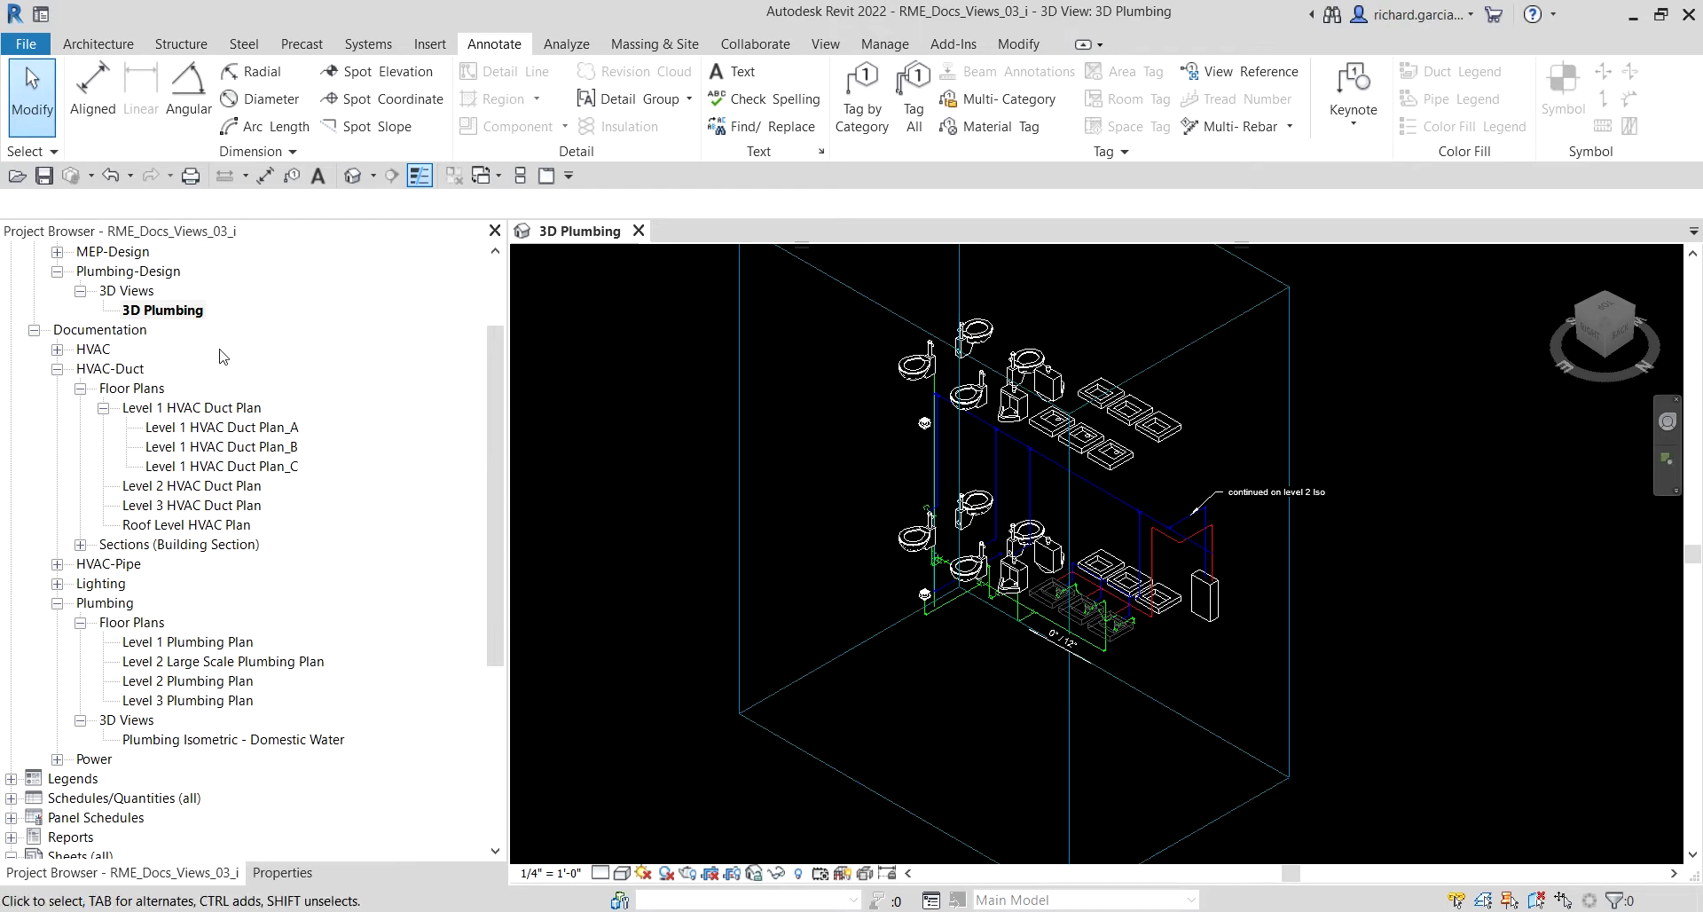
- Duplicate the 3D Plumbing view as an independent view without its detailing
scroll(209, 372, up, 2)
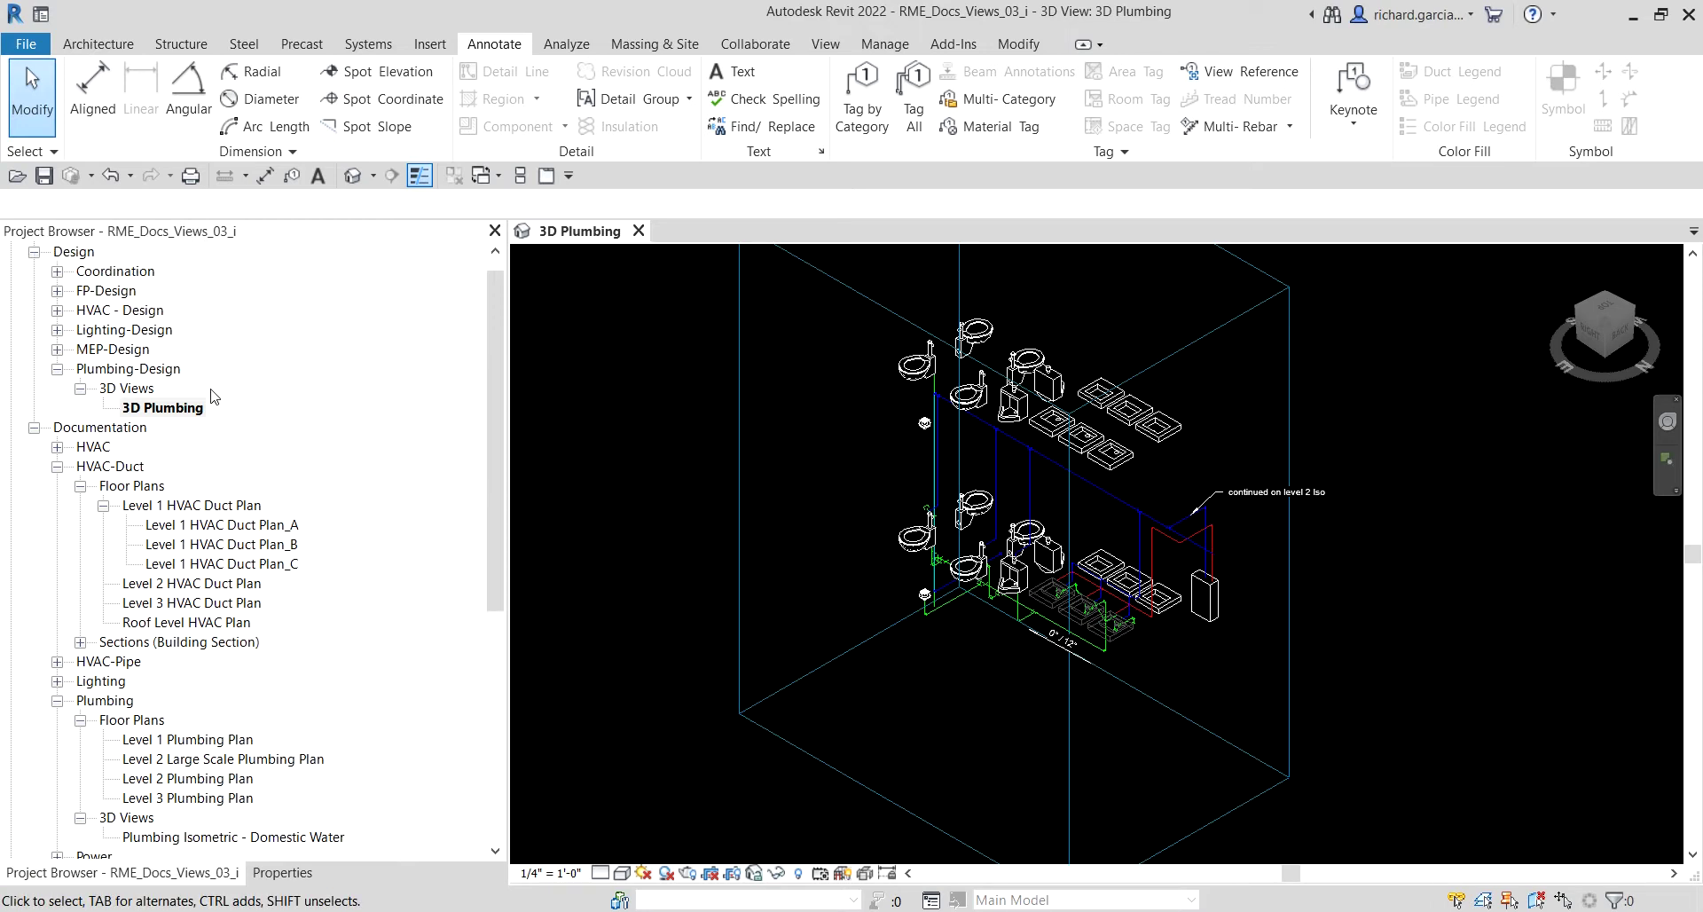
click(161, 407)
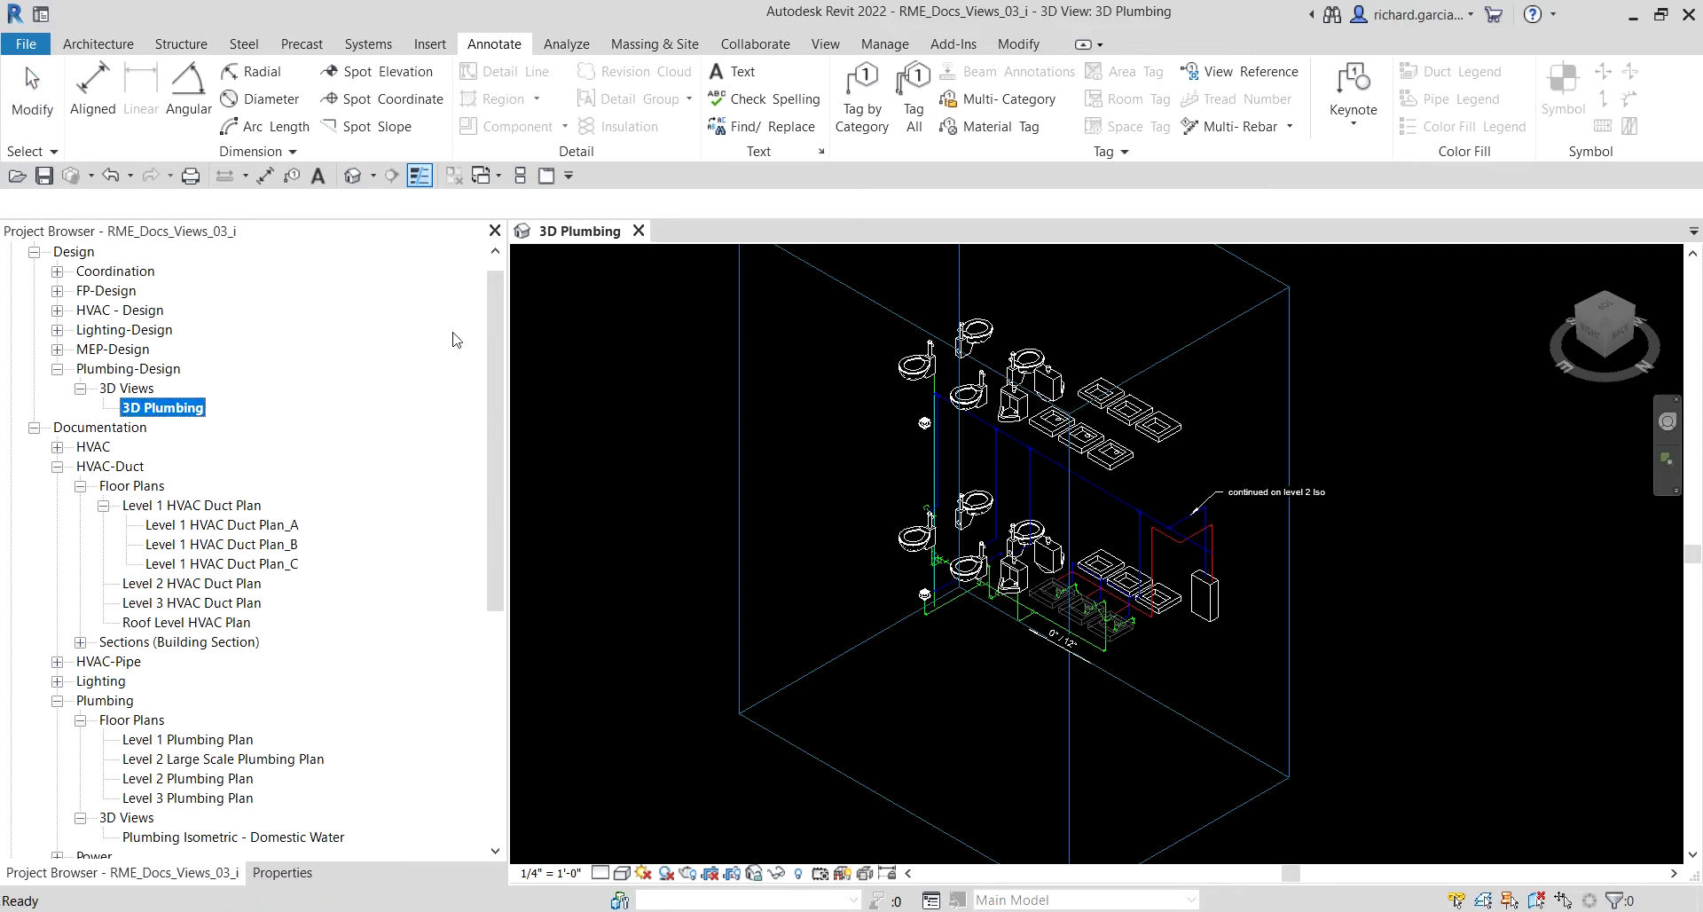
right_click(180, 417)
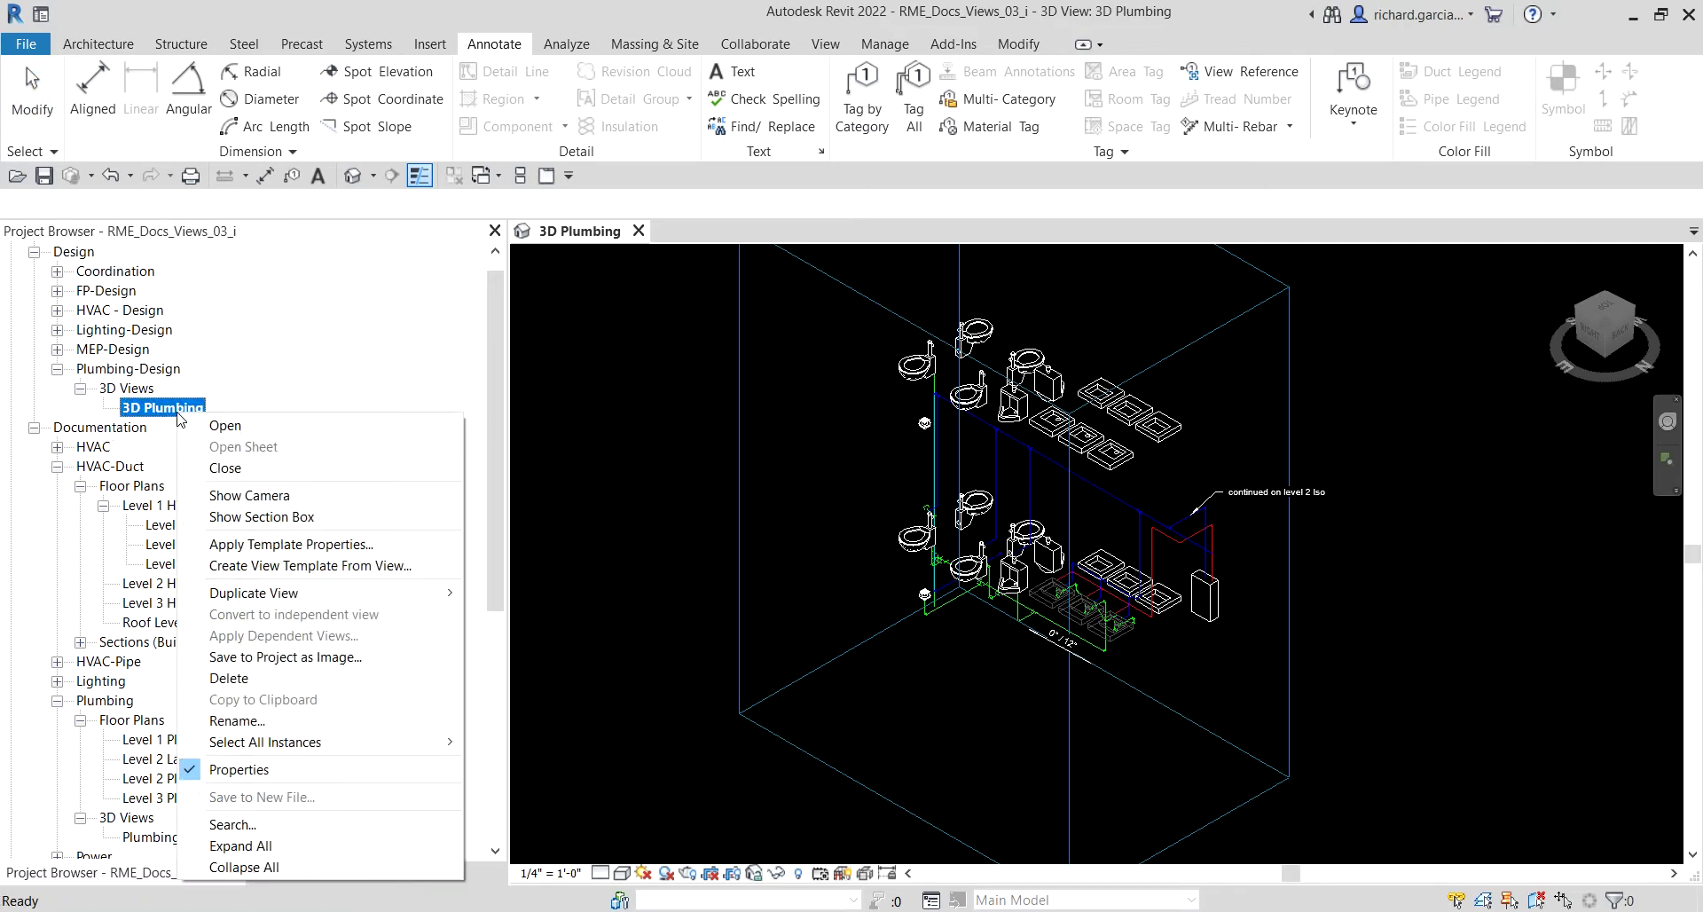
mouse_move(264, 592)
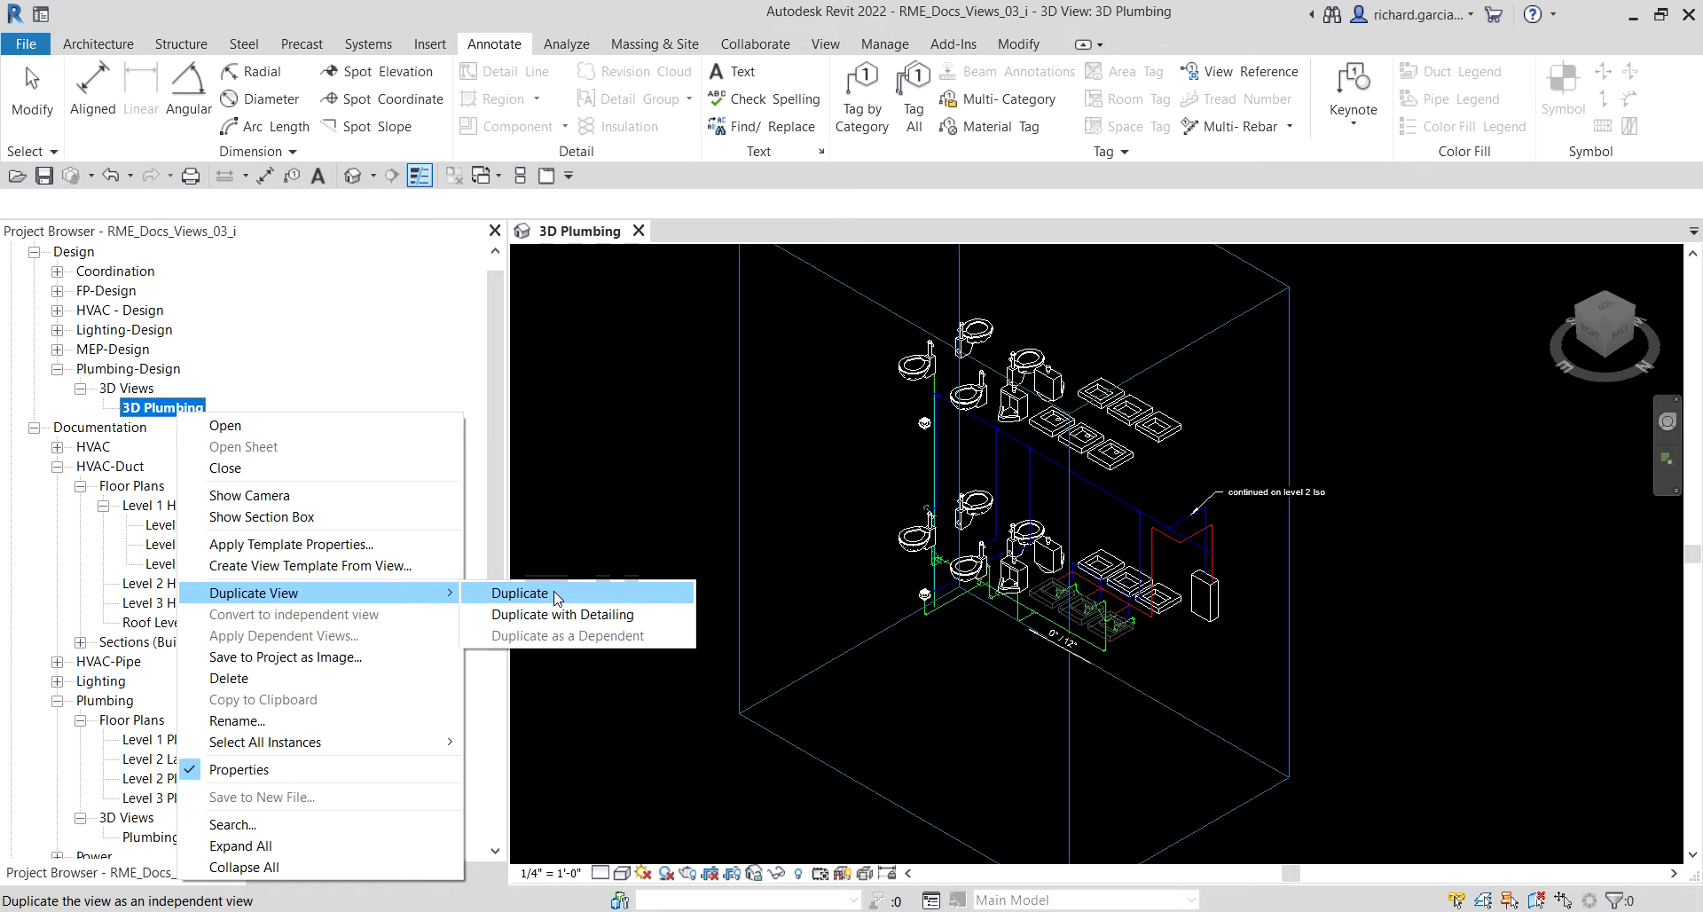
click(520, 592)
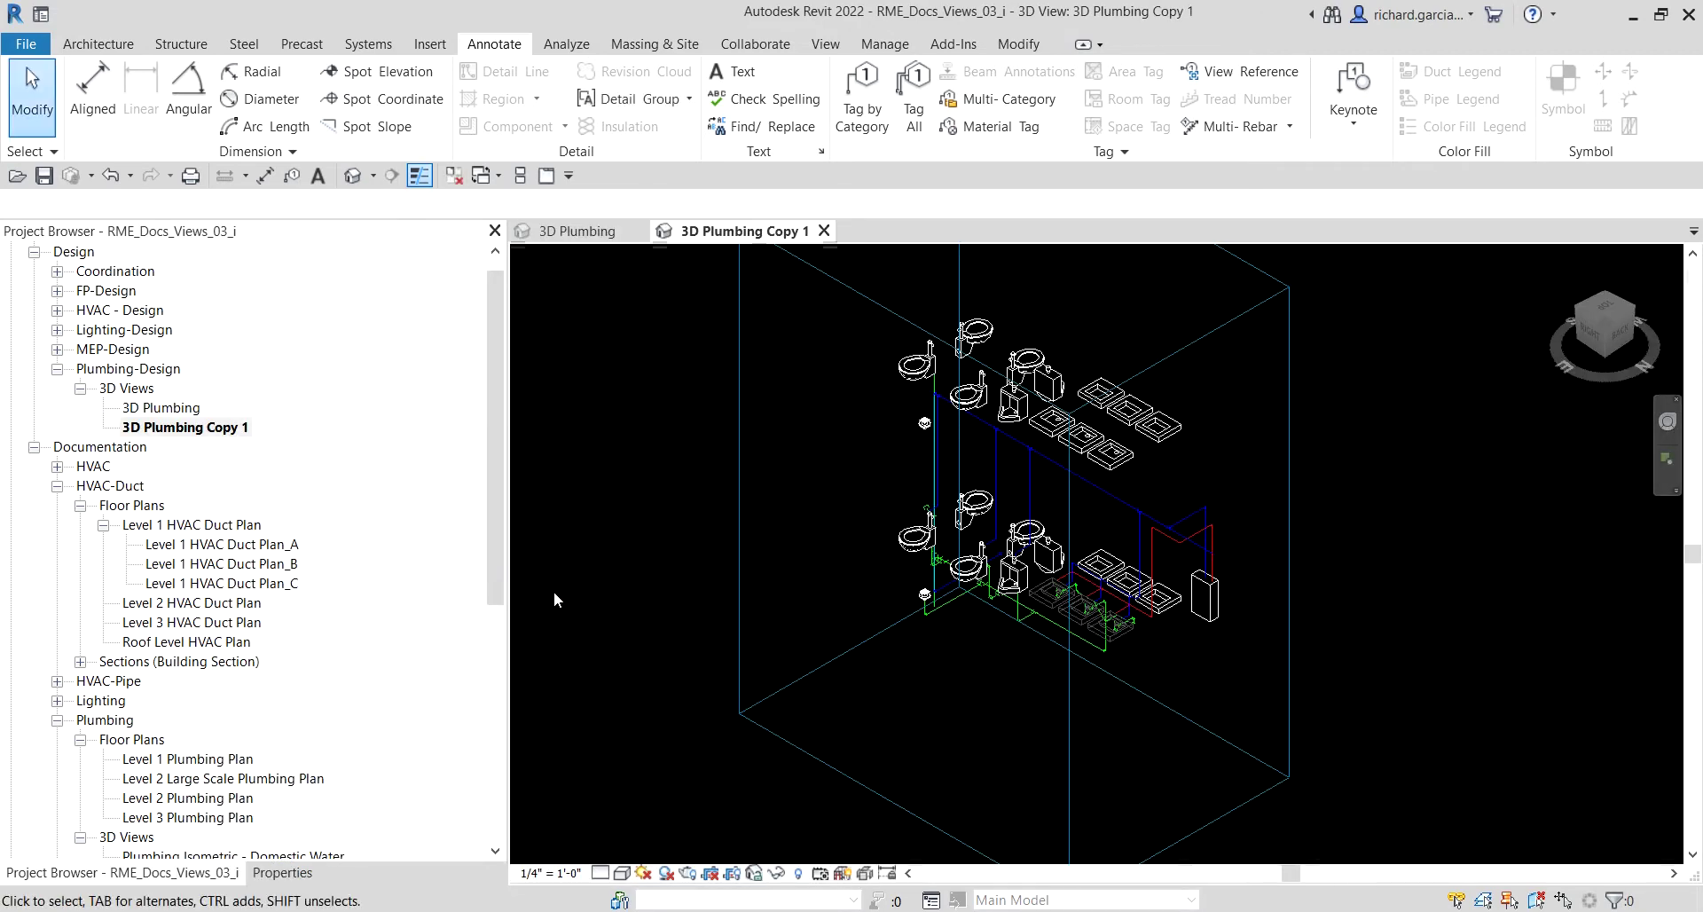
middle_drag(695, 603, 707, 594)
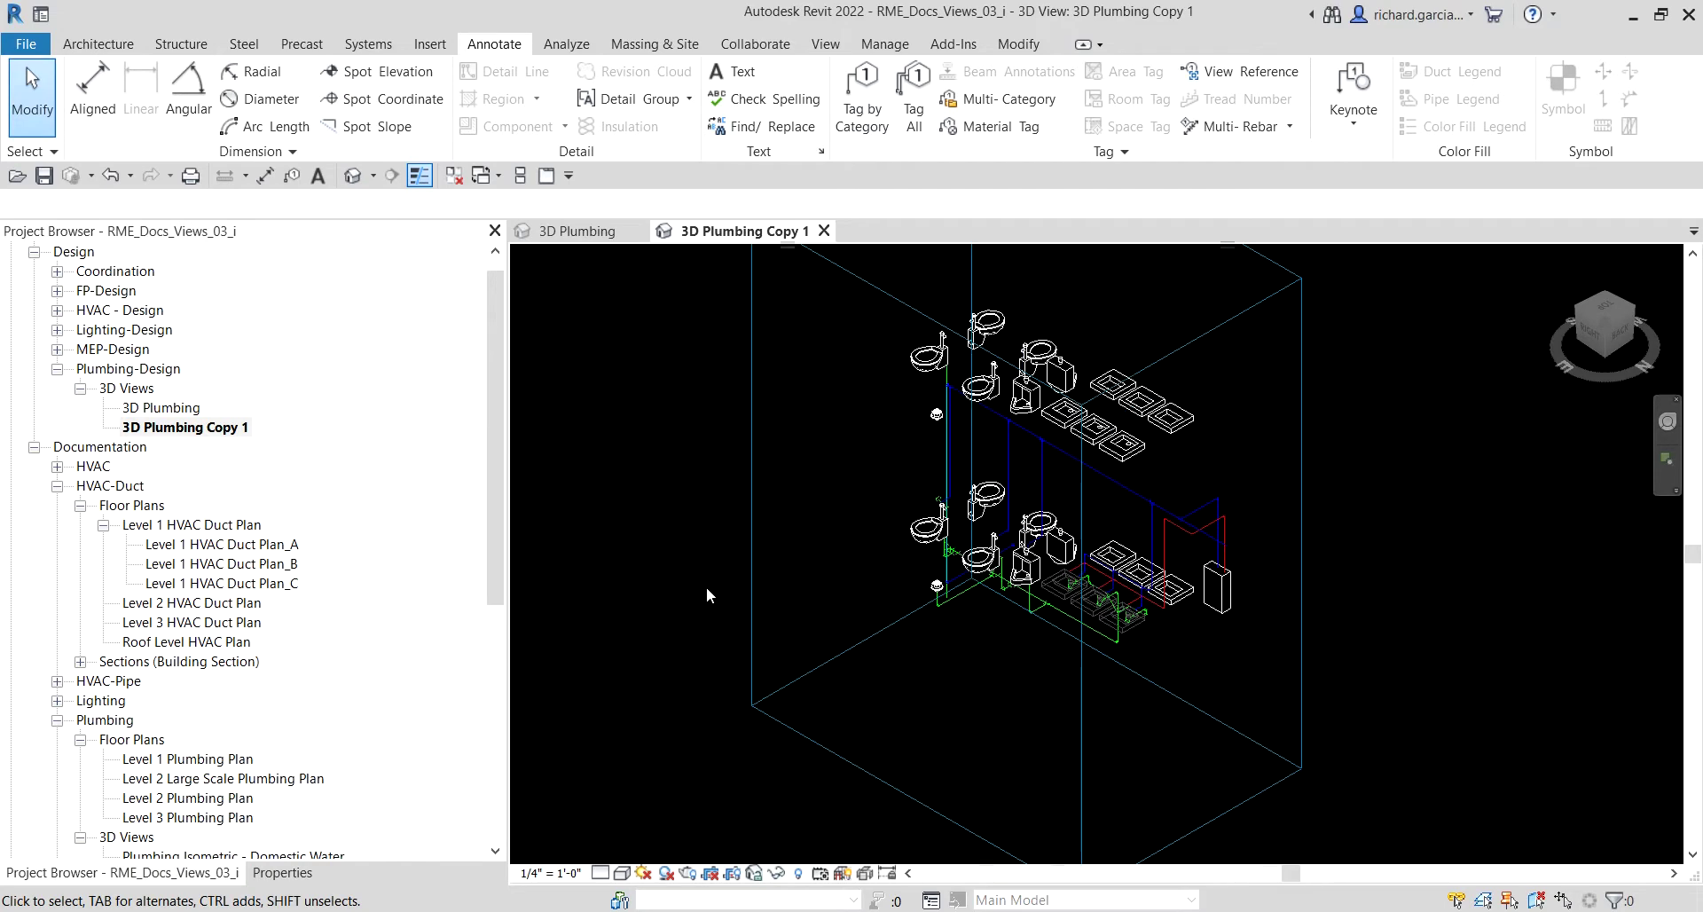
- Rename the duplicated 3D view as Isometric Plumbing - Domestic
right_click(210, 433)
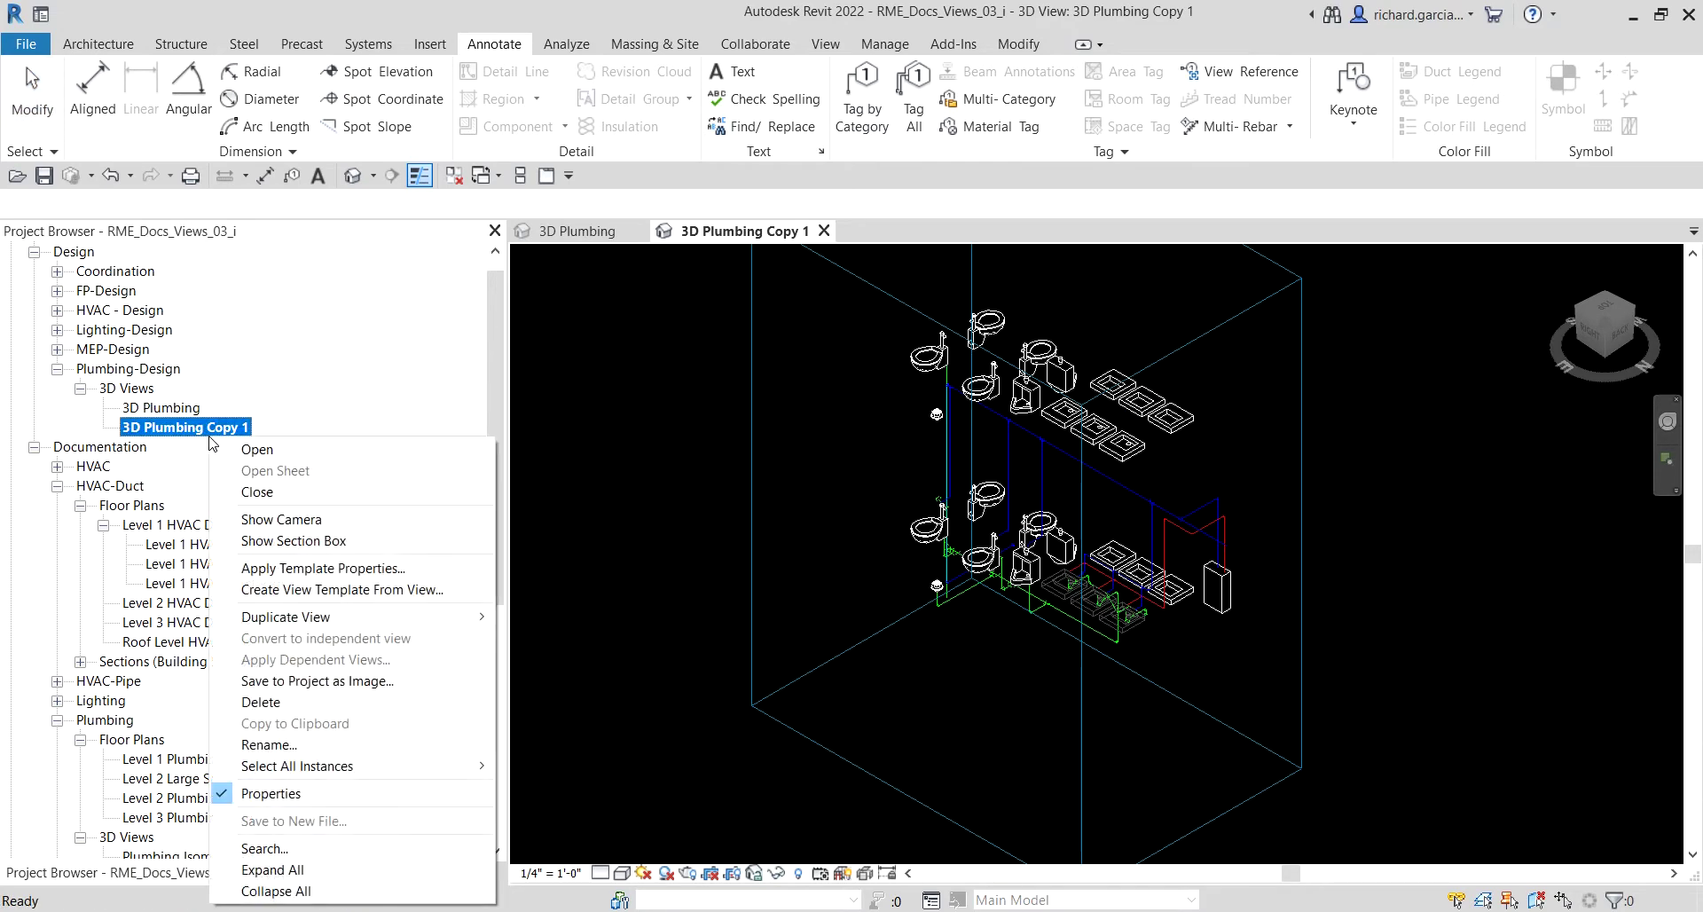
click(313, 745)
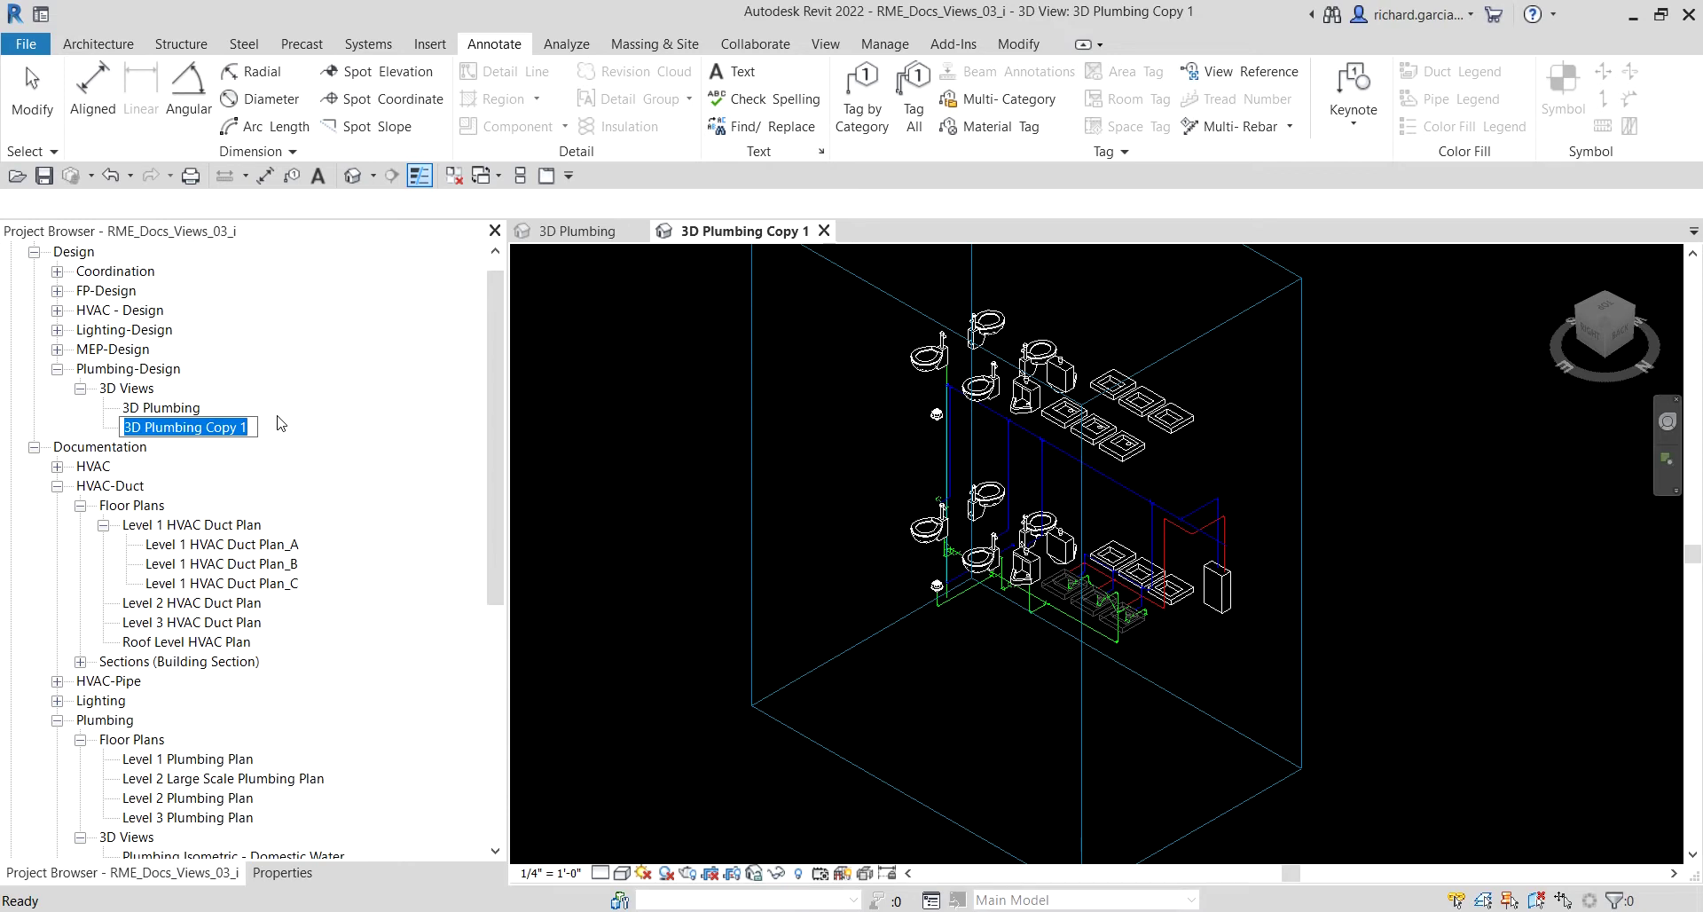
key(BackSpace)
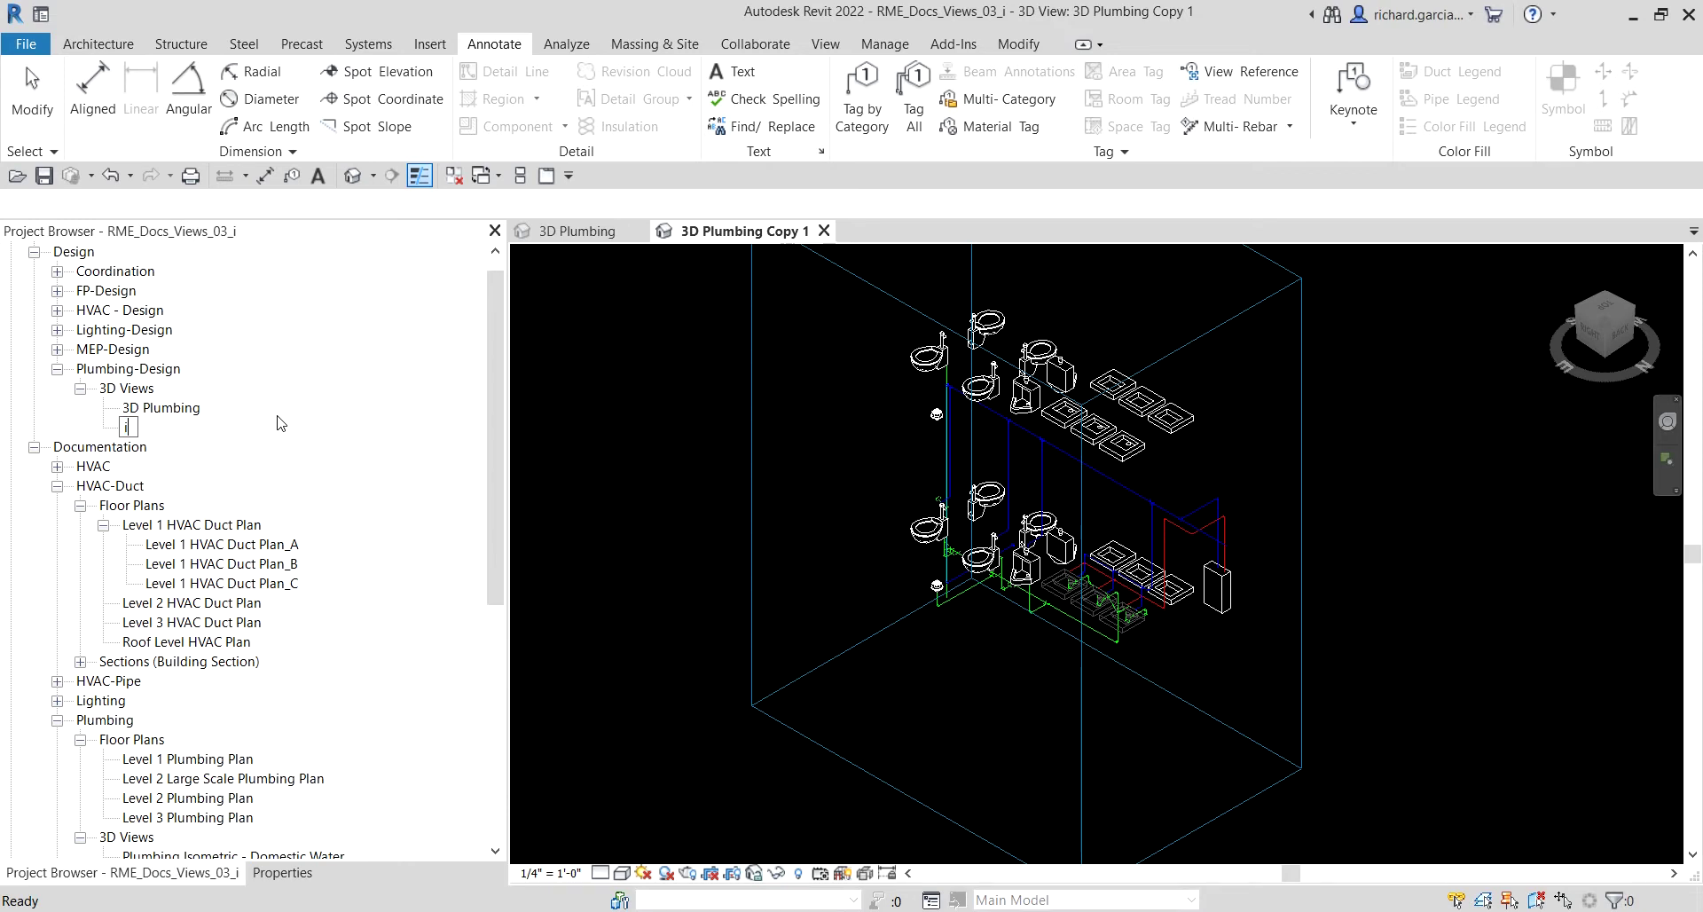
key(Caps_Lock)
text(Isometric Plumbing - )
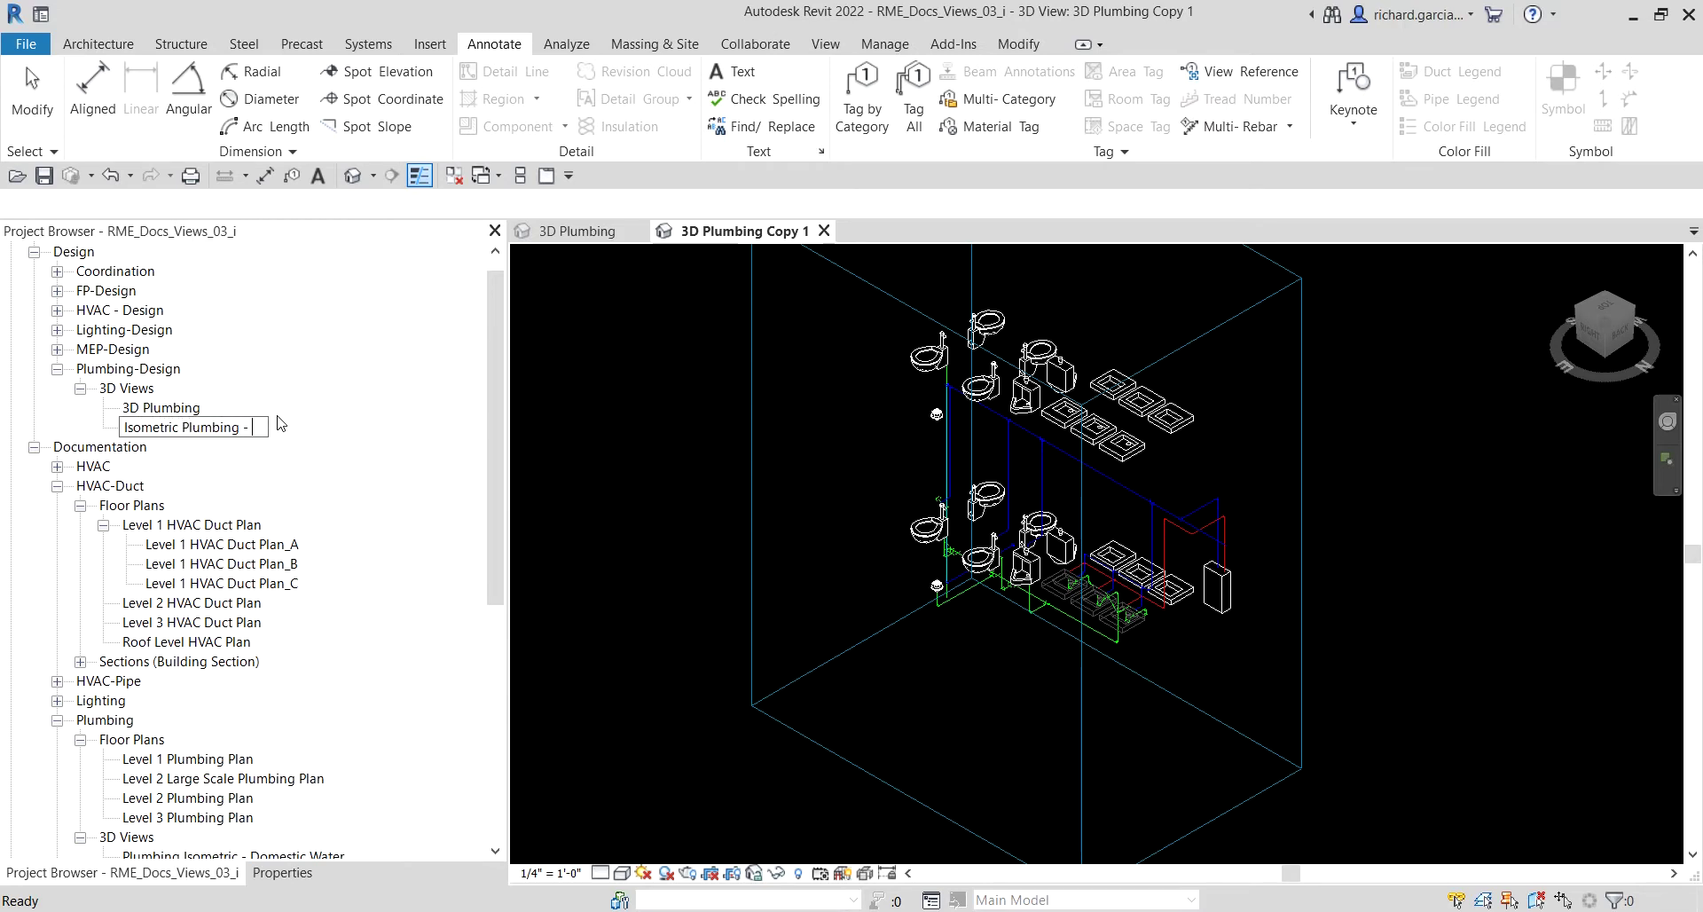
text(Domestic)
key(Return)
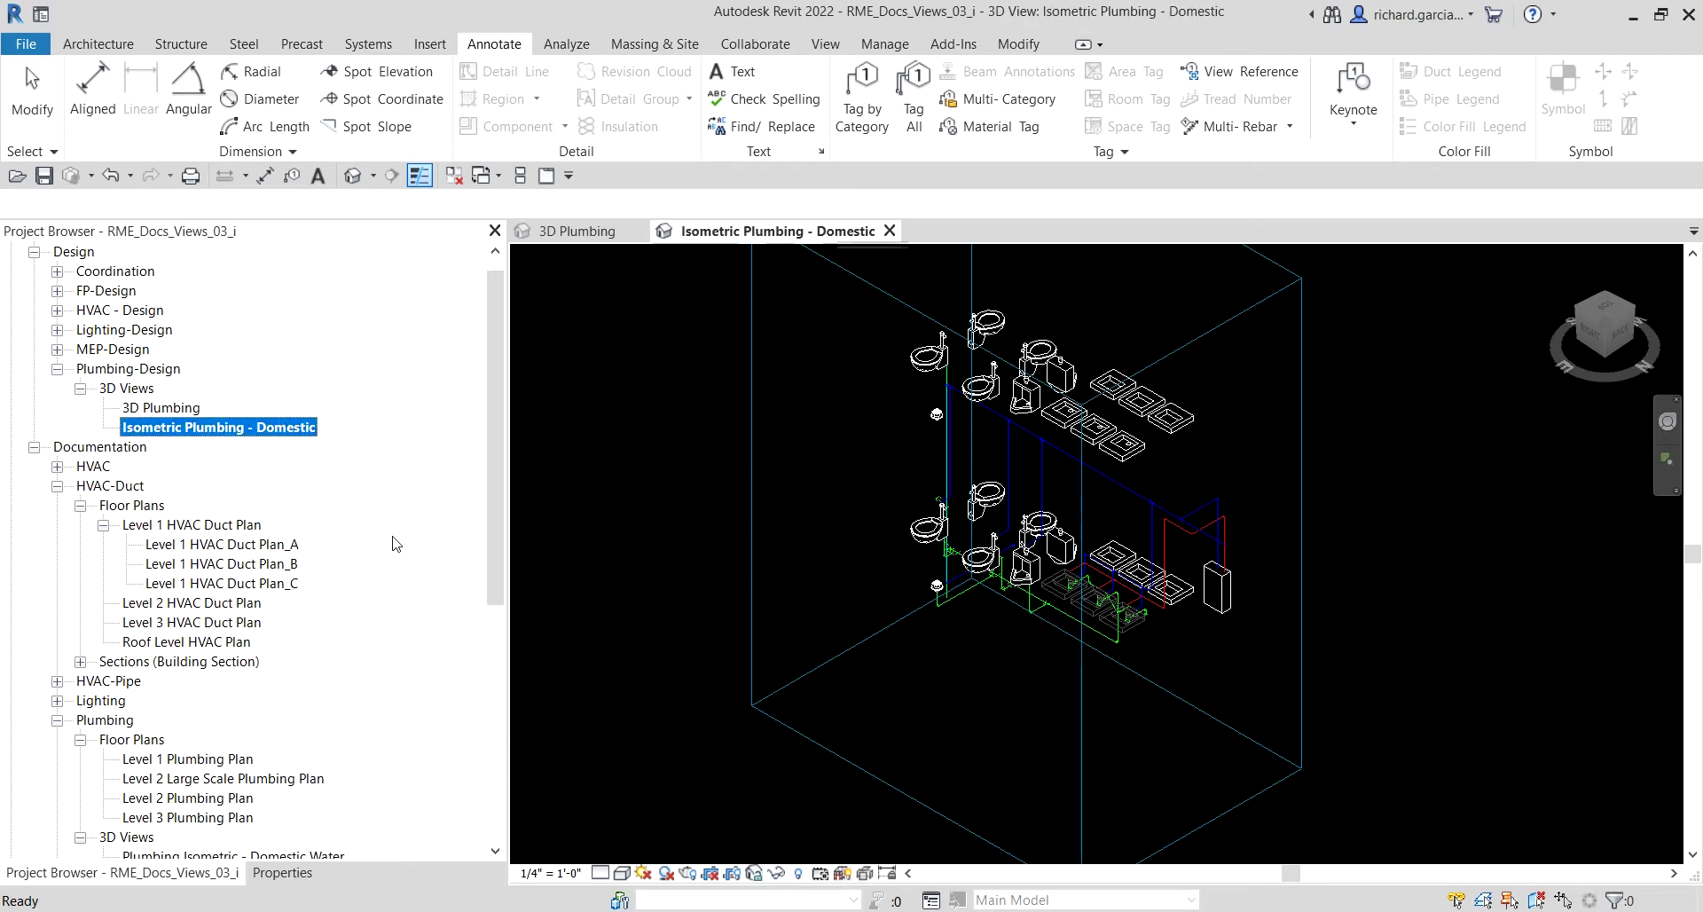
click(172, 433)
scroll(765, 543, down, 1)
click(670, 539)
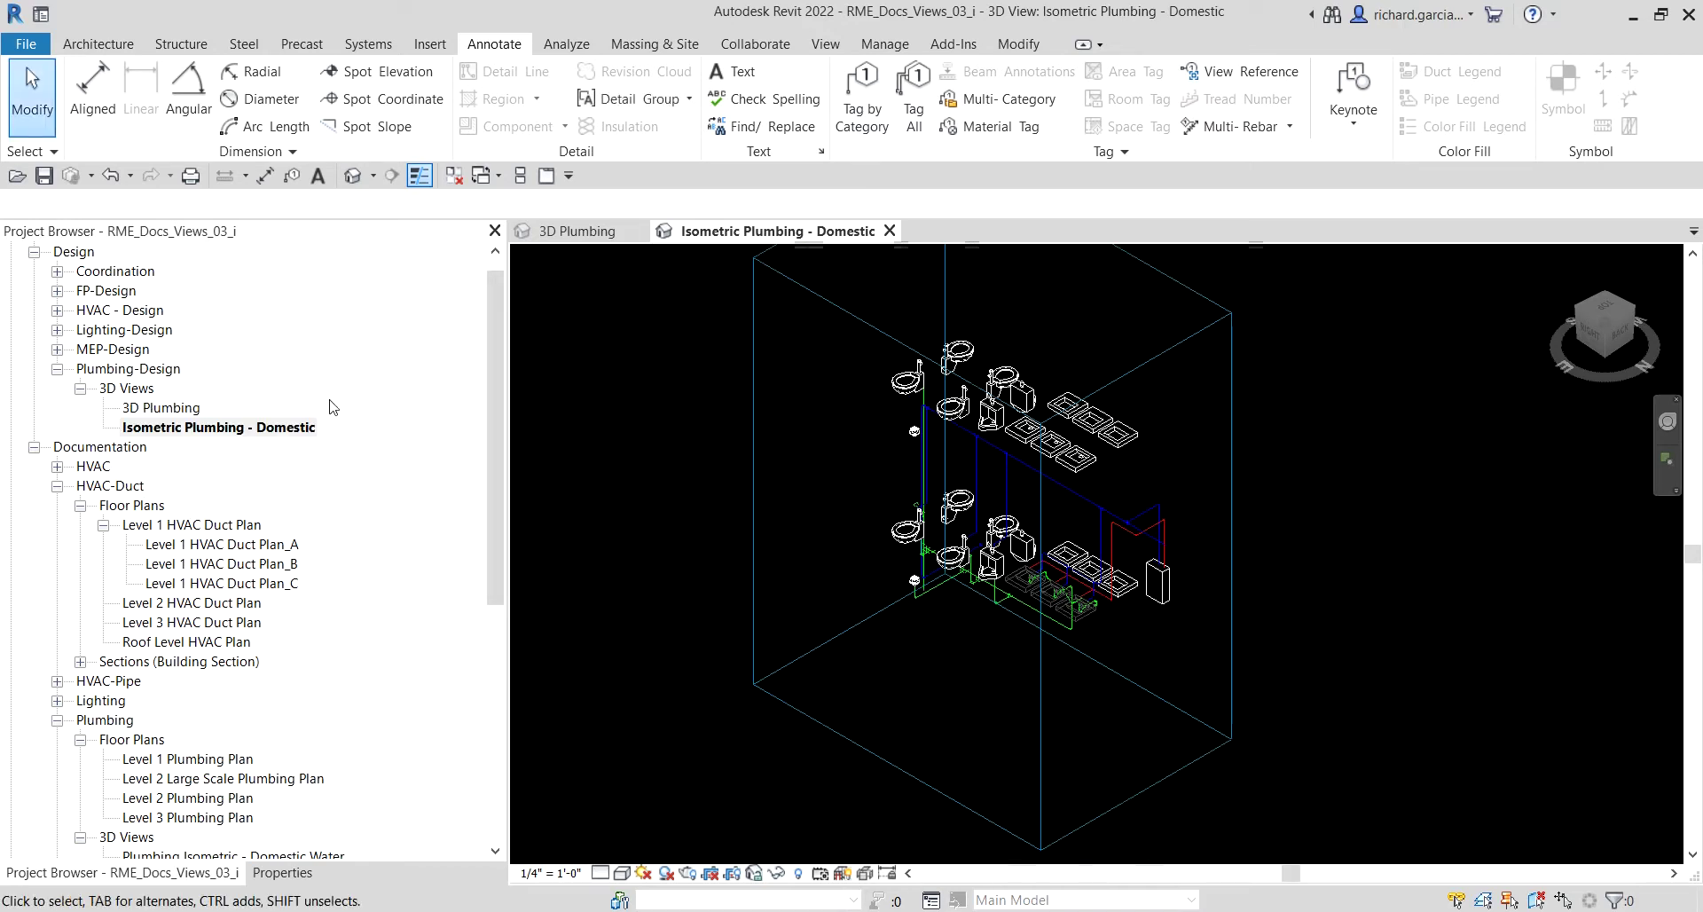
- Assign the Plumbing Isometric view template to the Isometric Plumbing - Domestic view
click(282, 876)
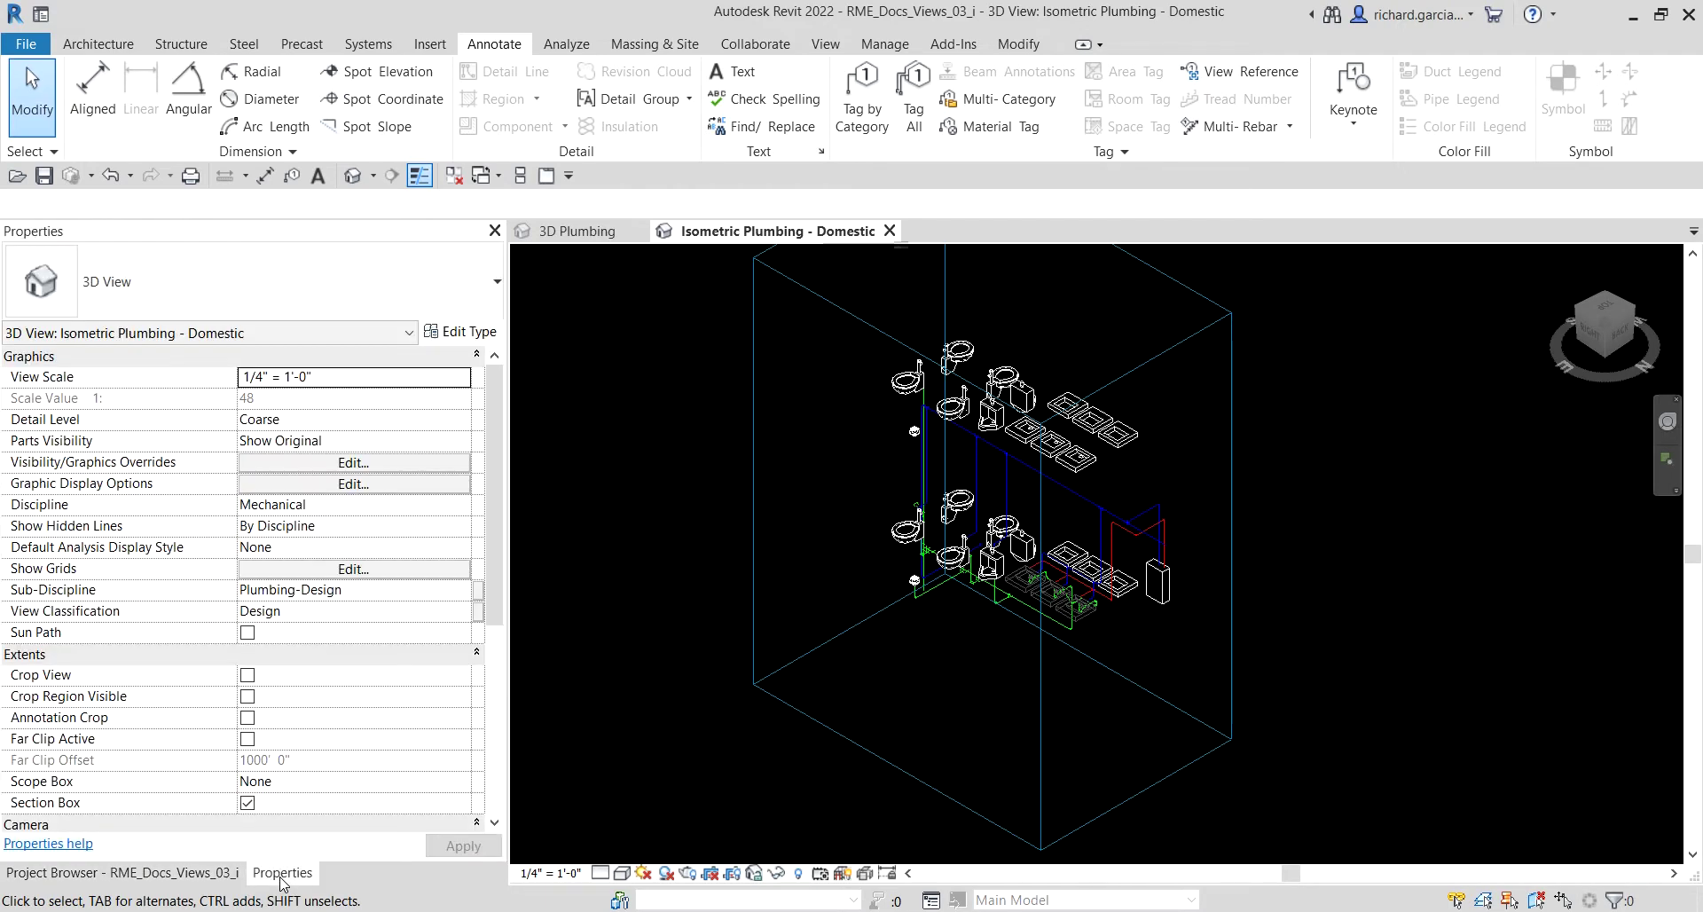
scroll(334, 758, down, 5)
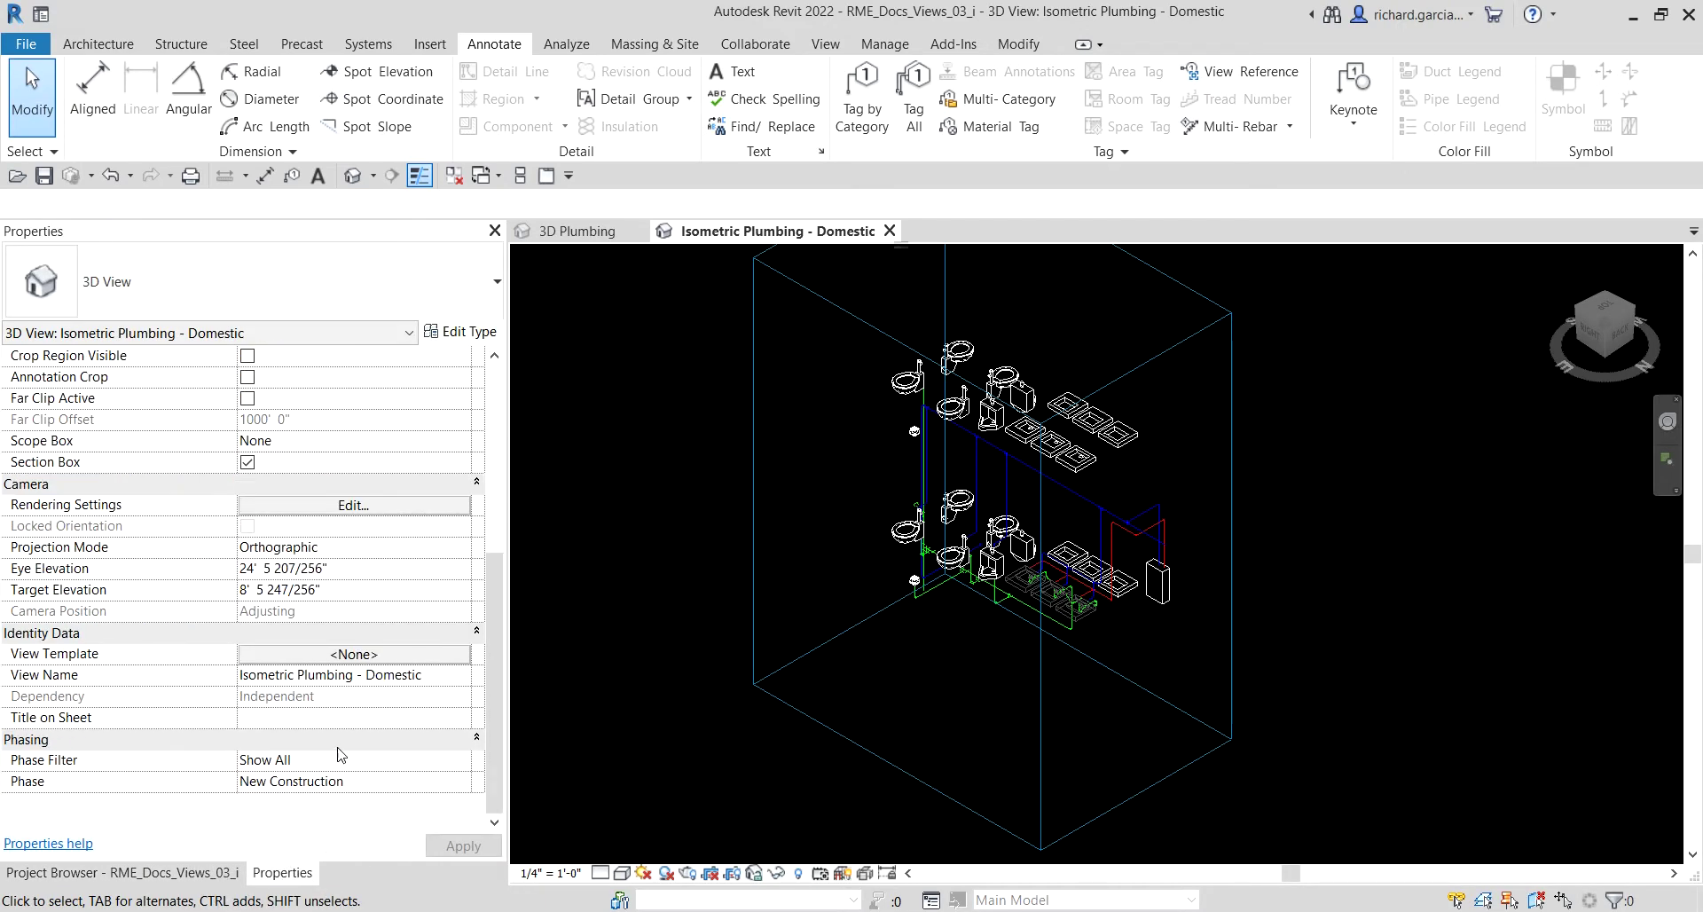
scroll(204, 581, up, 3)
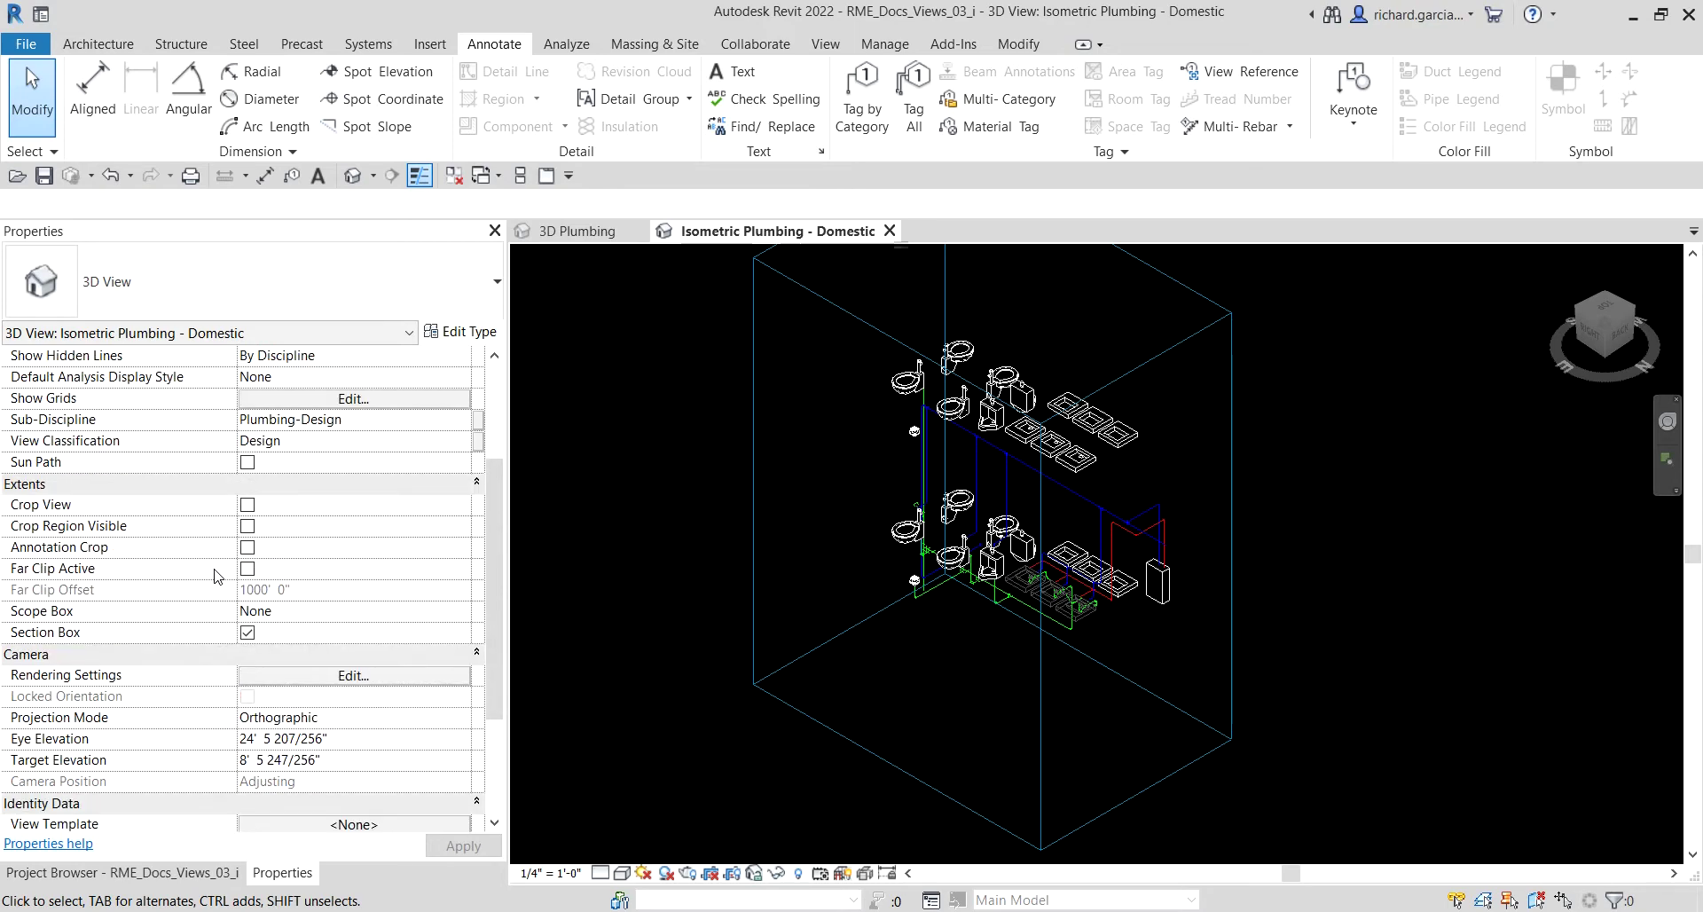
scroll(218, 577, up, 3)
scroll(282, 561, down, 3)
scroll(315, 548, up, 2)
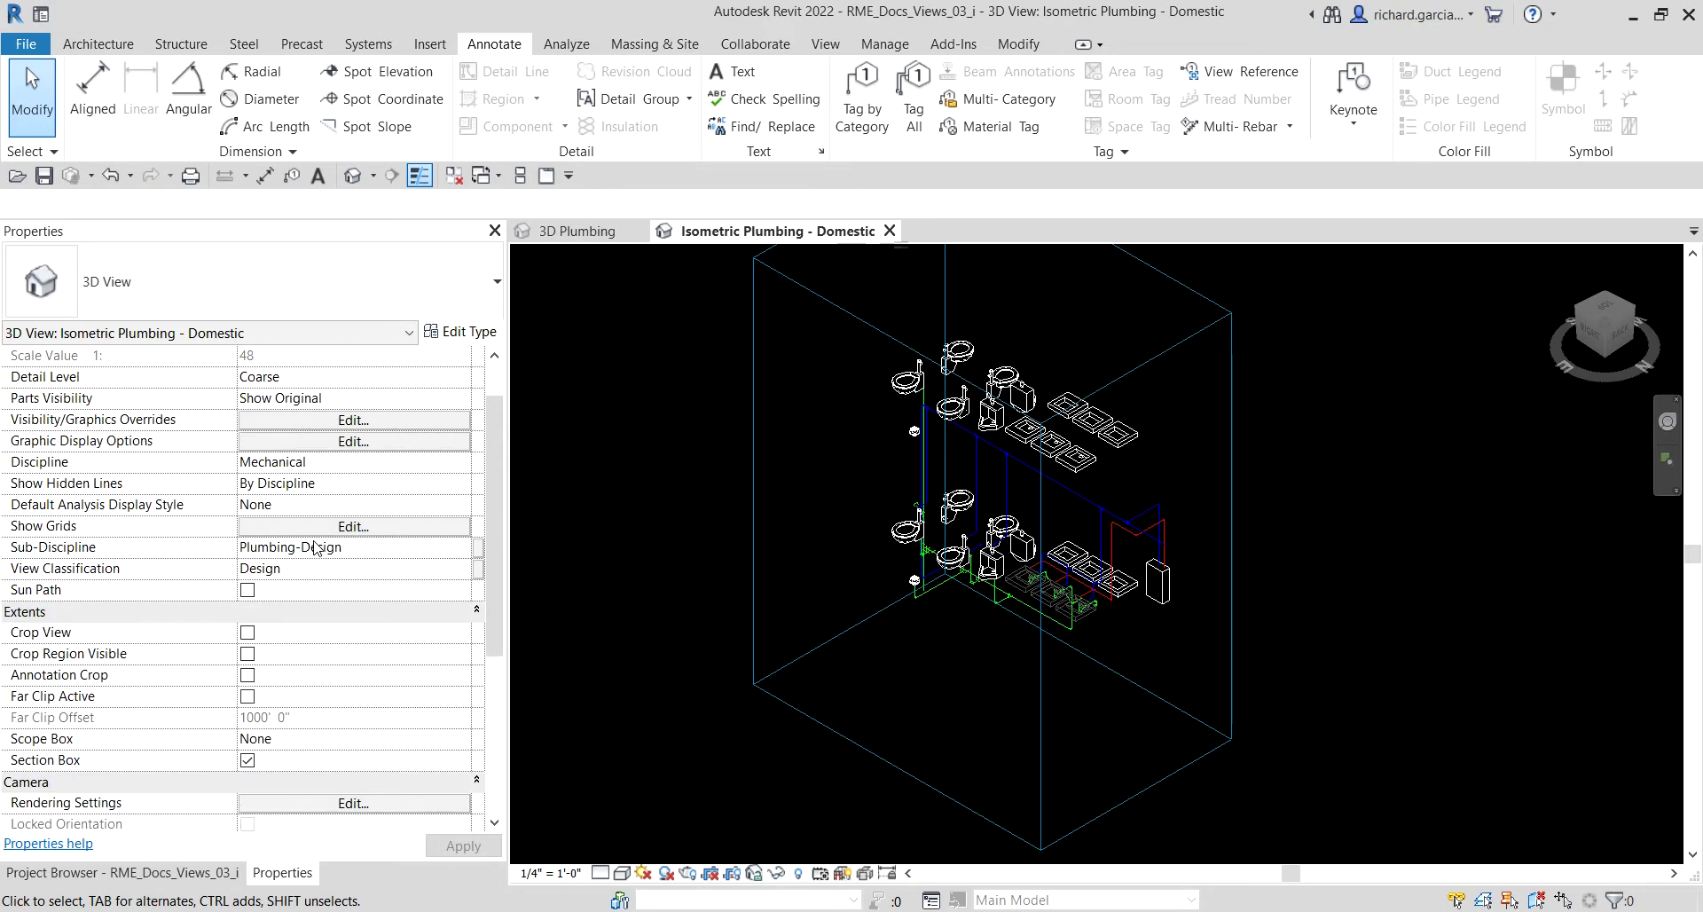
scroll(315, 548, up, 1)
scroll(277, 661, down, 4)
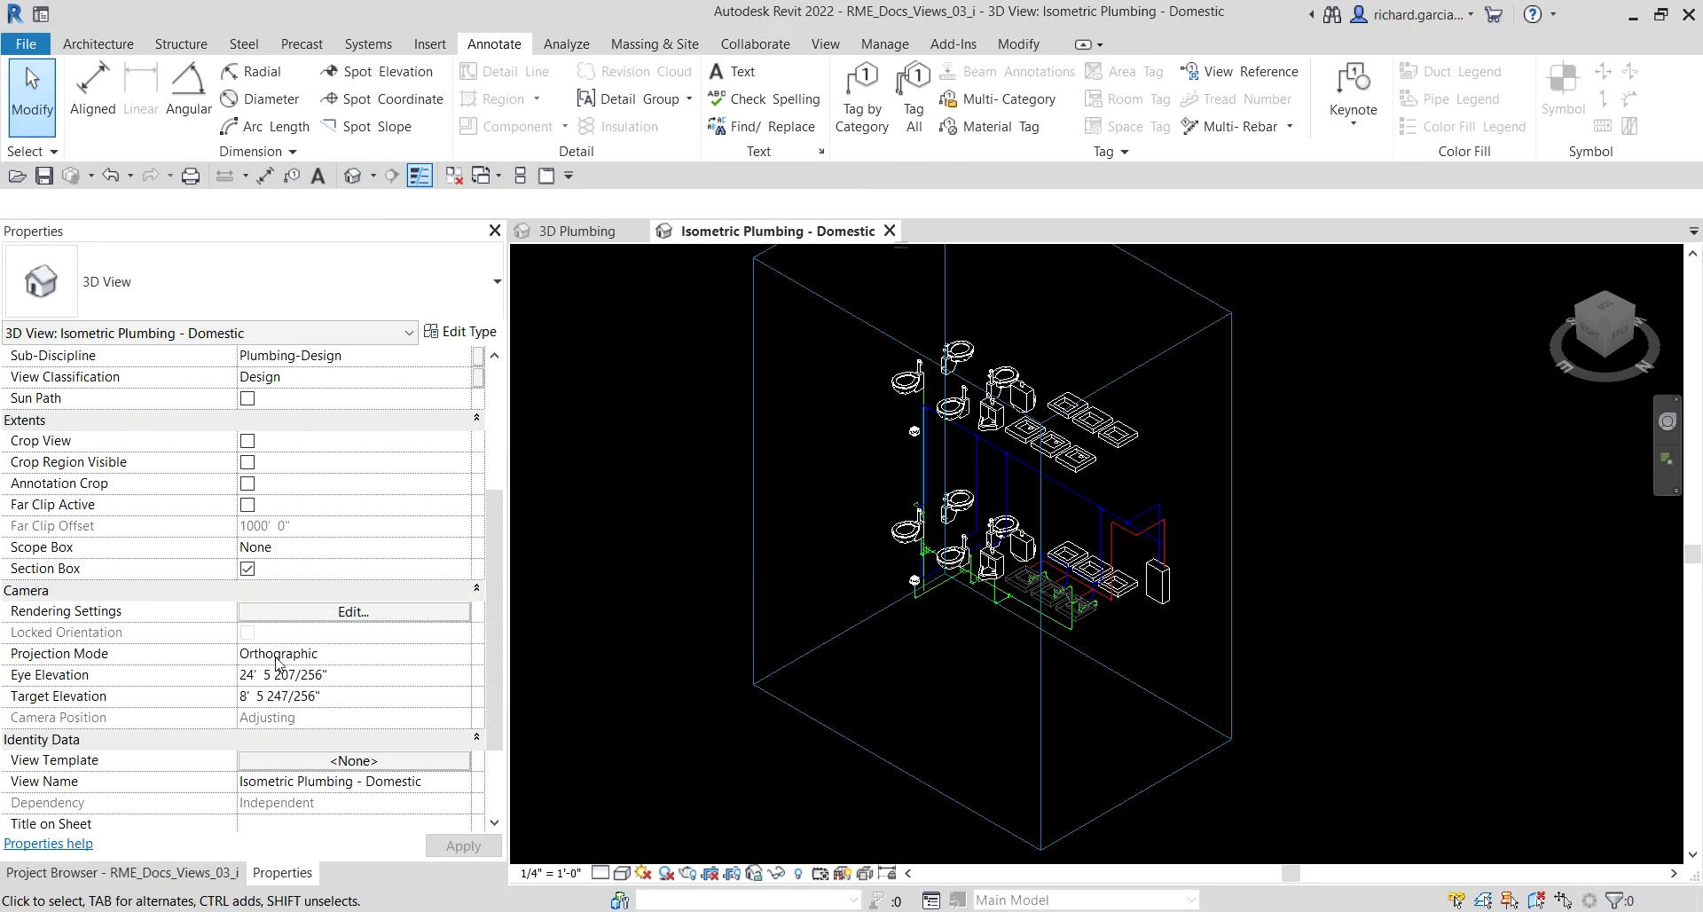
click(321, 762)
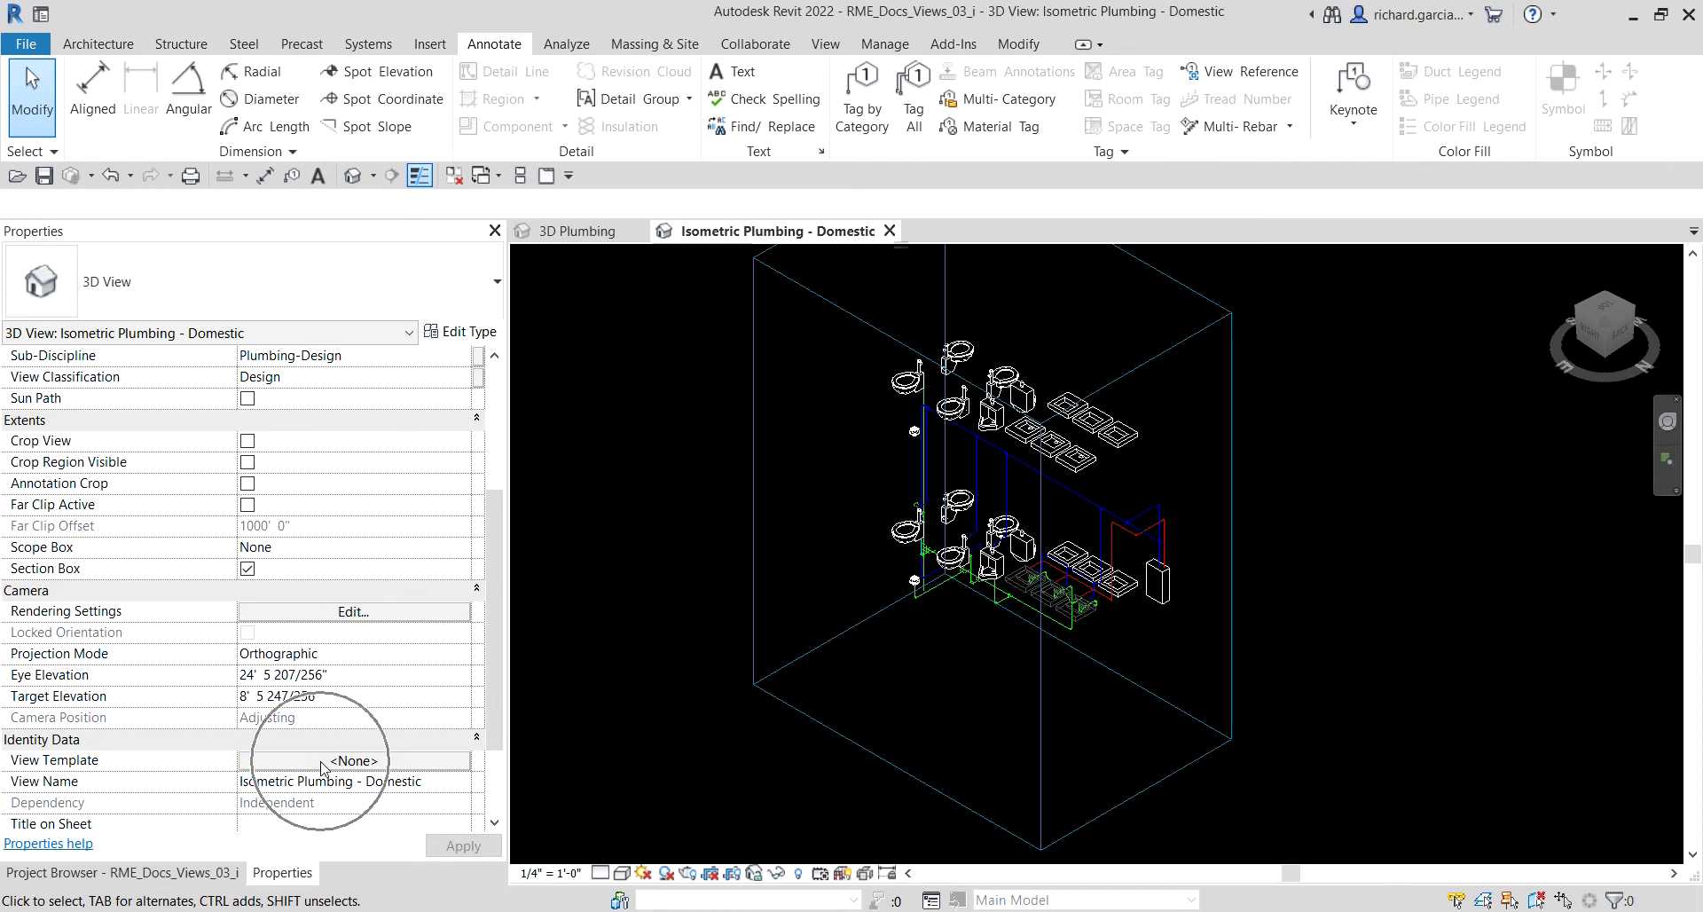
click(321, 762)
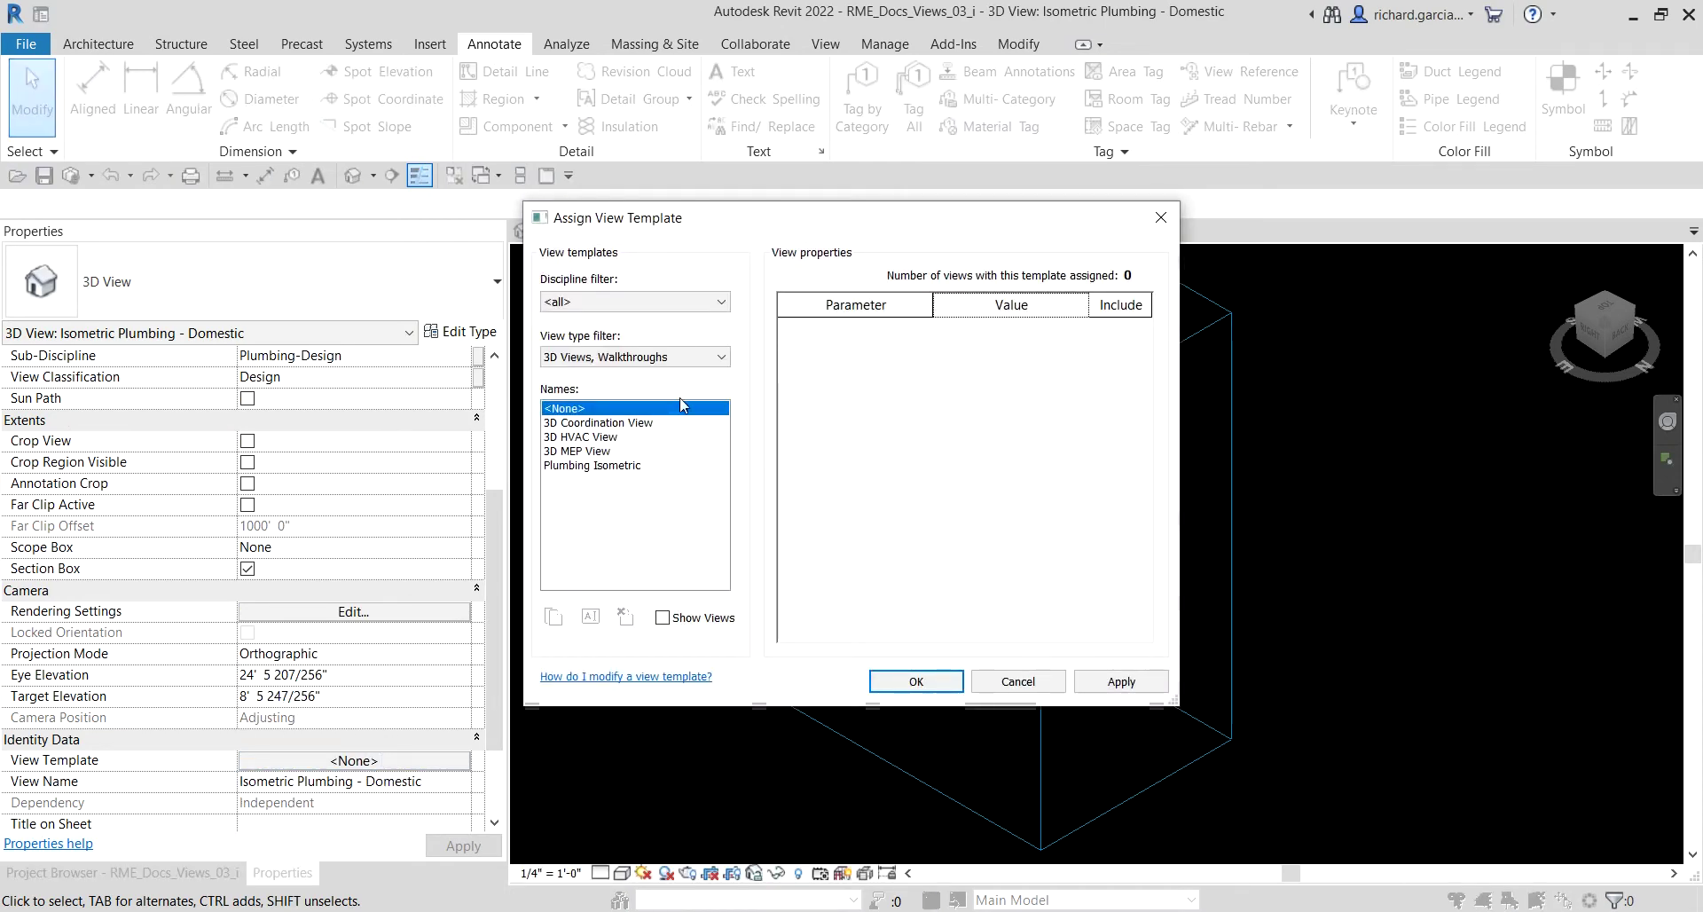
click(608, 469)
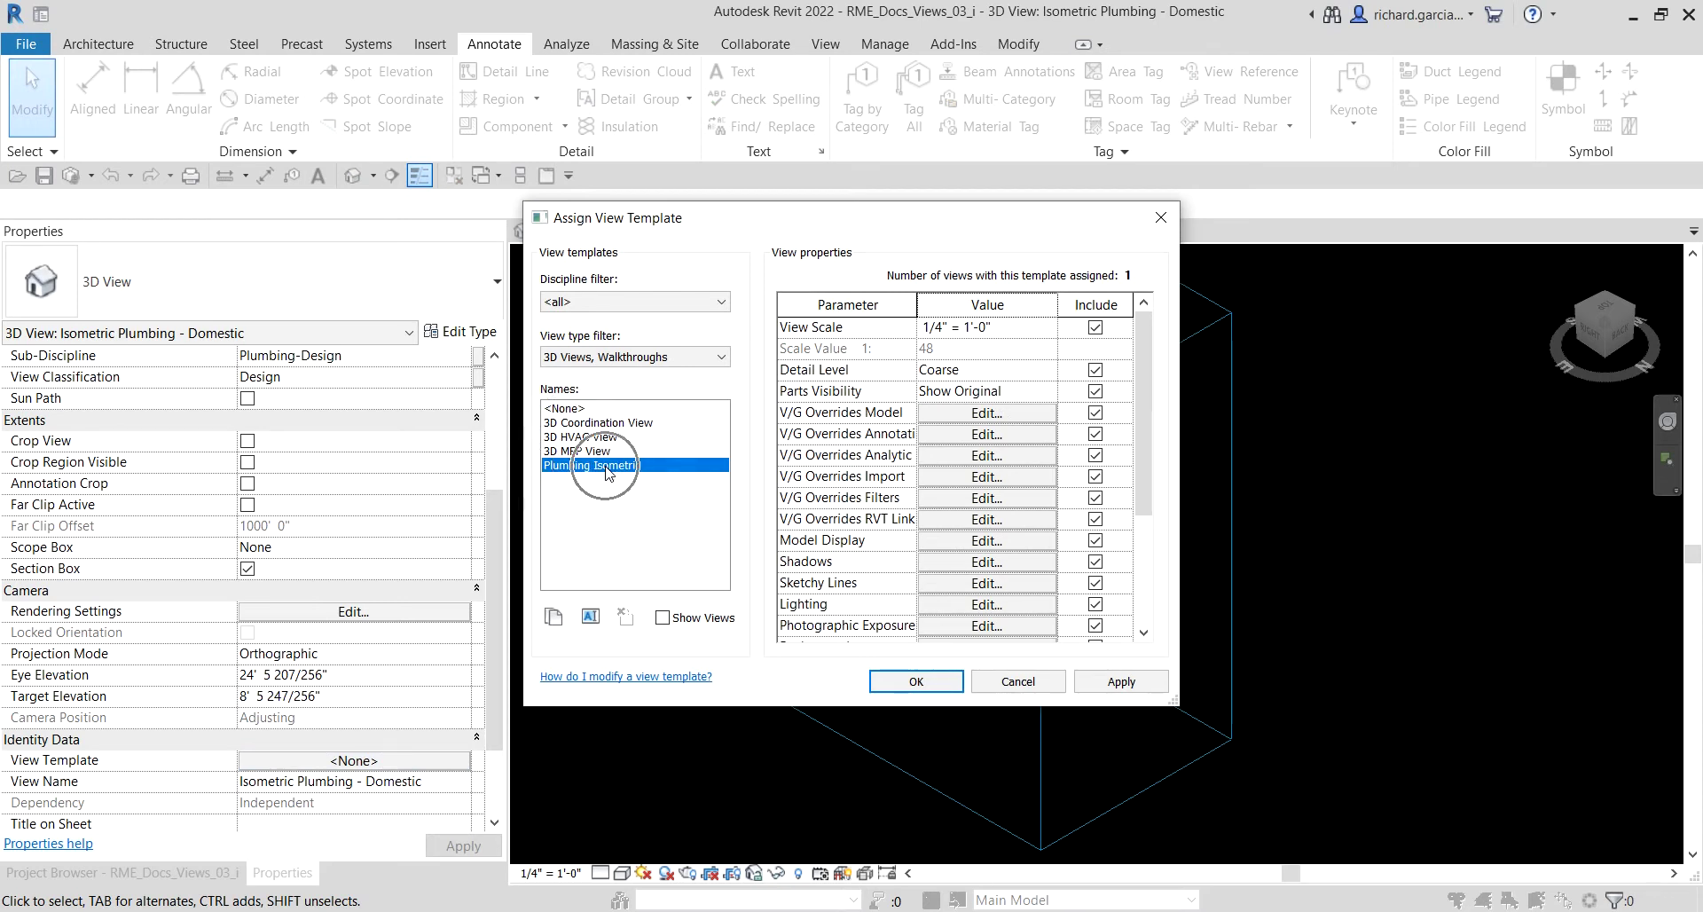
click(896, 682)
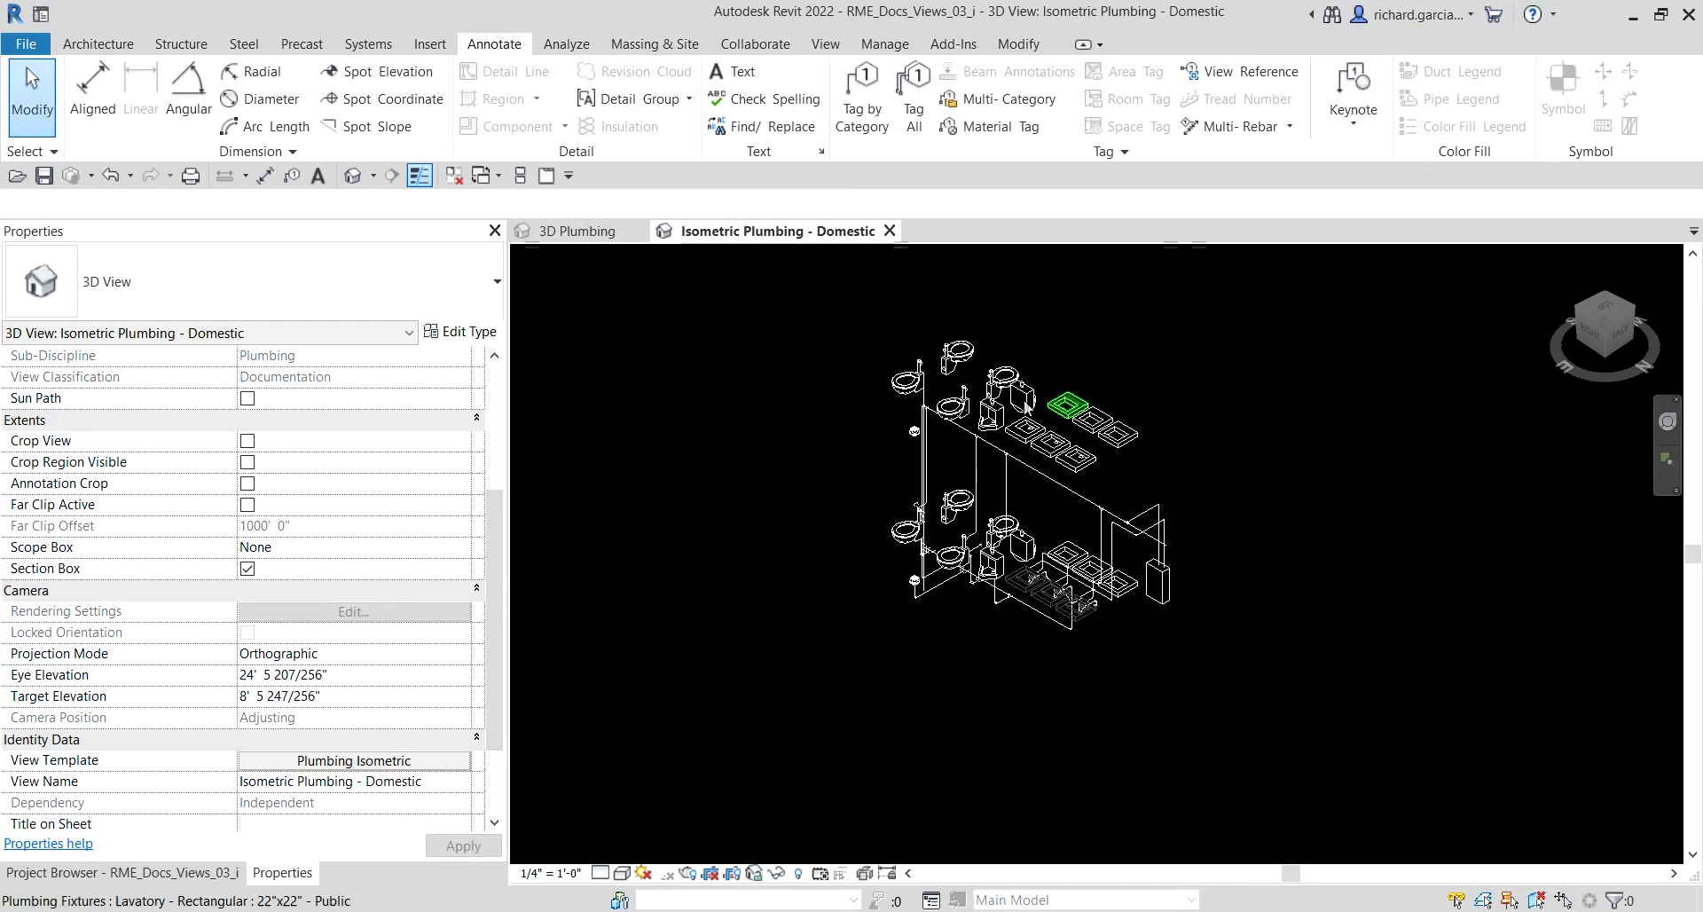
- Lock the orientation of the Isometric Plumbing - Domestic 3D view
click(155, 874)
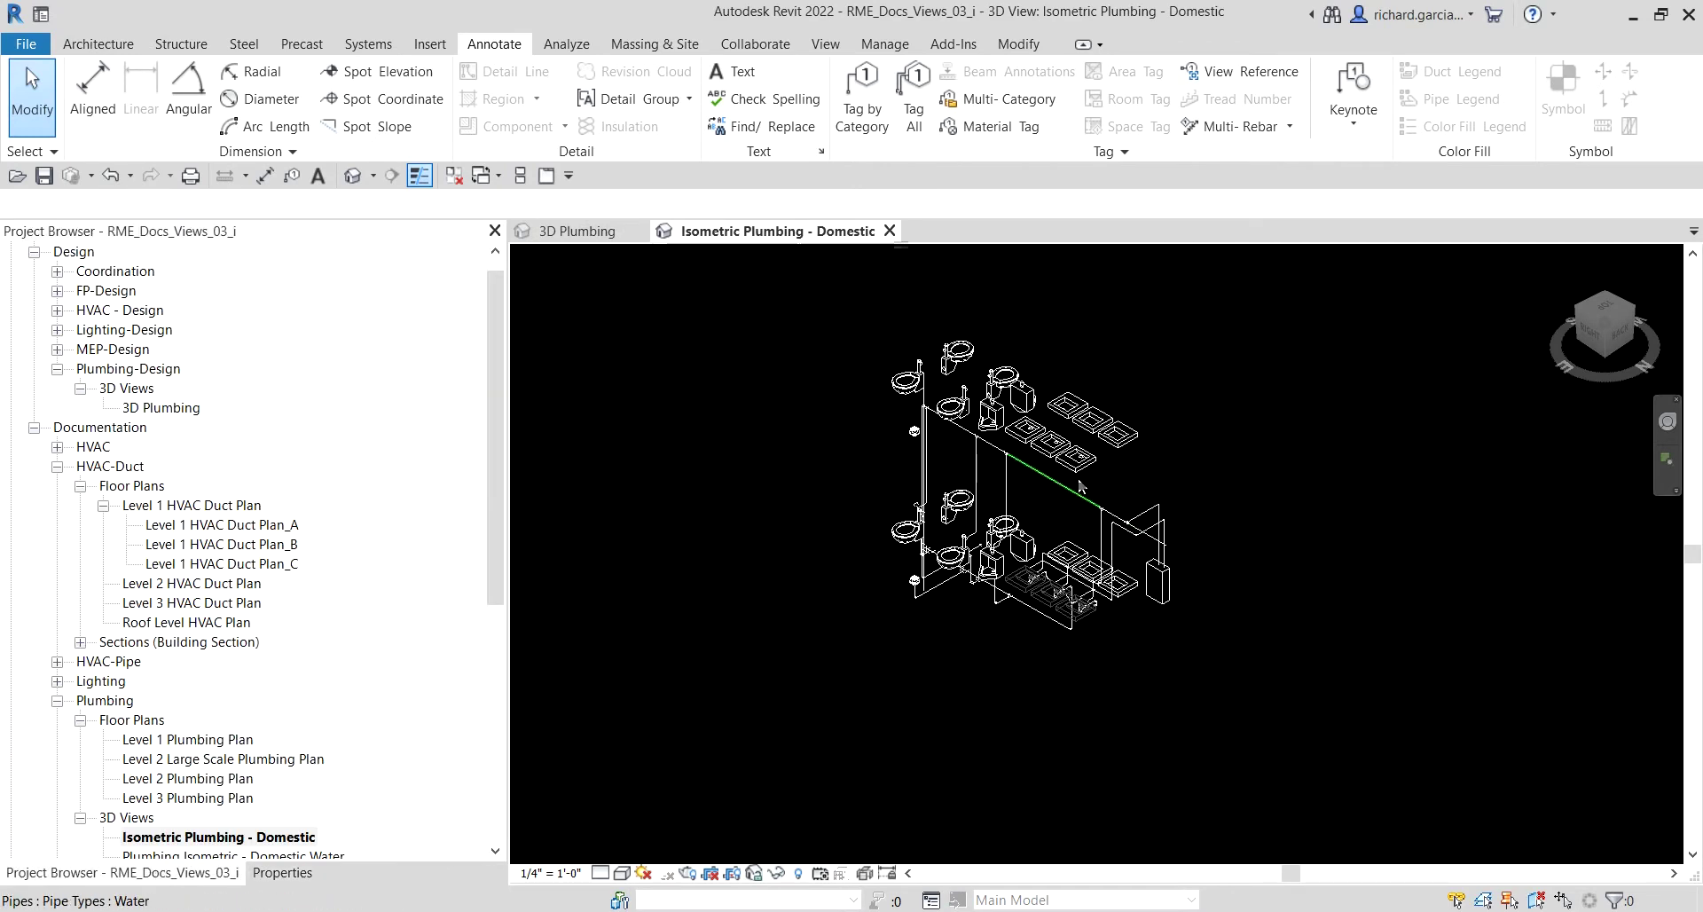
scroll(1056, 430, up, 3)
middle_drag(1147, 437, 1144, 476)
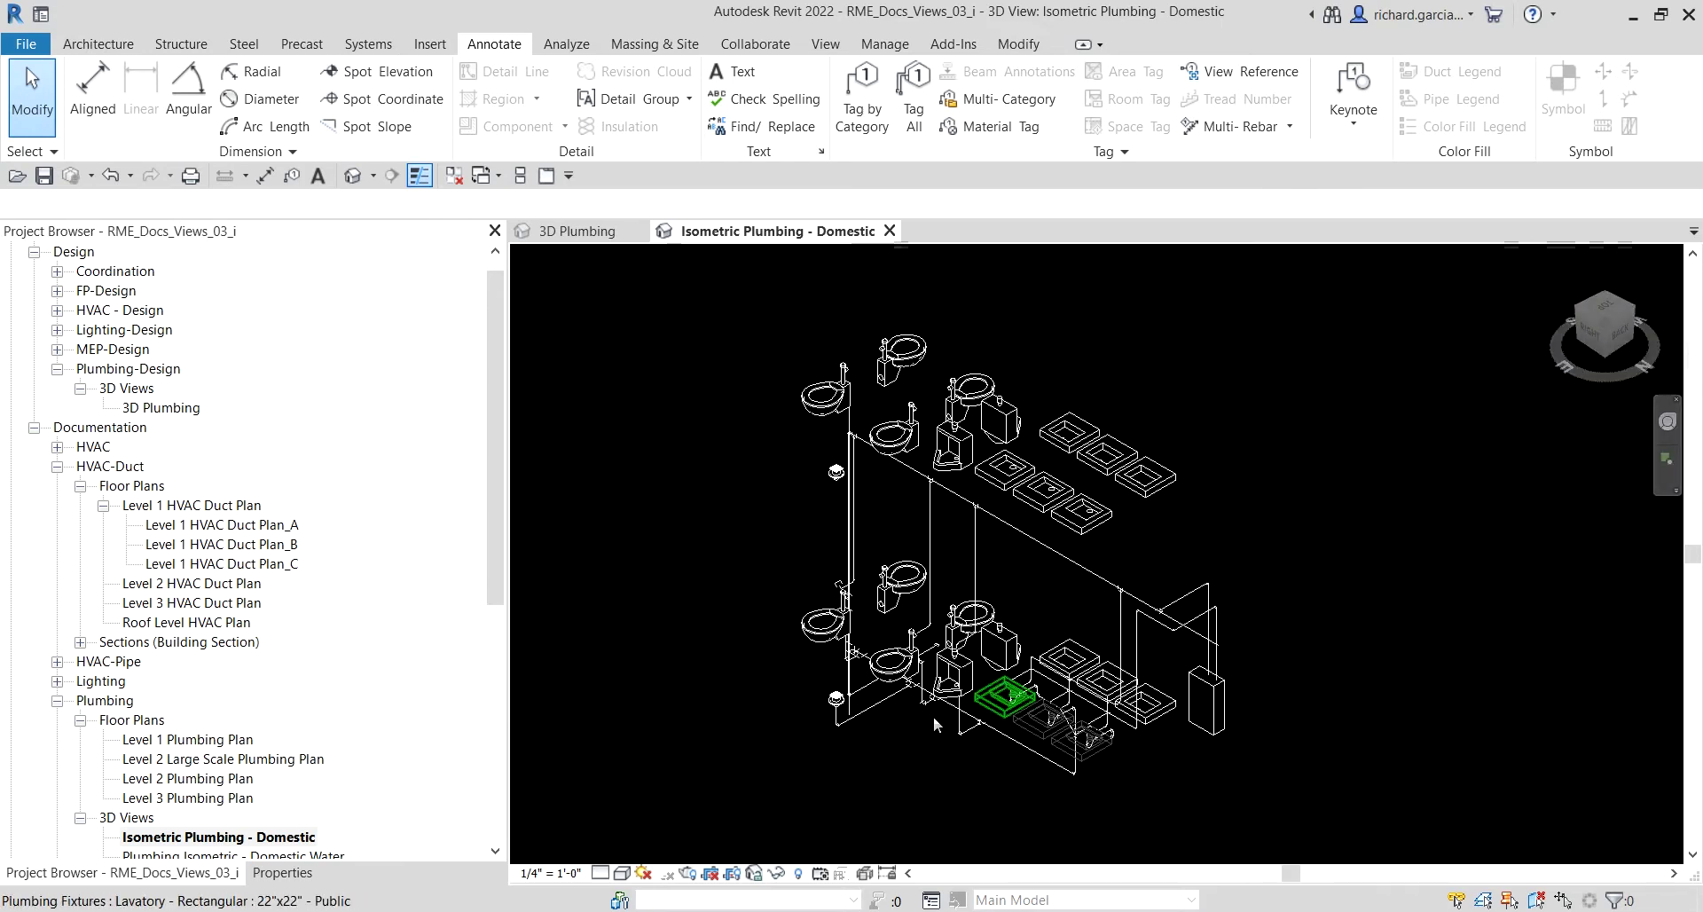
click(753, 873)
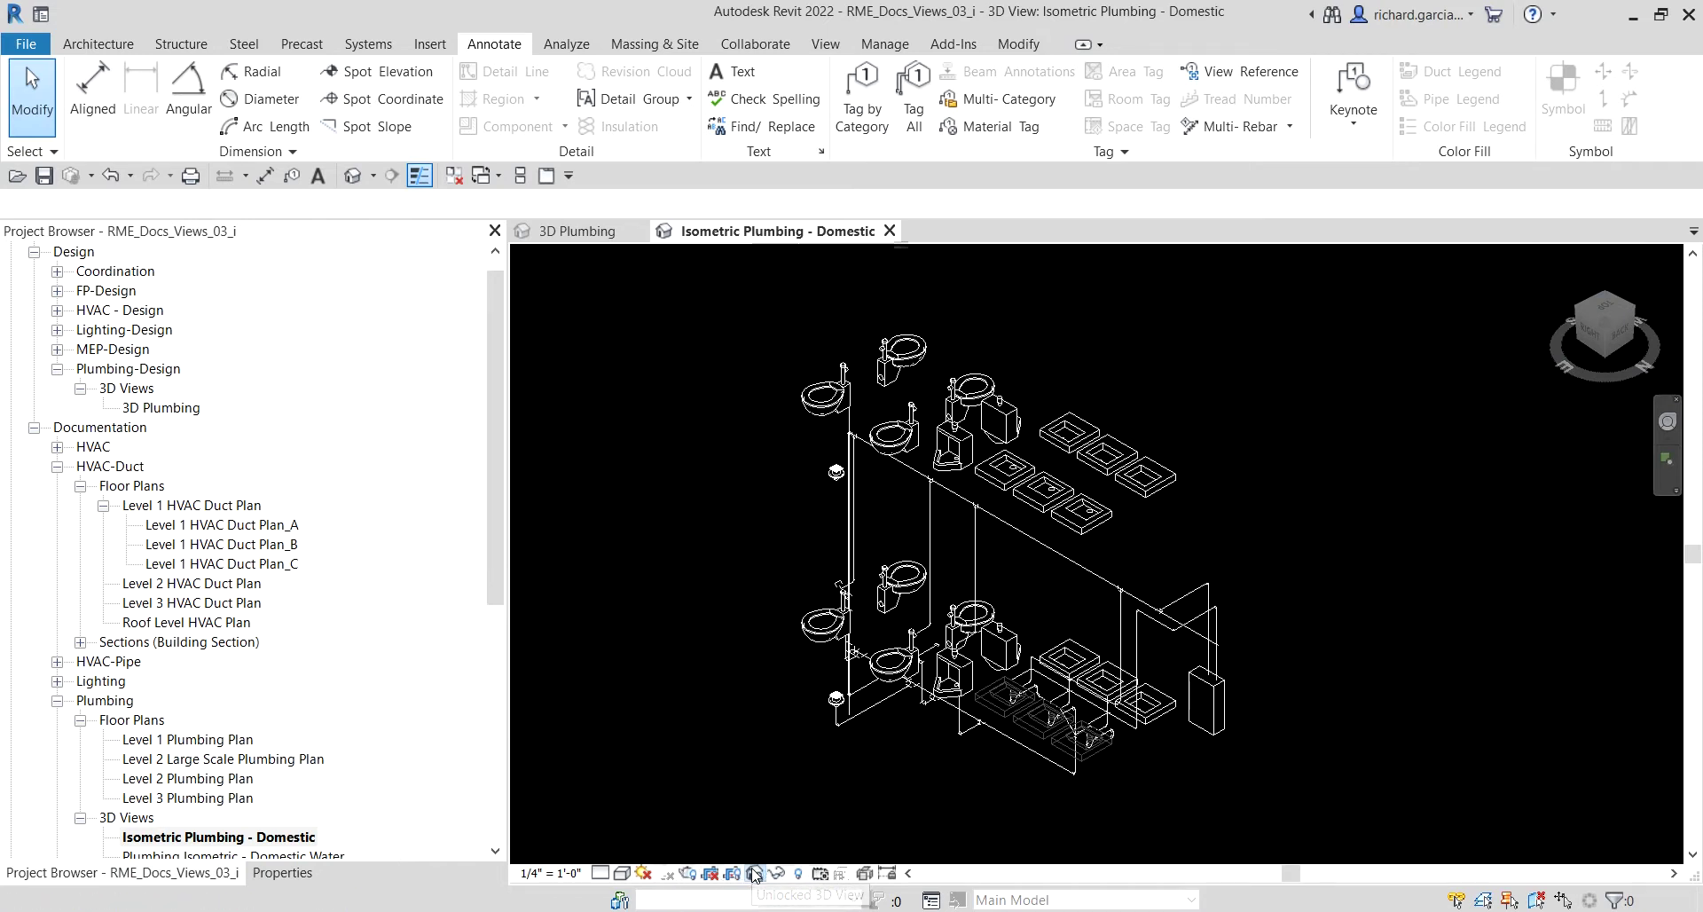
click(821, 807)
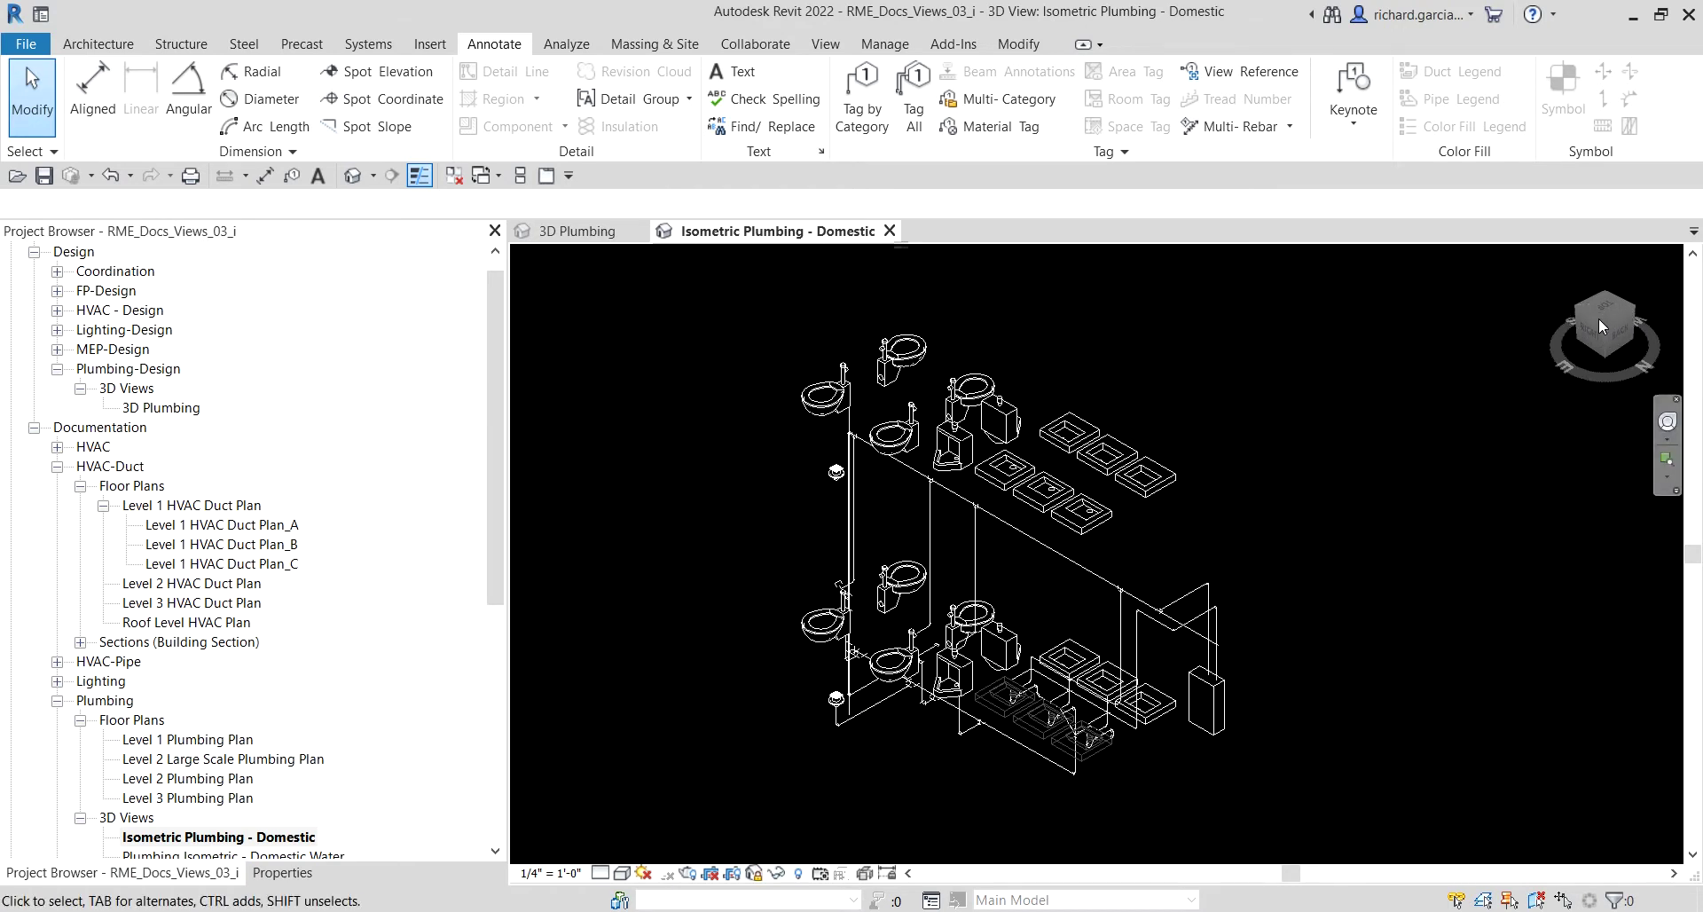
- Try to orbit the locked isometric view to test its orientation lock
scroll(1256, 516, up, 1)
shift+middle_drag(1256, 516, 1314, 425)
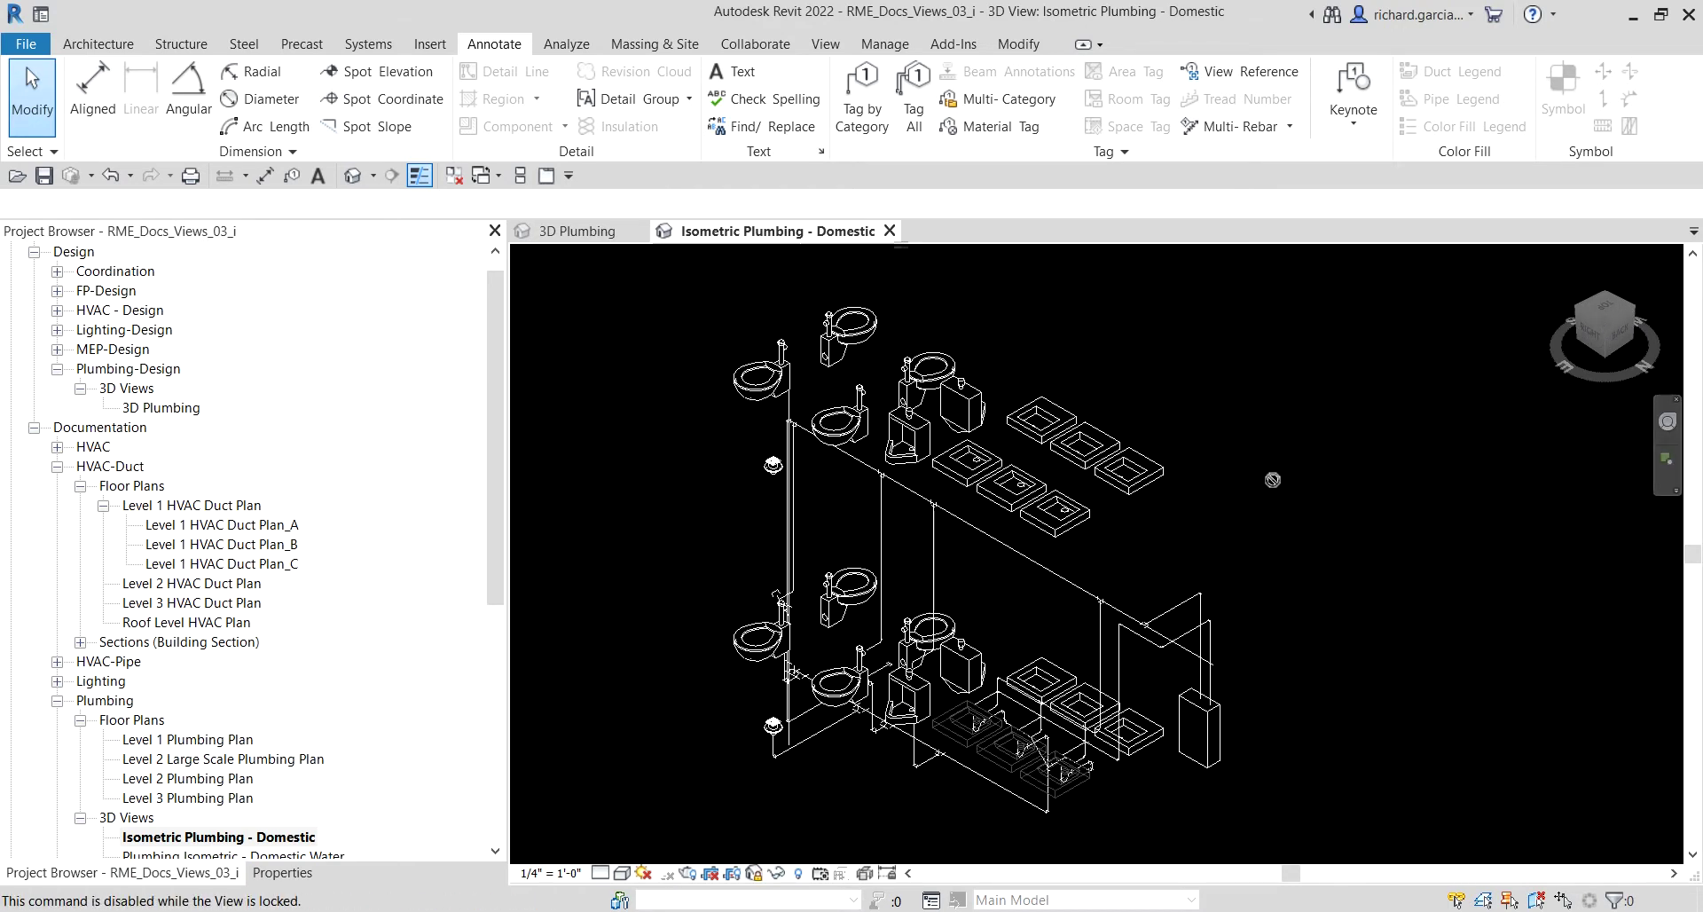
scroll(1227, 497, down, 1)
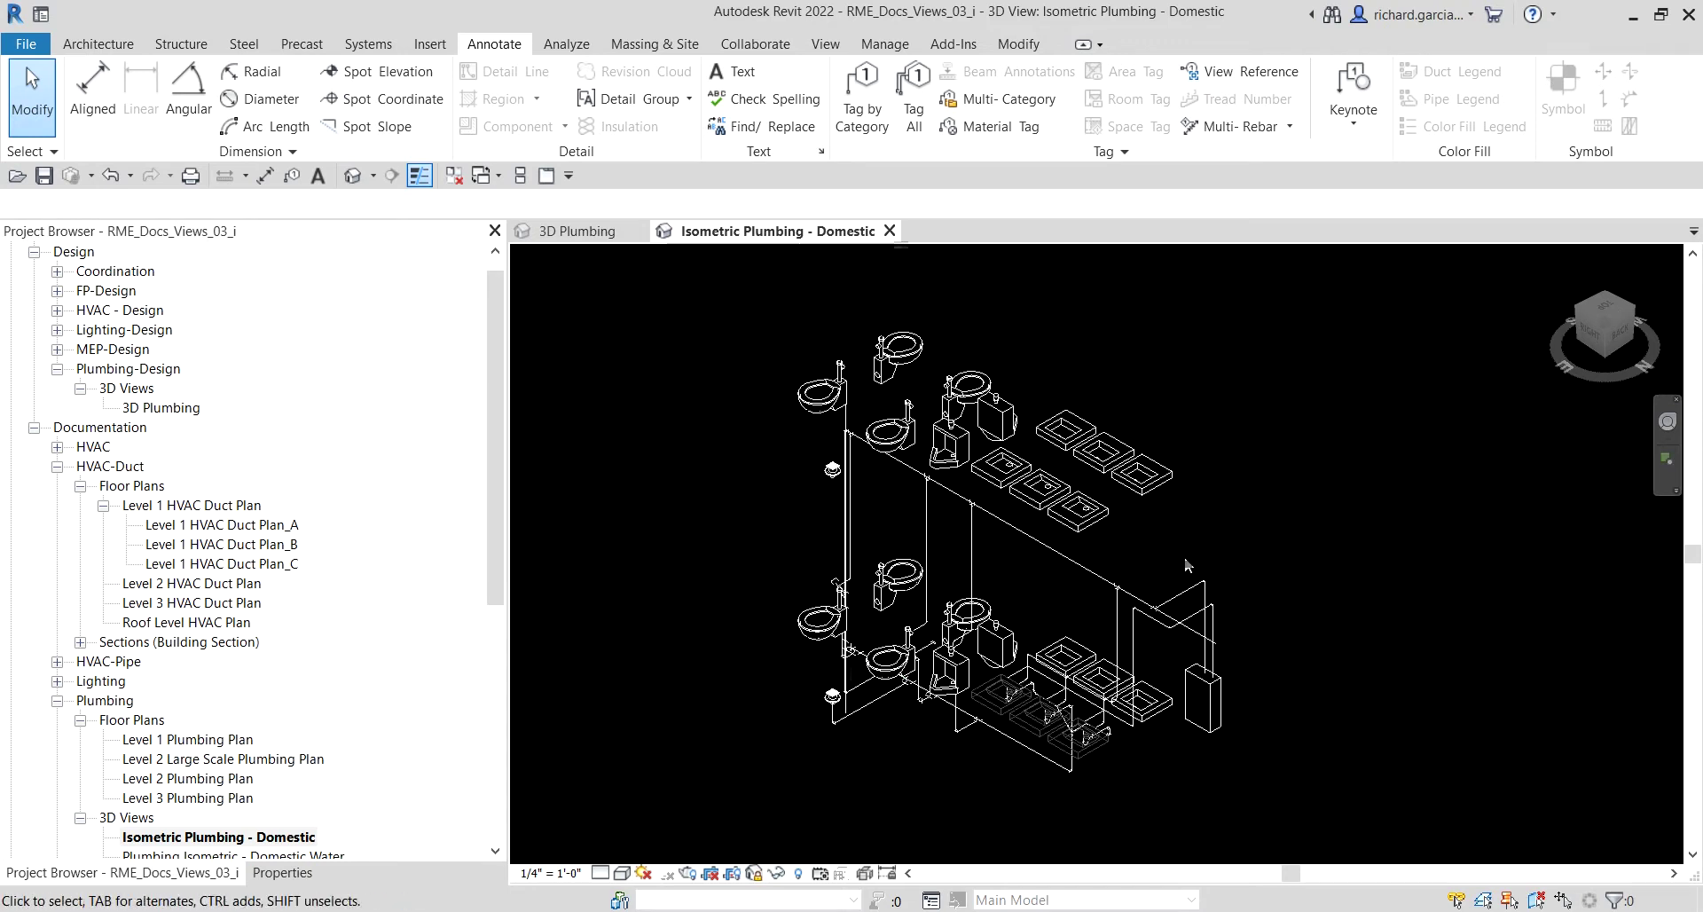
scroll(1290, 502, up, 2)
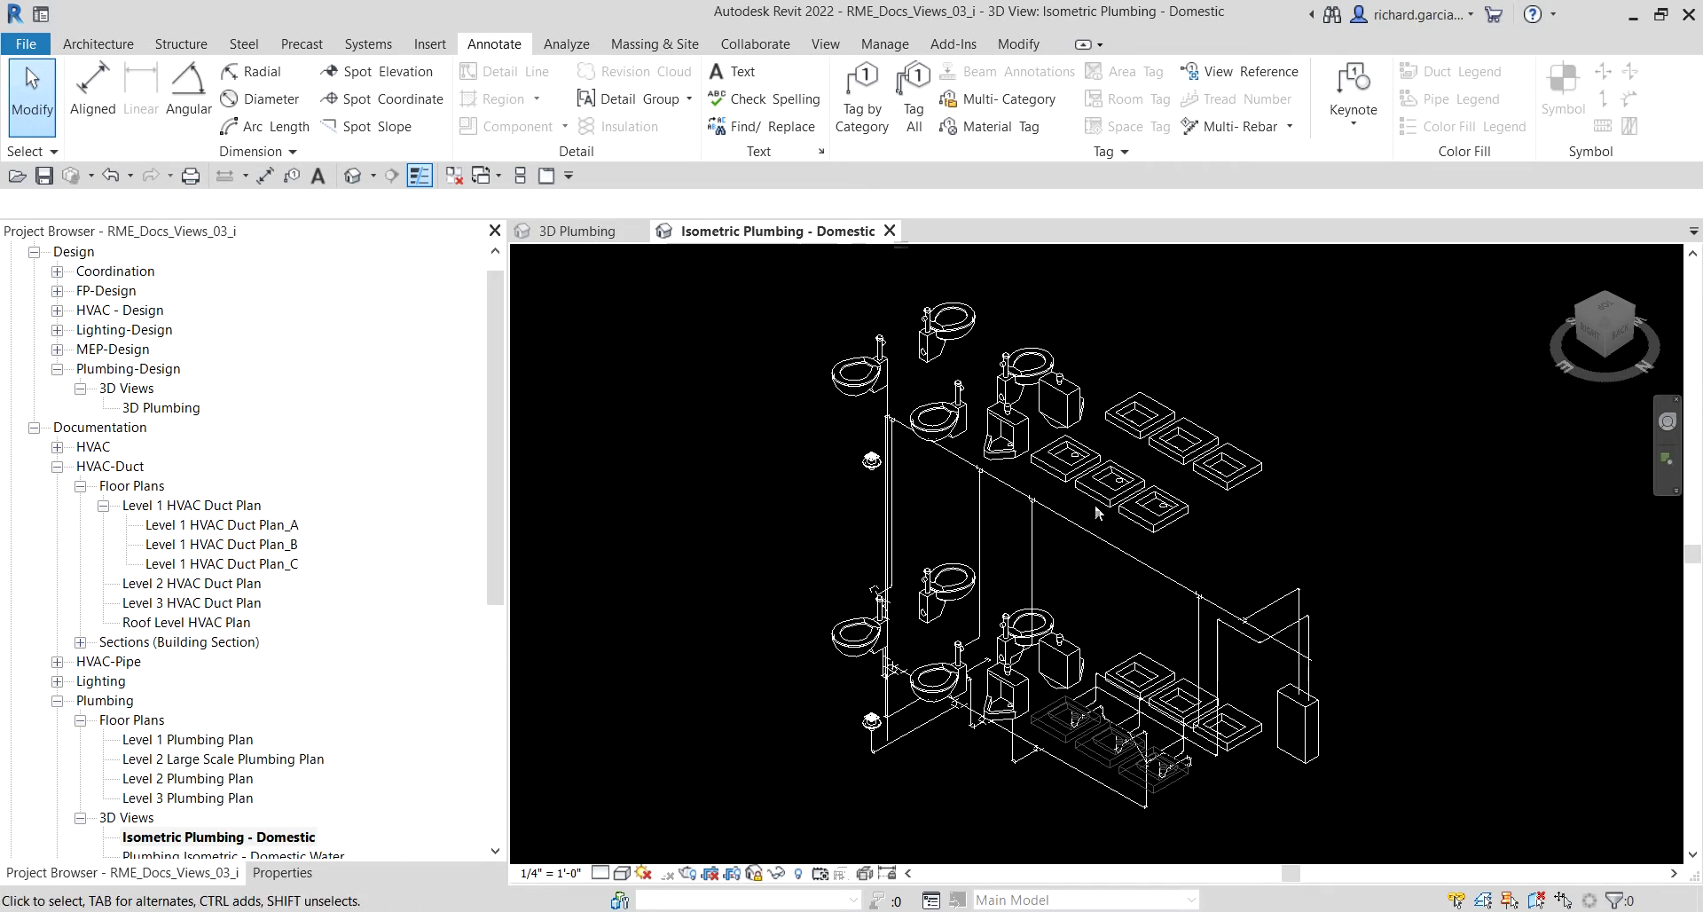
- Delete the Plumbing Isometric - Domestic Water view from the Plumbing 3D views
scroll(146, 614, down, 2)
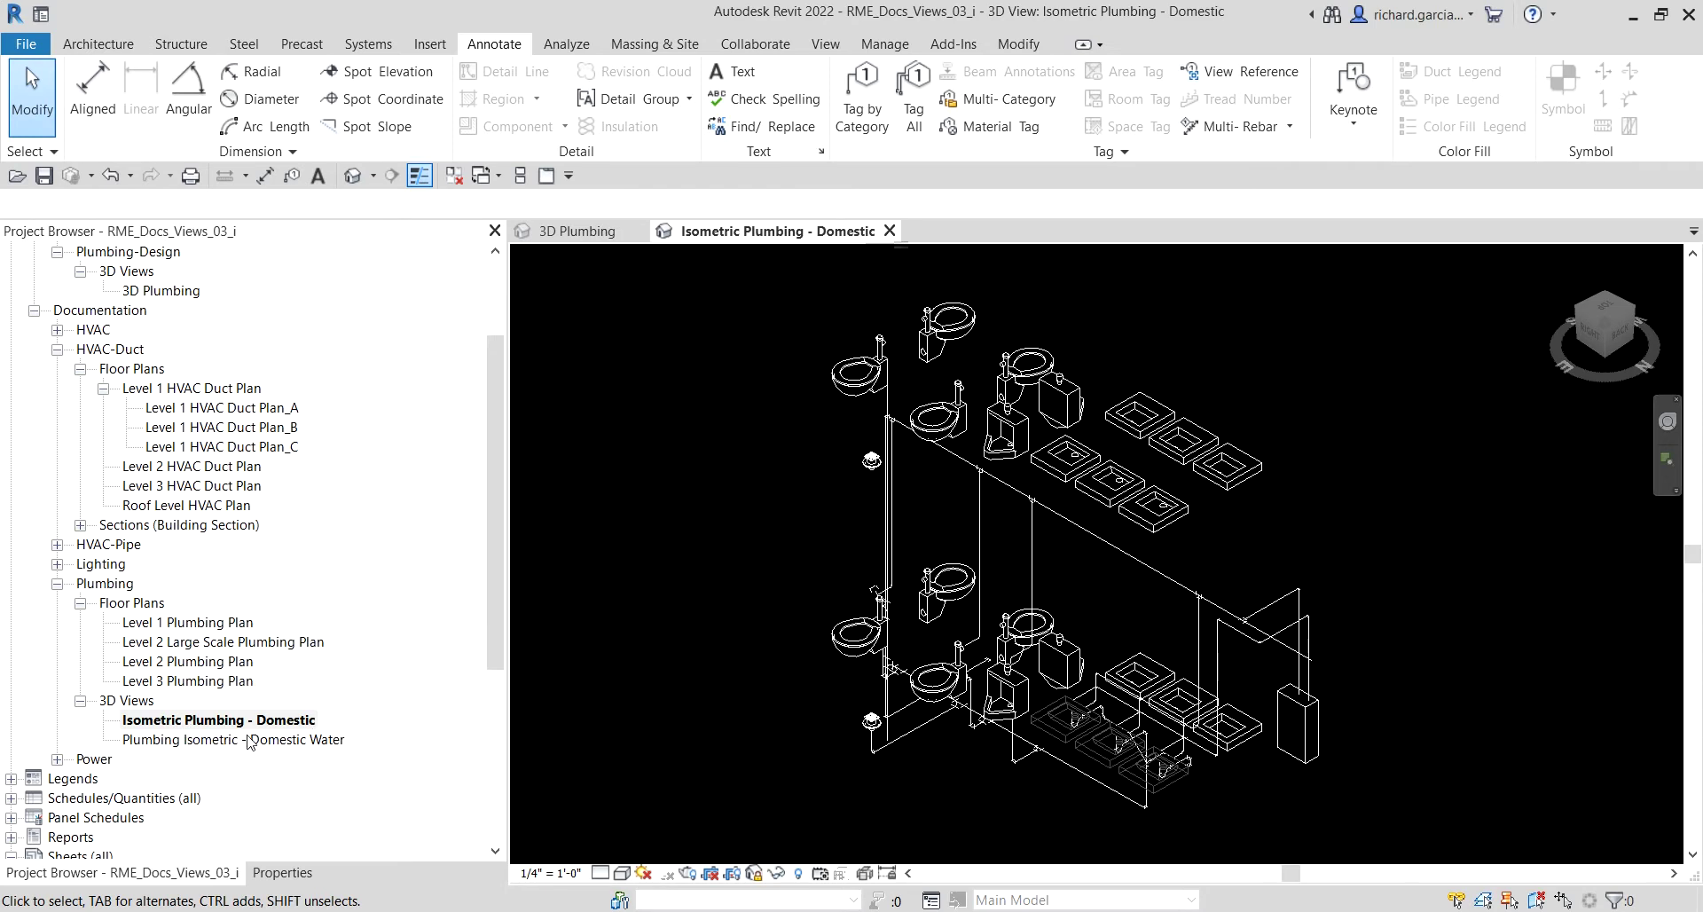
right_click(199, 743)
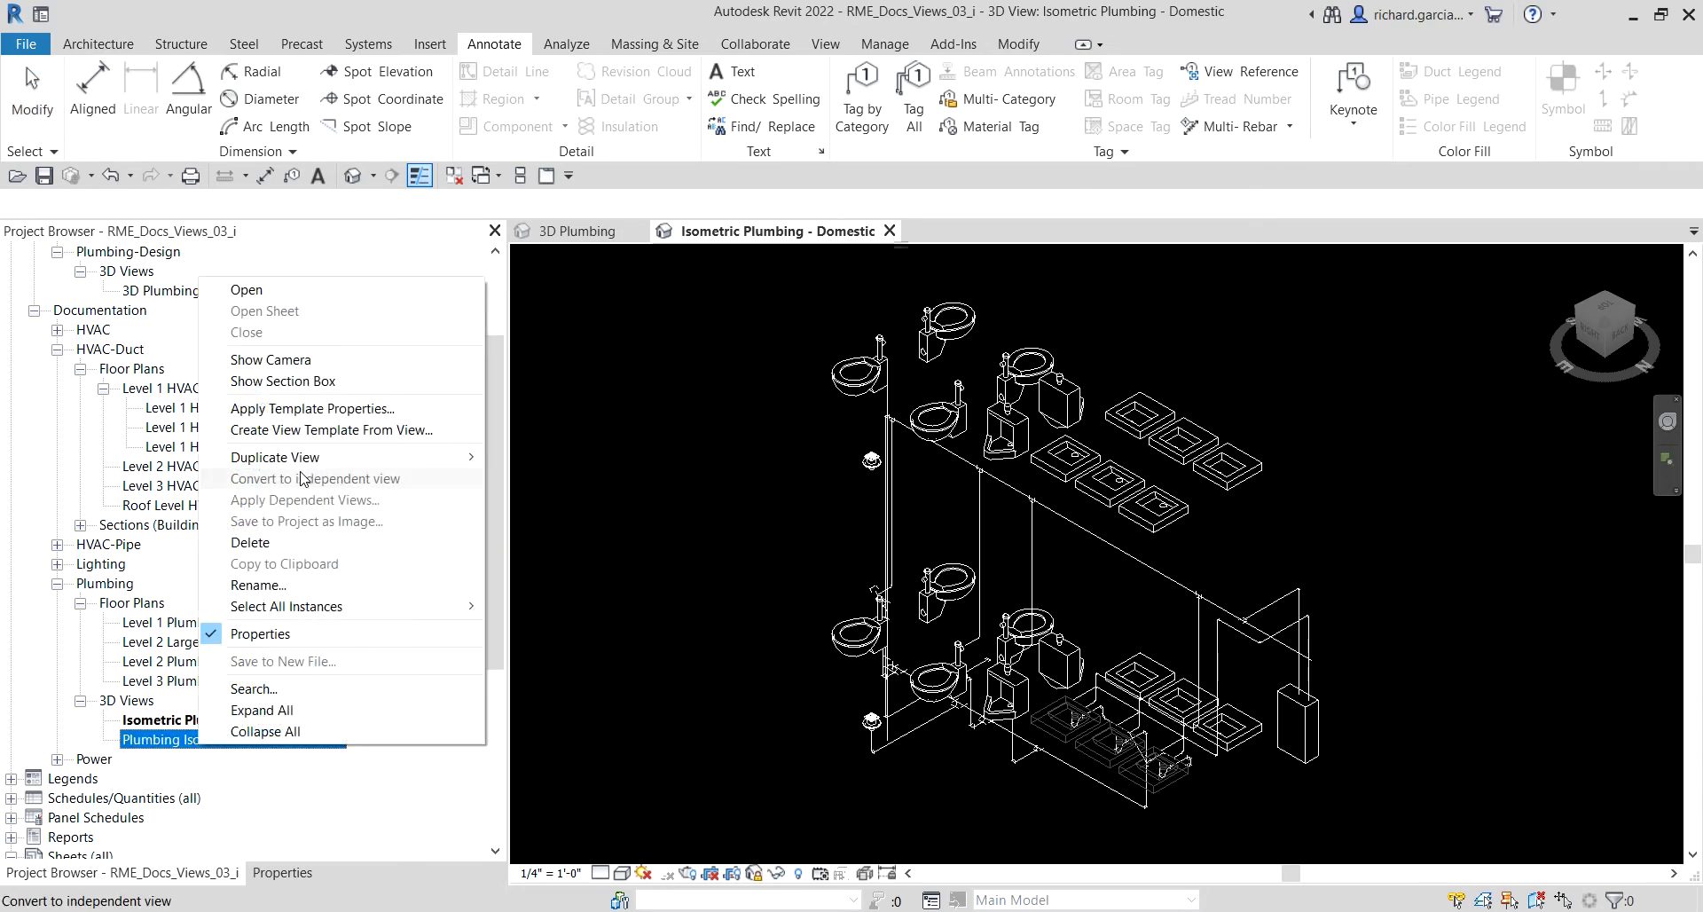
click(266, 543)
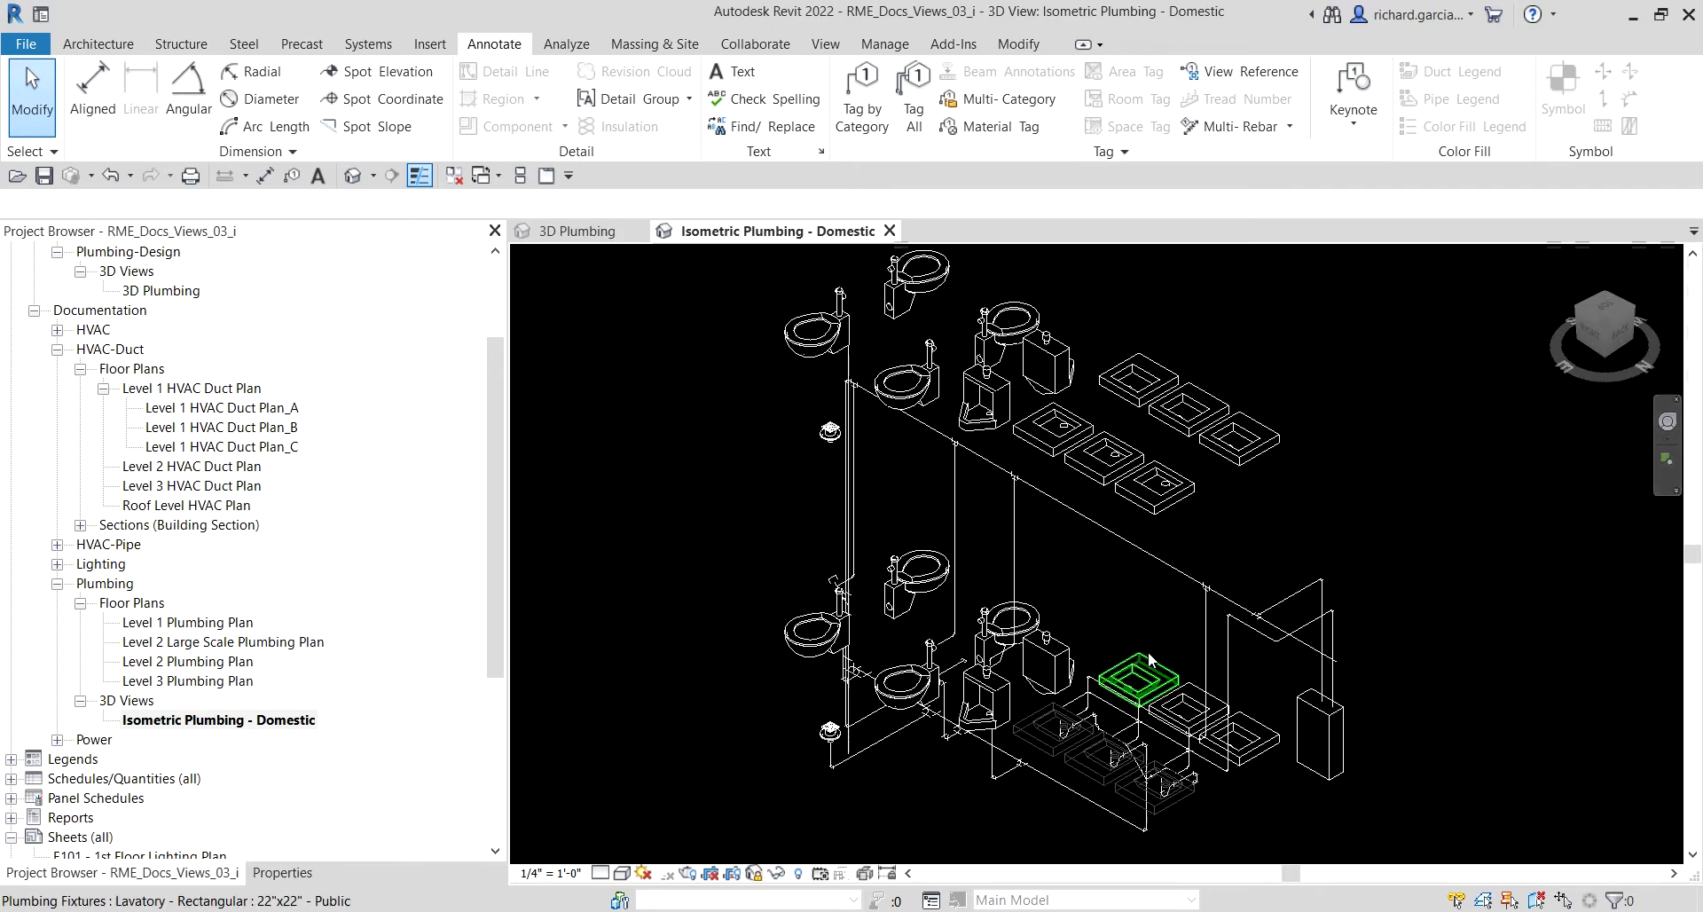
- Select the entire PVC sanitary pipe network connected to the pipe below the lower-level urinal
scroll(1147, 651, up, 2)
scroll(963, 724, up, 3)
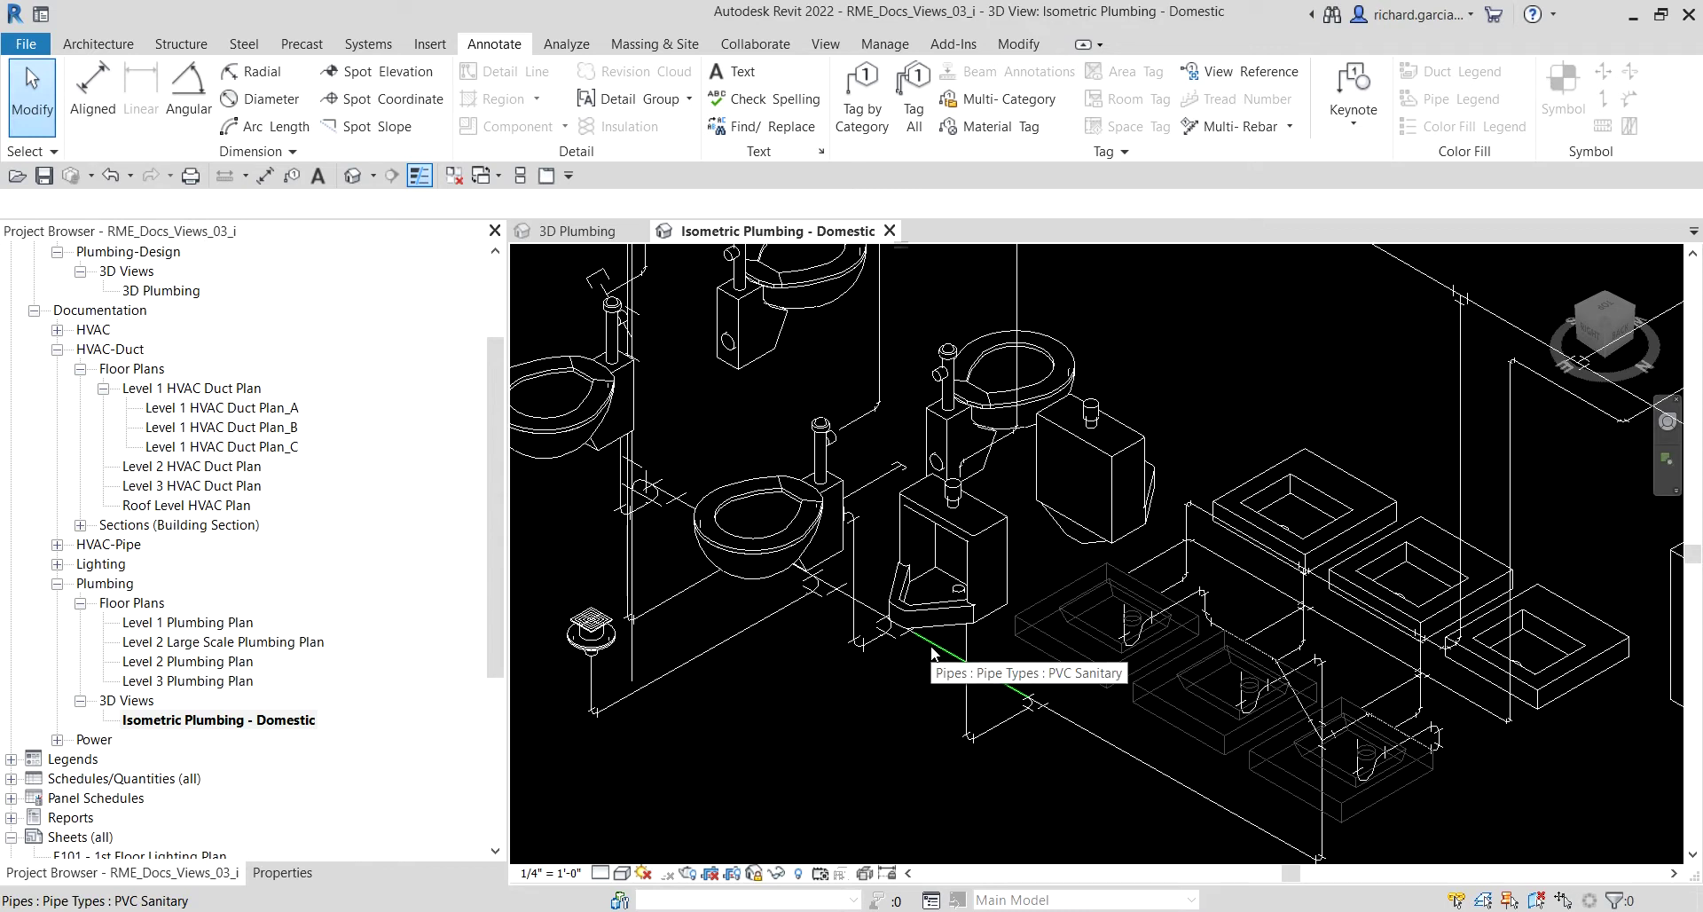
key(Tab)
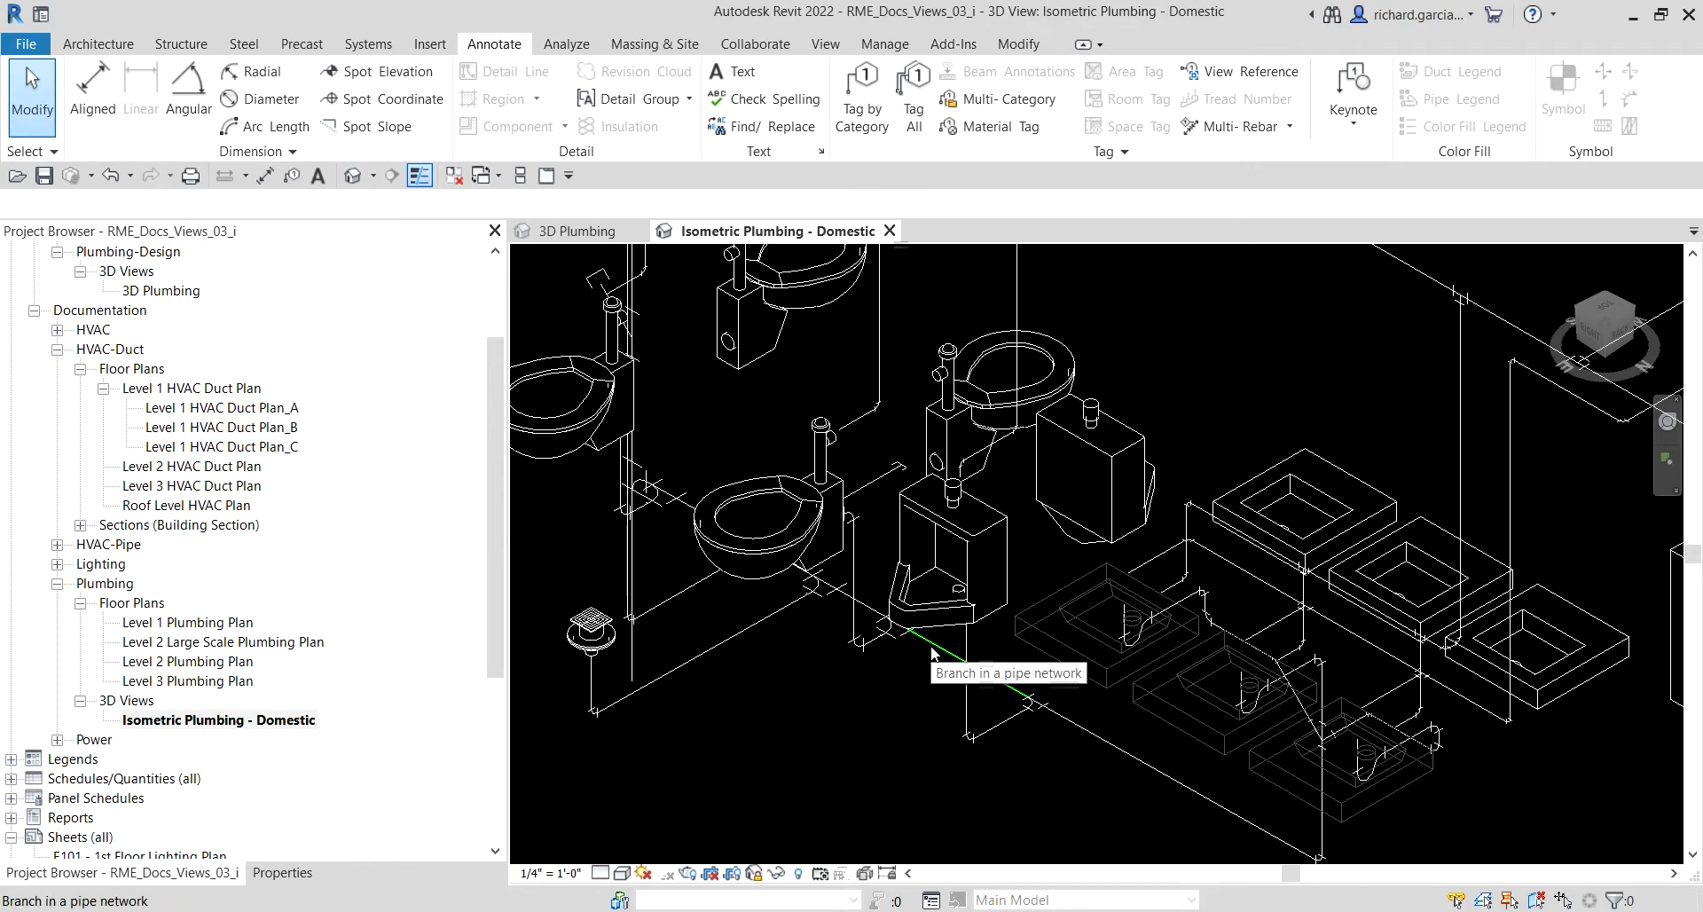
key(Tab)
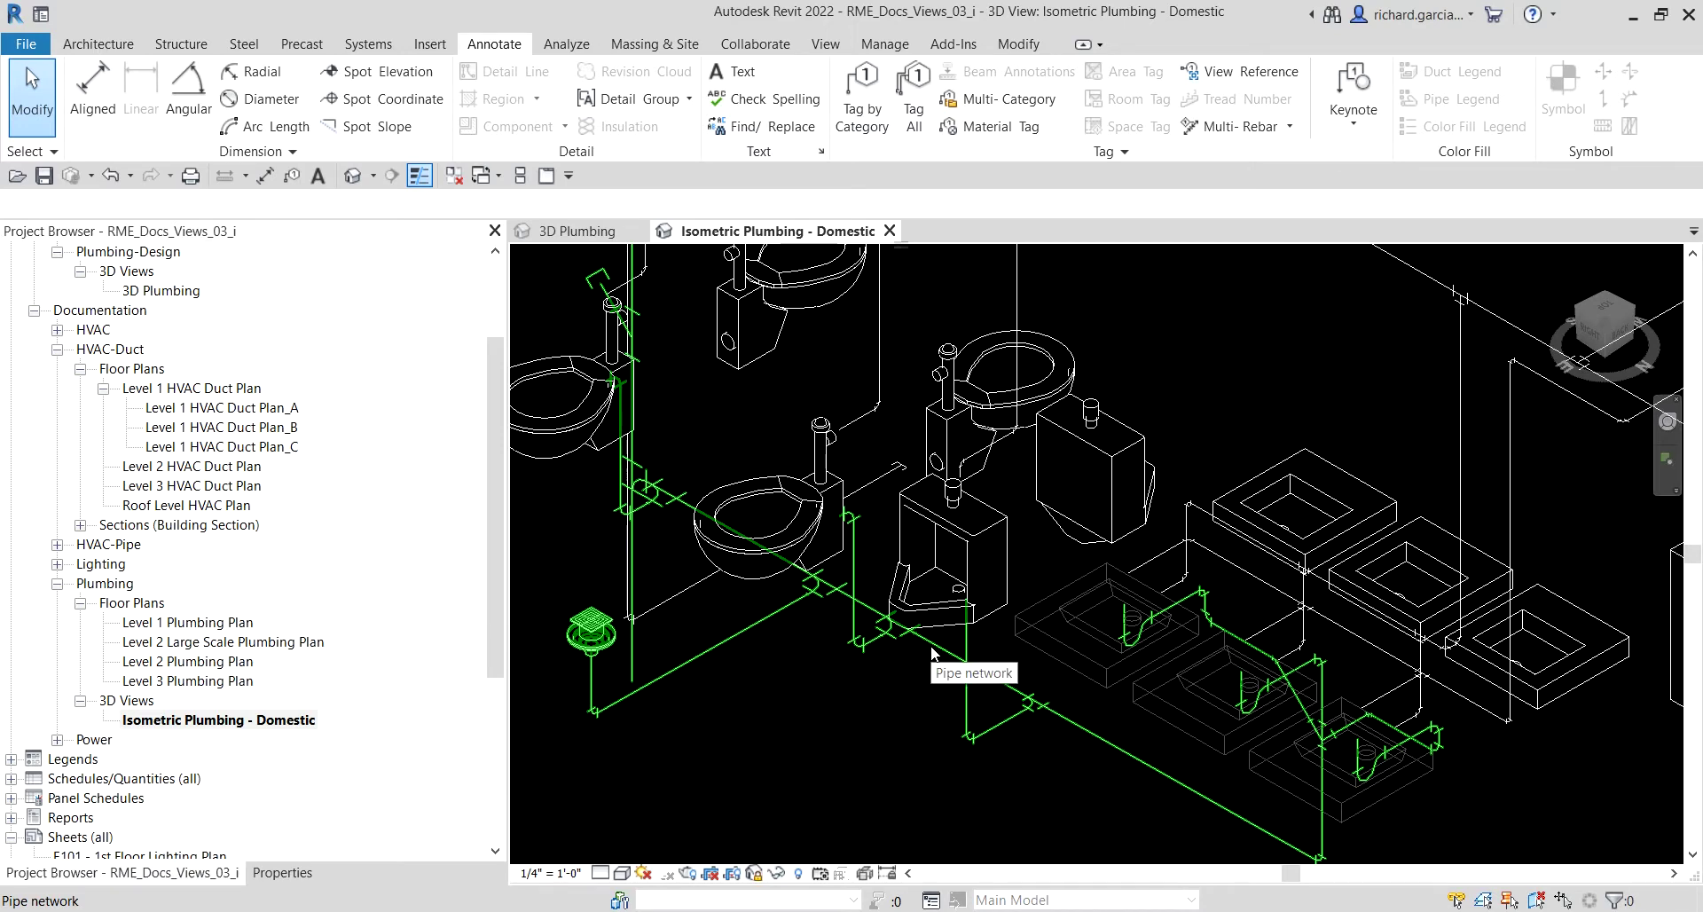
click(932, 652)
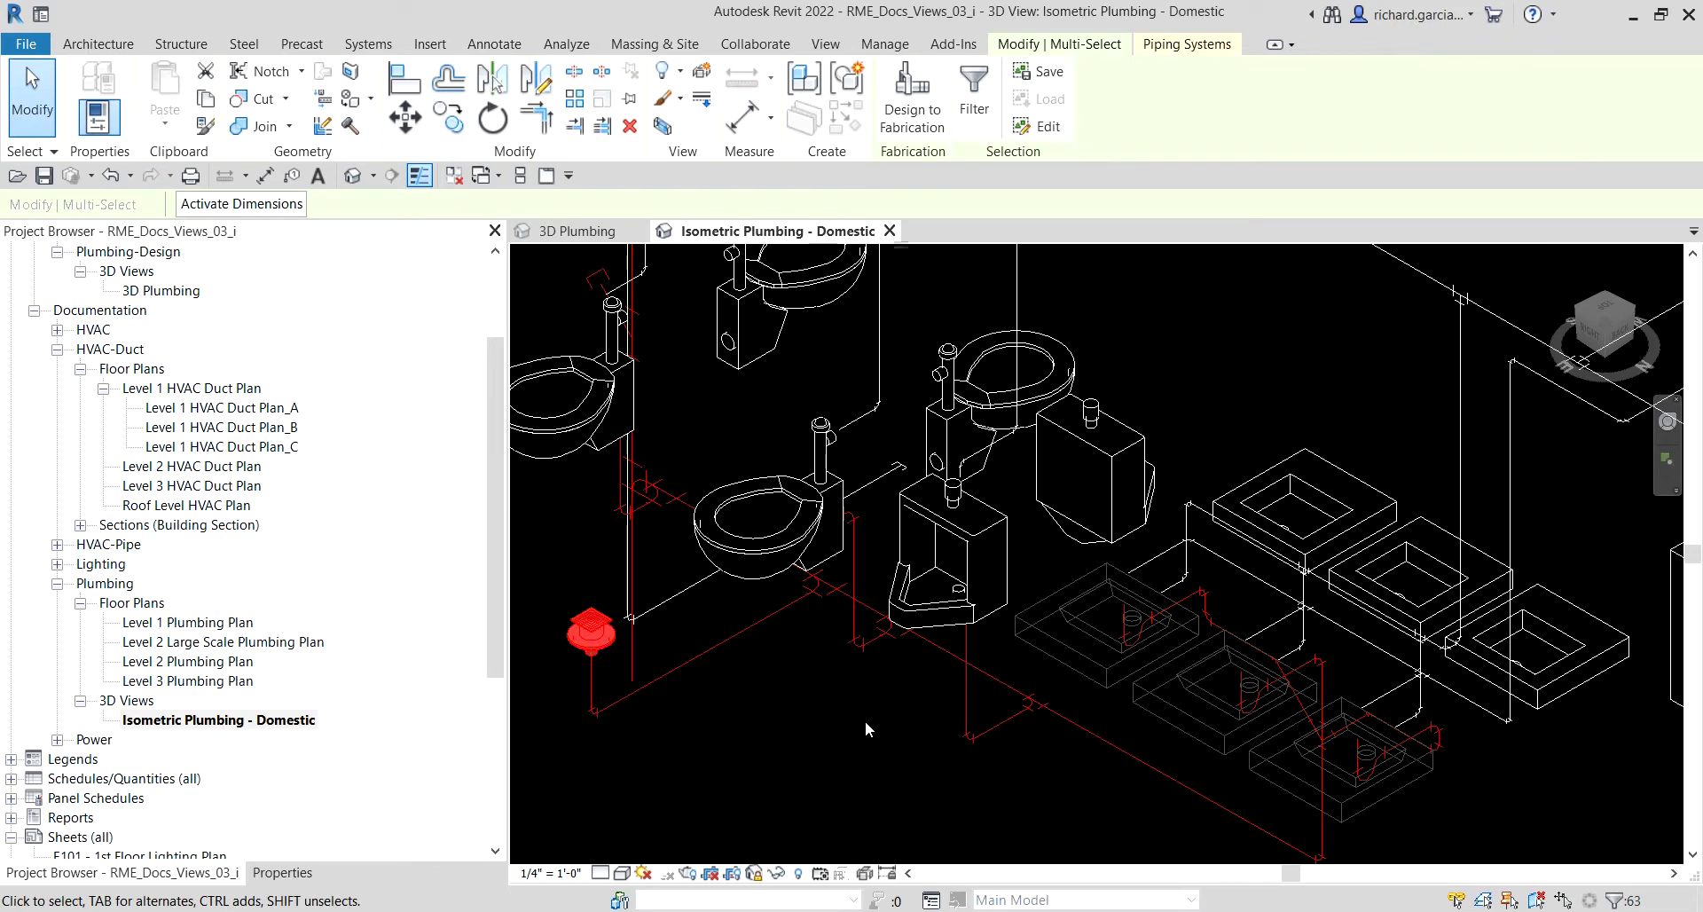
- Hide the selected sanitary pipe network elements in the Isometric Plumbing - Domestic view
right_click(934, 648)
mouse_move(1065, 263)
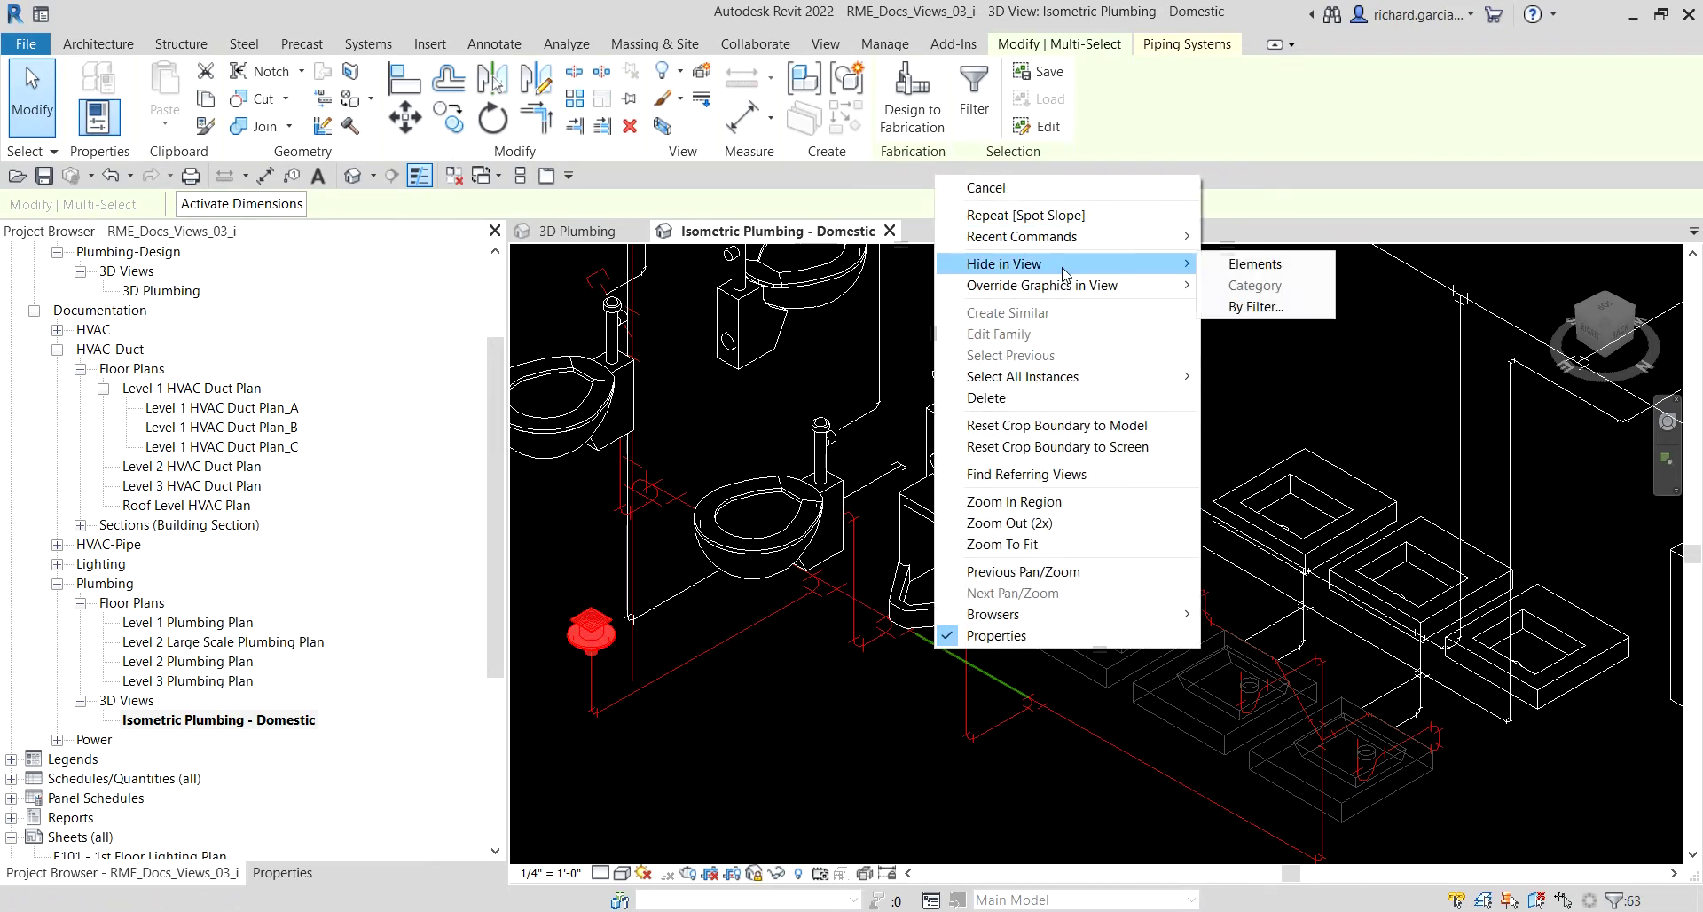
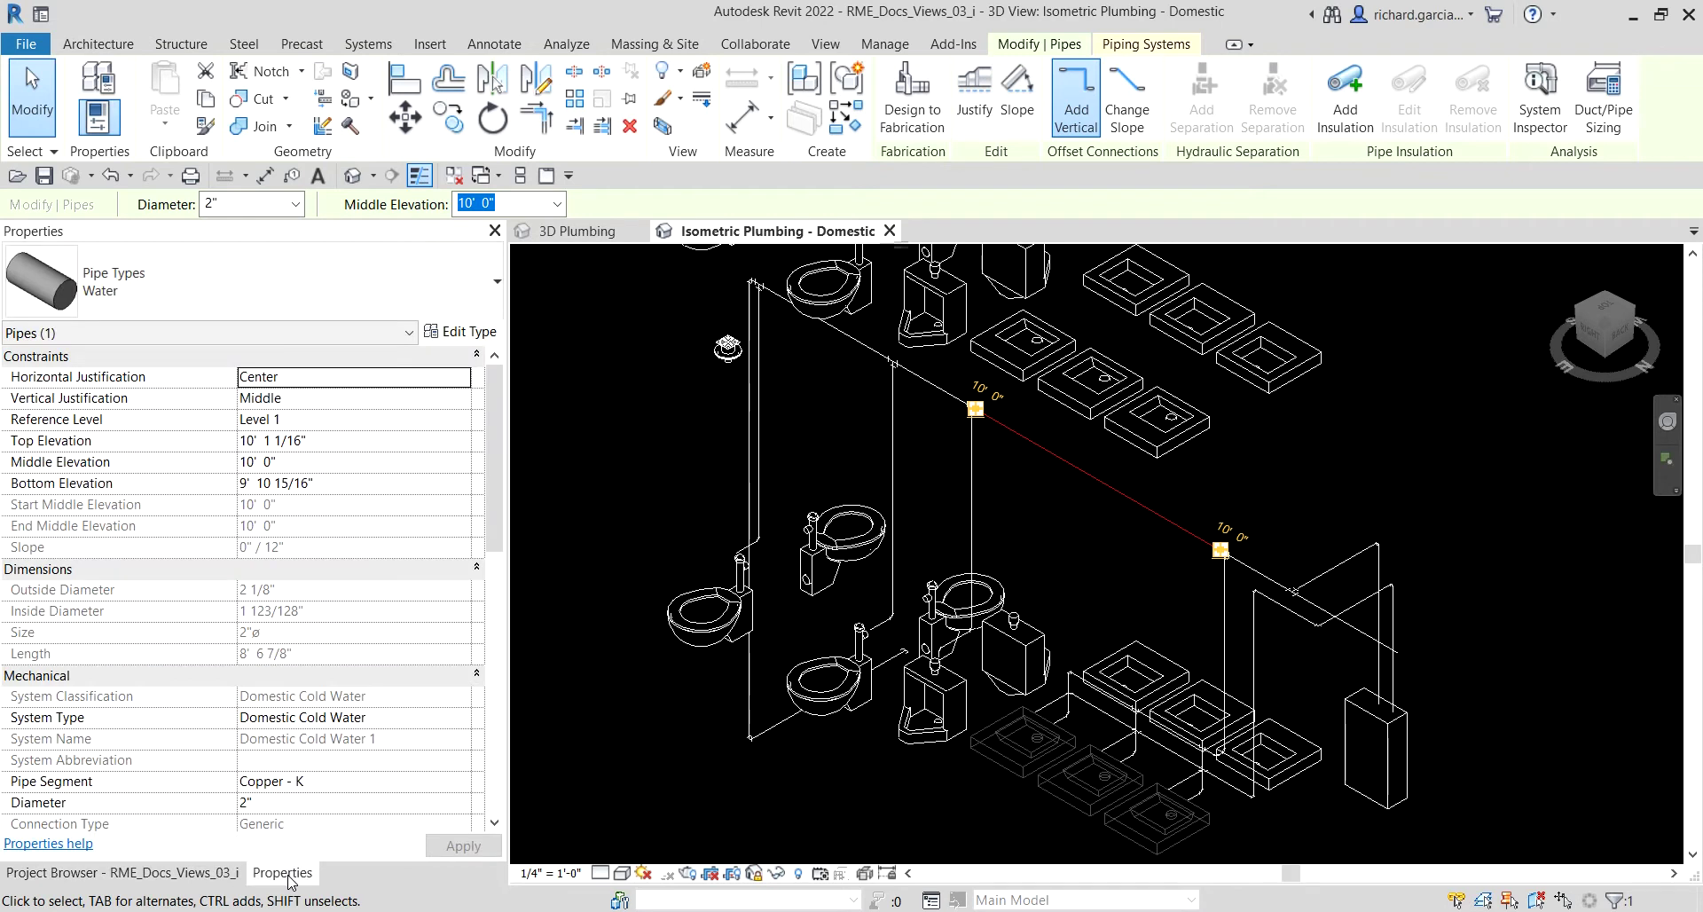
- Check the System Type of the selected horizontal water main, and clear the selection
click(95, 719)
click(307, 717)
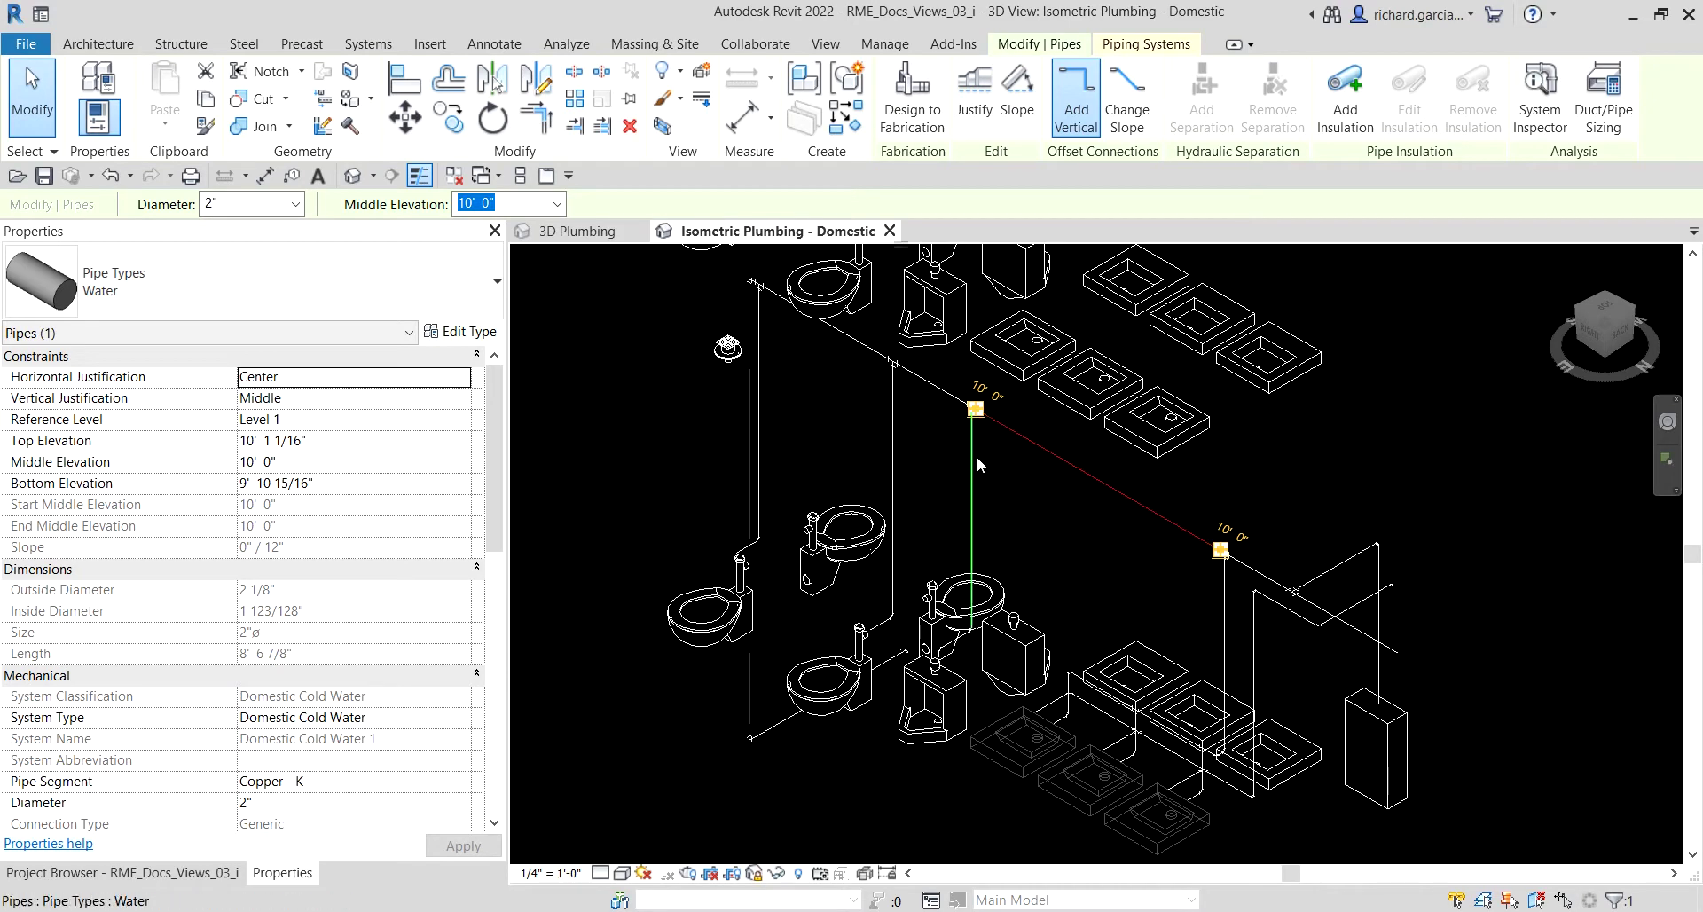
click(1043, 489)
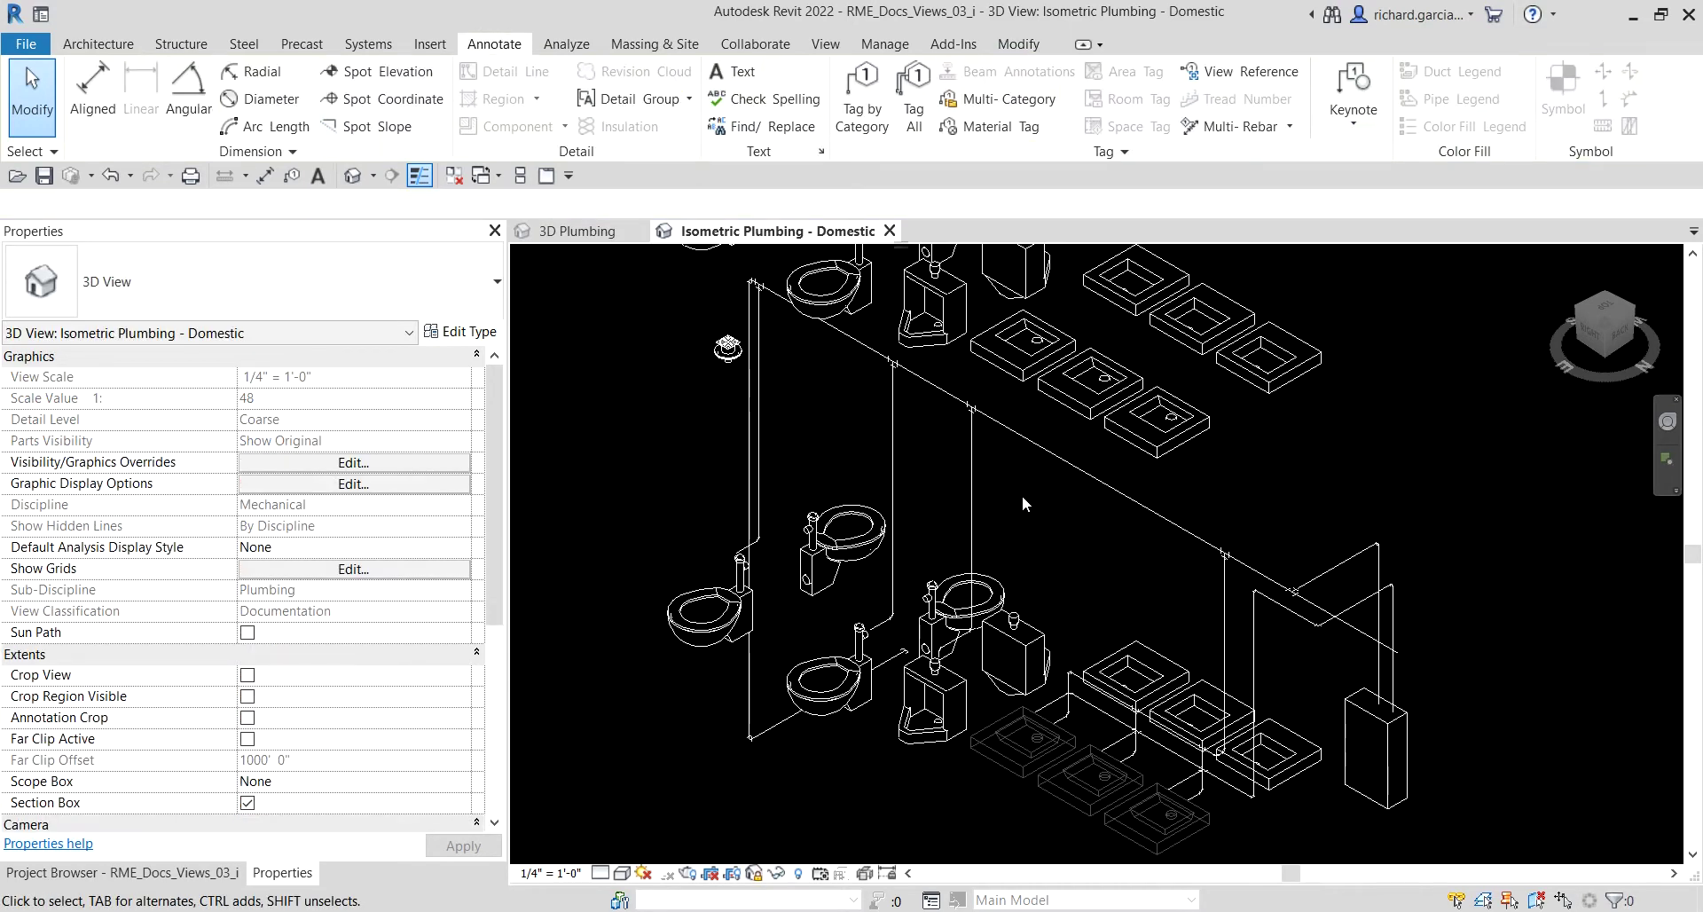
- Select the domestic cold water pipe network connected to the horizontal main, up to the equipment
scroll(1021, 495, up, 1)
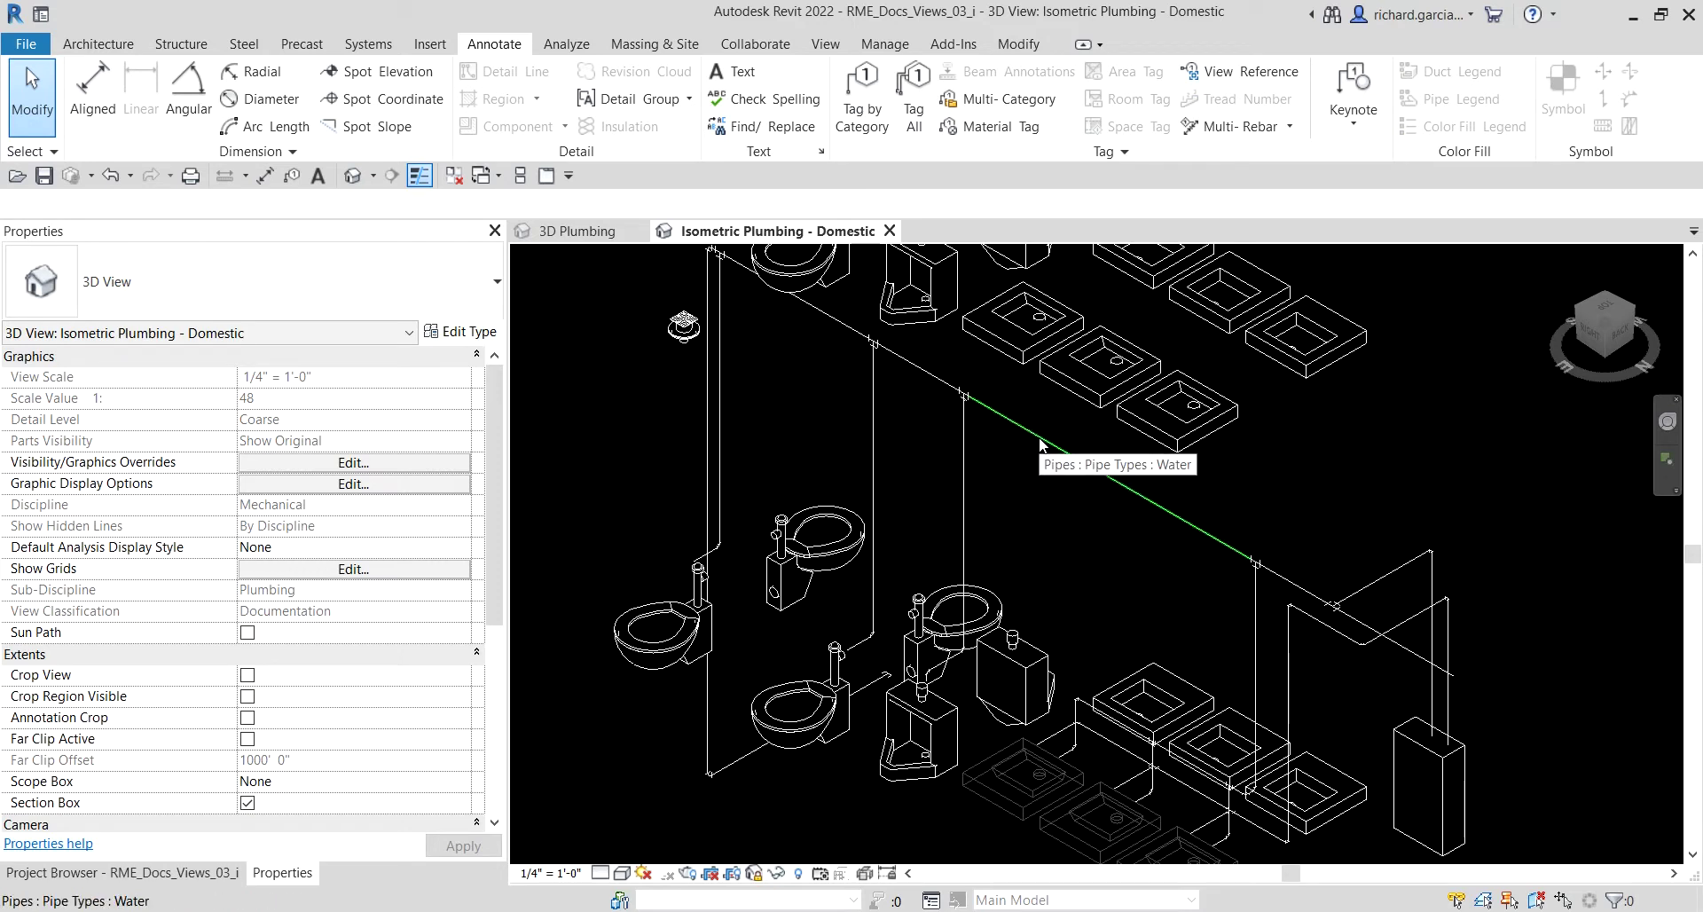
key(Tab)
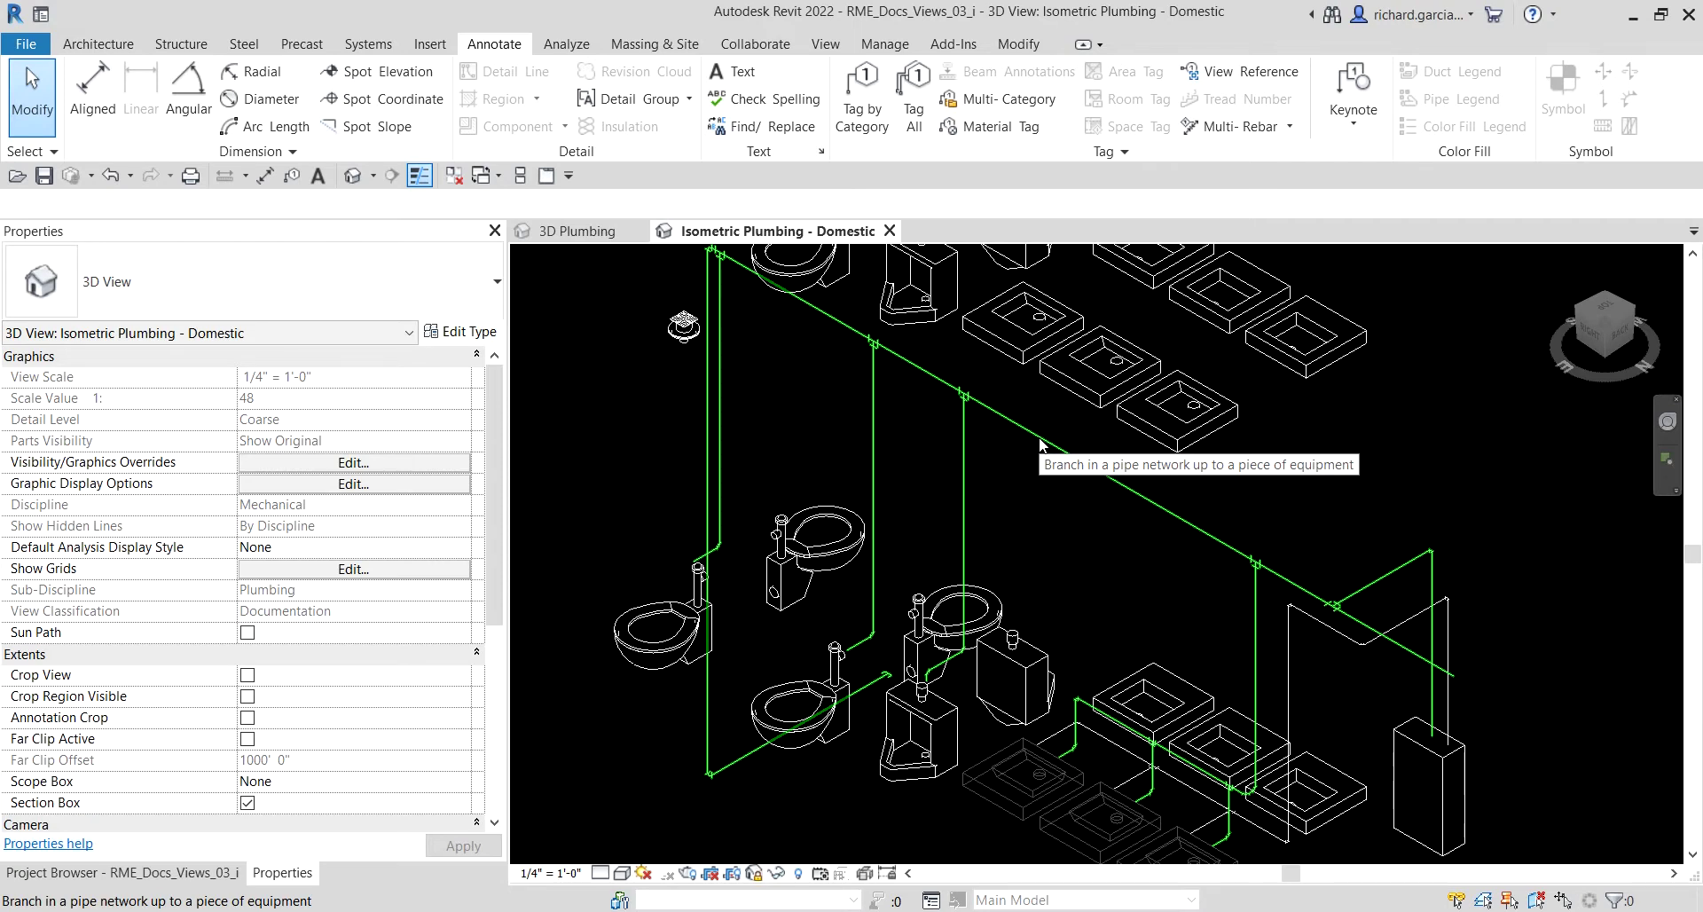
click(1040, 437)
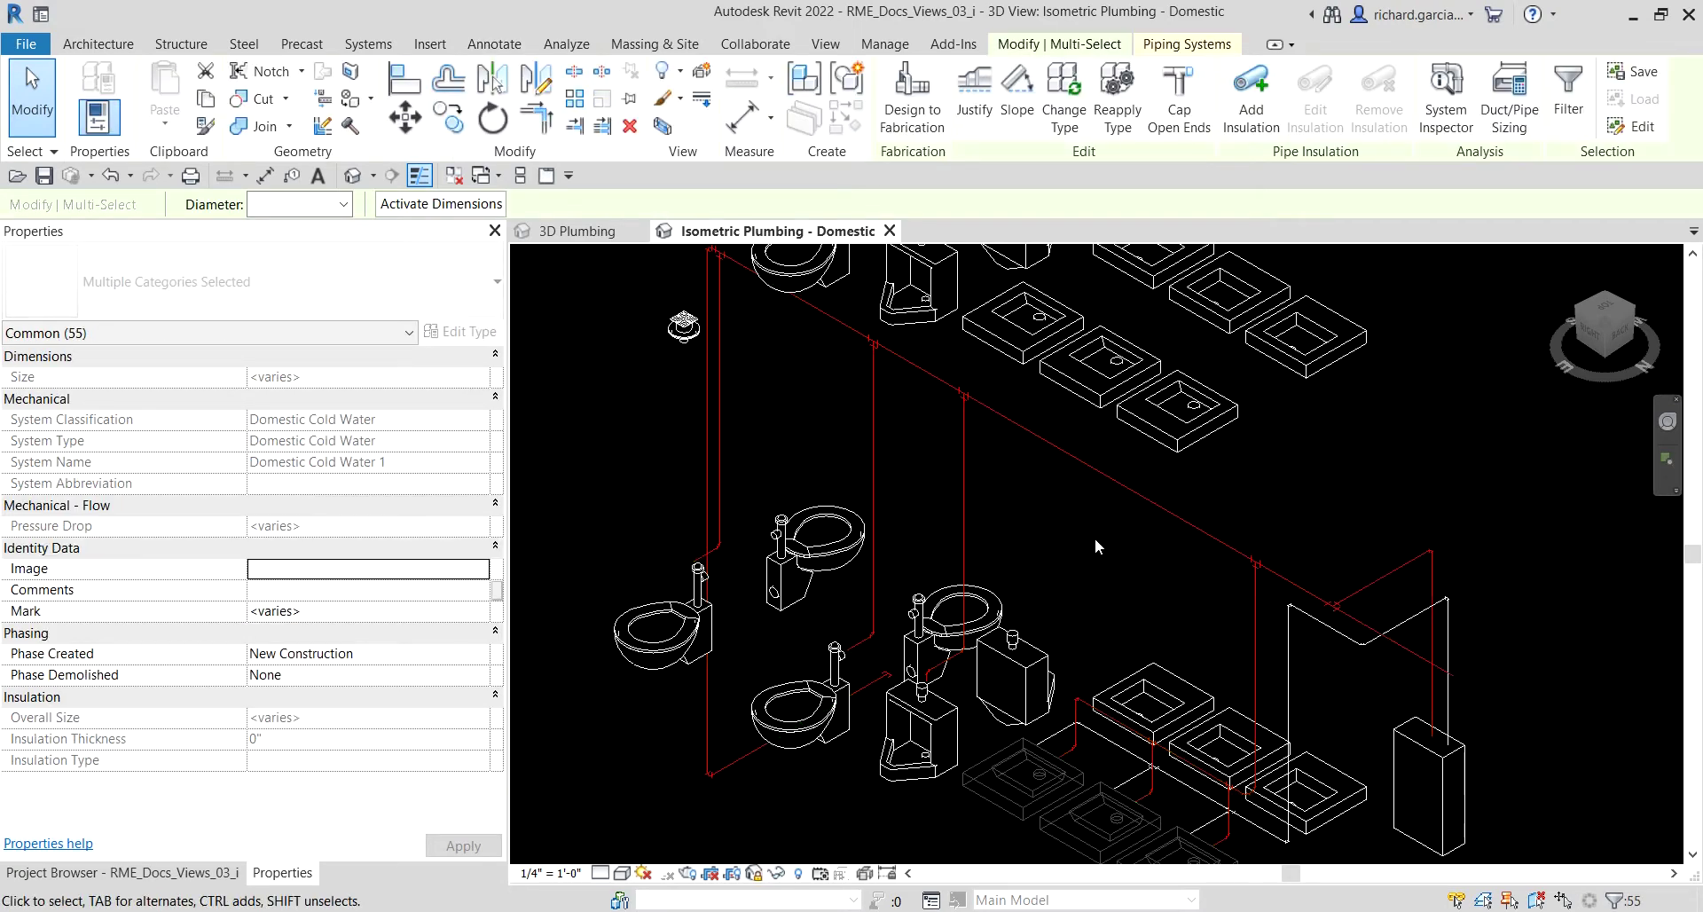
click(1099, 474)
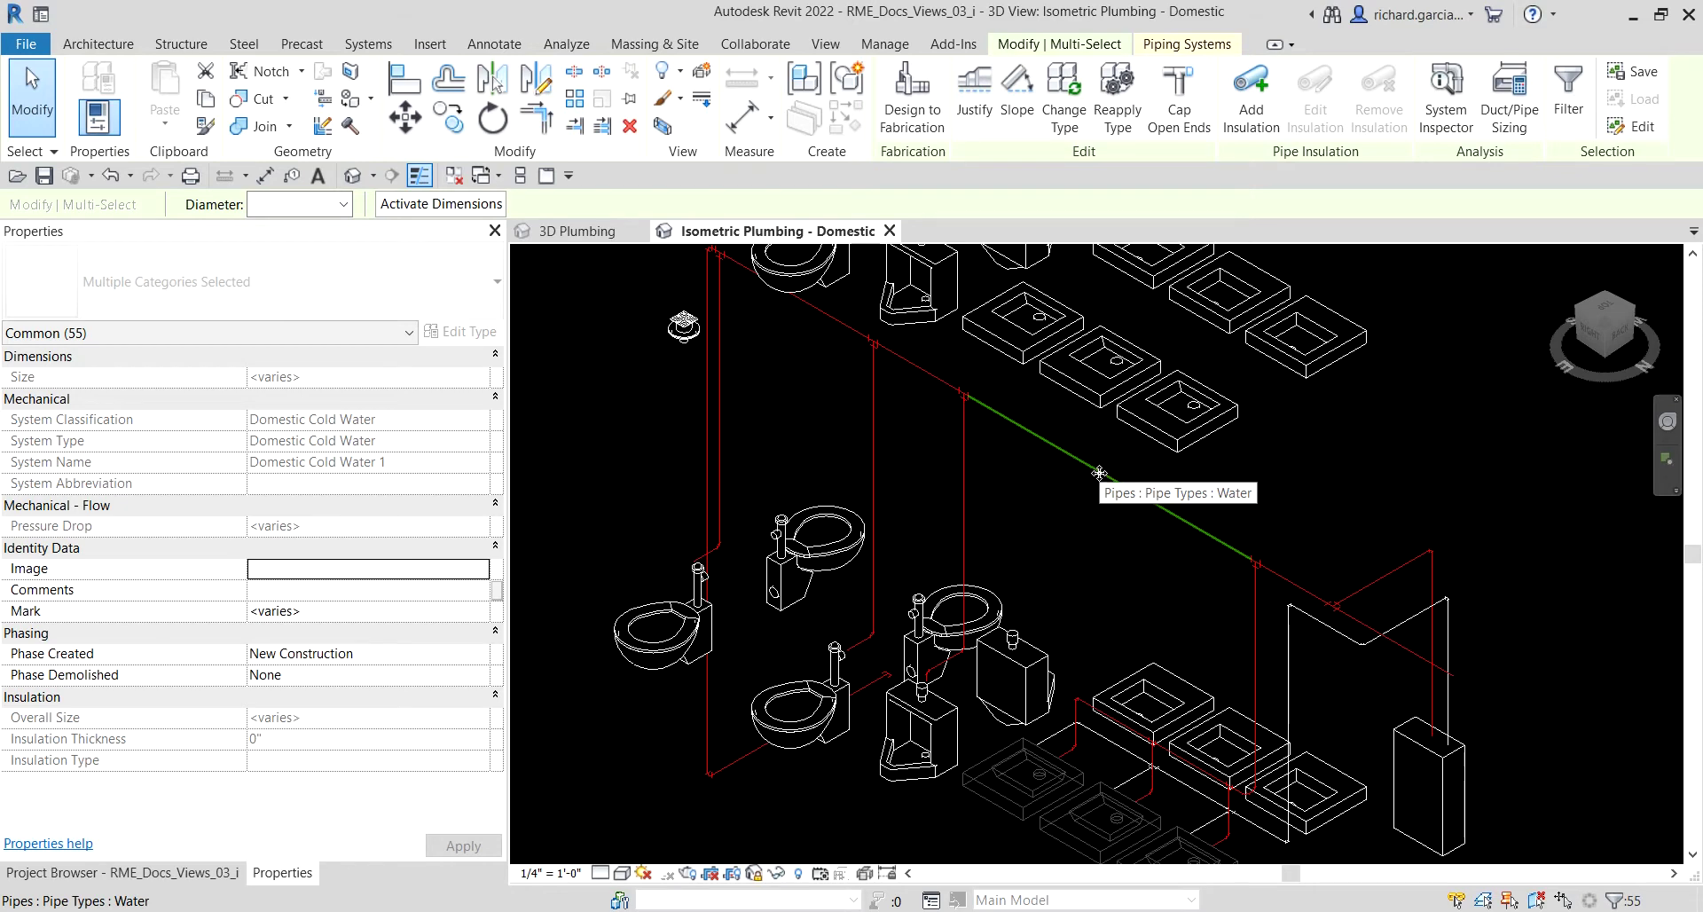
- Override the cold water network's projection lines by element in this view with the Dash pattern and weight 3
right_click(1099, 474)
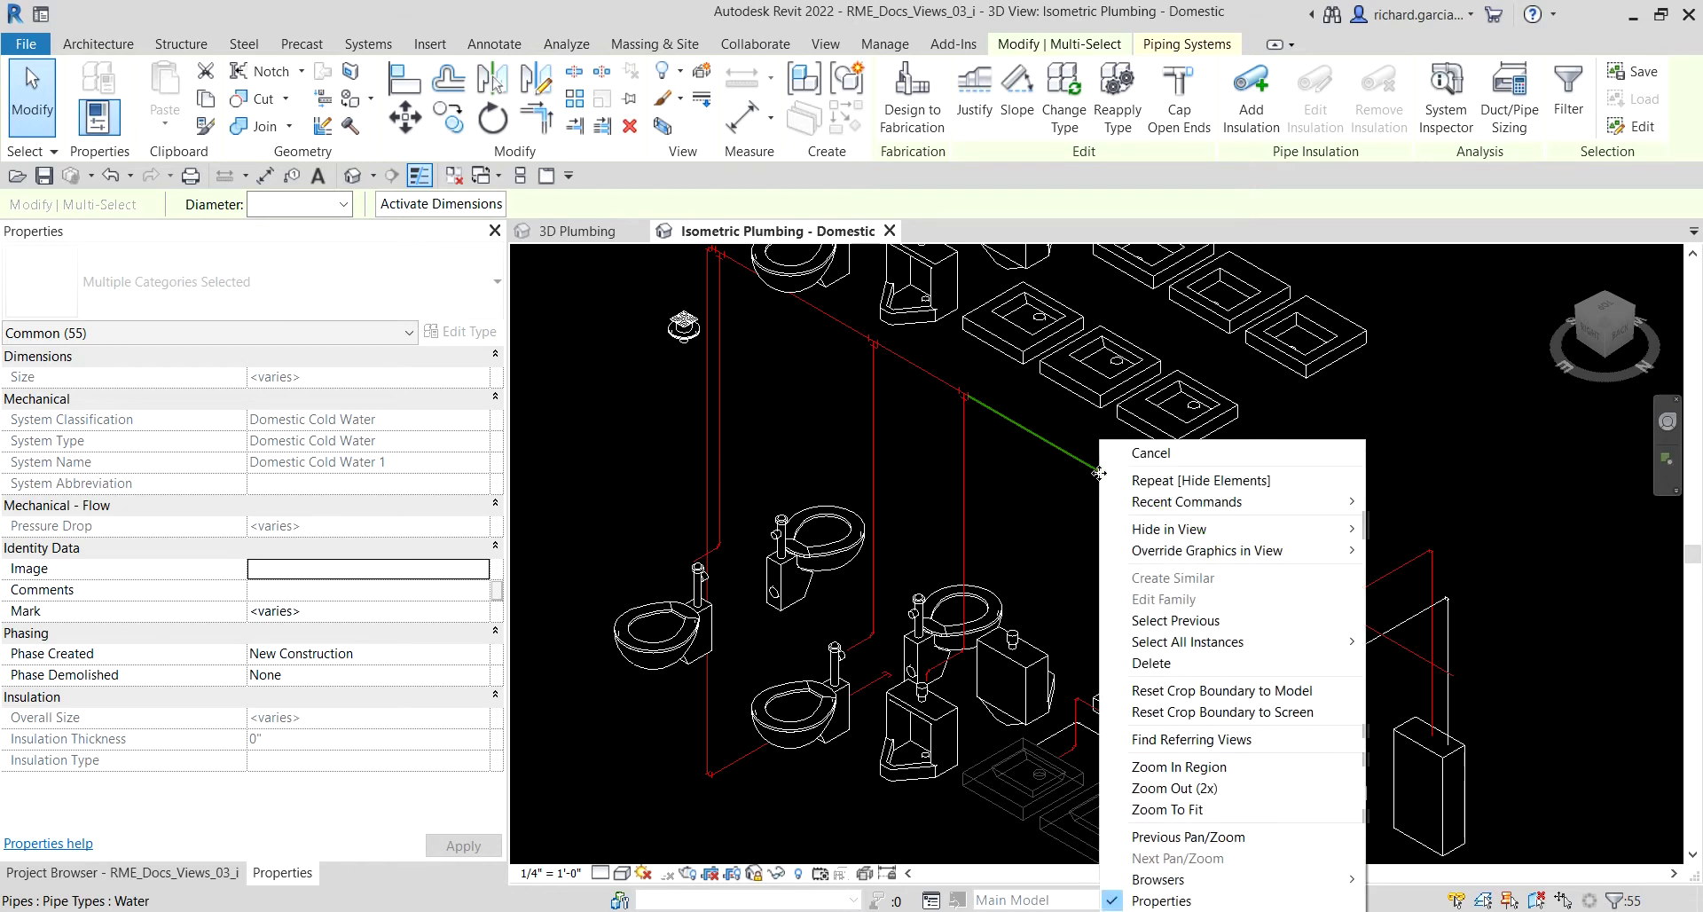
click(1206, 556)
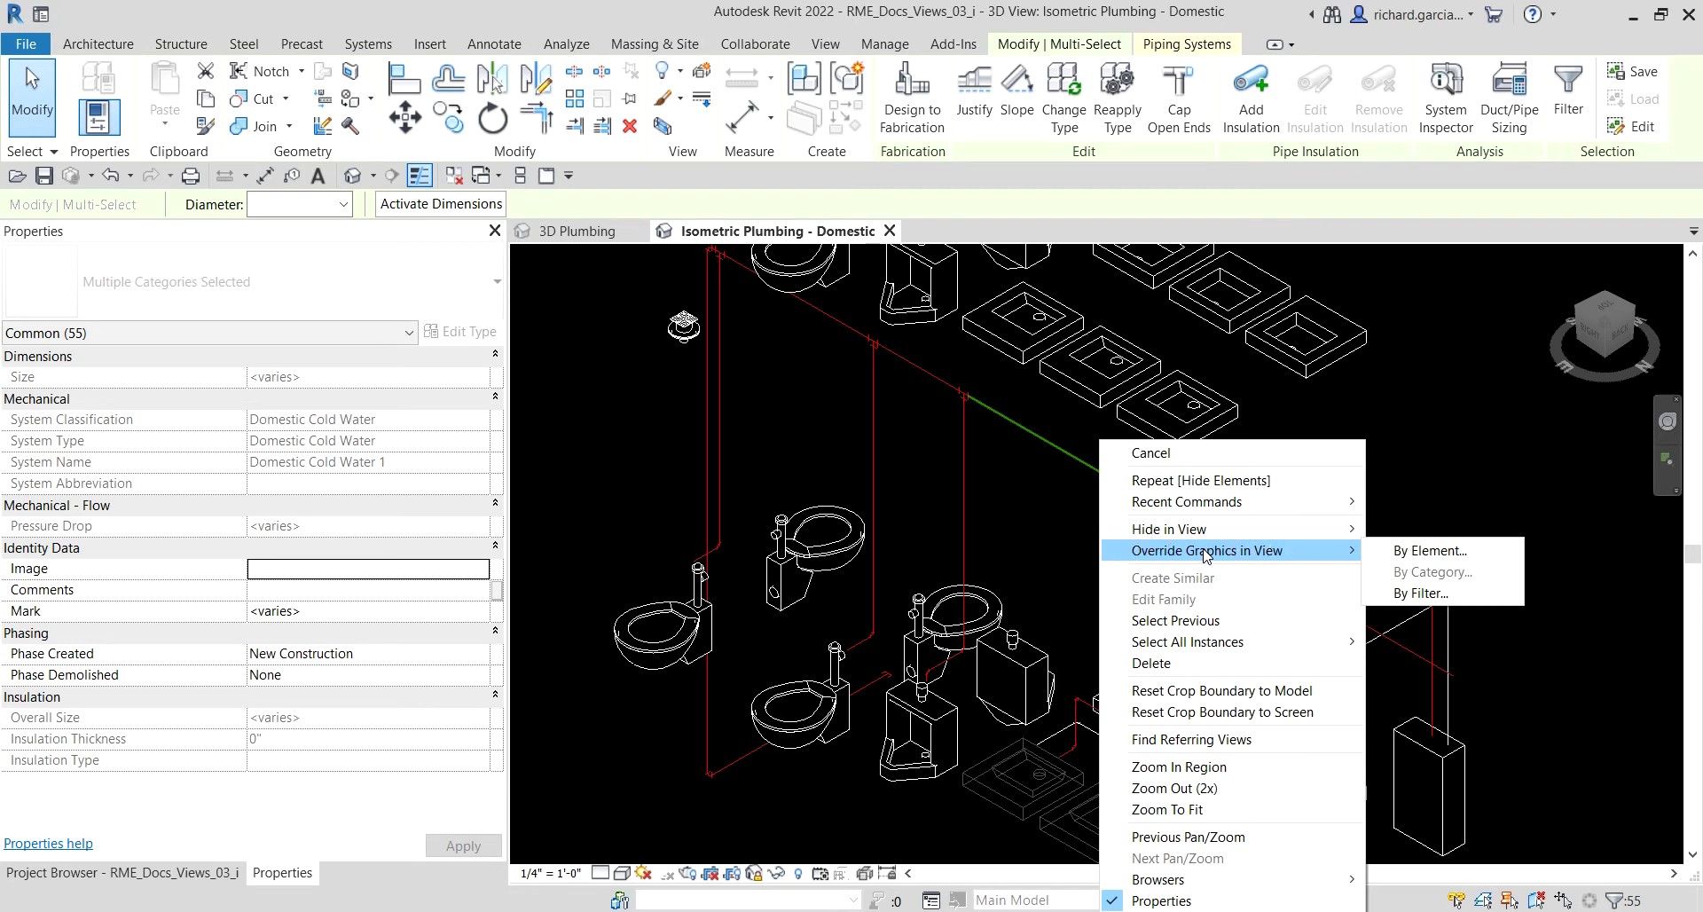
click(1447, 551)
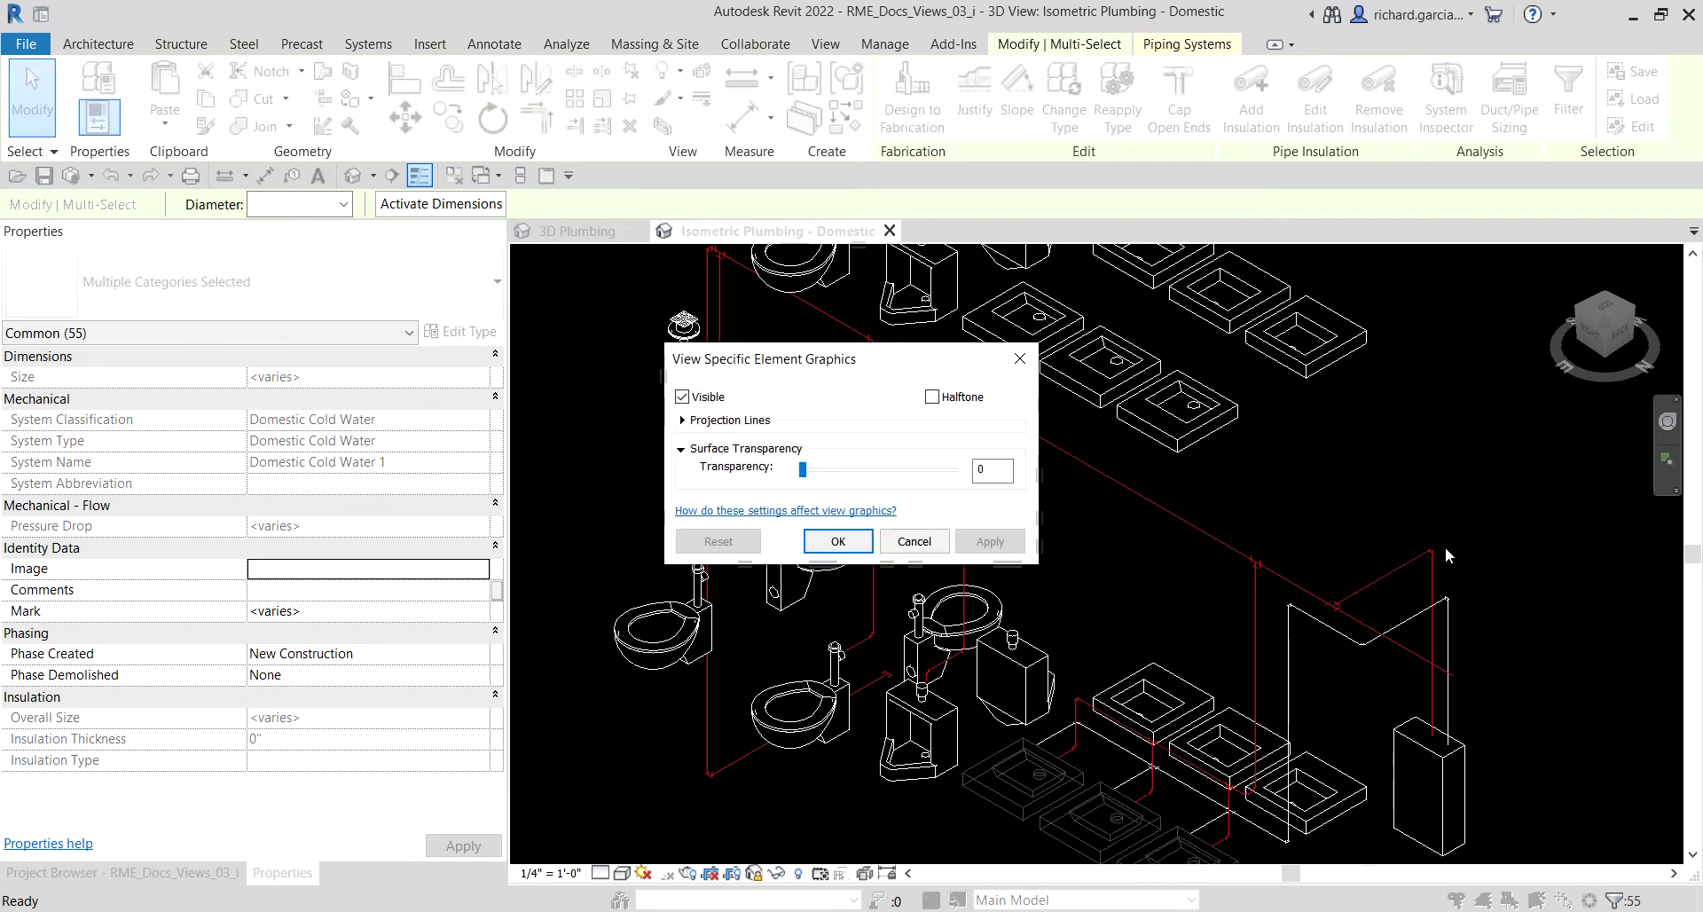
click(681, 420)
click(900, 442)
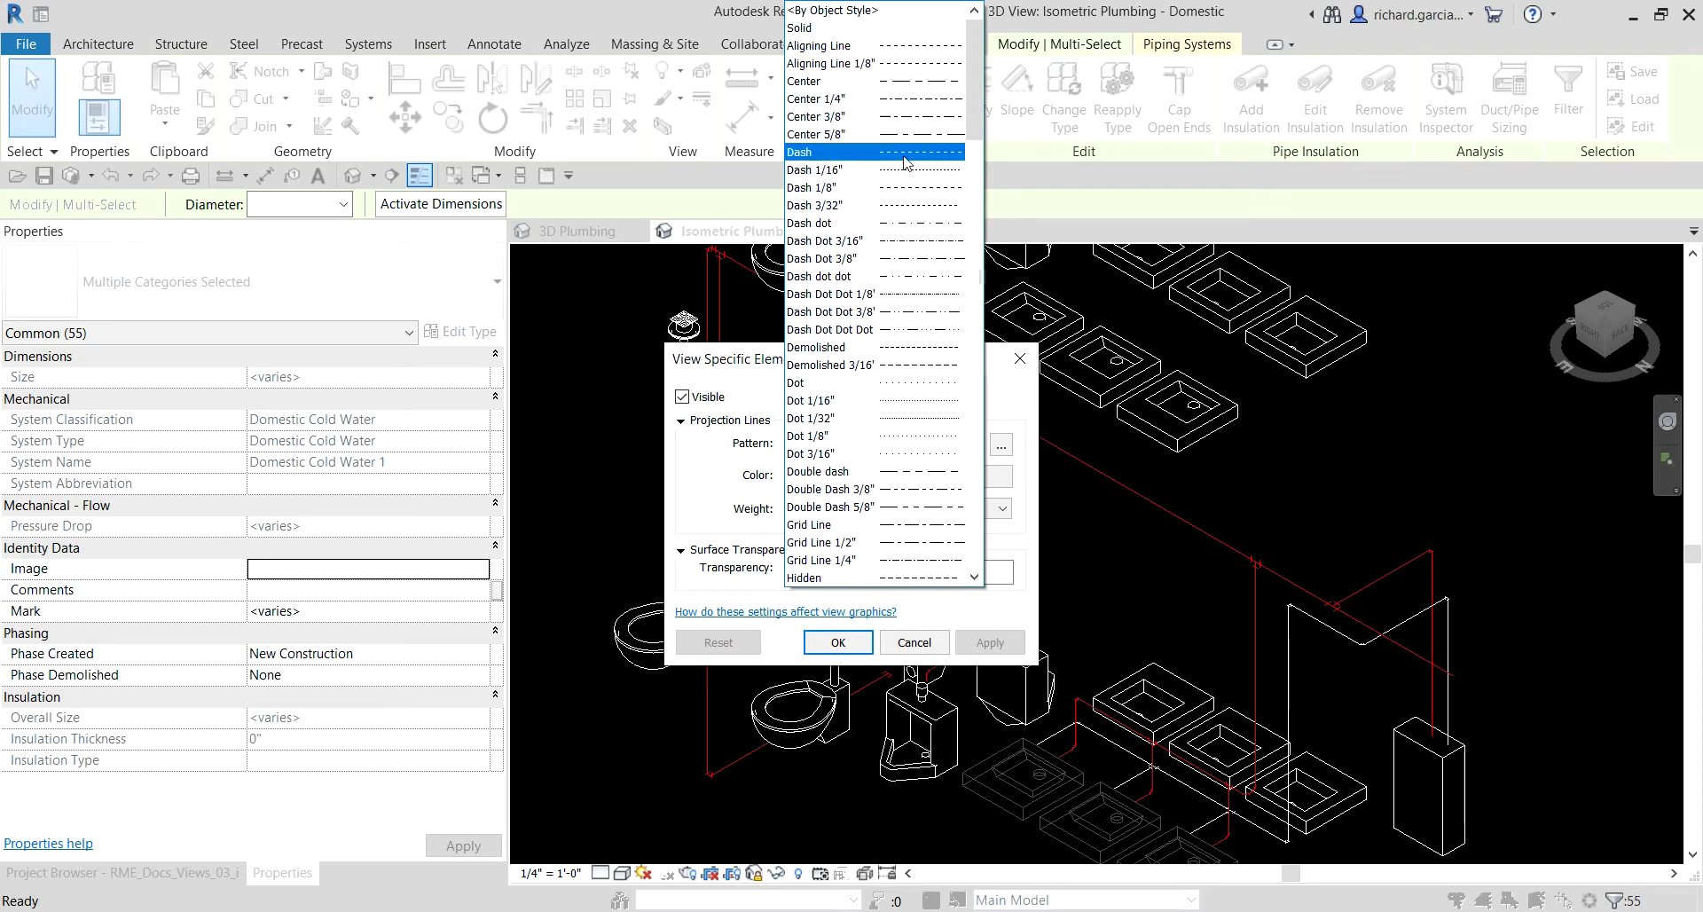
click(912, 153)
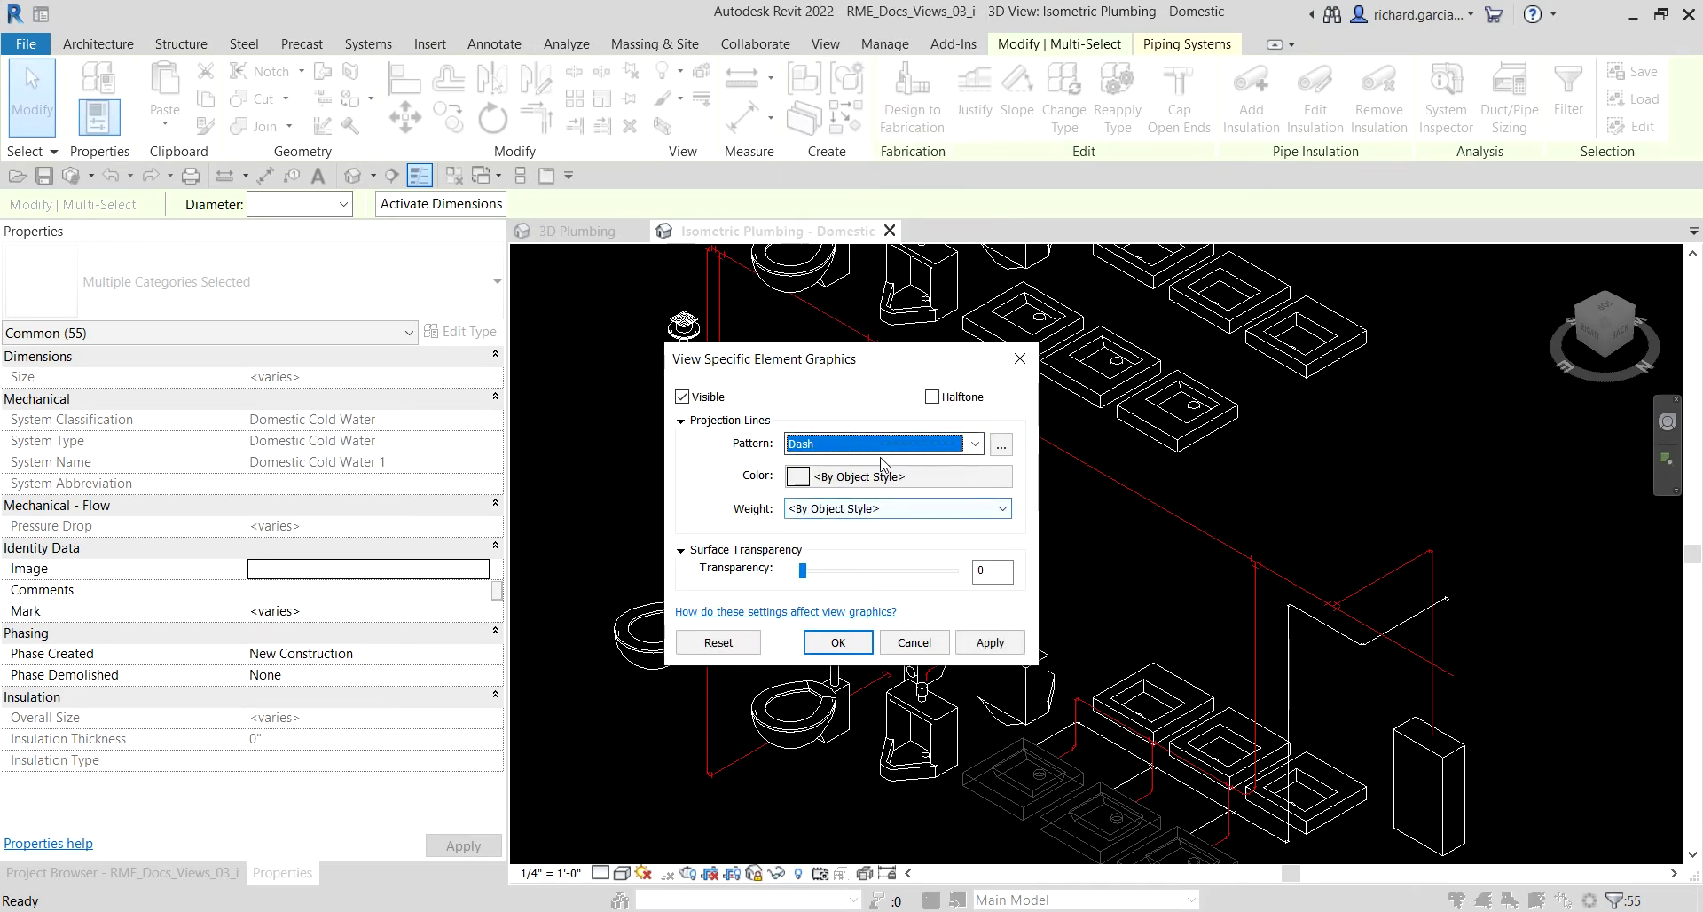
click(836, 512)
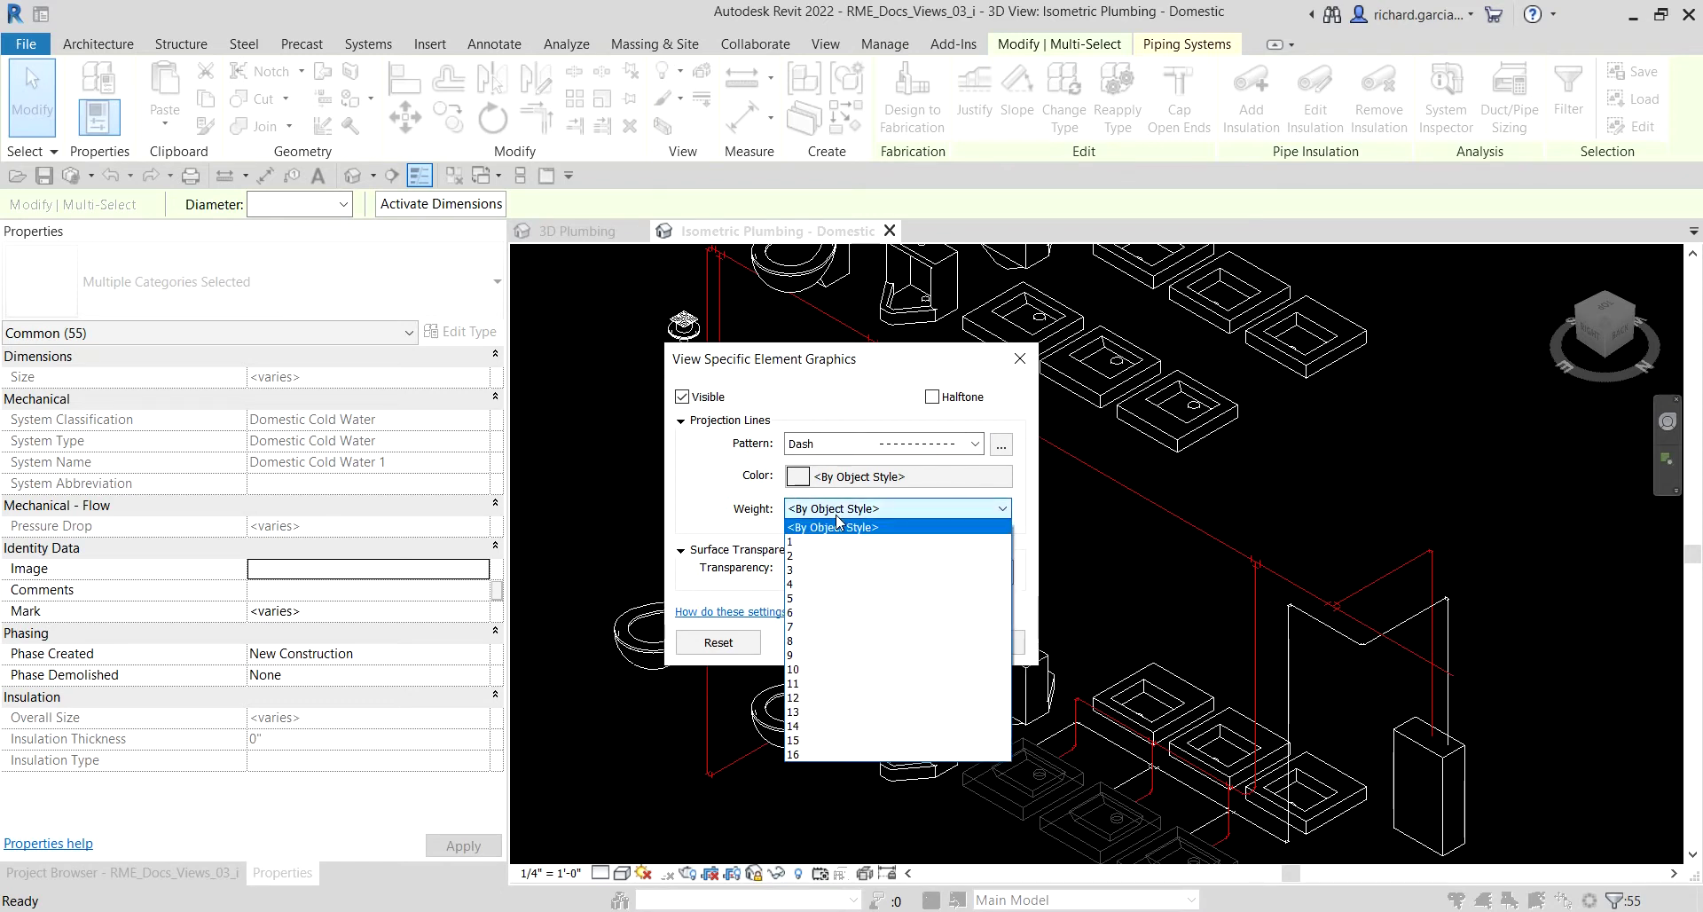
click(820, 570)
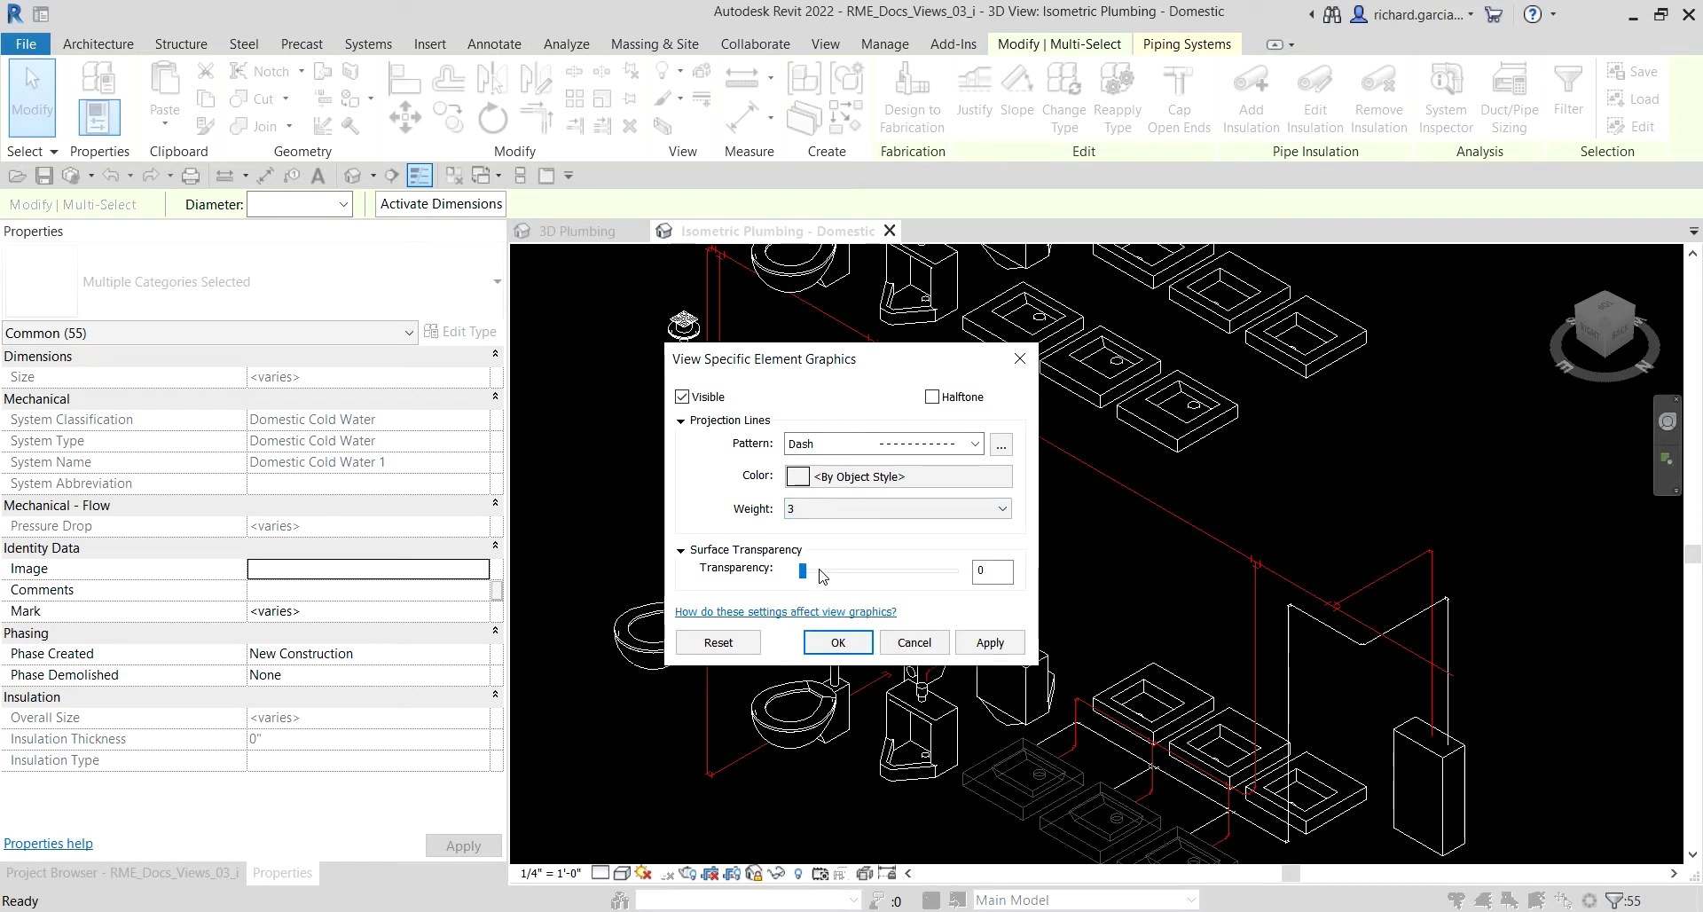
- Set the cold water network's projection line color to Blue, apply the override and clear the selection
click(854, 484)
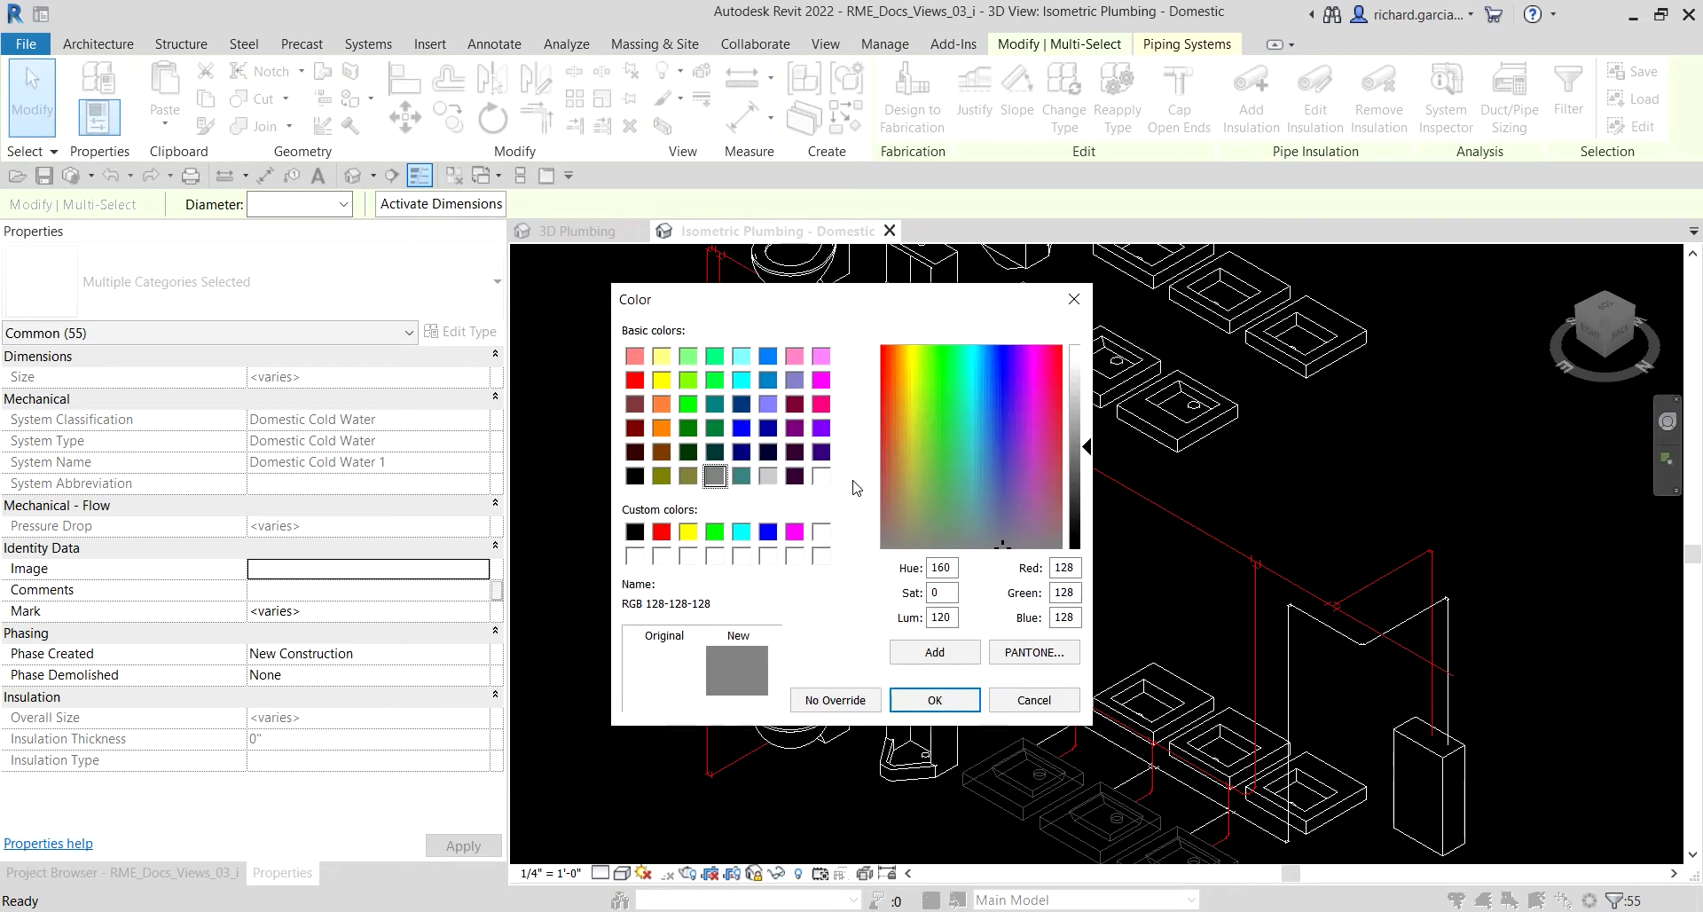
click(768, 532)
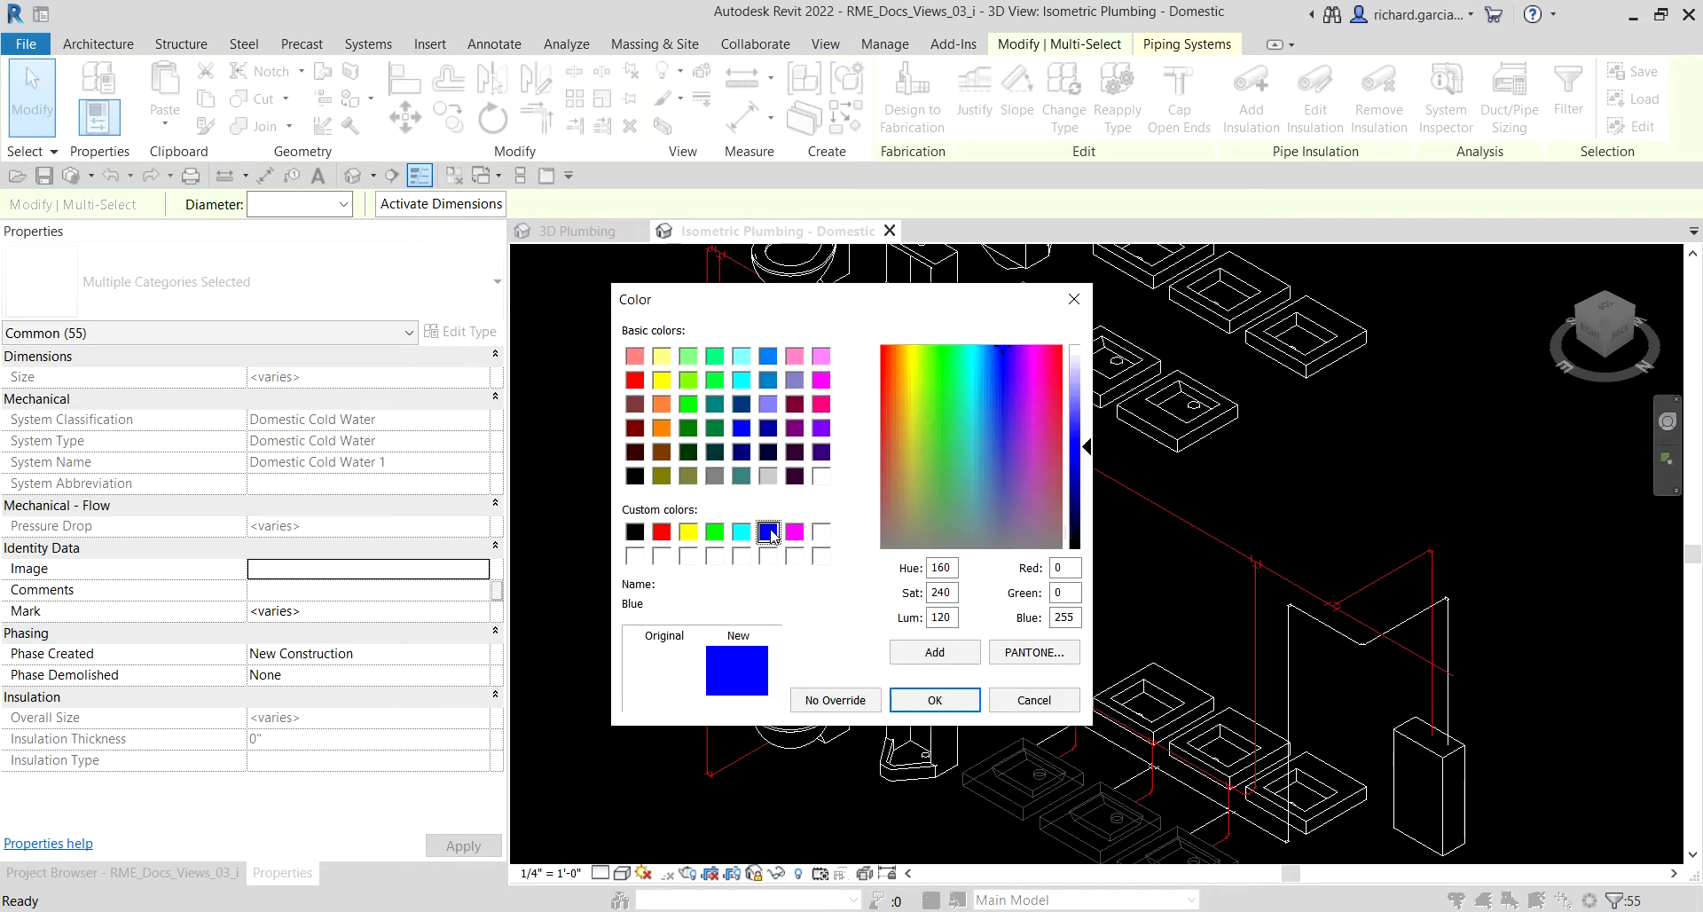
click(934, 704)
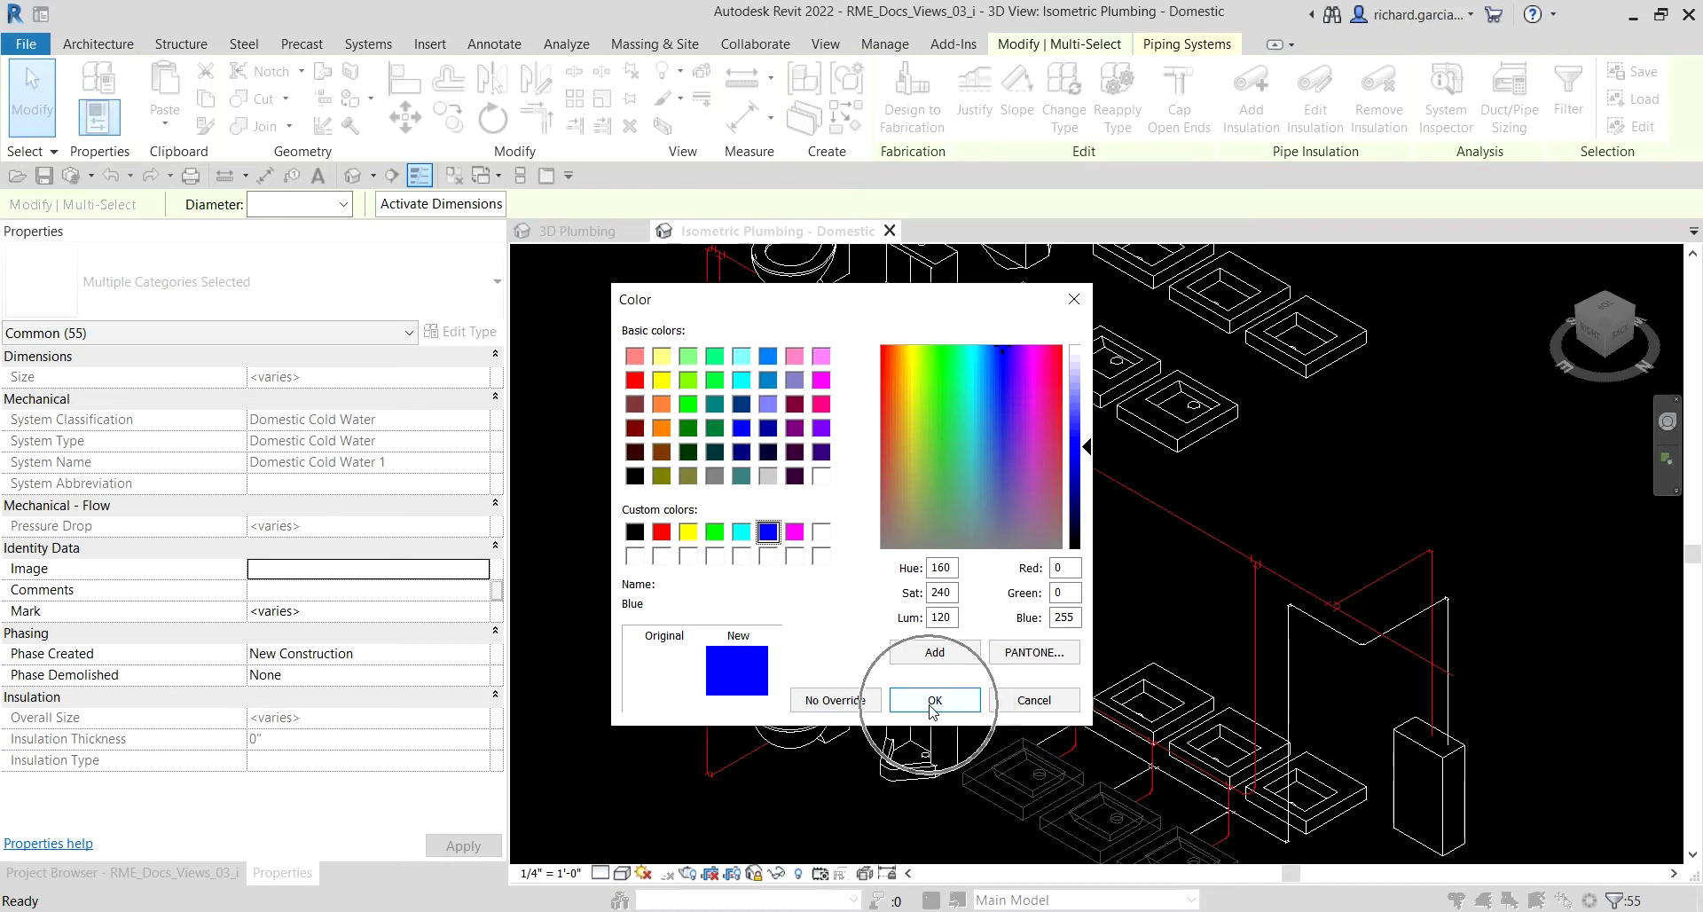
click(836, 643)
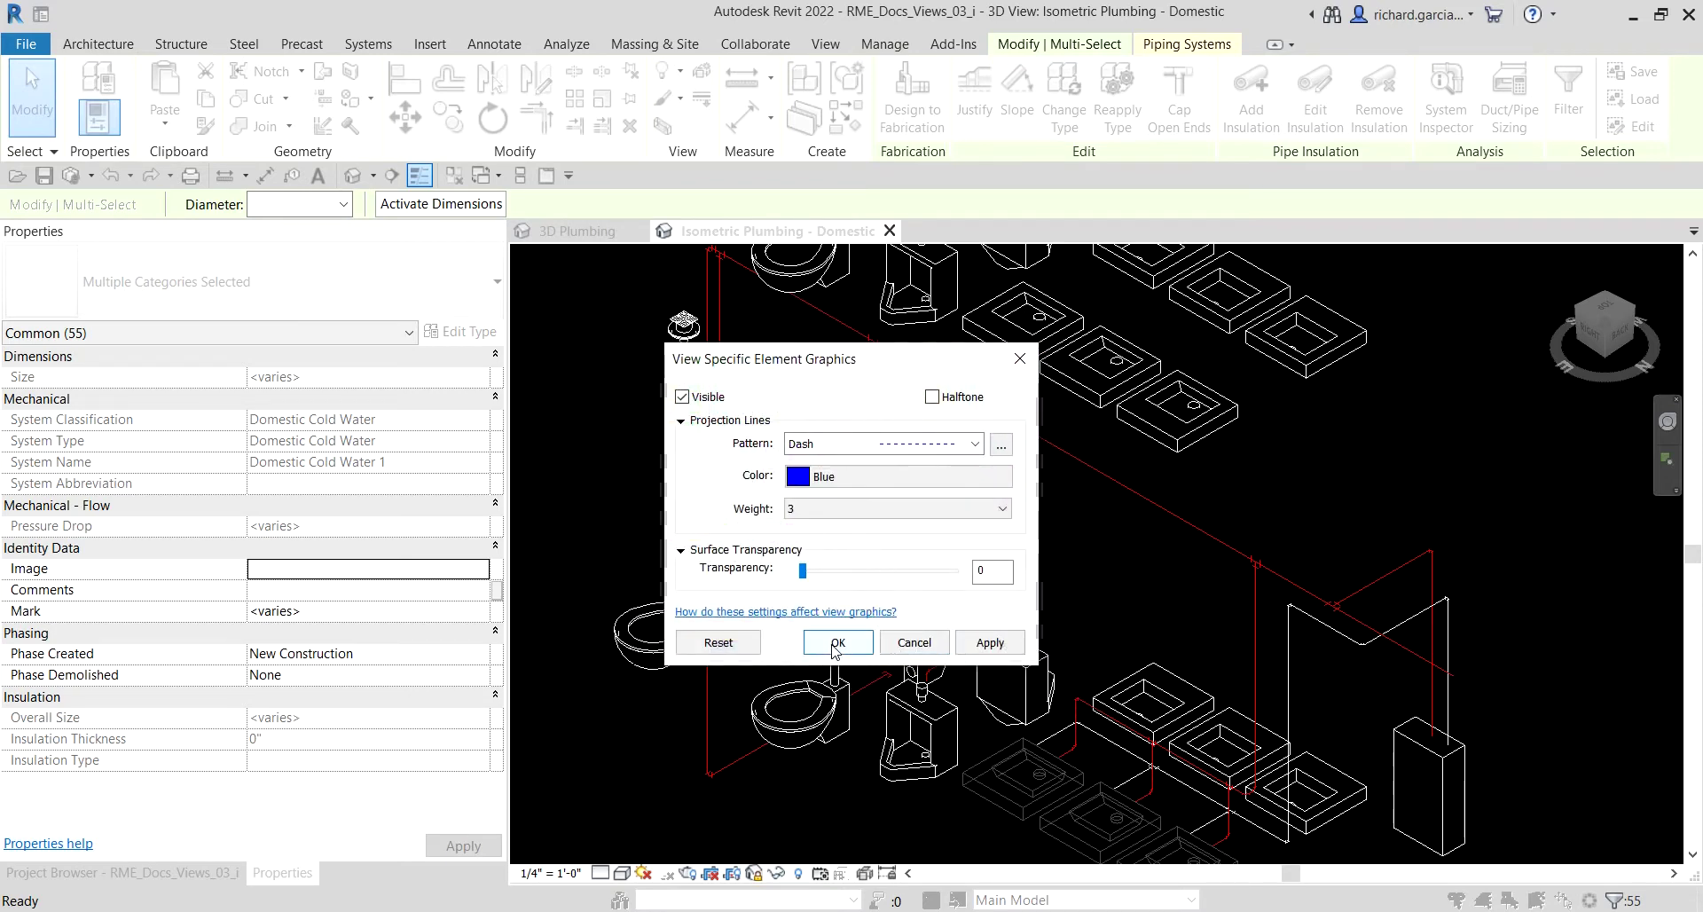
click(1461, 380)
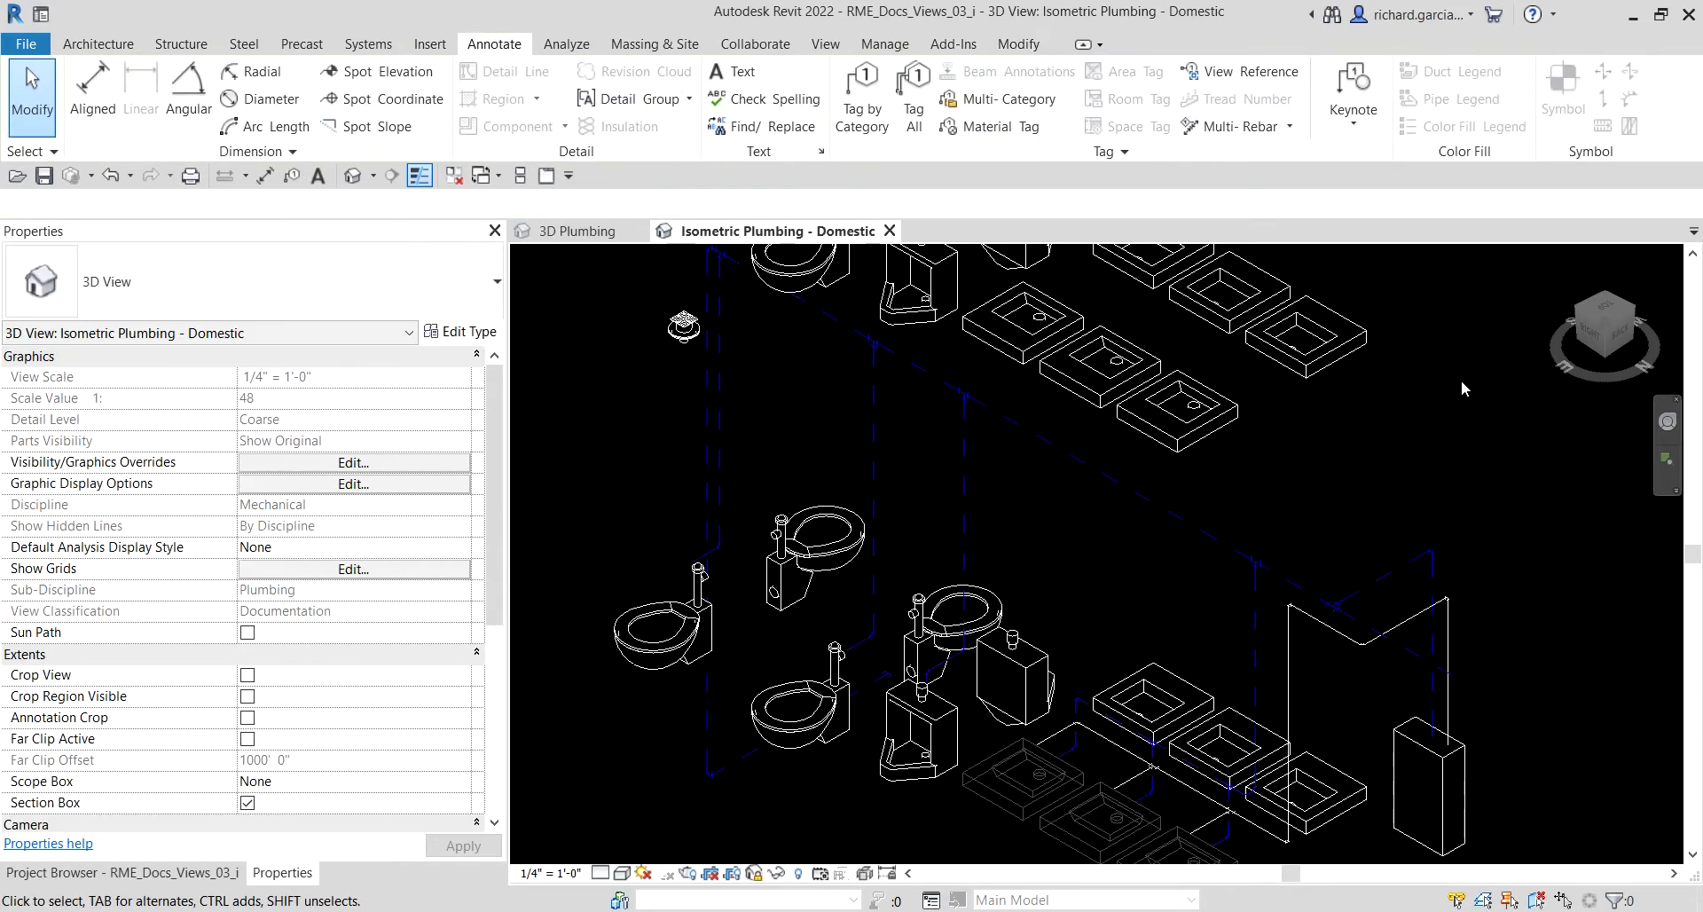
- Select the domestic hot water branch running from the water heater to the lower-level sinks
scroll(1269, 443, down, 2)
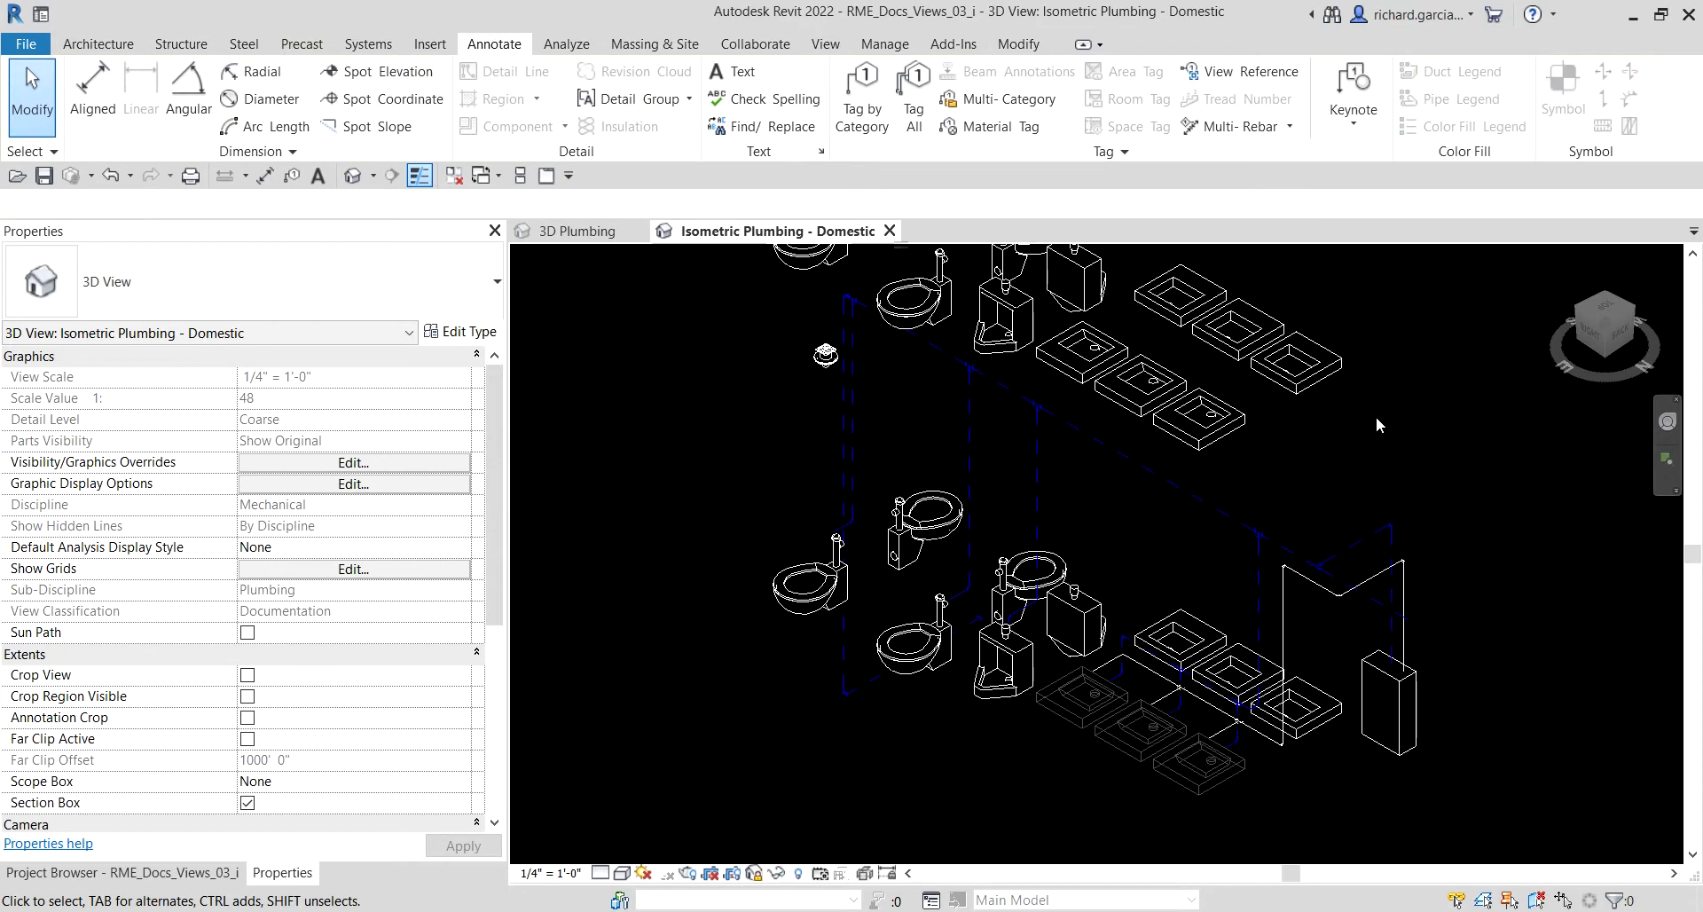
middle_drag(1375, 417, 1317, 448)
middle_drag(1138, 577, 1188, 572)
scroll(1148, 524, up, 3)
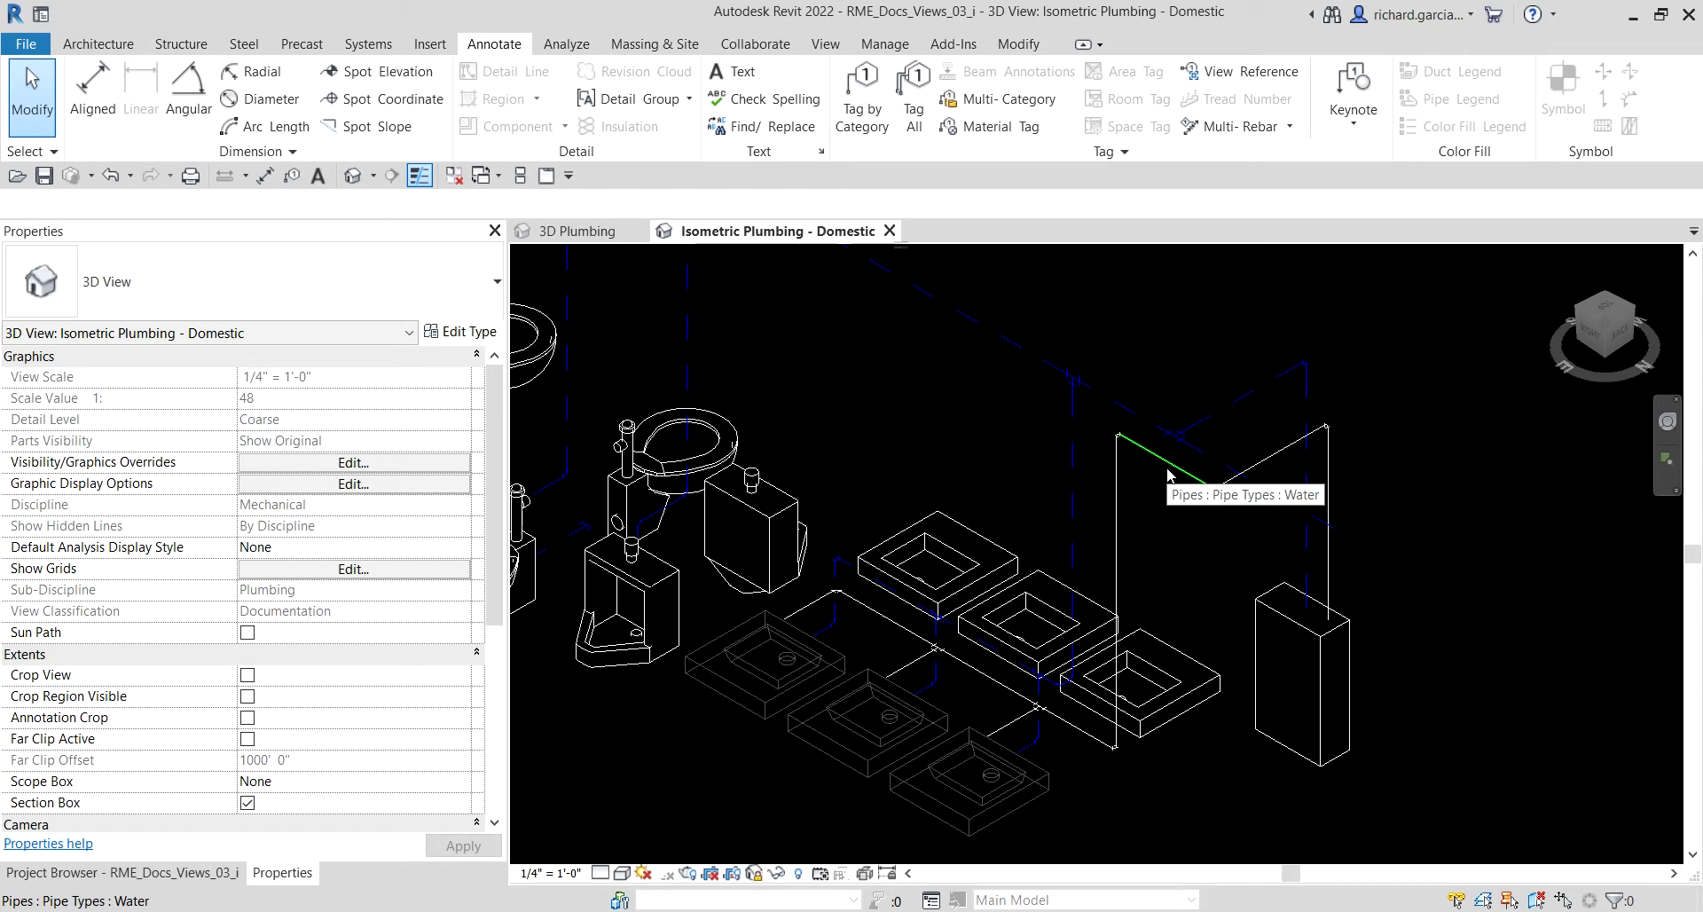
key(Tab)
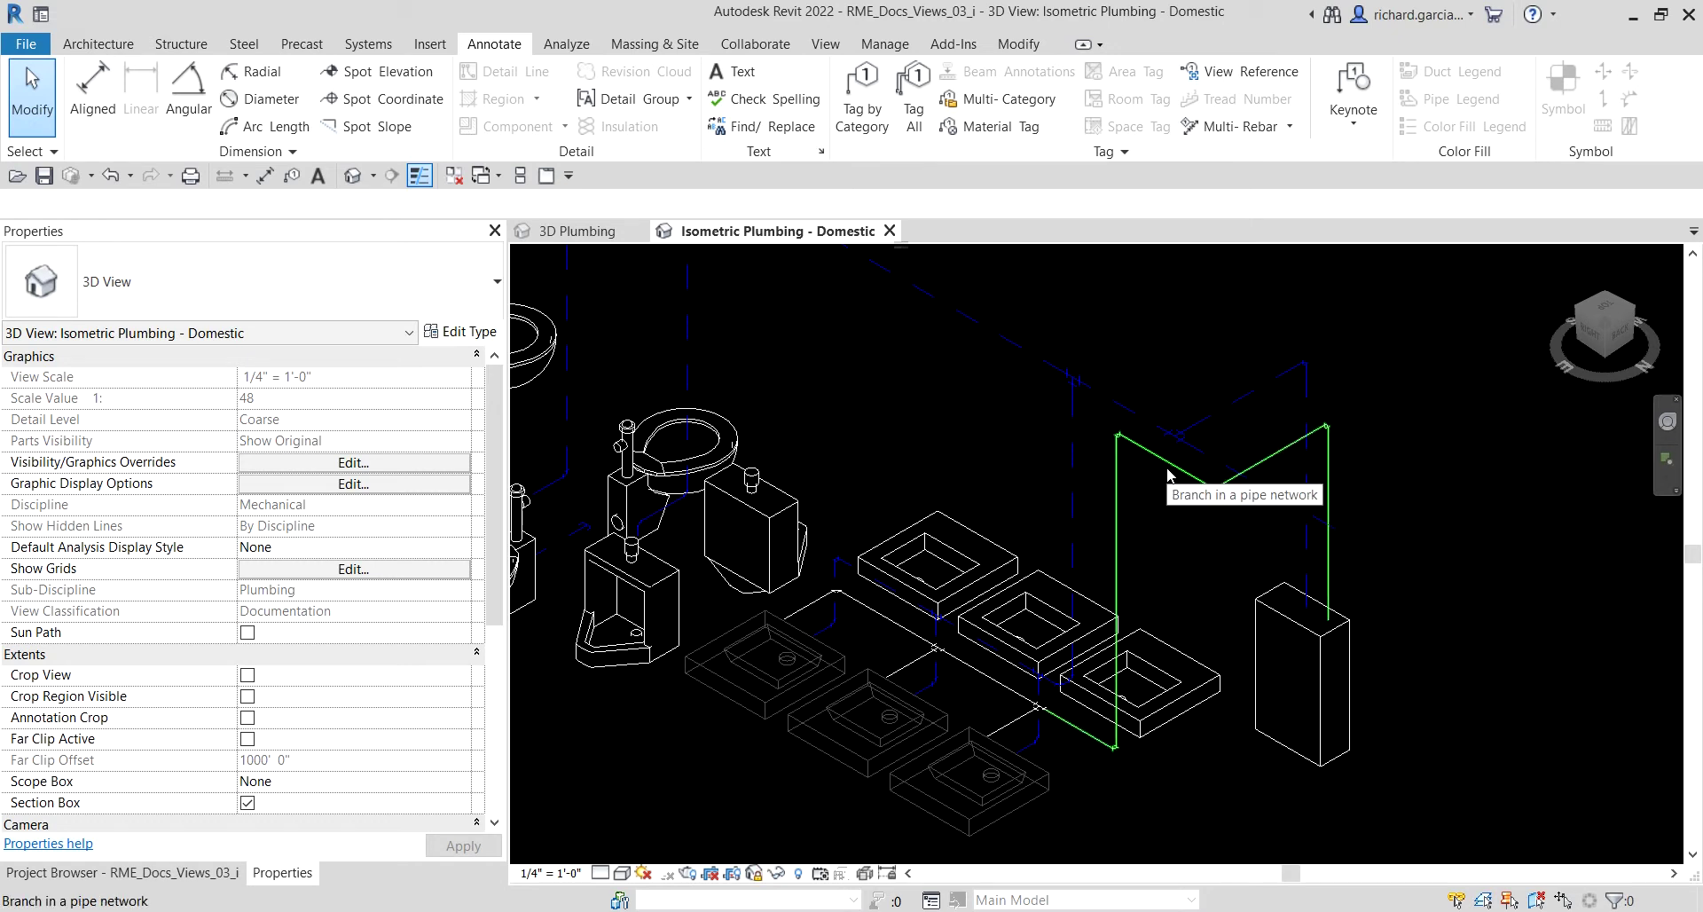
key(Tab)
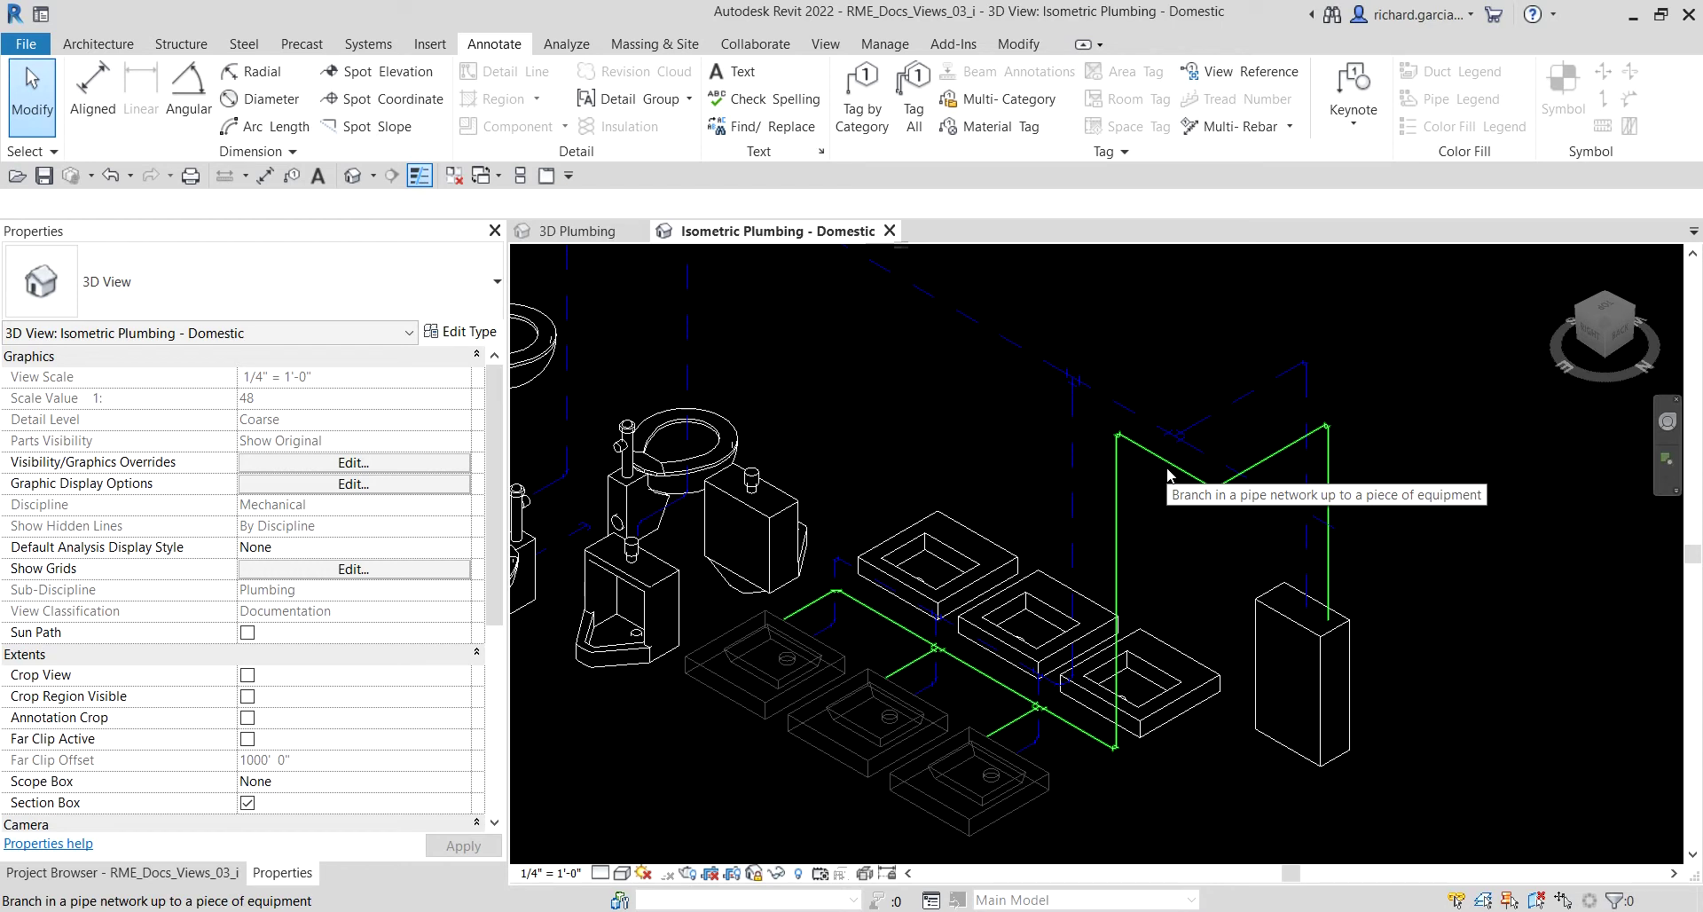
click(1167, 466)
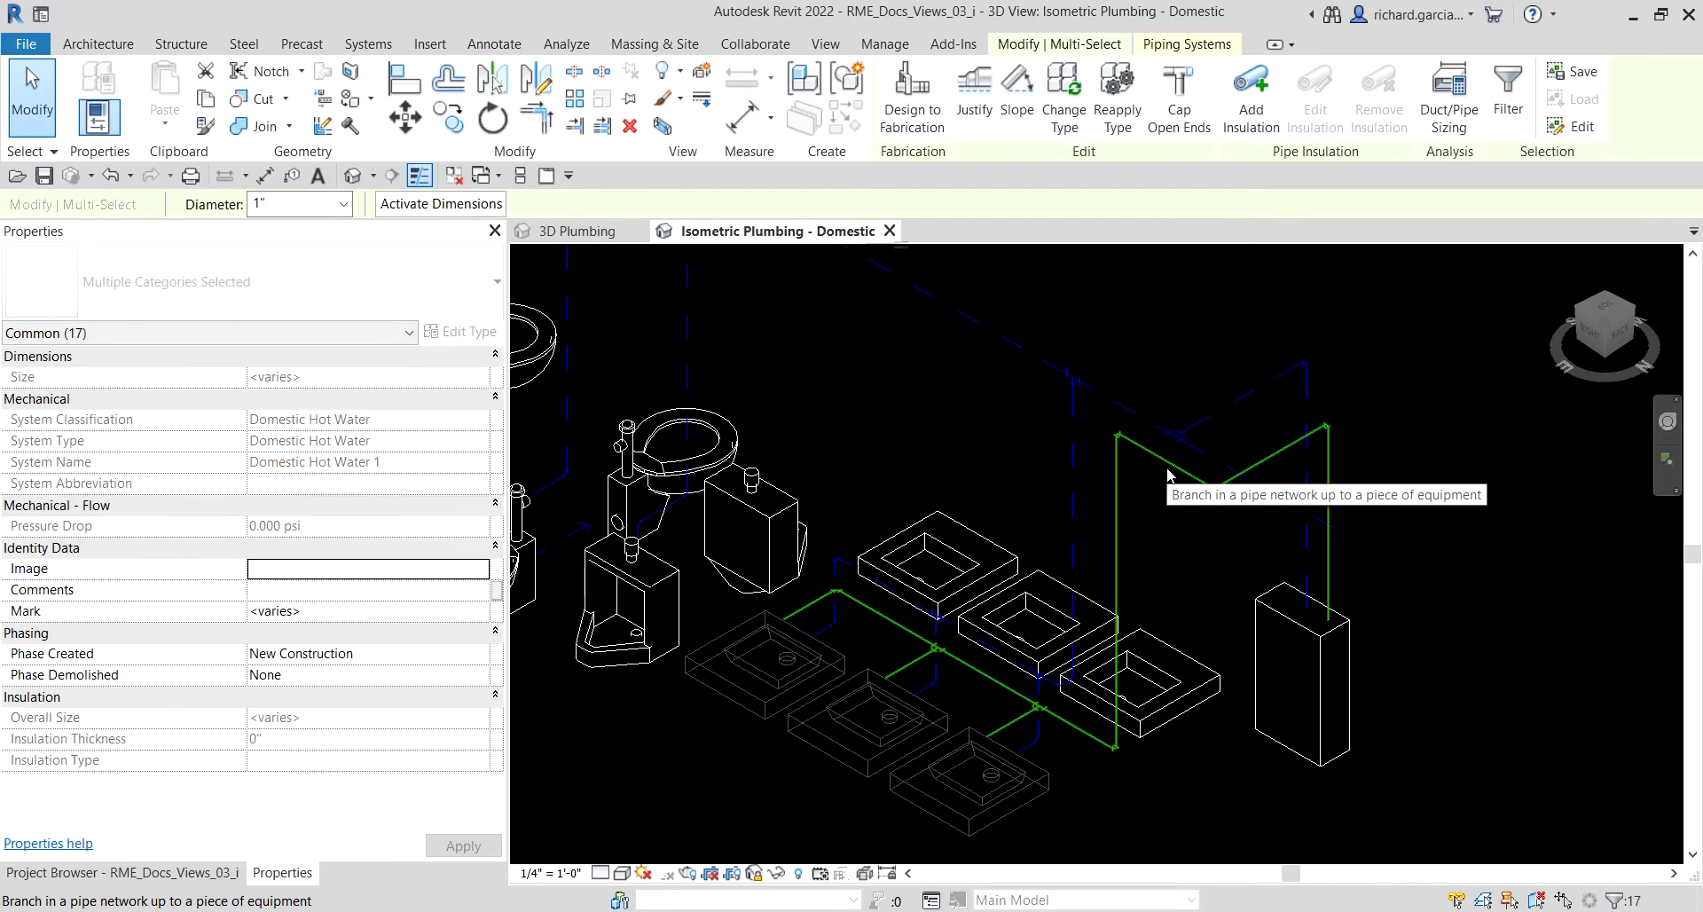
- Override the hot water branch's graphics by element, setting the projection line pattern to Dash Dot 3/16"
right_click(1167, 470)
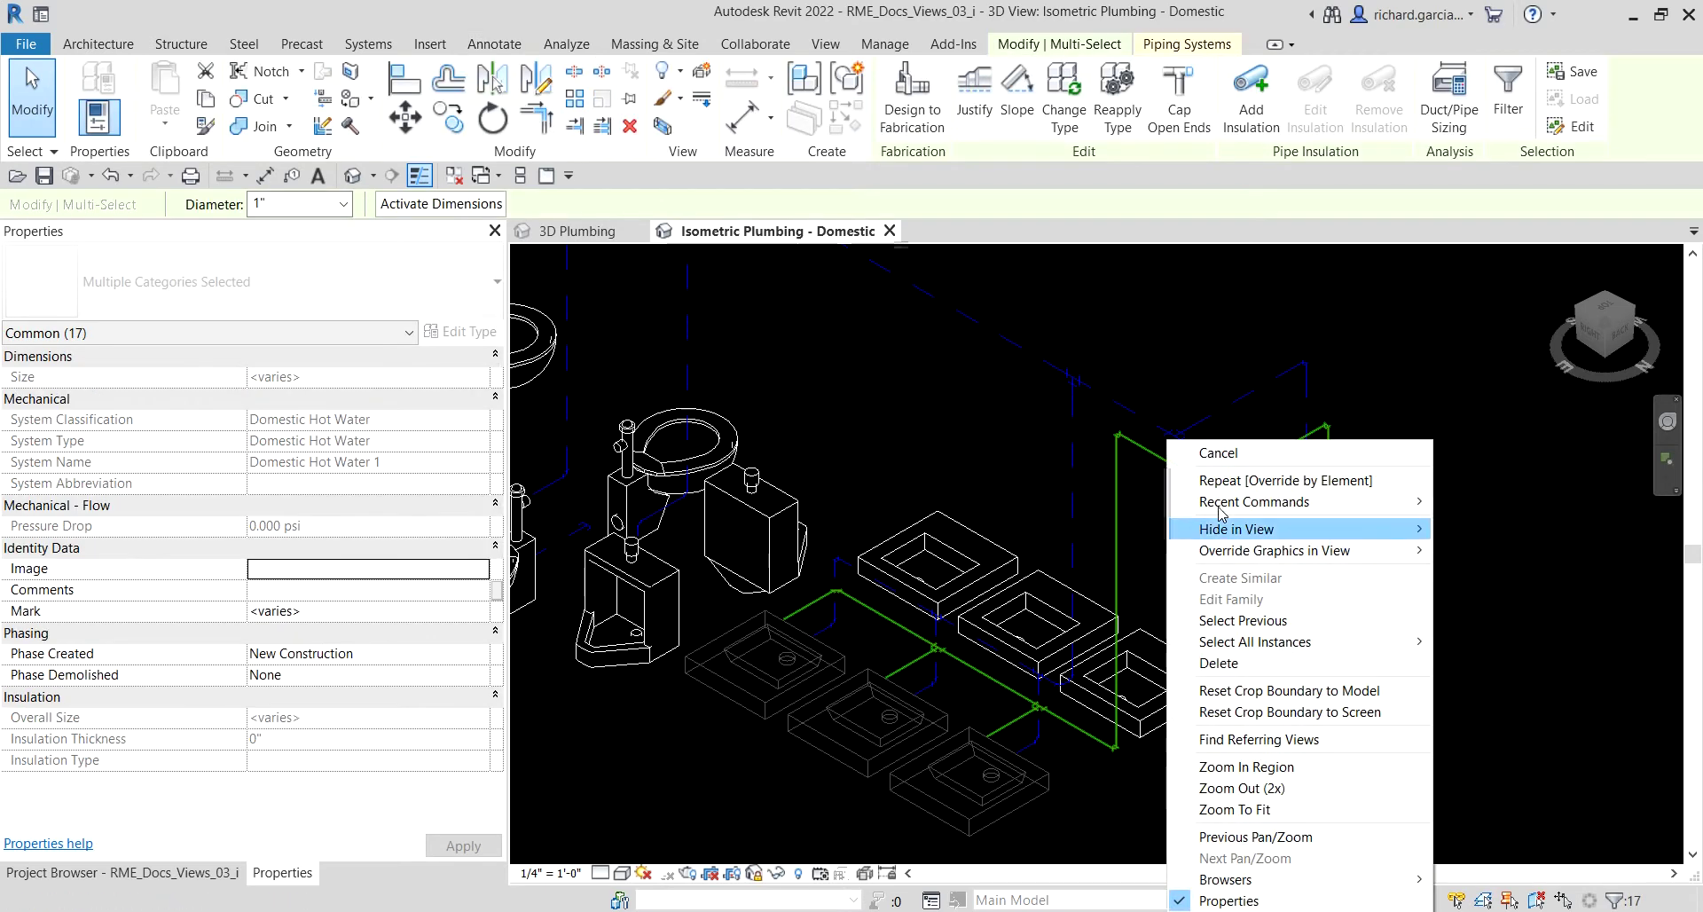
mouse_move(1263, 556)
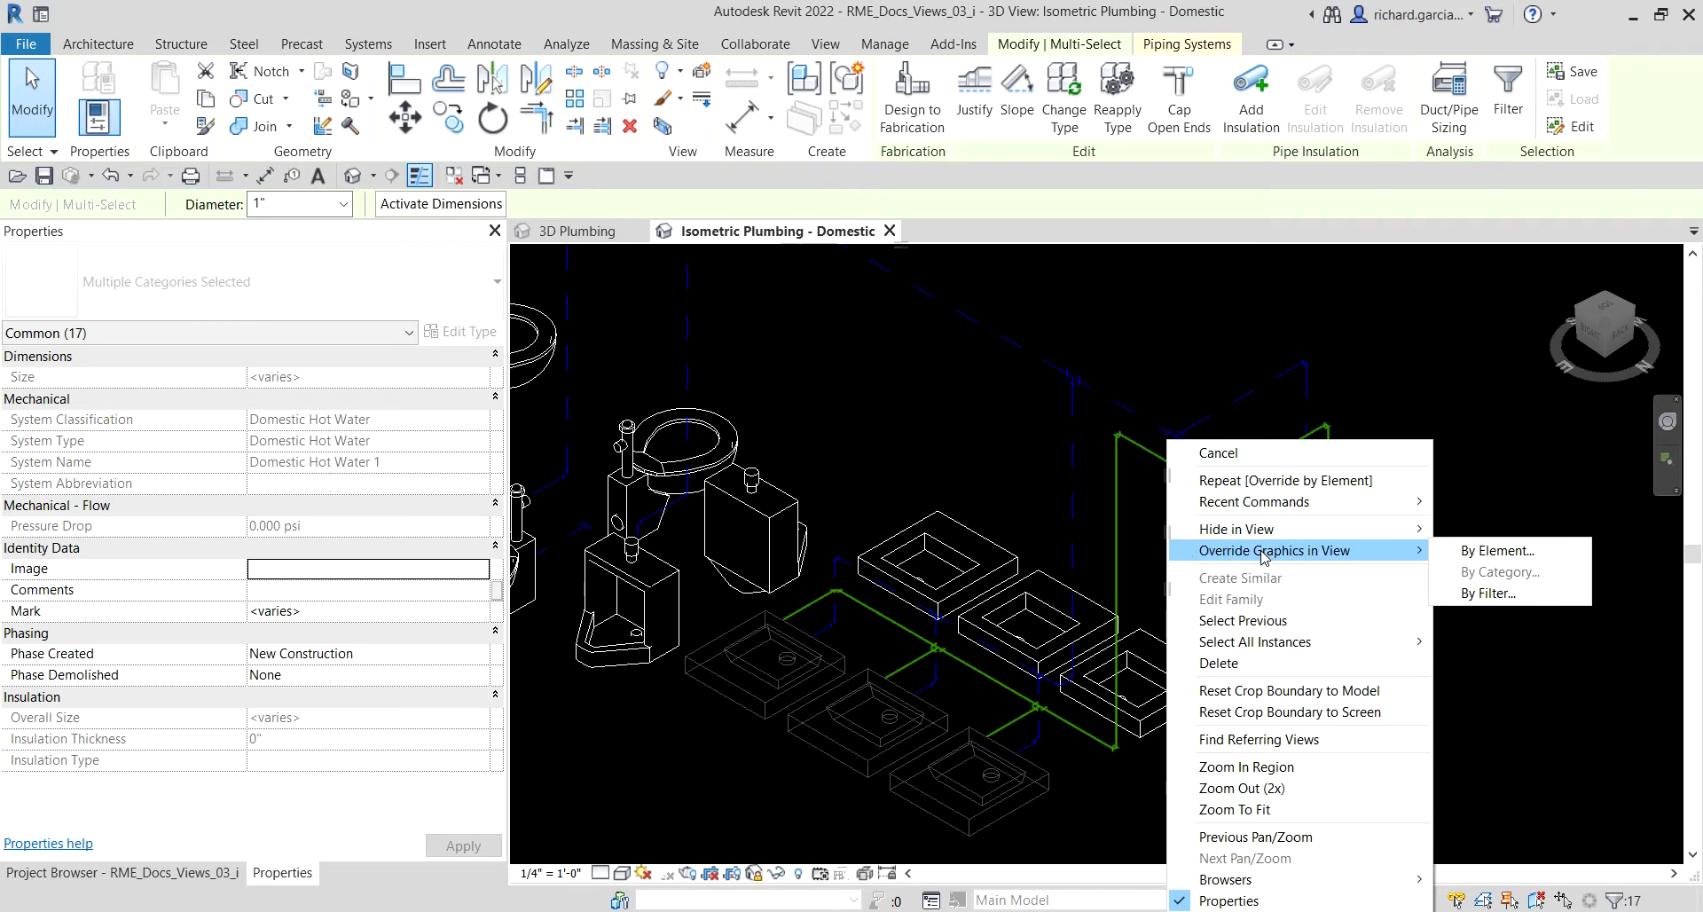
click(1492, 550)
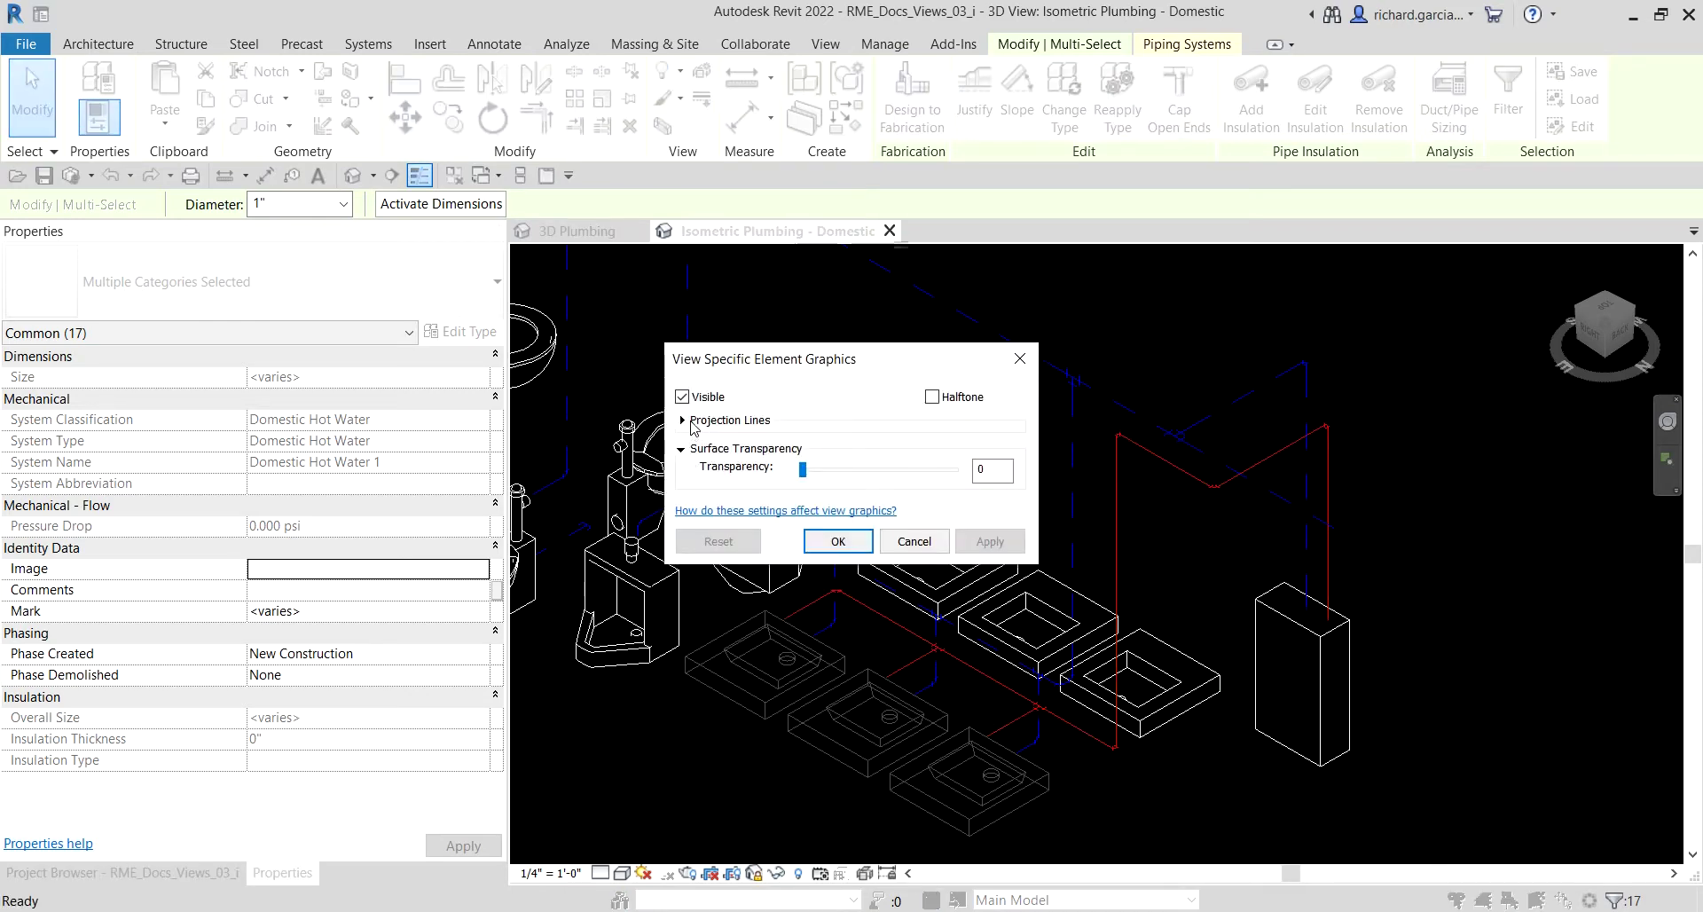
click(682, 420)
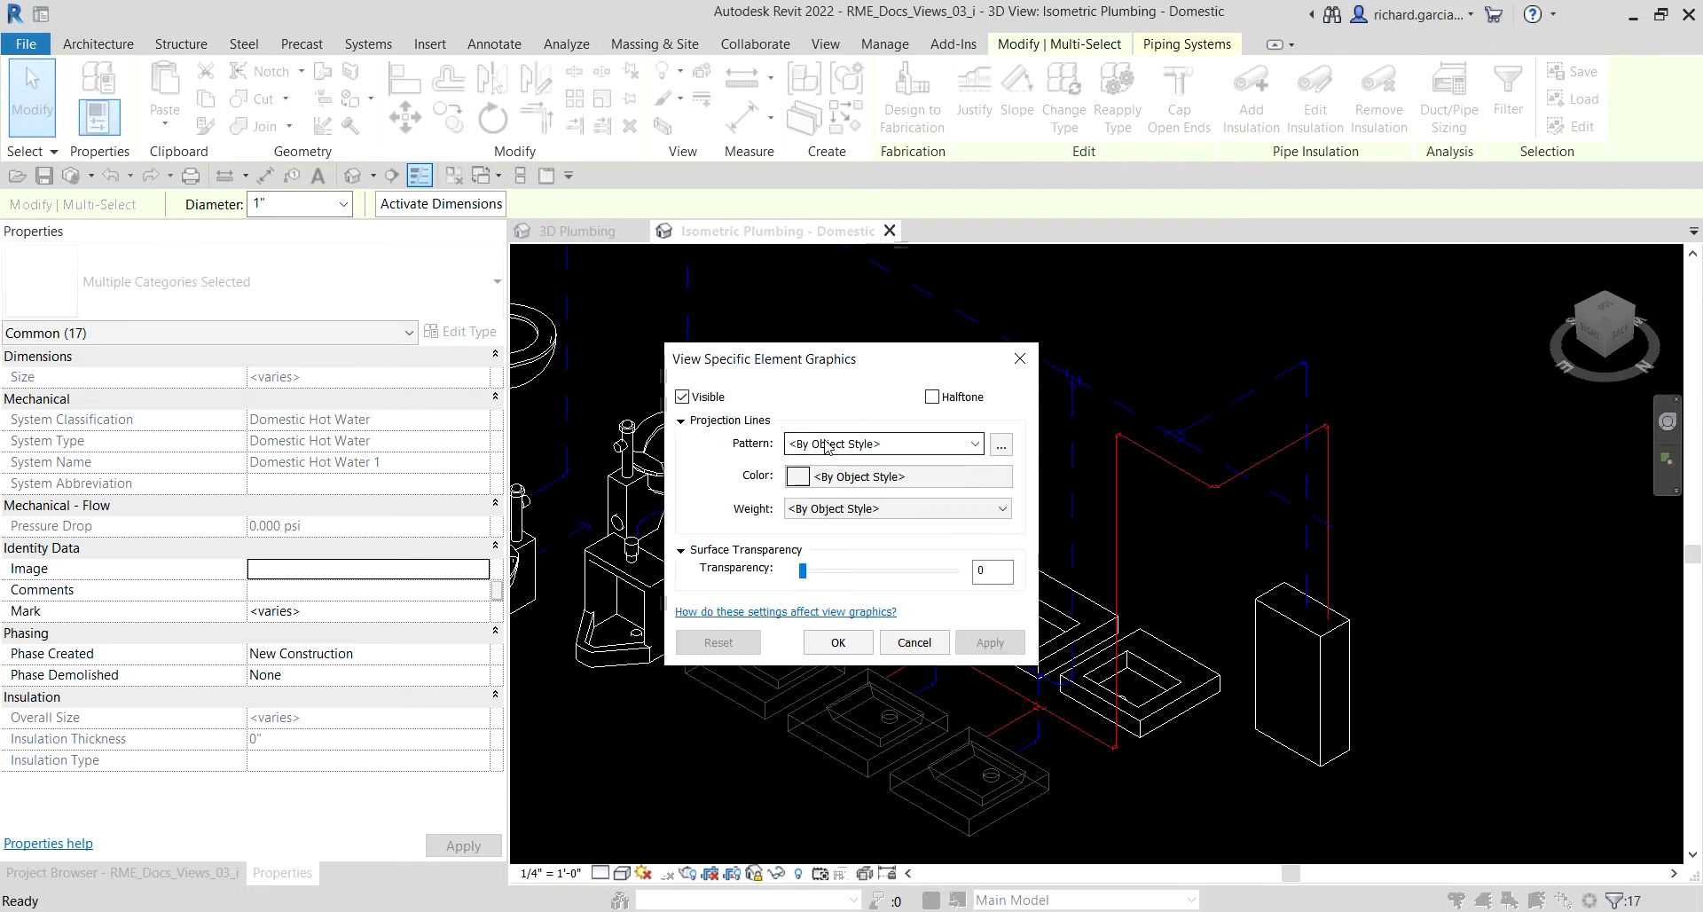
click(887, 443)
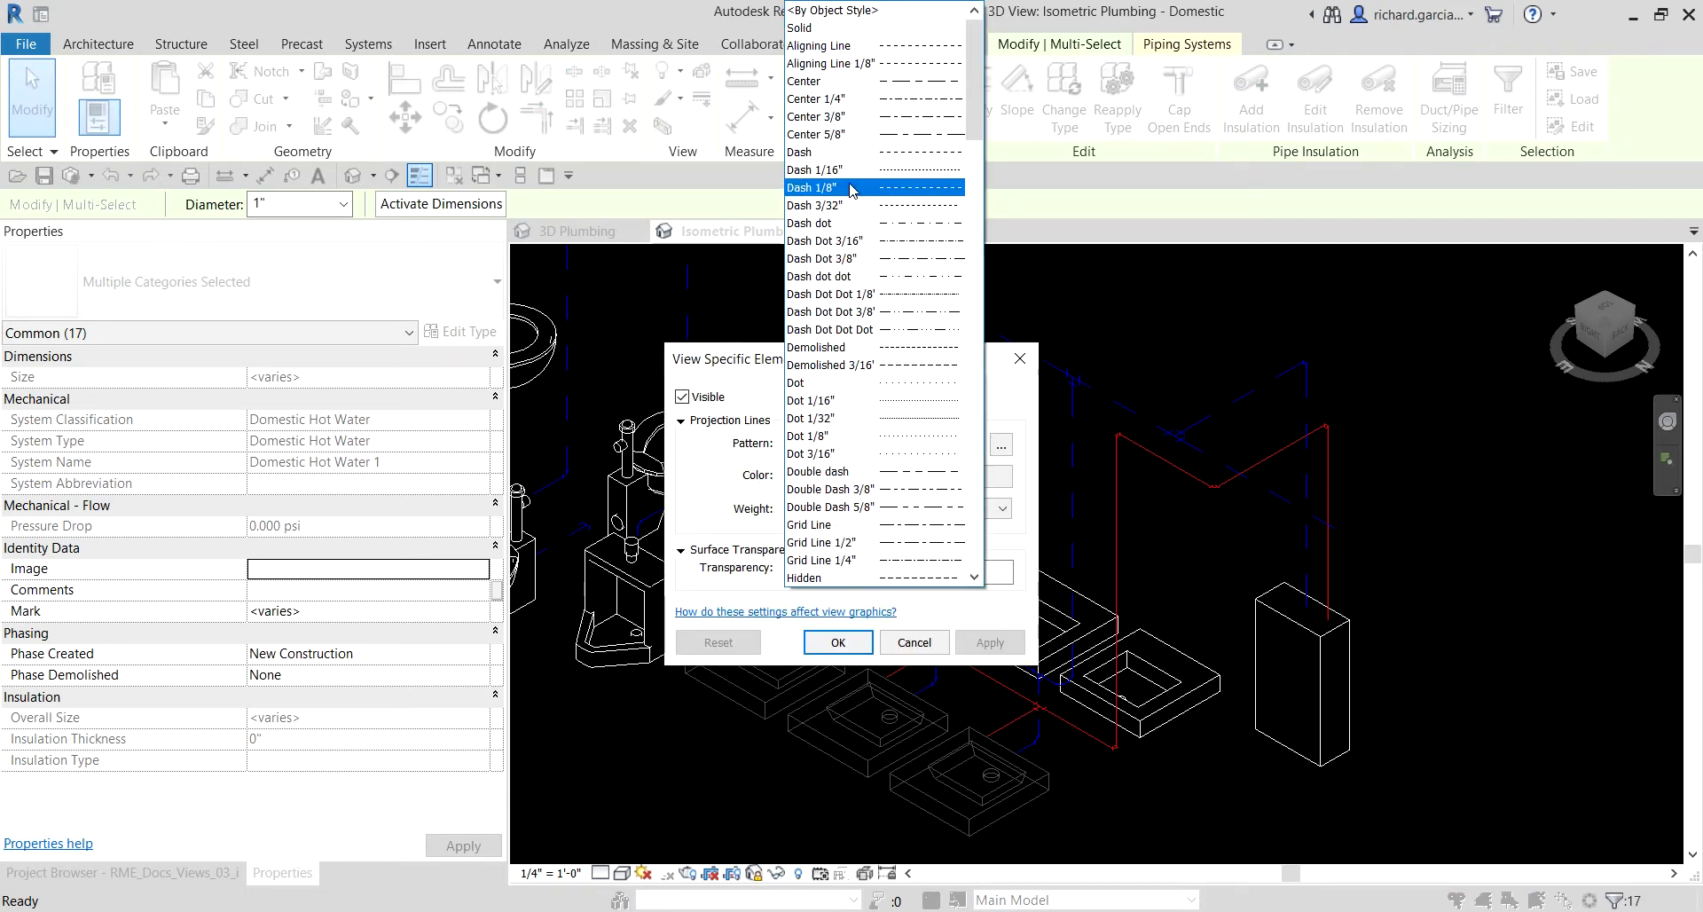
click(845, 241)
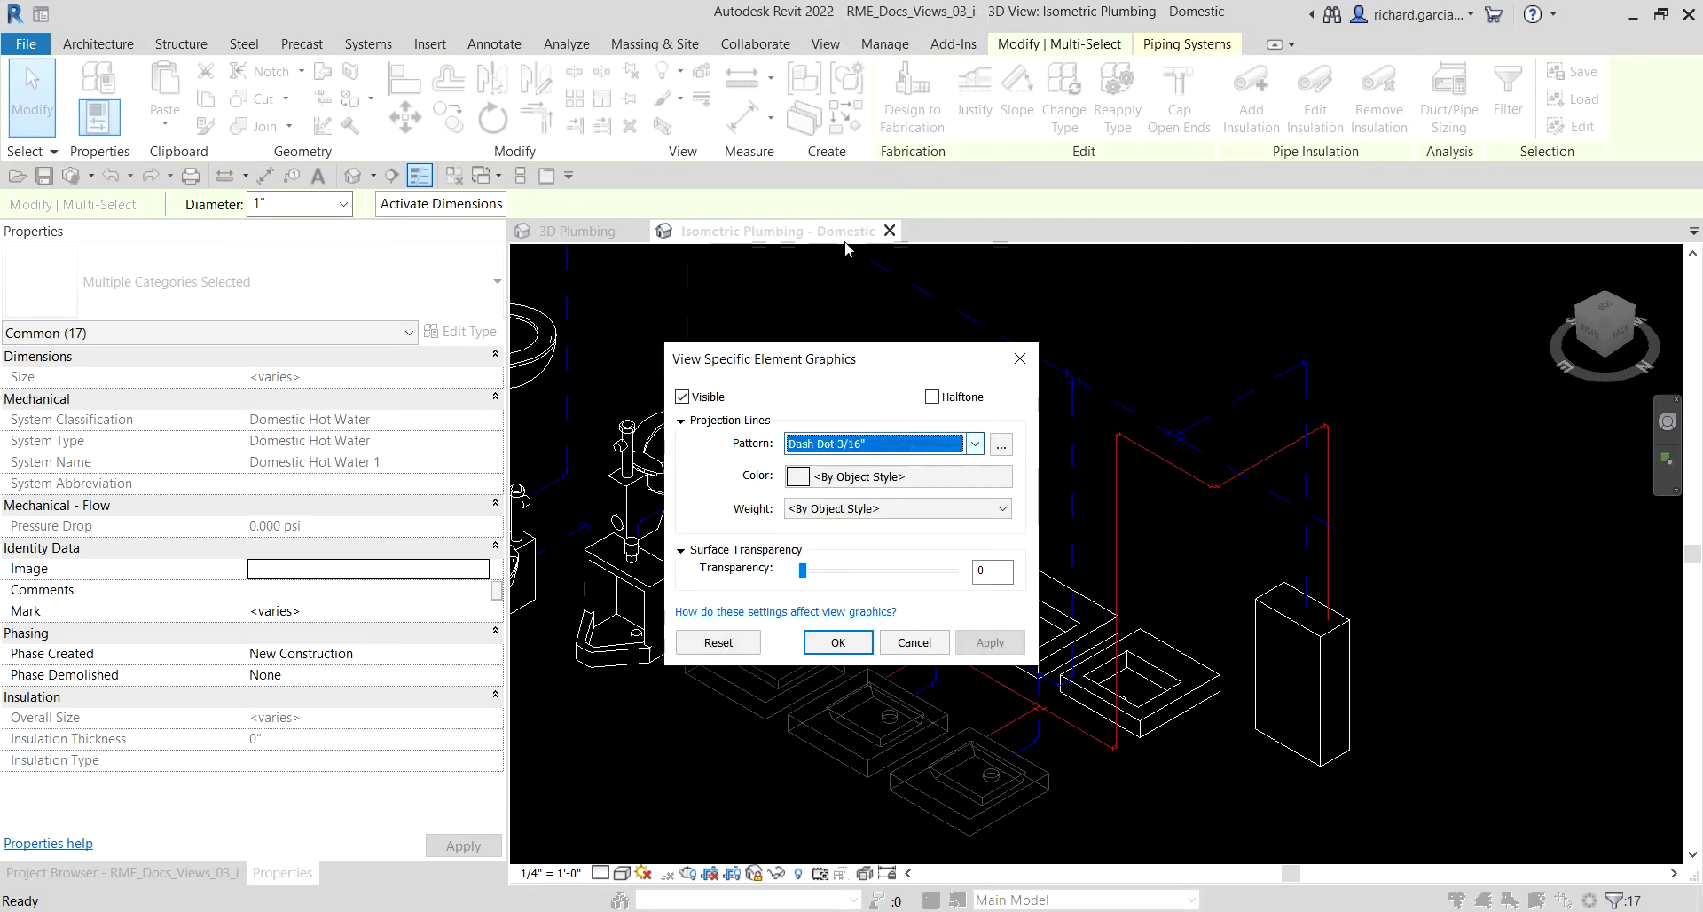
- Set the hot water branch's projection lines to Red with weight 3, apply the override and clear the selection
click(850, 480)
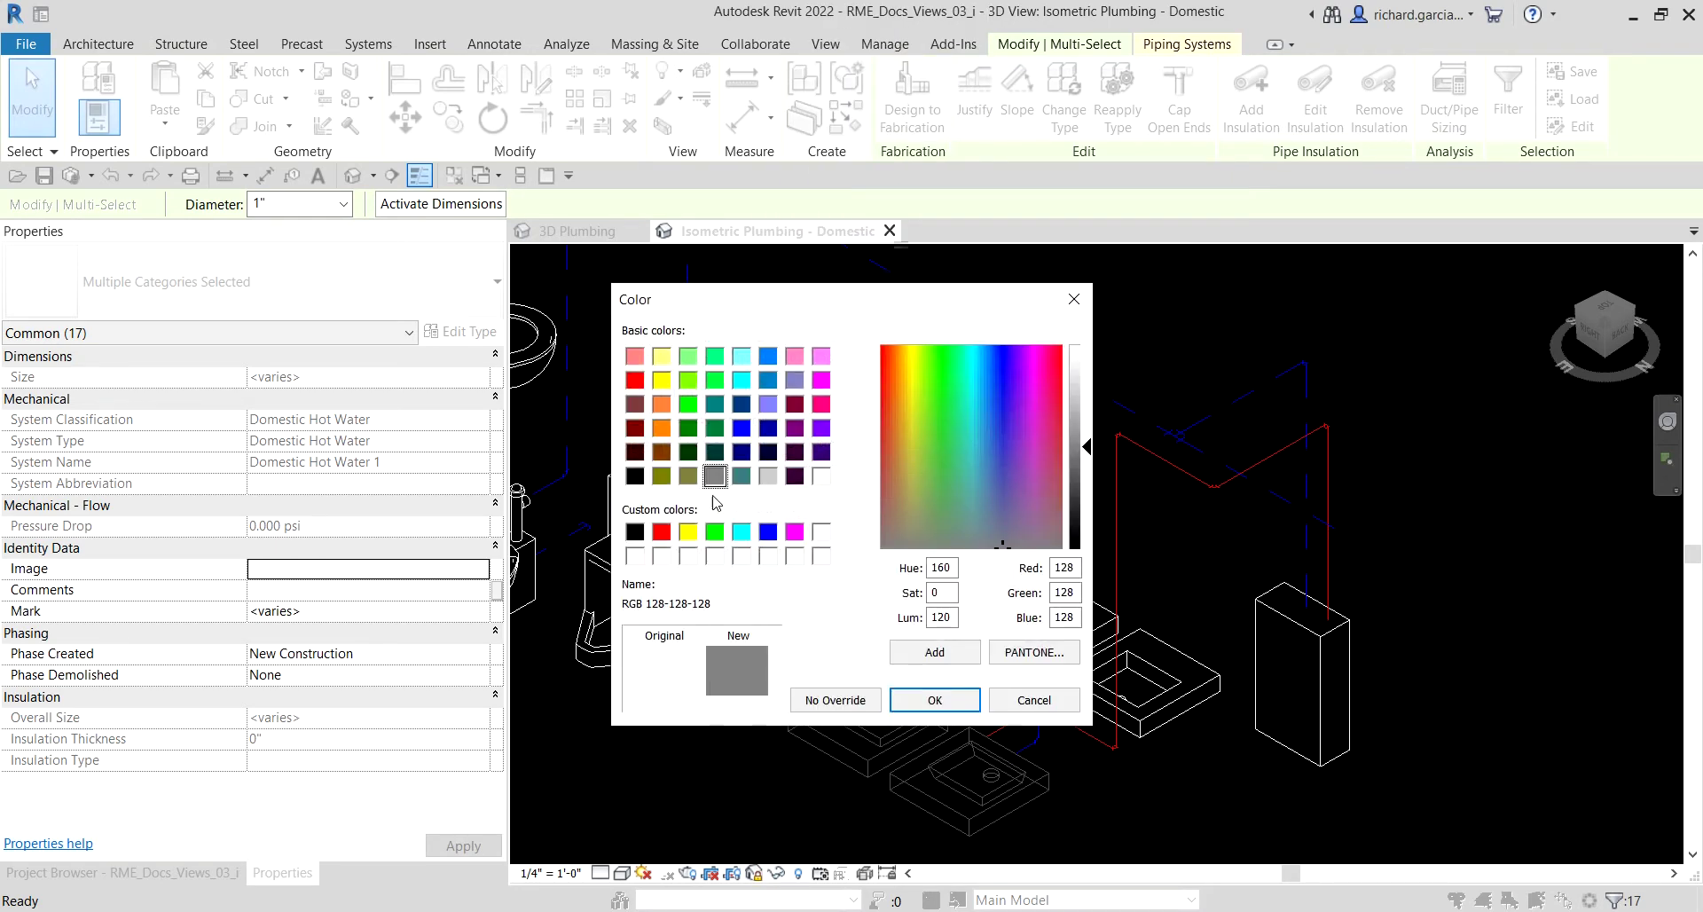
click(667, 539)
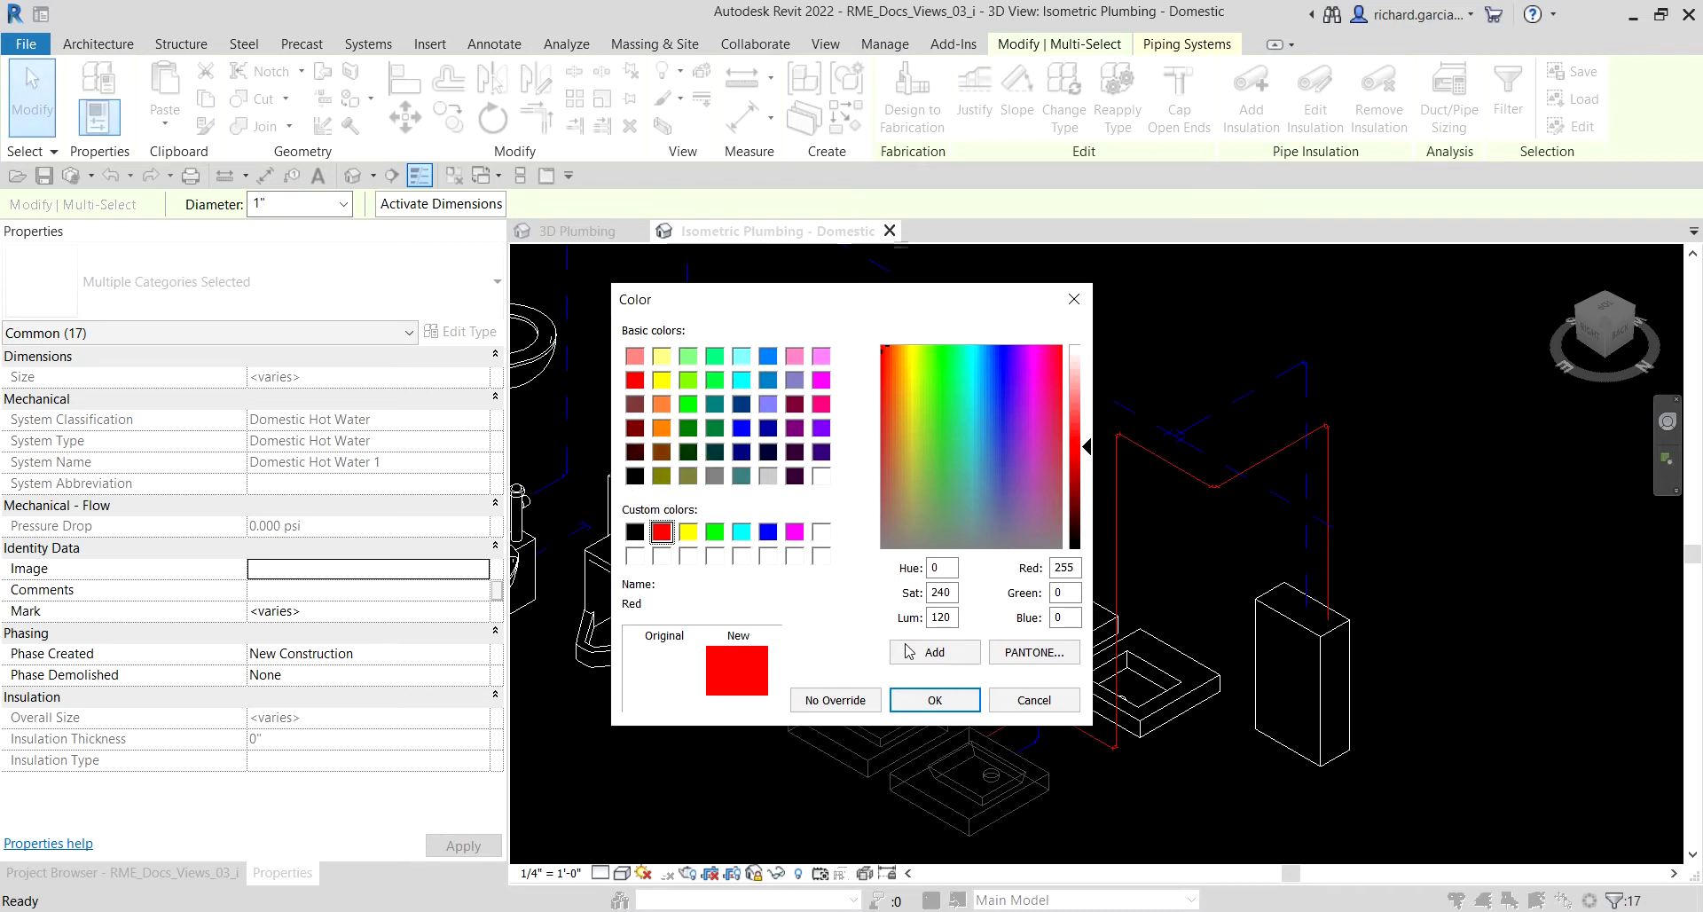
click(935, 700)
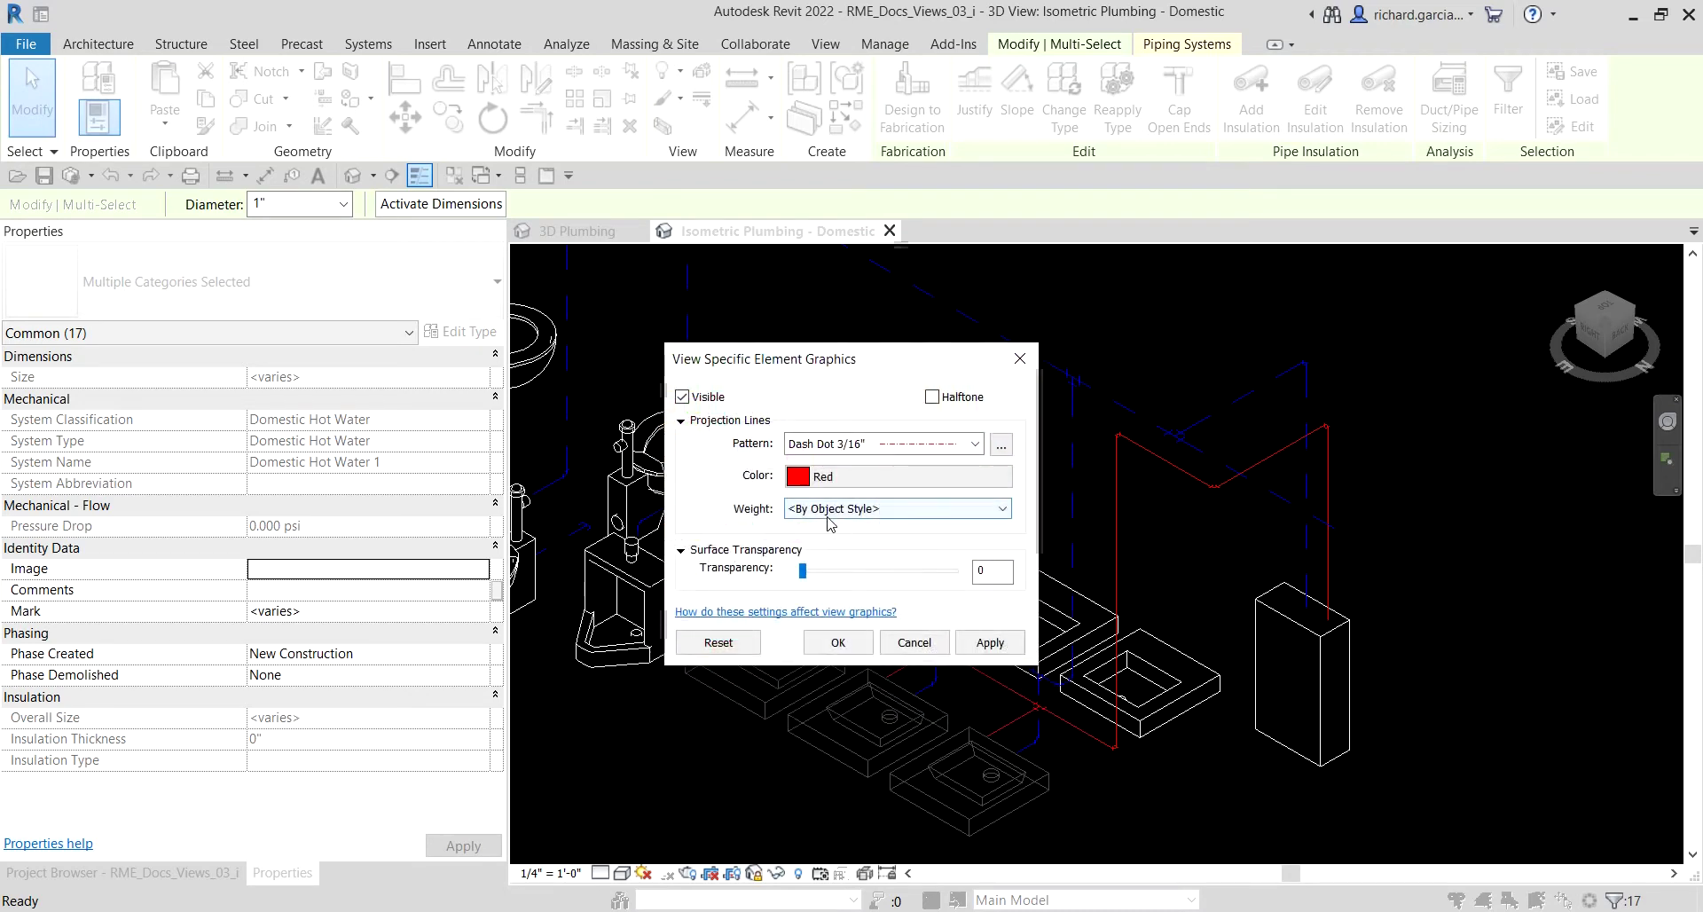
click(829, 511)
click(825, 570)
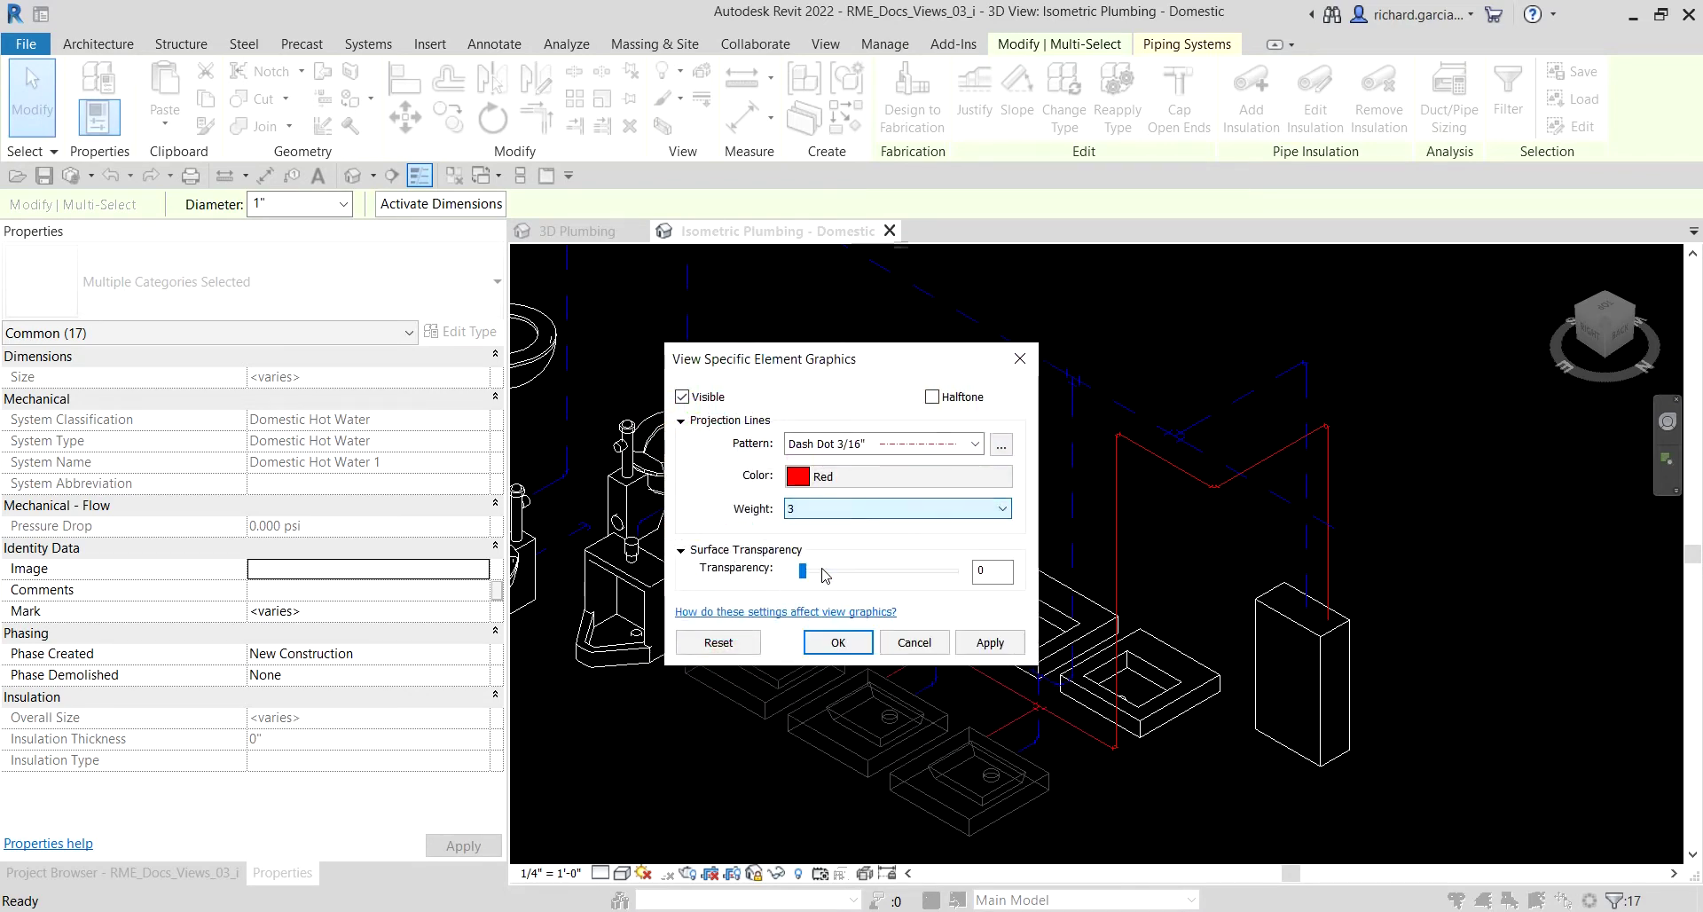
click(854, 650)
click(1412, 373)
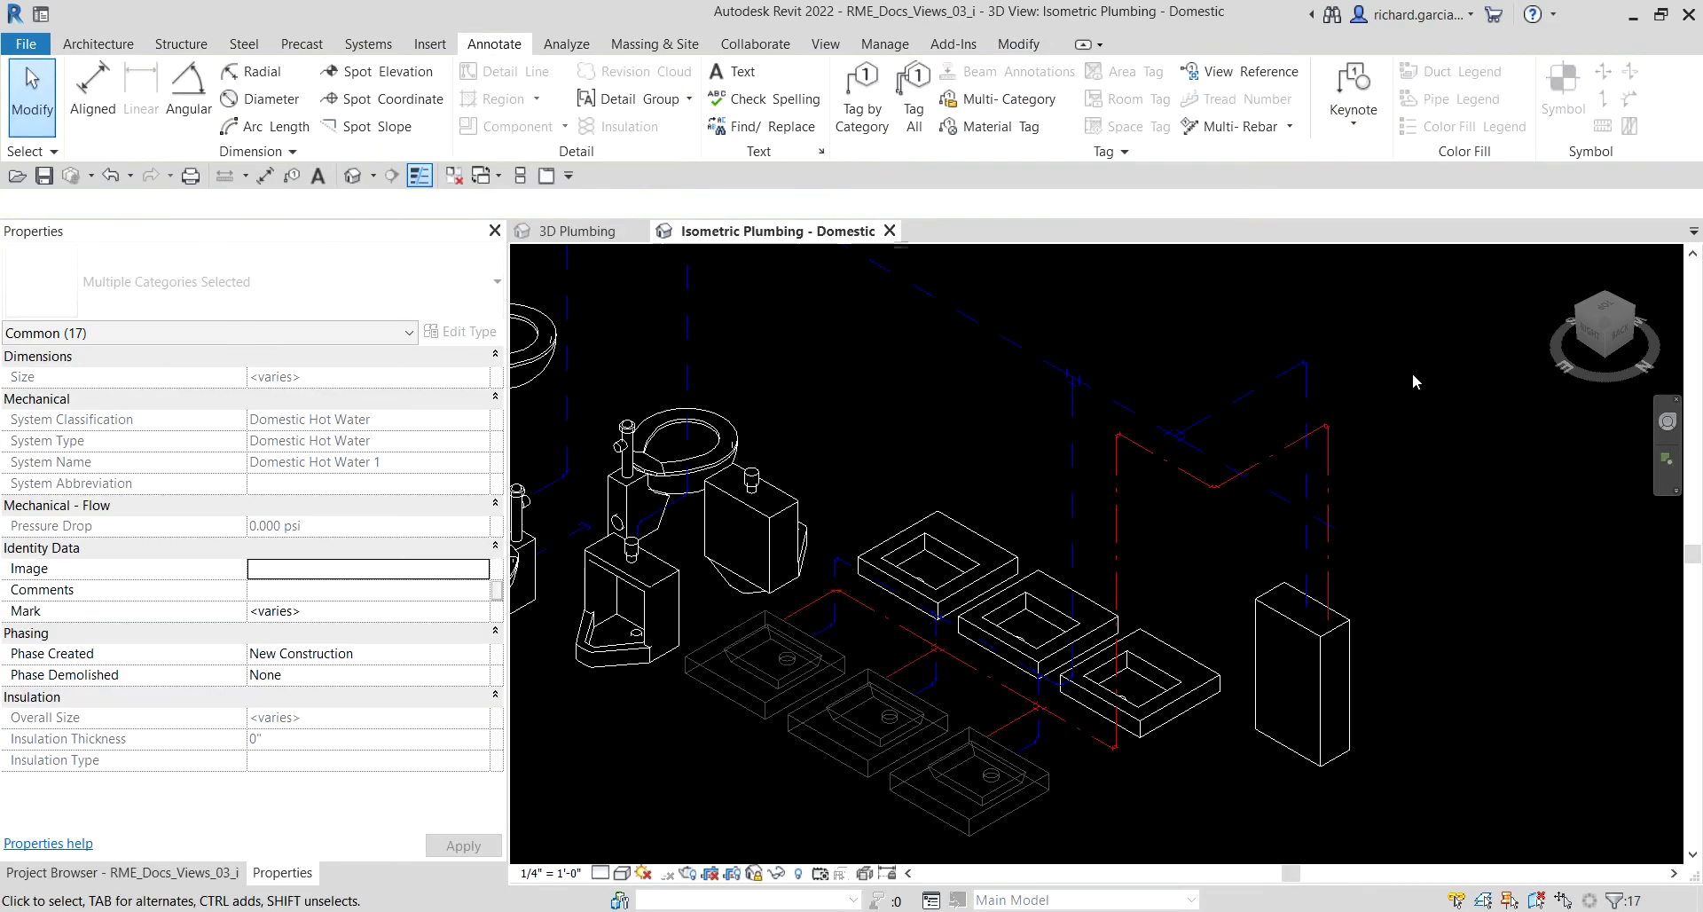
- Look over the whole isometric and show the project's view list with the plumbing documentation views
scroll(1412, 372, down, 2)
scroll(1295, 472, down, 3)
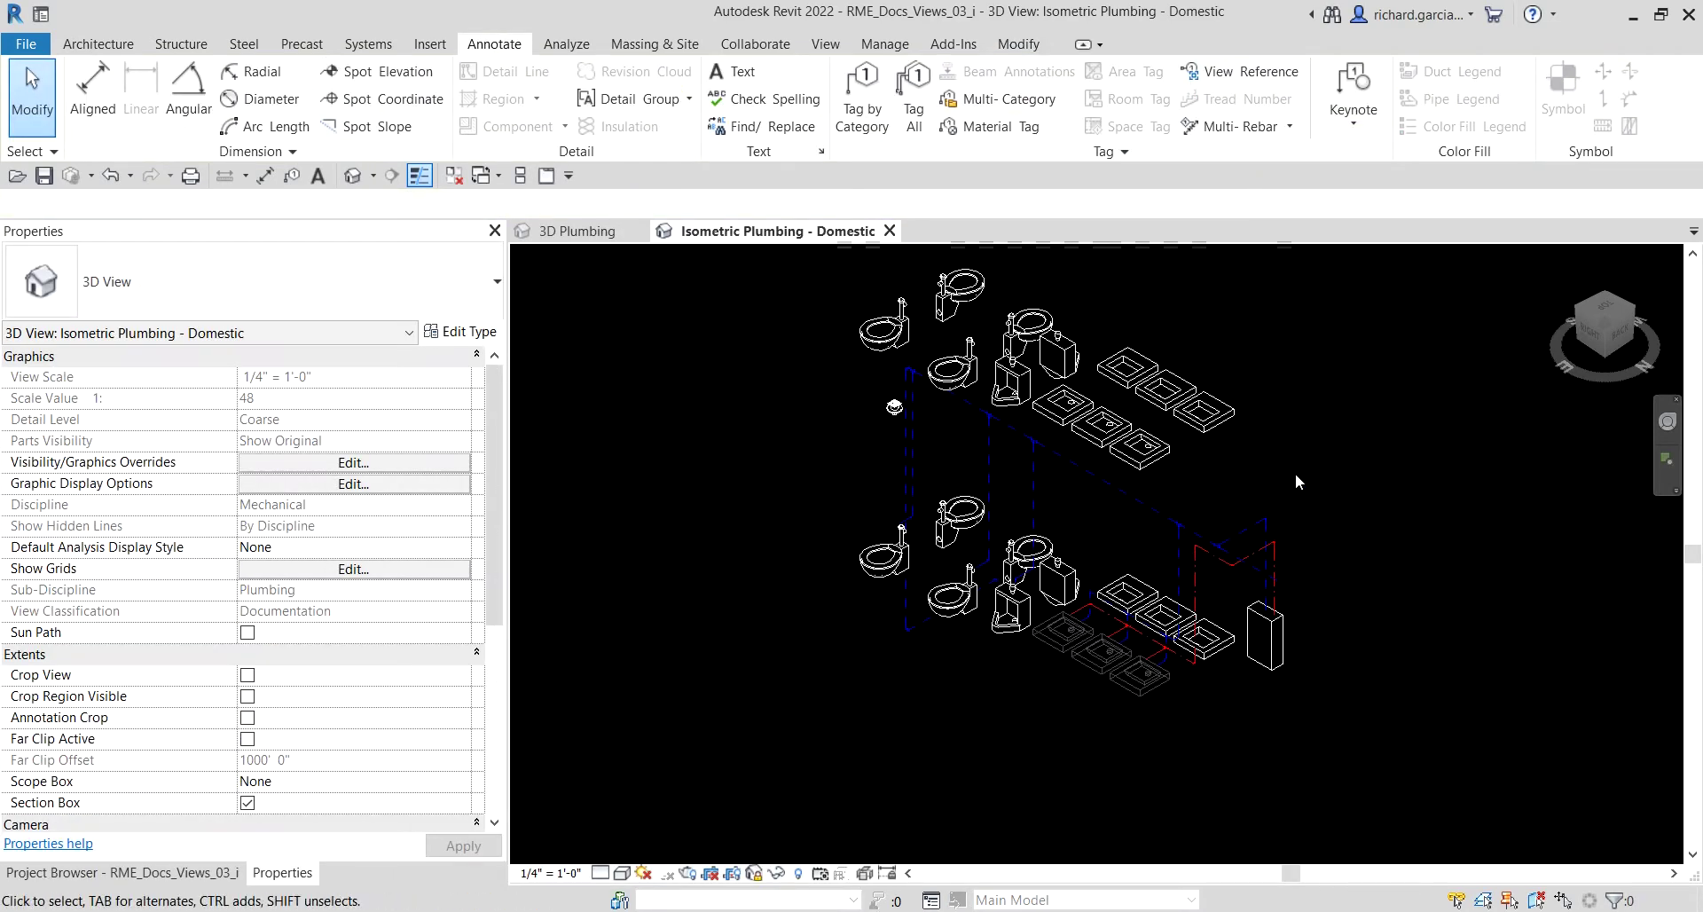
scroll(1132, 487, up, 3)
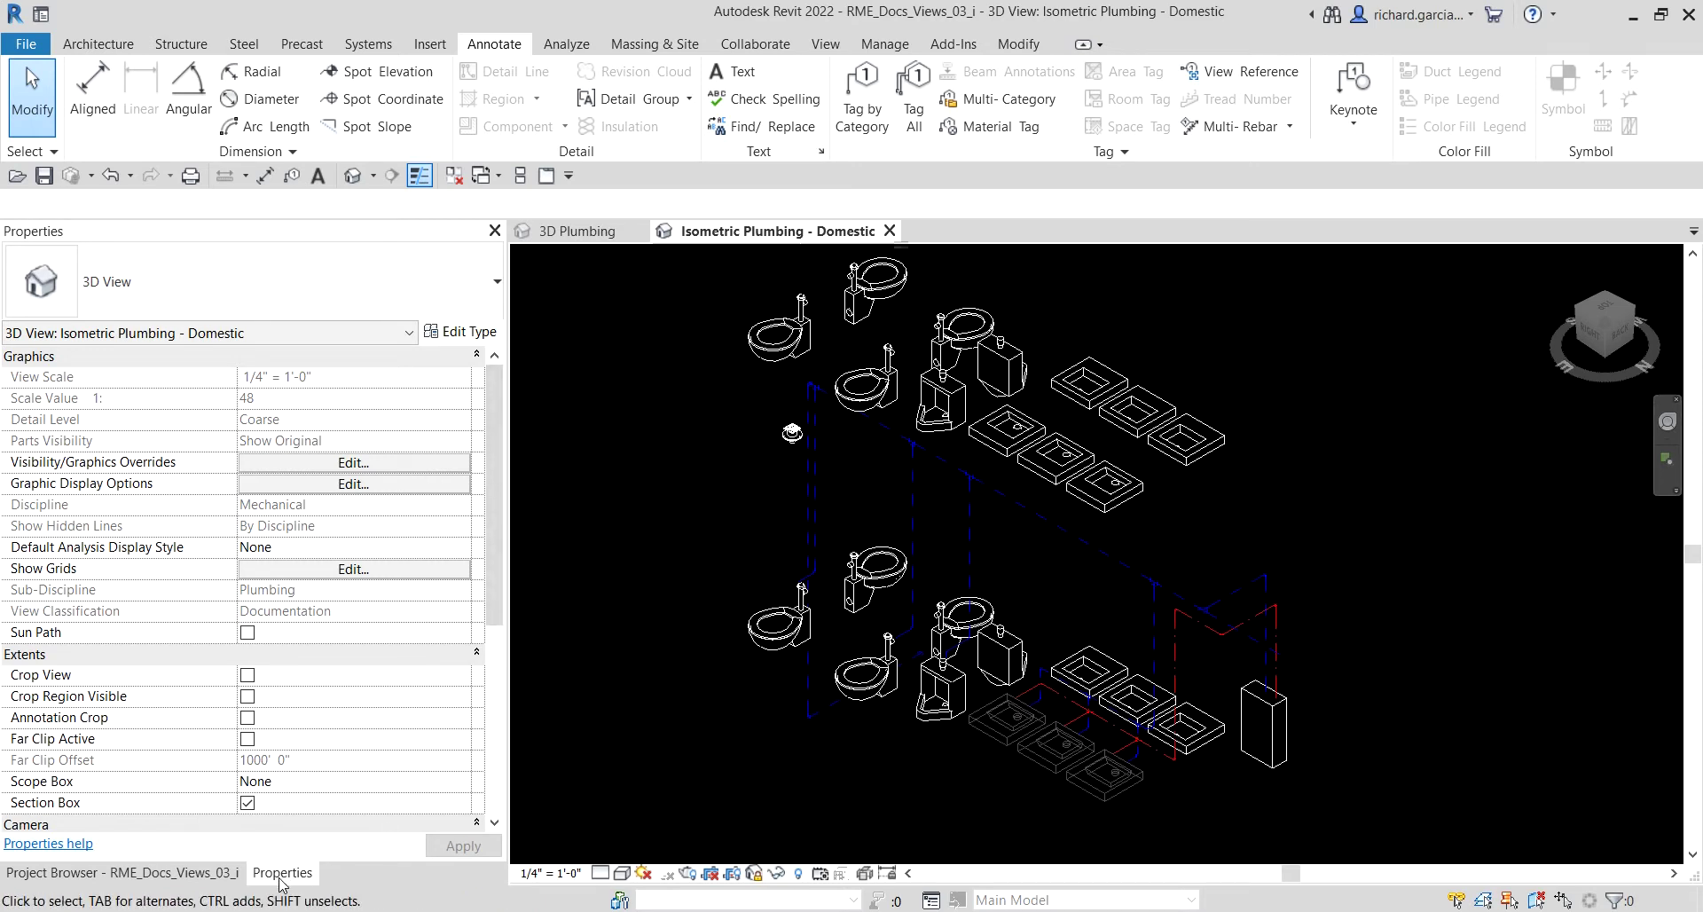
click(173, 878)
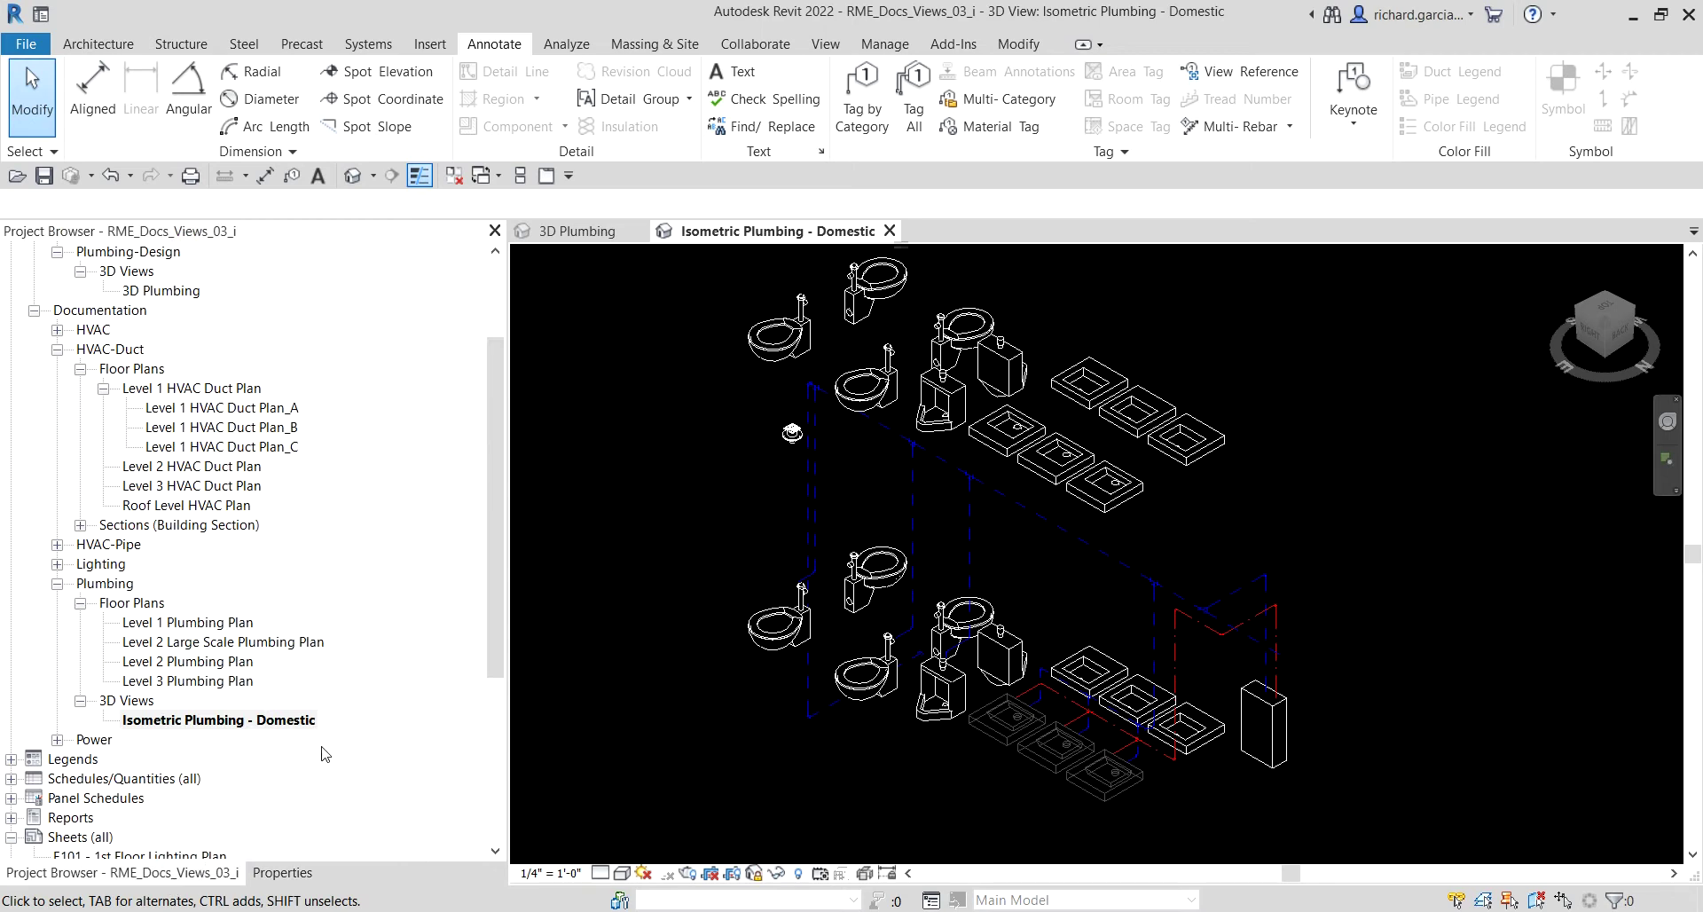
click(283, 733)
scroll(1266, 533, up, 5)
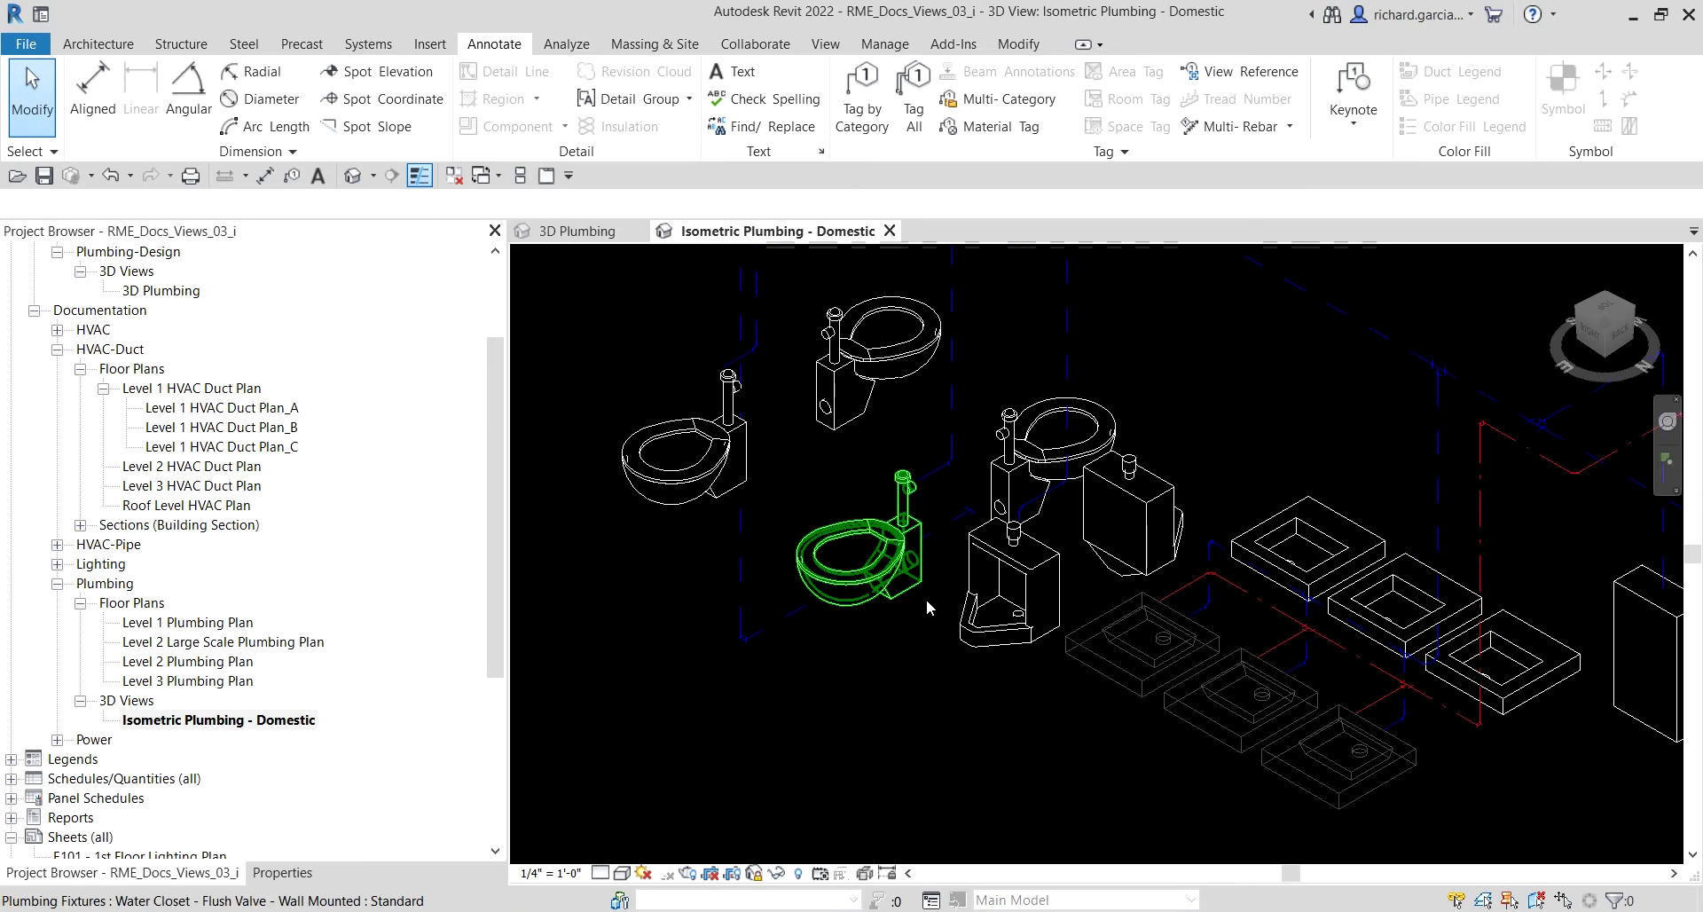
- Place the text note WC1 without a leader below the front lower-level water closet and shift it into place under the fixture
click(732, 71)
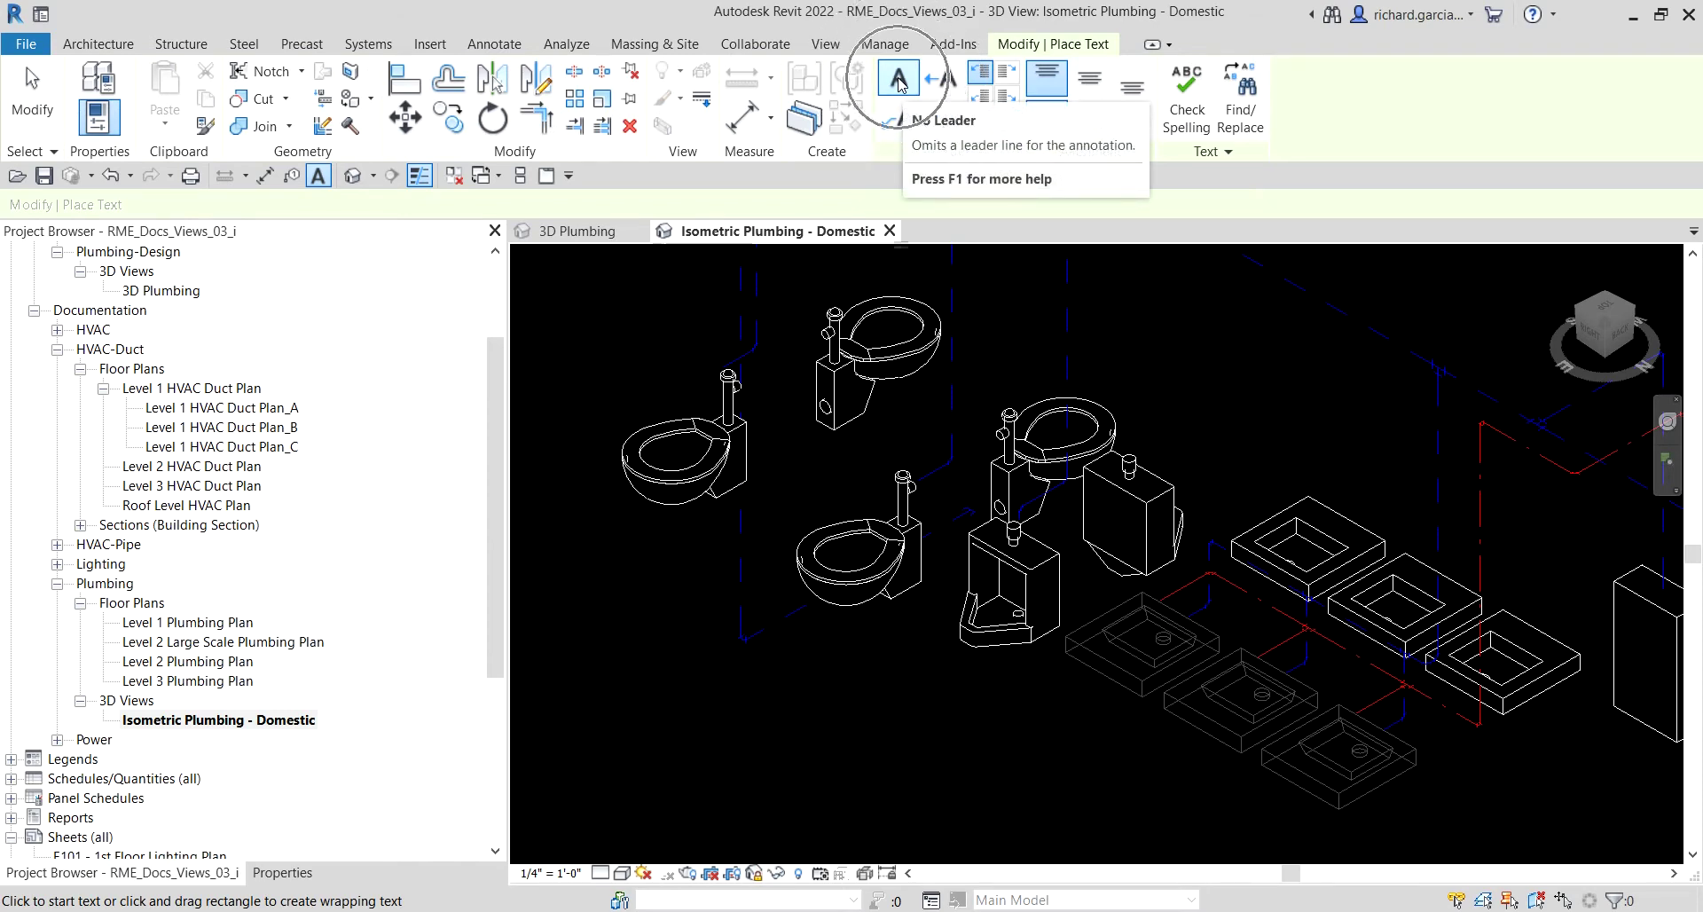
scroll(920, 500, up, 3)
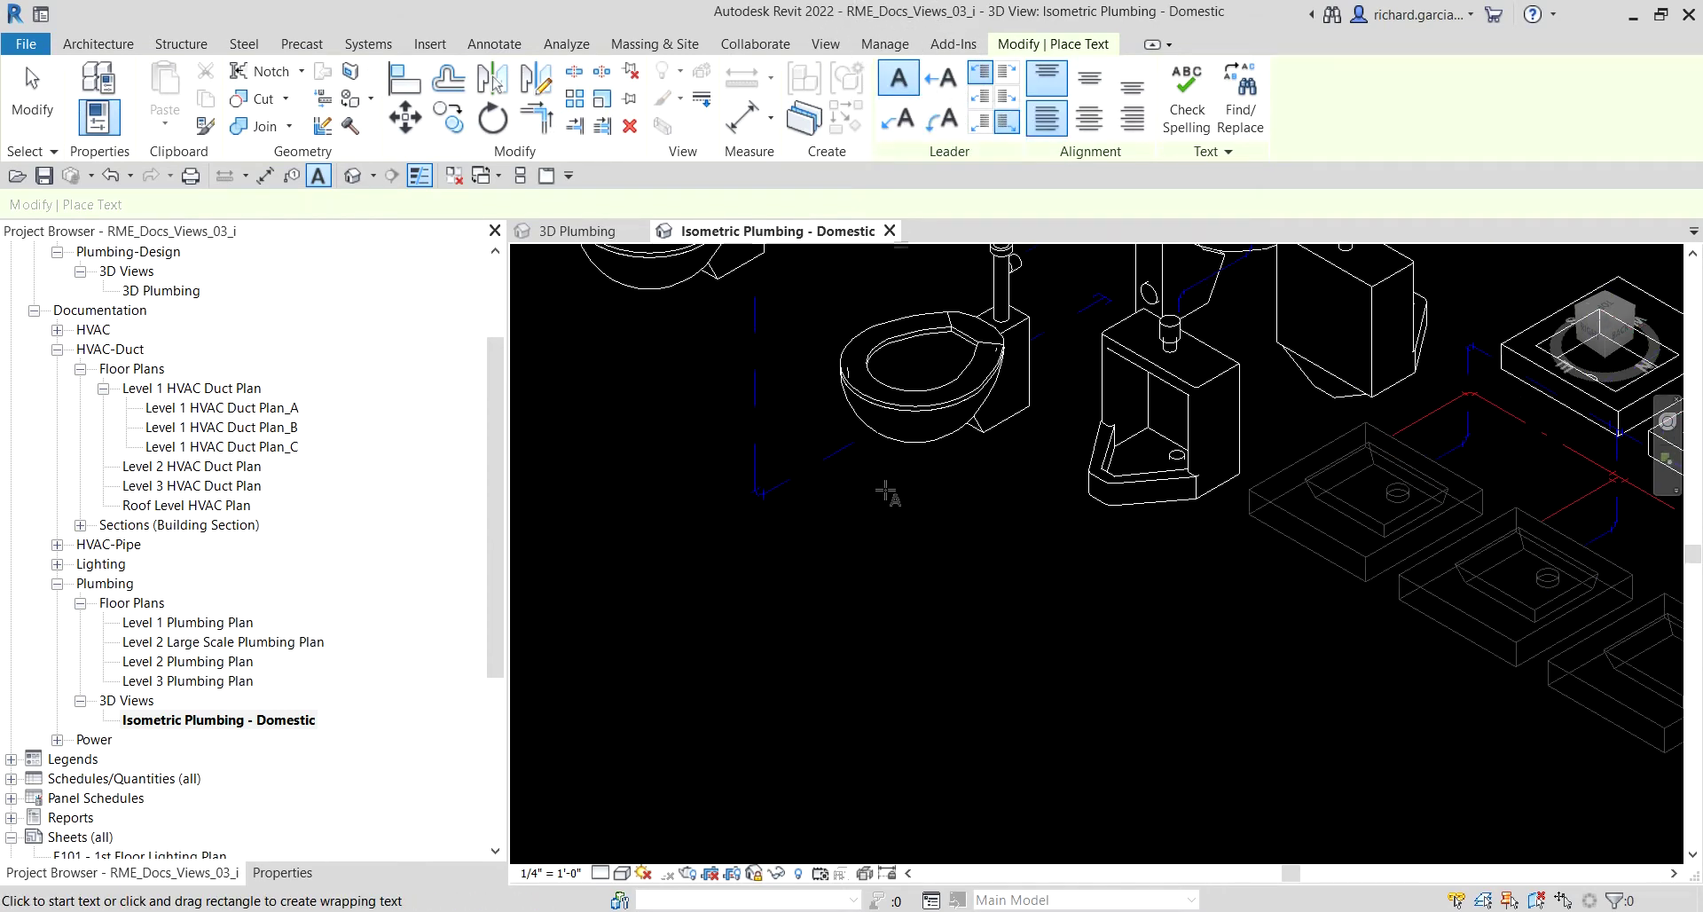
click(885, 490)
text(WC)
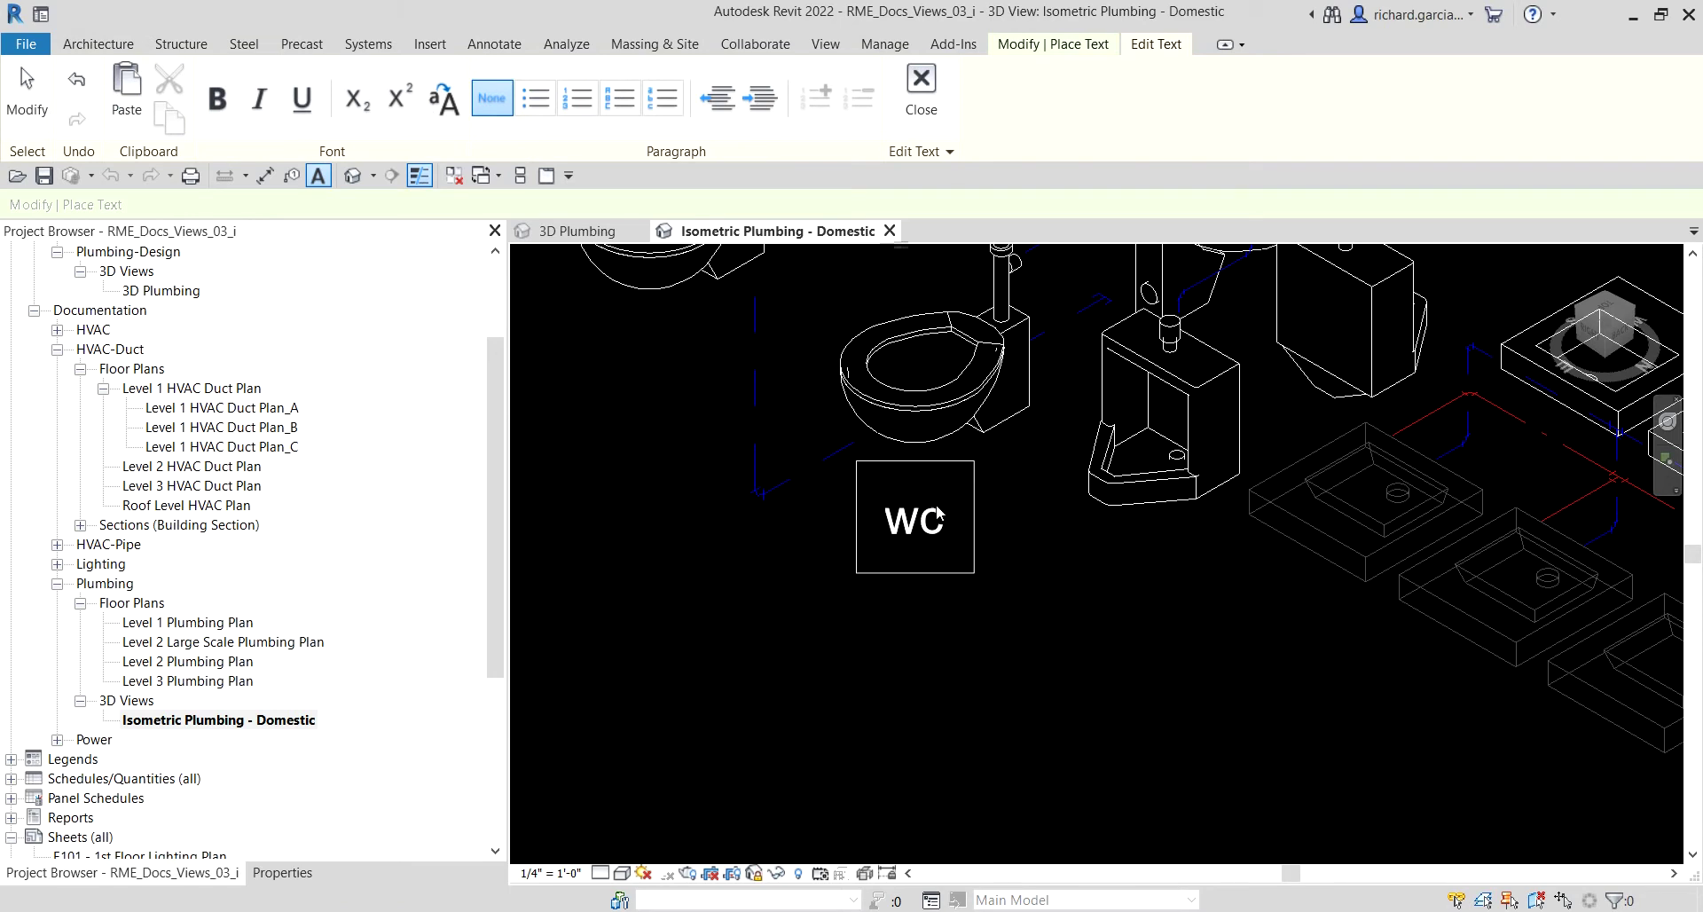
key(Caps_Lock)
text(1)
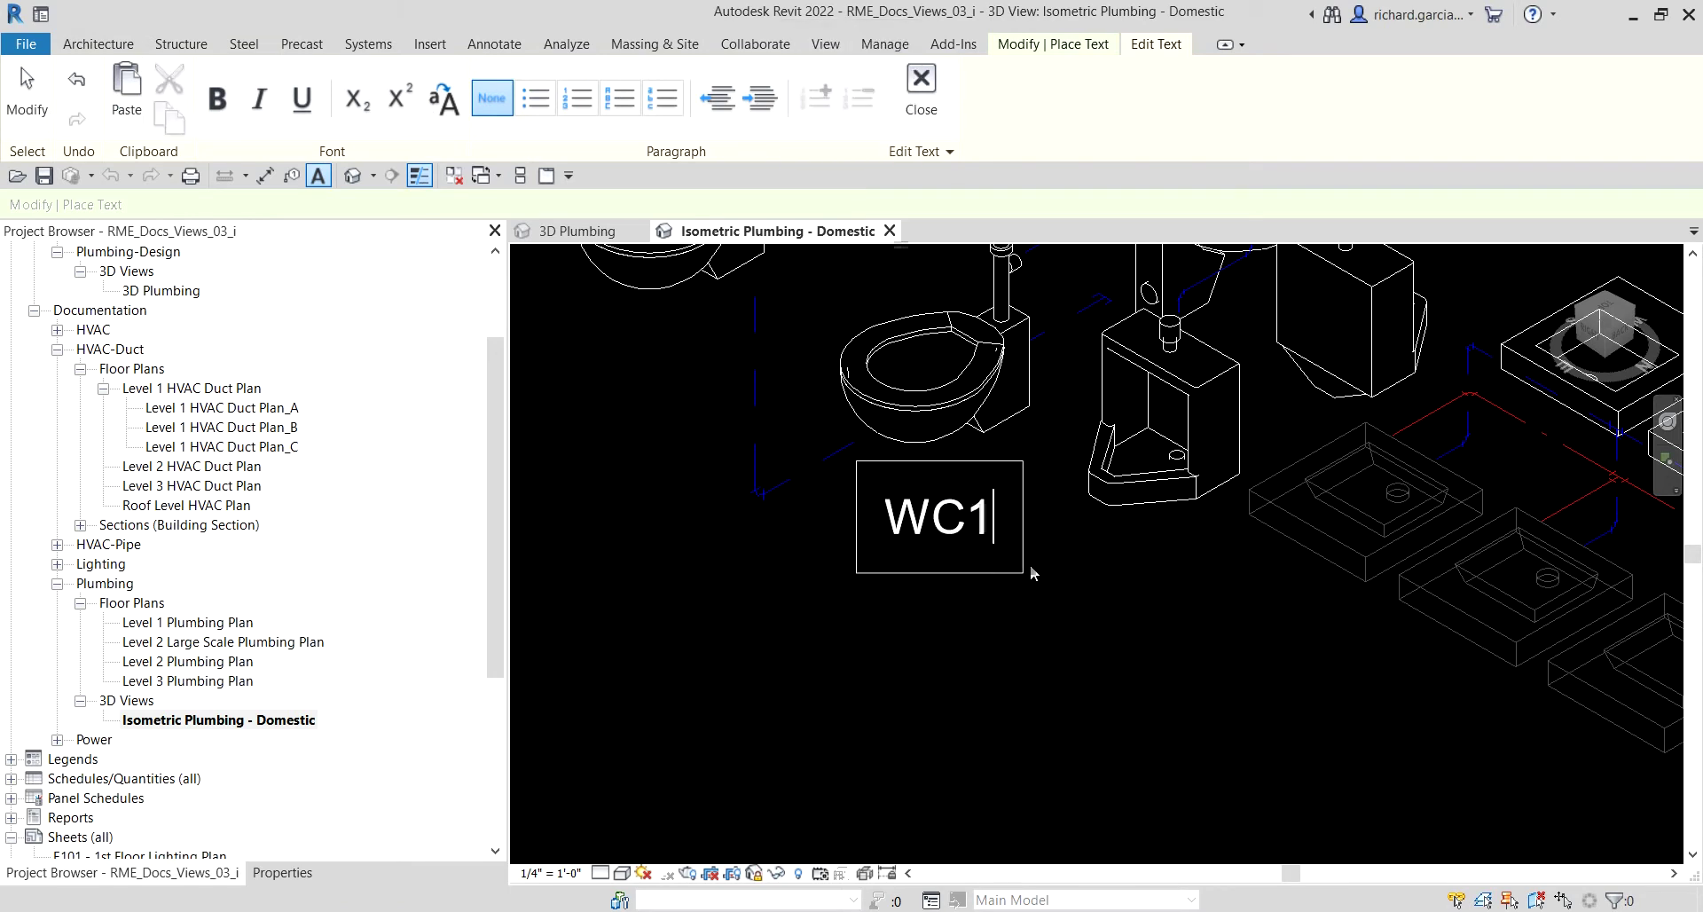
click(1108, 617)
key(Escape)
drag(923, 525, 871, 518)
key(Escape)
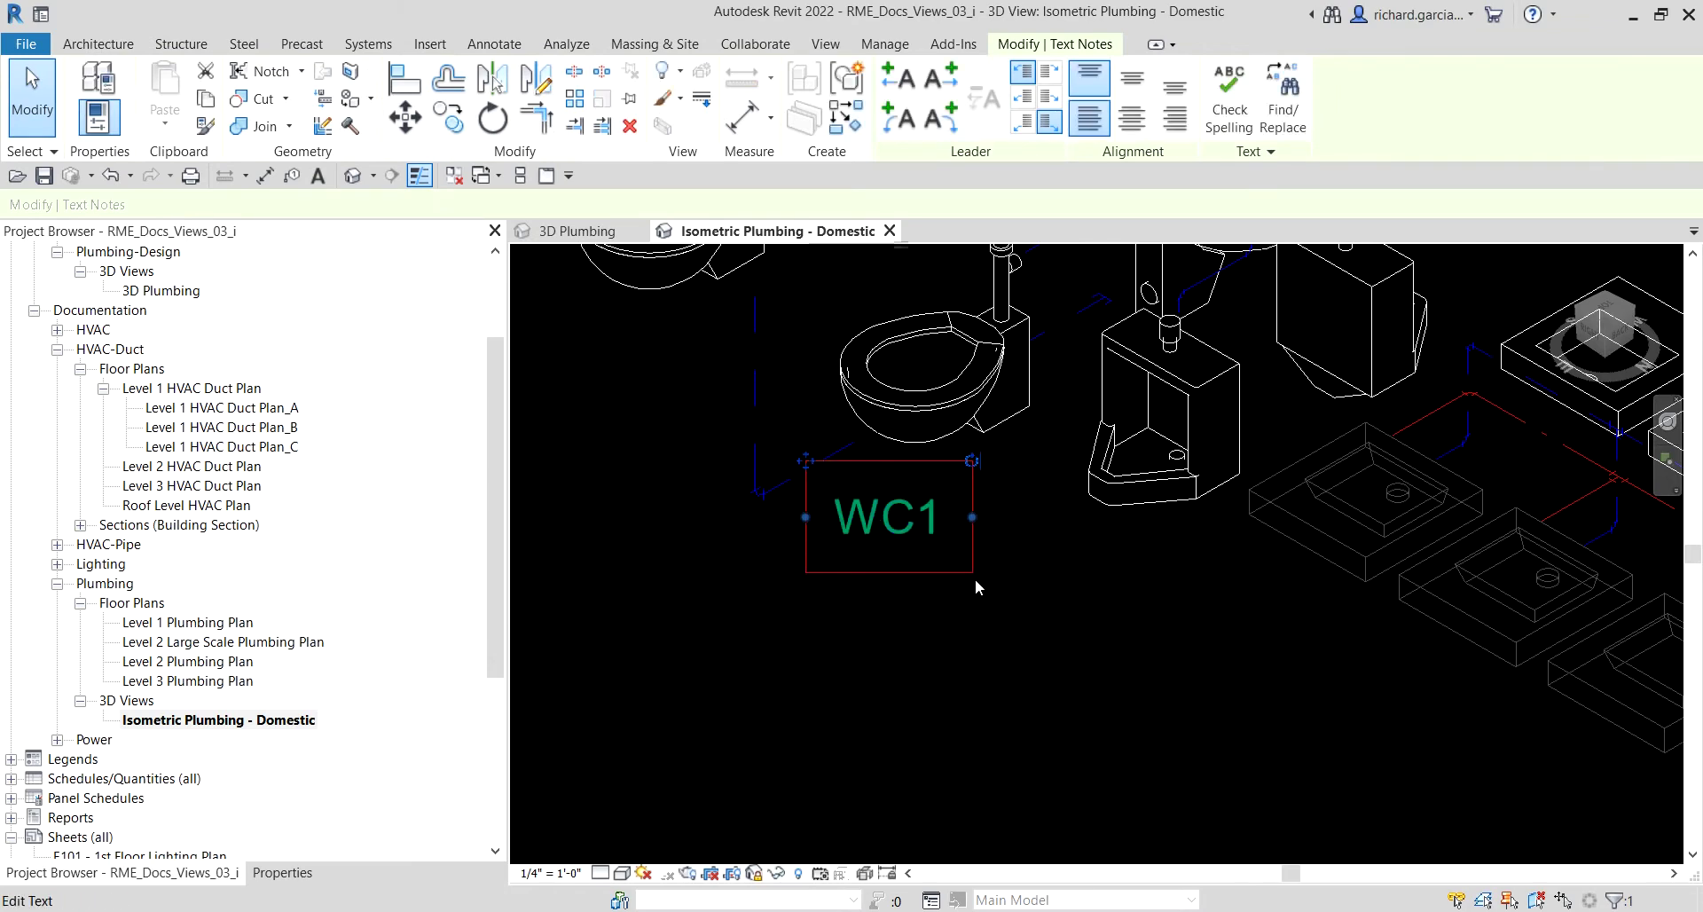
- Copy the WC1 note four times in a diagonal row, below the urinal and the three front lower-level sinks
click(917, 537)
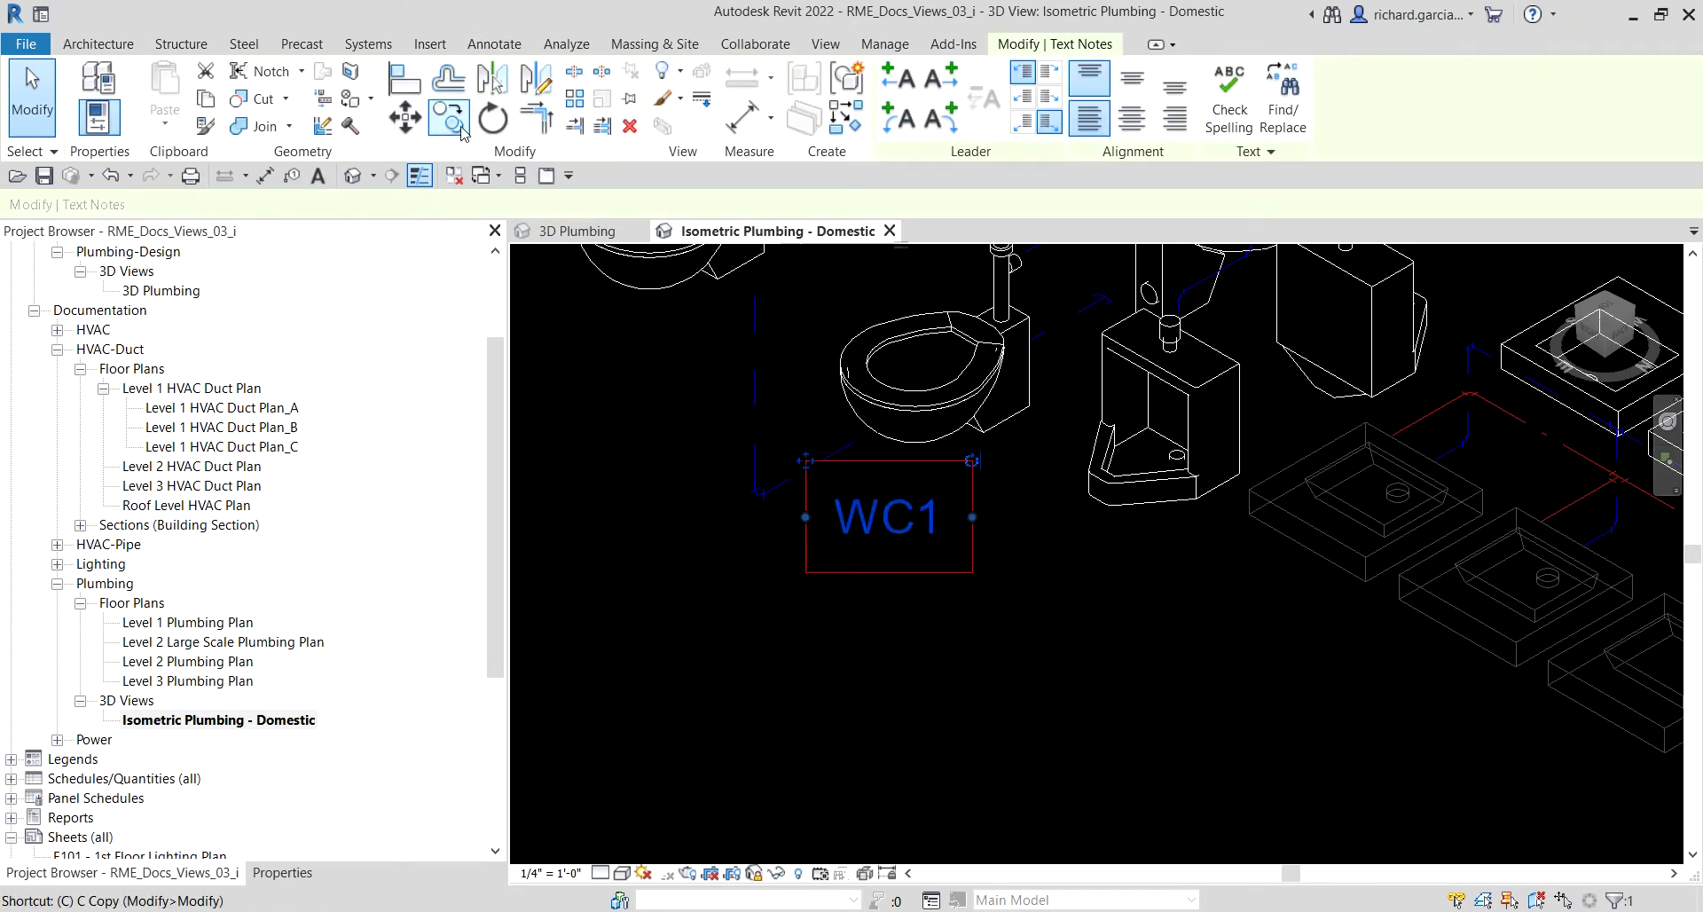
key(c)
click(904, 541)
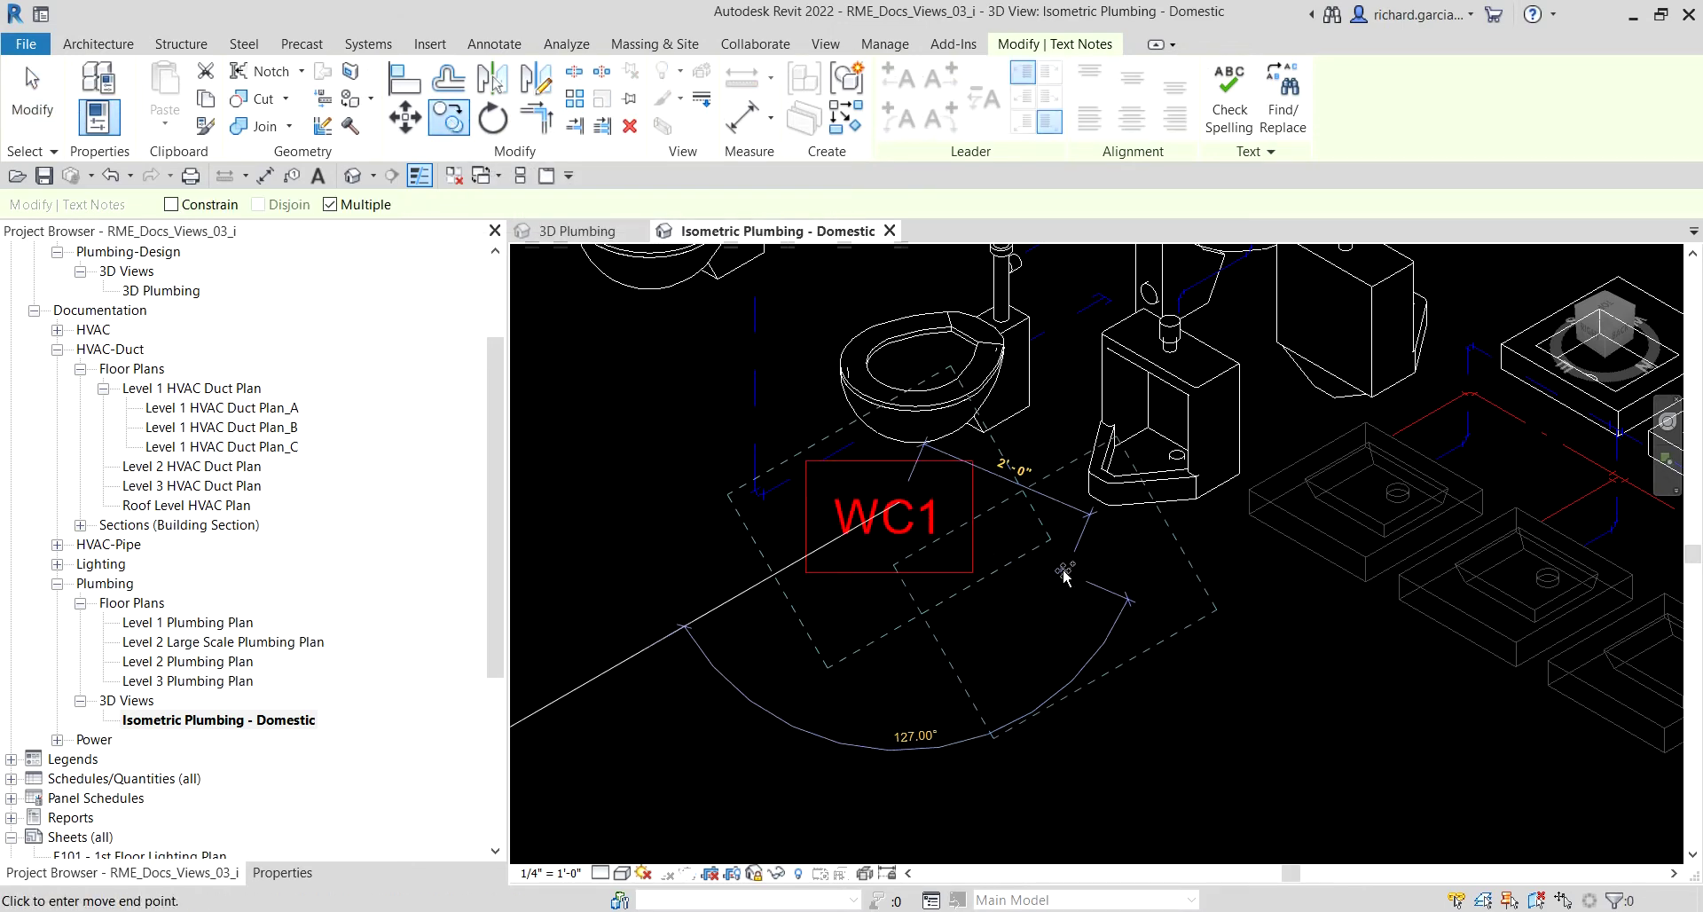
click(1153, 616)
middle_drag(1298, 661, 1092, 499)
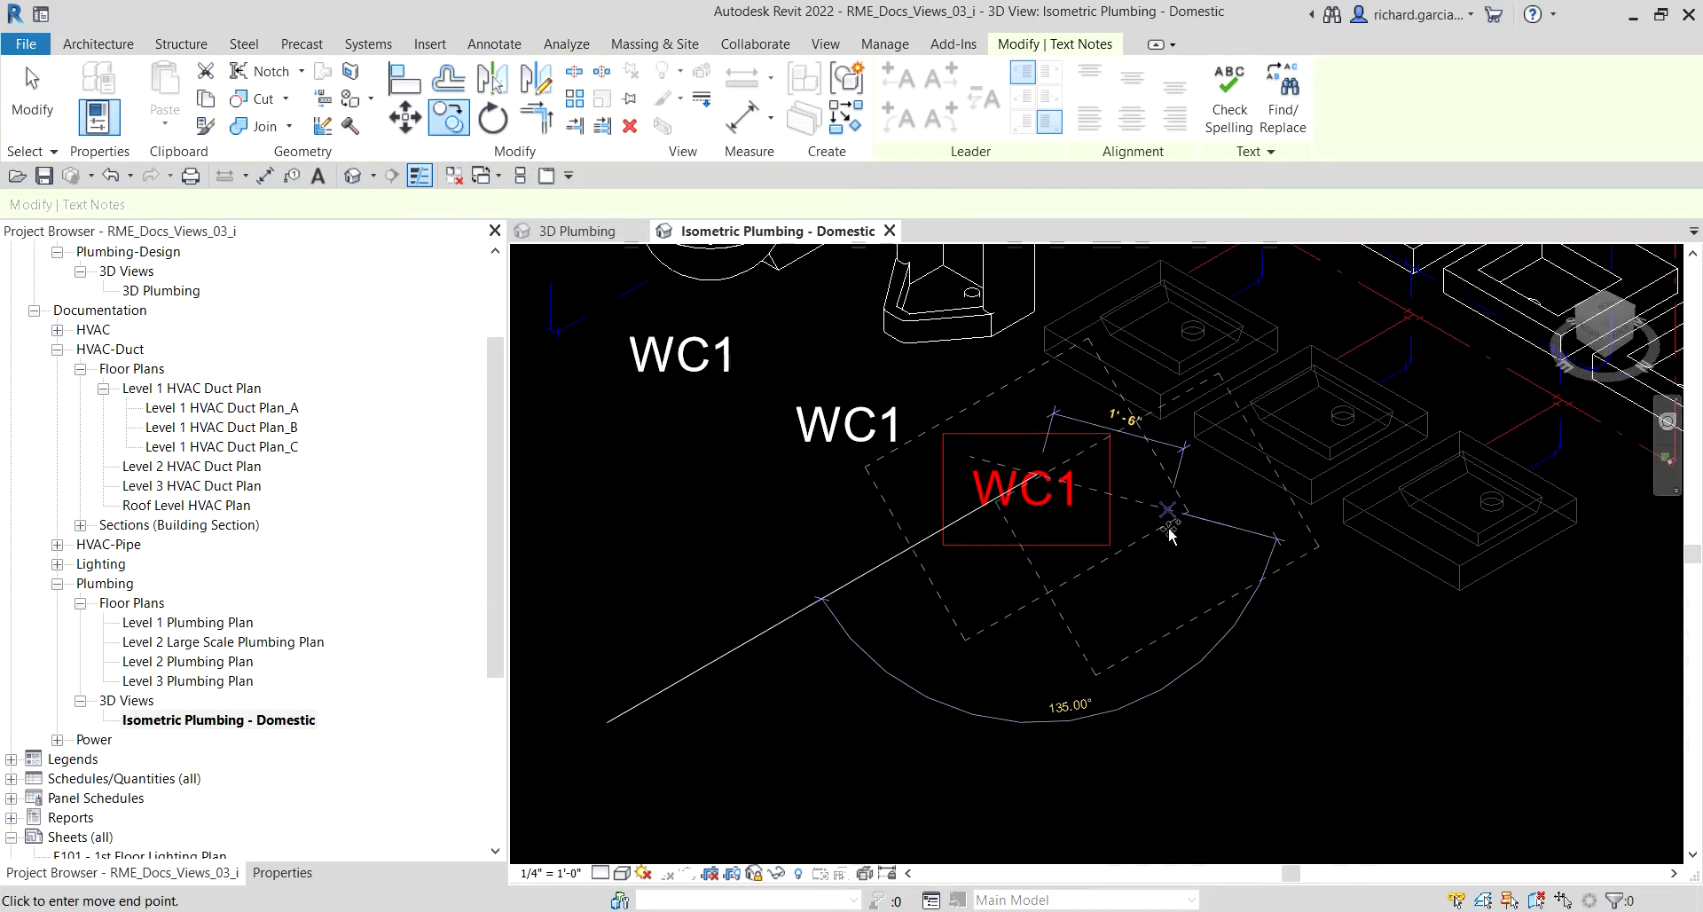
click(1092, 498)
click(1349, 609)
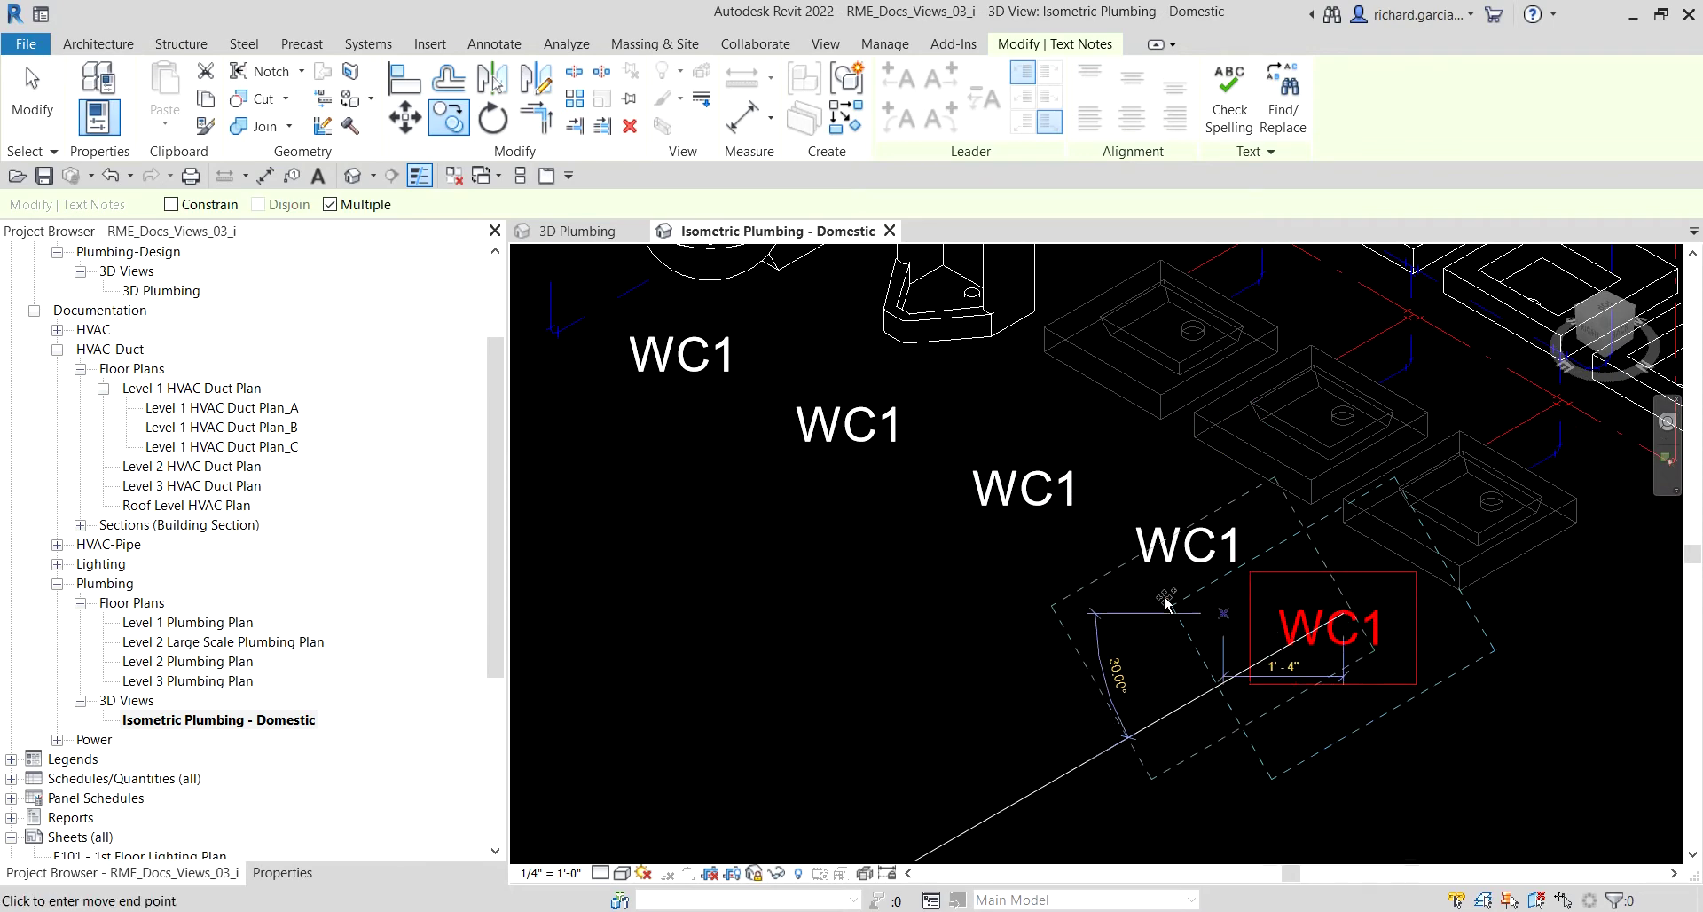
key(Escape)
key(Escape)
- Change the copied note below the urinal to U1
scroll(878, 445, up, 5)
click(914, 487)
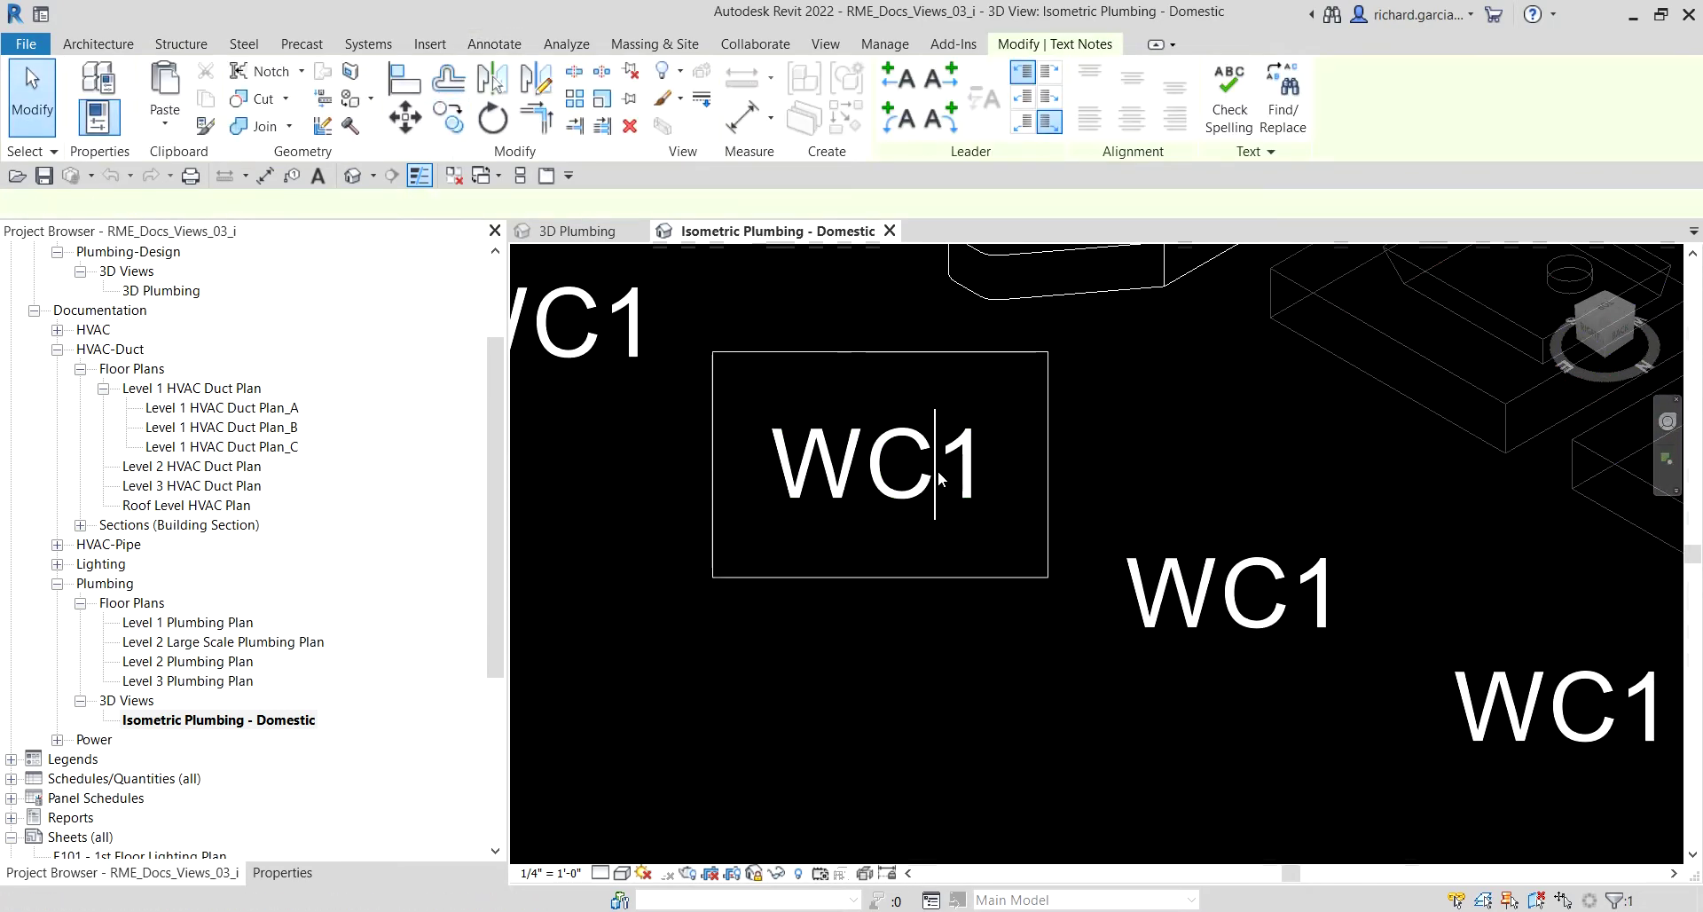
drag(914, 488, 684, 437)
text(U1)
click(1289, 646)
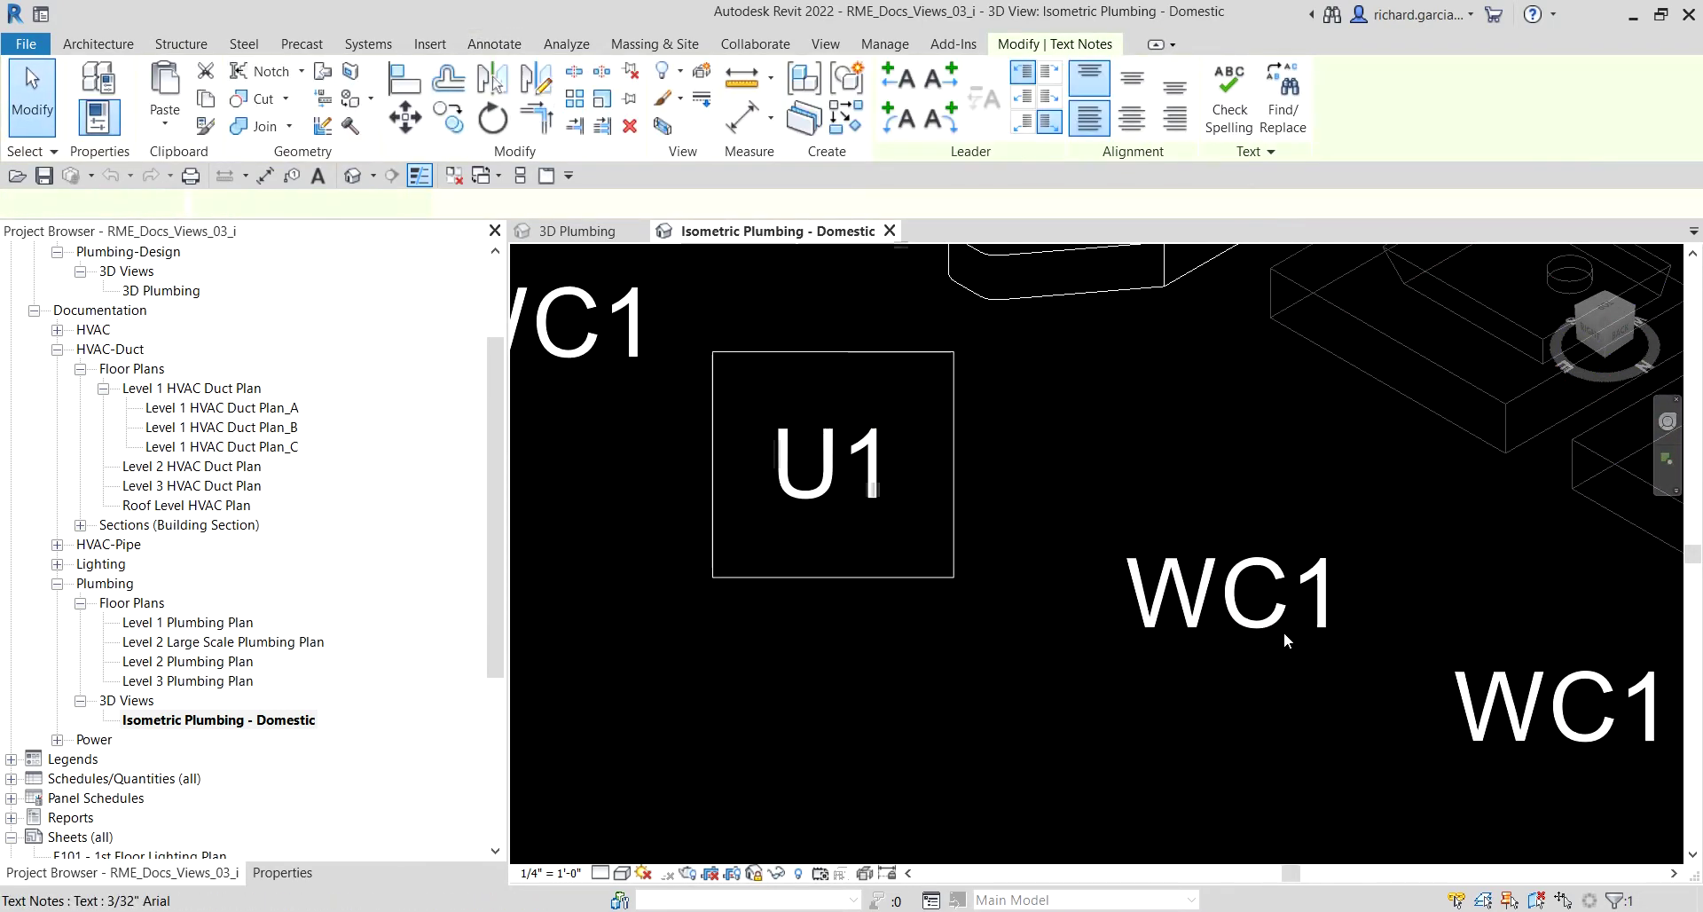
- Change the note for the first lower-level sink, beside U1, to S1
click(1233, 594)
middle_drag(1233, 594, 1254, 703)
scroll(1058, 581, down, 2)
scroll(1078, 559, up, 1)
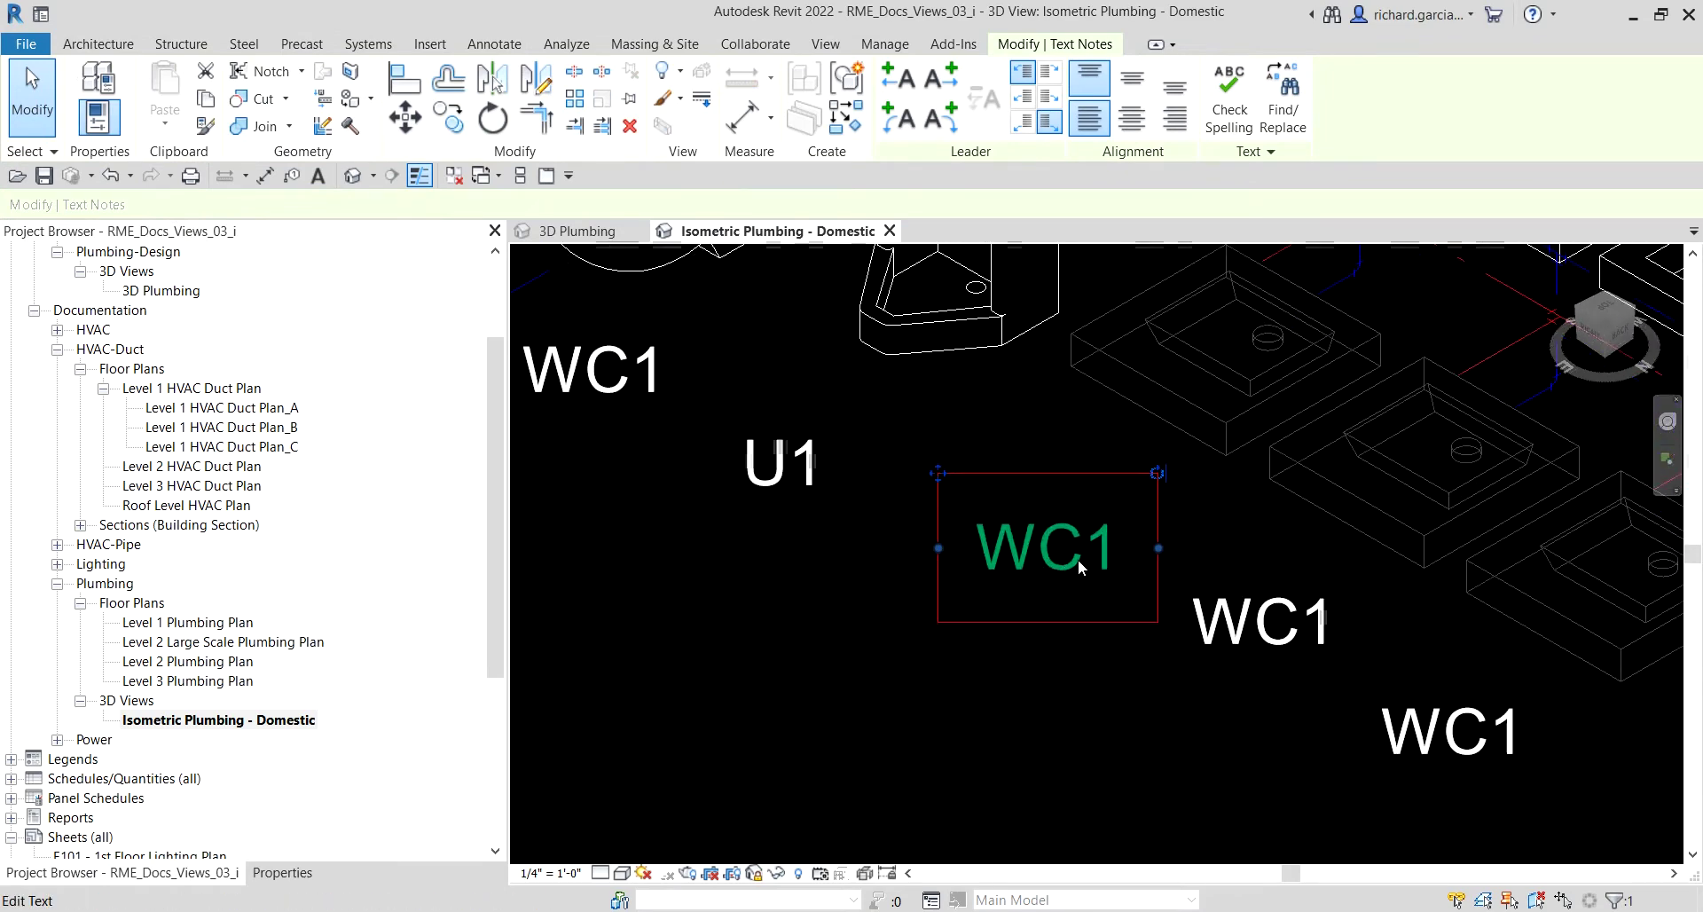
click(1078, 557)
double_click(1078, 554)
click(1078, 550)
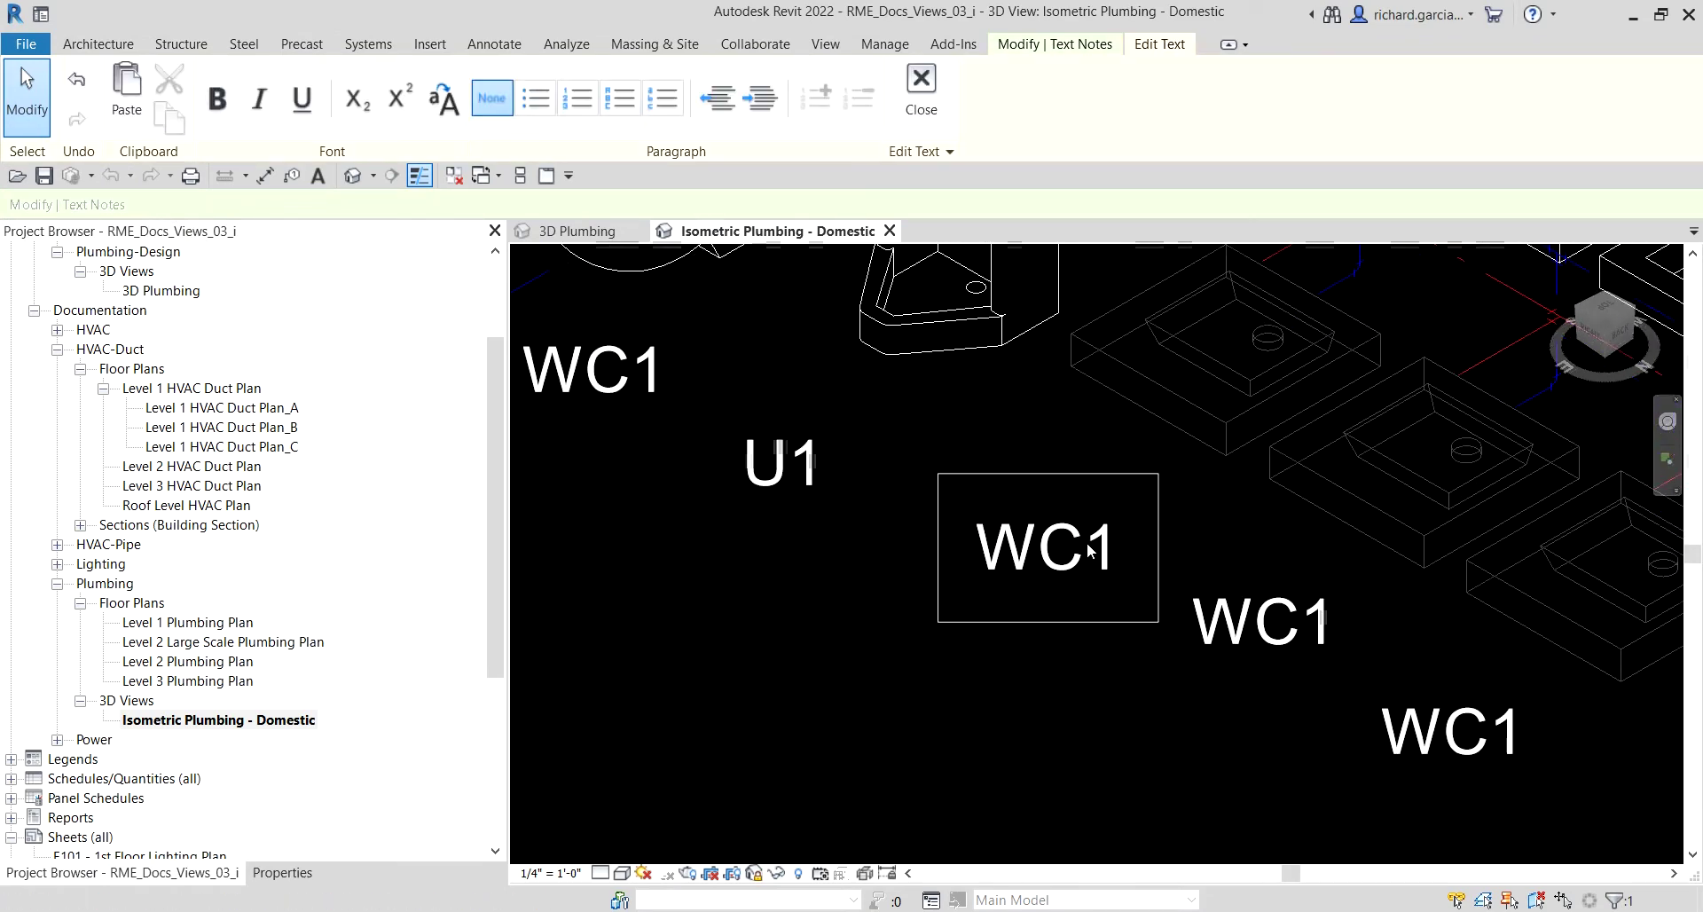
drag(1090, 550, 945, 541)
text(S)
click(1189, 710)
- Change the note for the second lower-level sink to S2
middle_drag(1189, 709, 1045, 626)
scroll(1045, 625, up, 1)
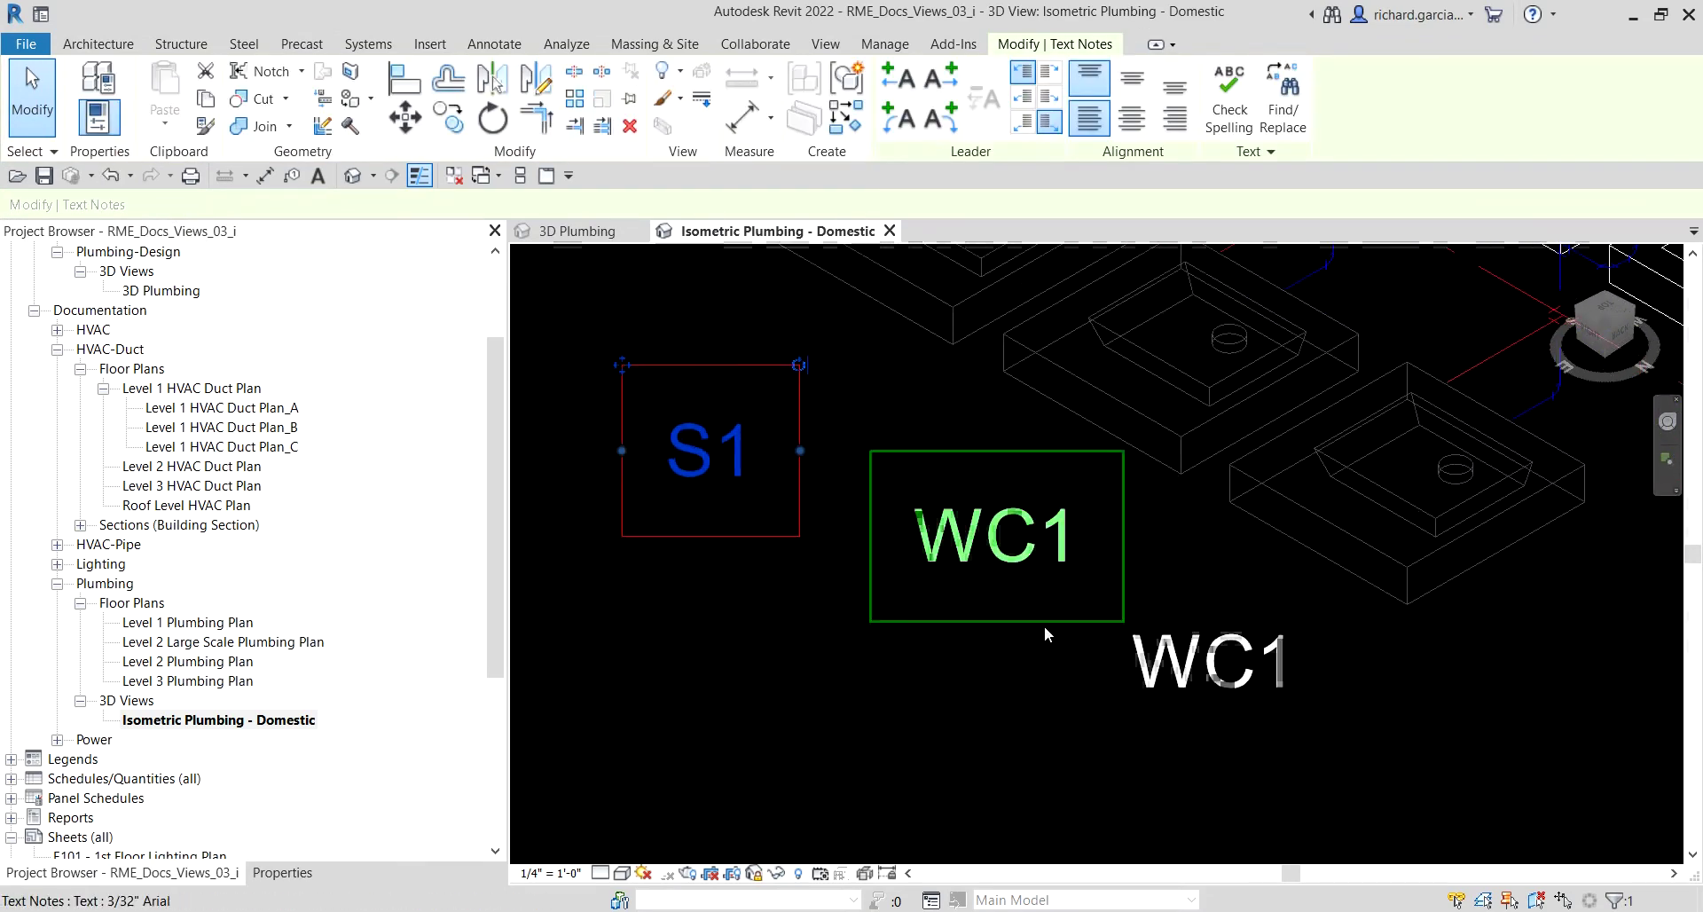
click(1045, 621)
click(1014, 528)
drag(1013, 529, 880, 524)
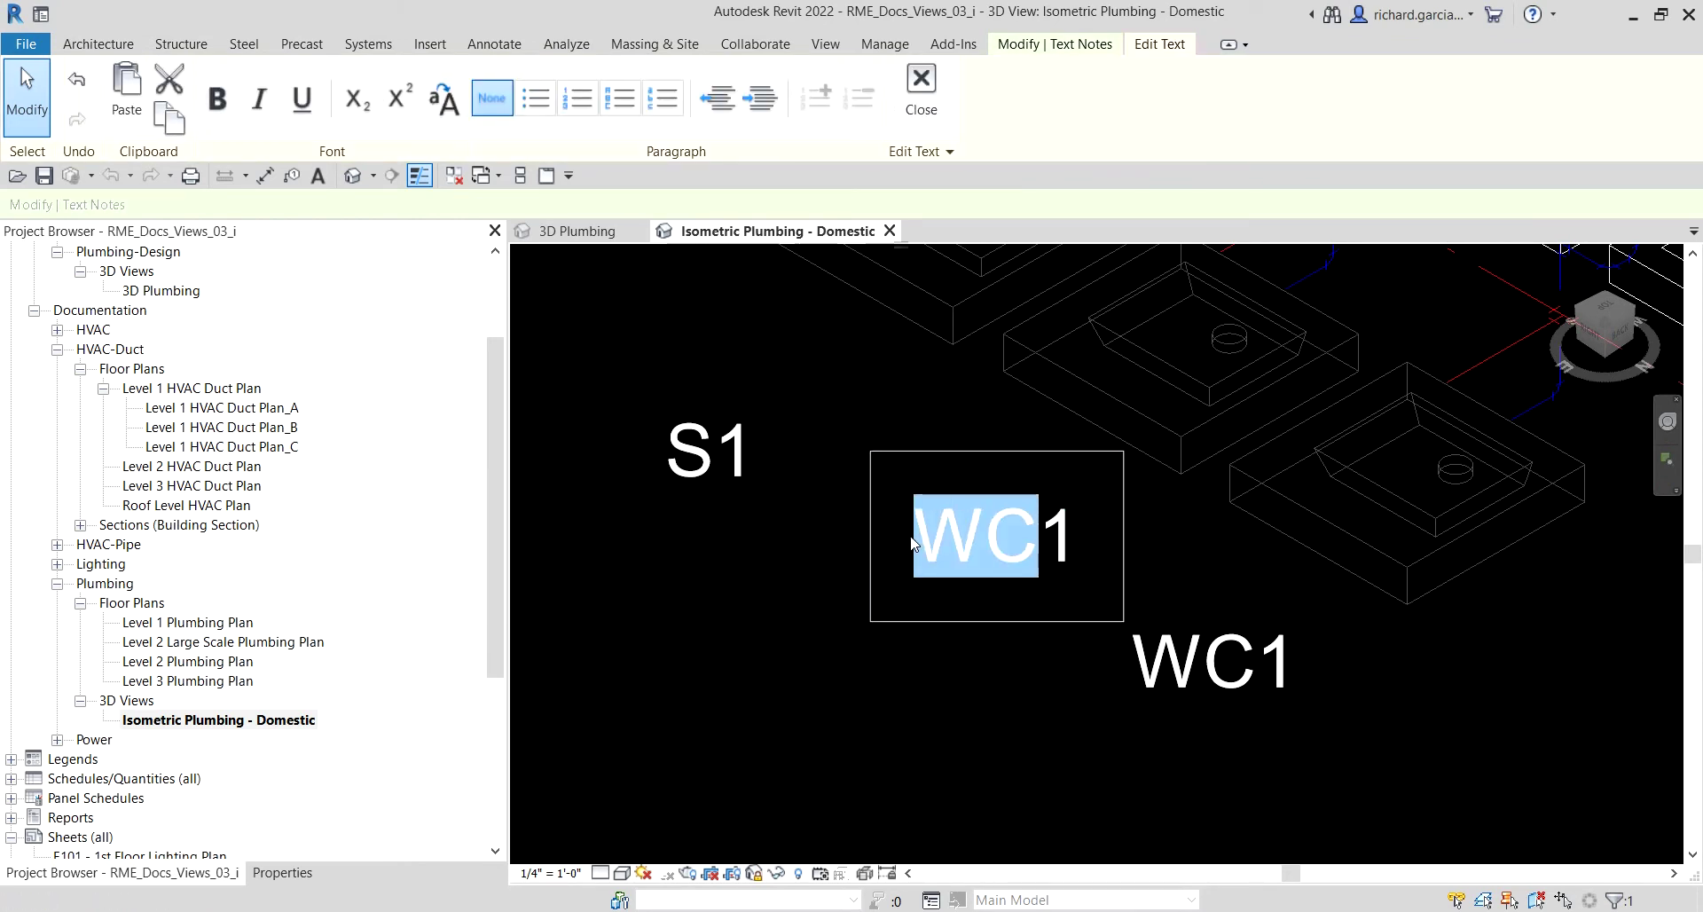
text(21)
click(1077, 677)
double_click(973, 544)
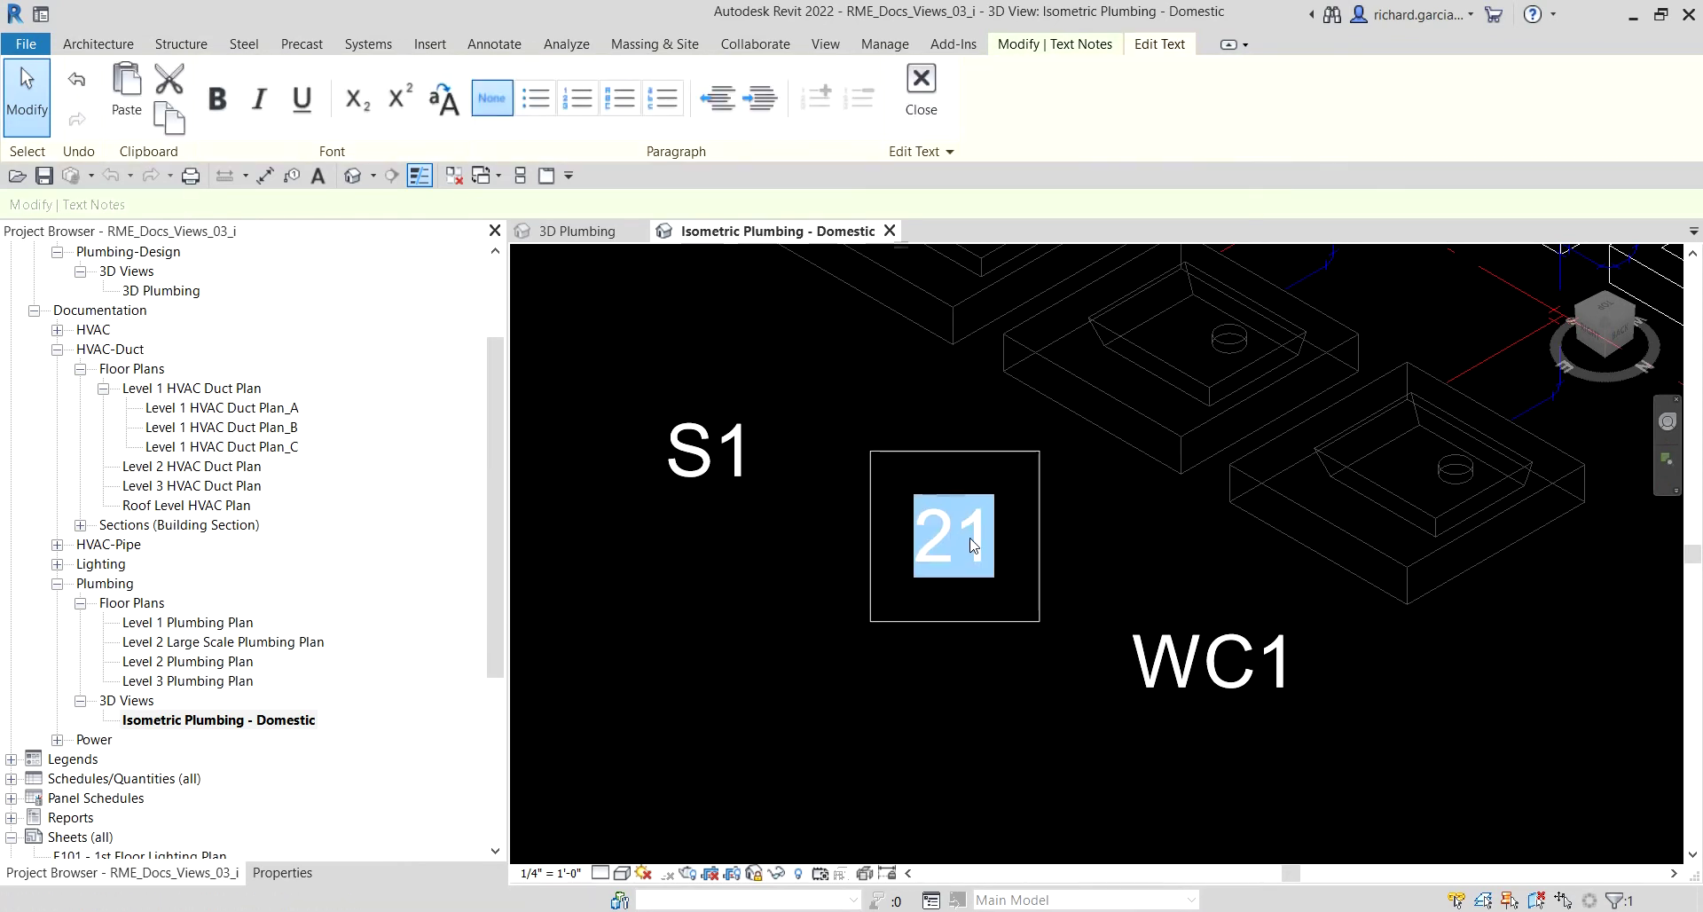
text(S2)
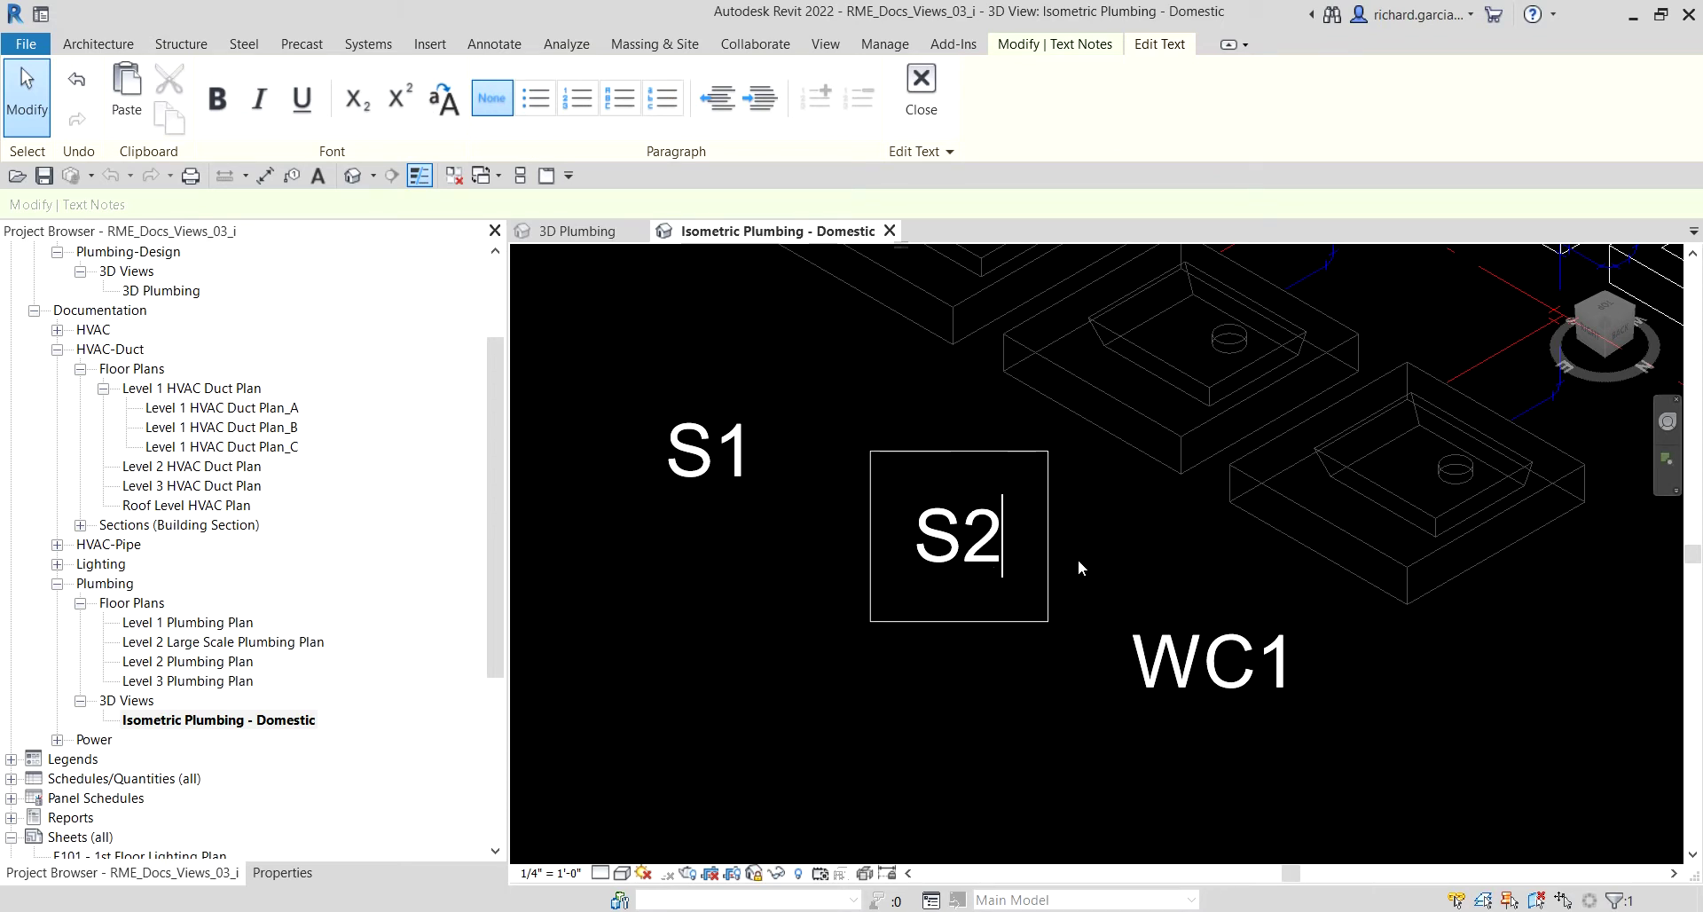
click(1091, 567)
- Change the last copied note, for the third lower-level sink, to S3 and finish text editing
click(1178, 630)
click(1205, 658)
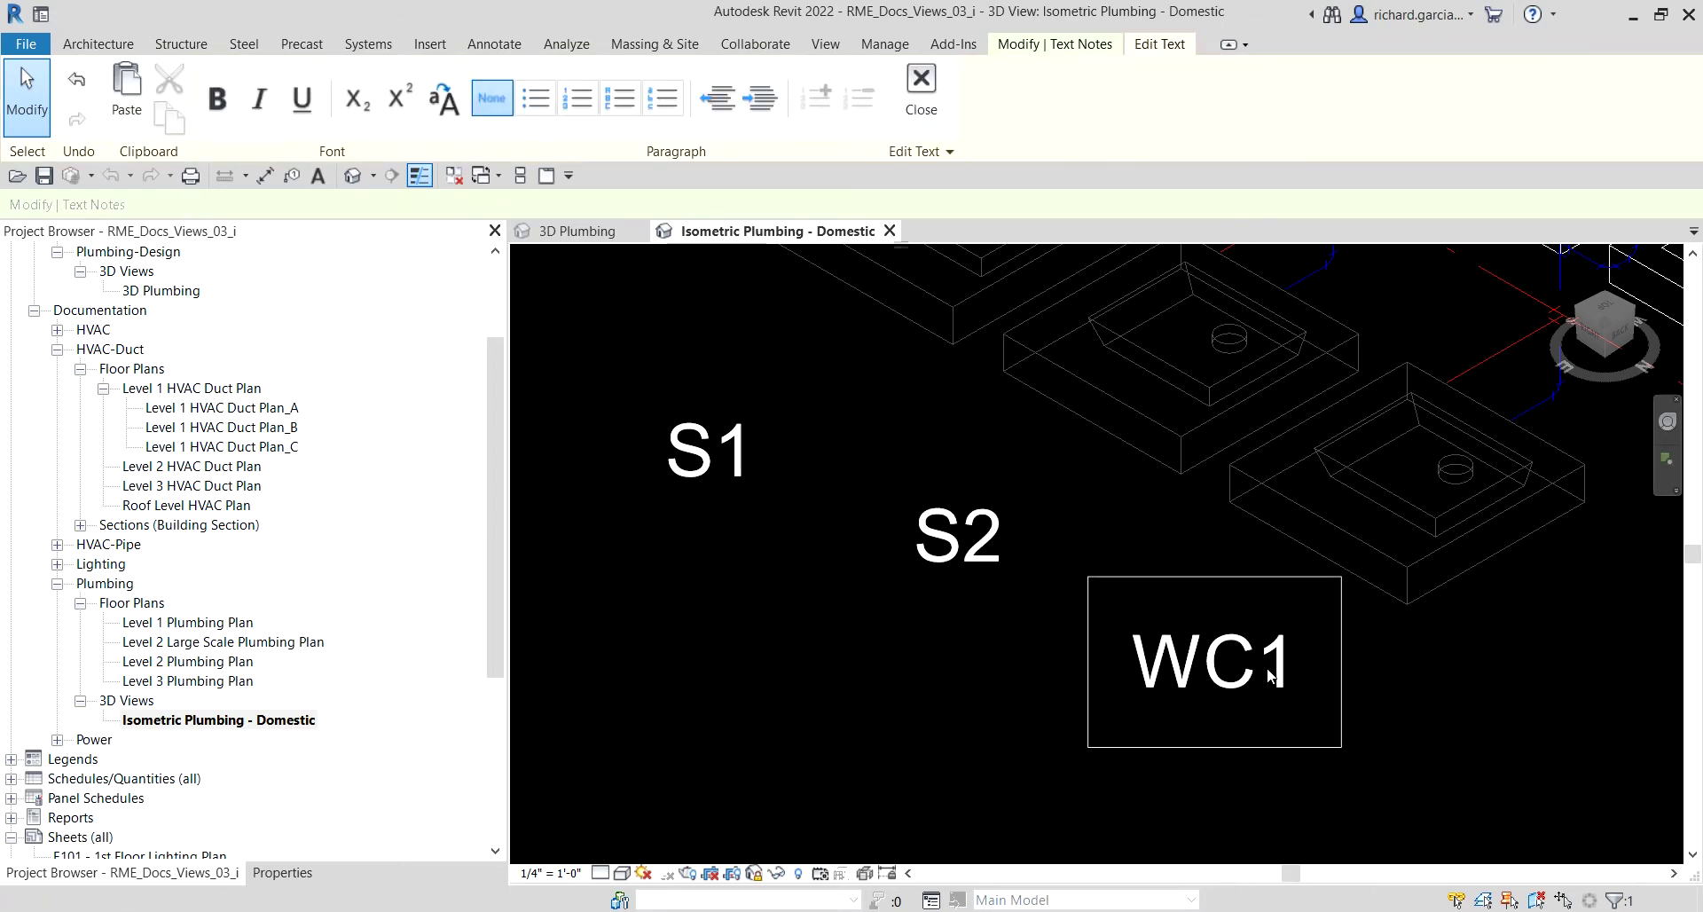
double_click(1268, 676)
text(S3)
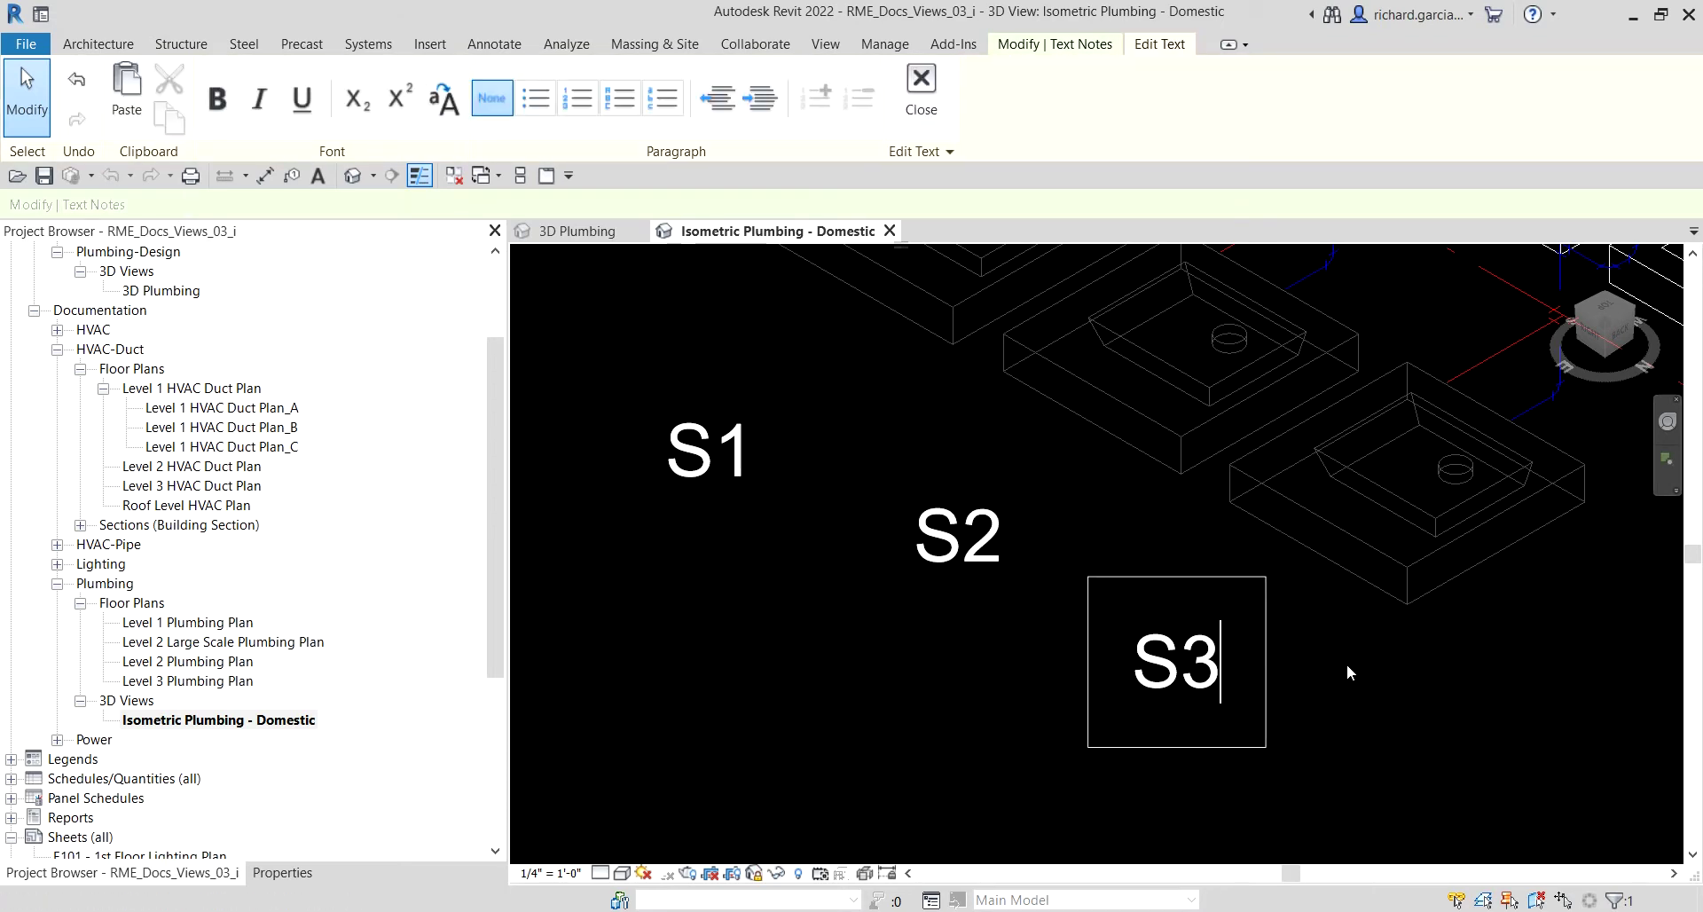
click(1393, 668)
scroll(1392, 666, down, 2)
key(Escape)
- Move the U1, S1, S2 and S3 notes closer to their fixtures and clear the selection
middle_drag(950, 653, 1018, 760)
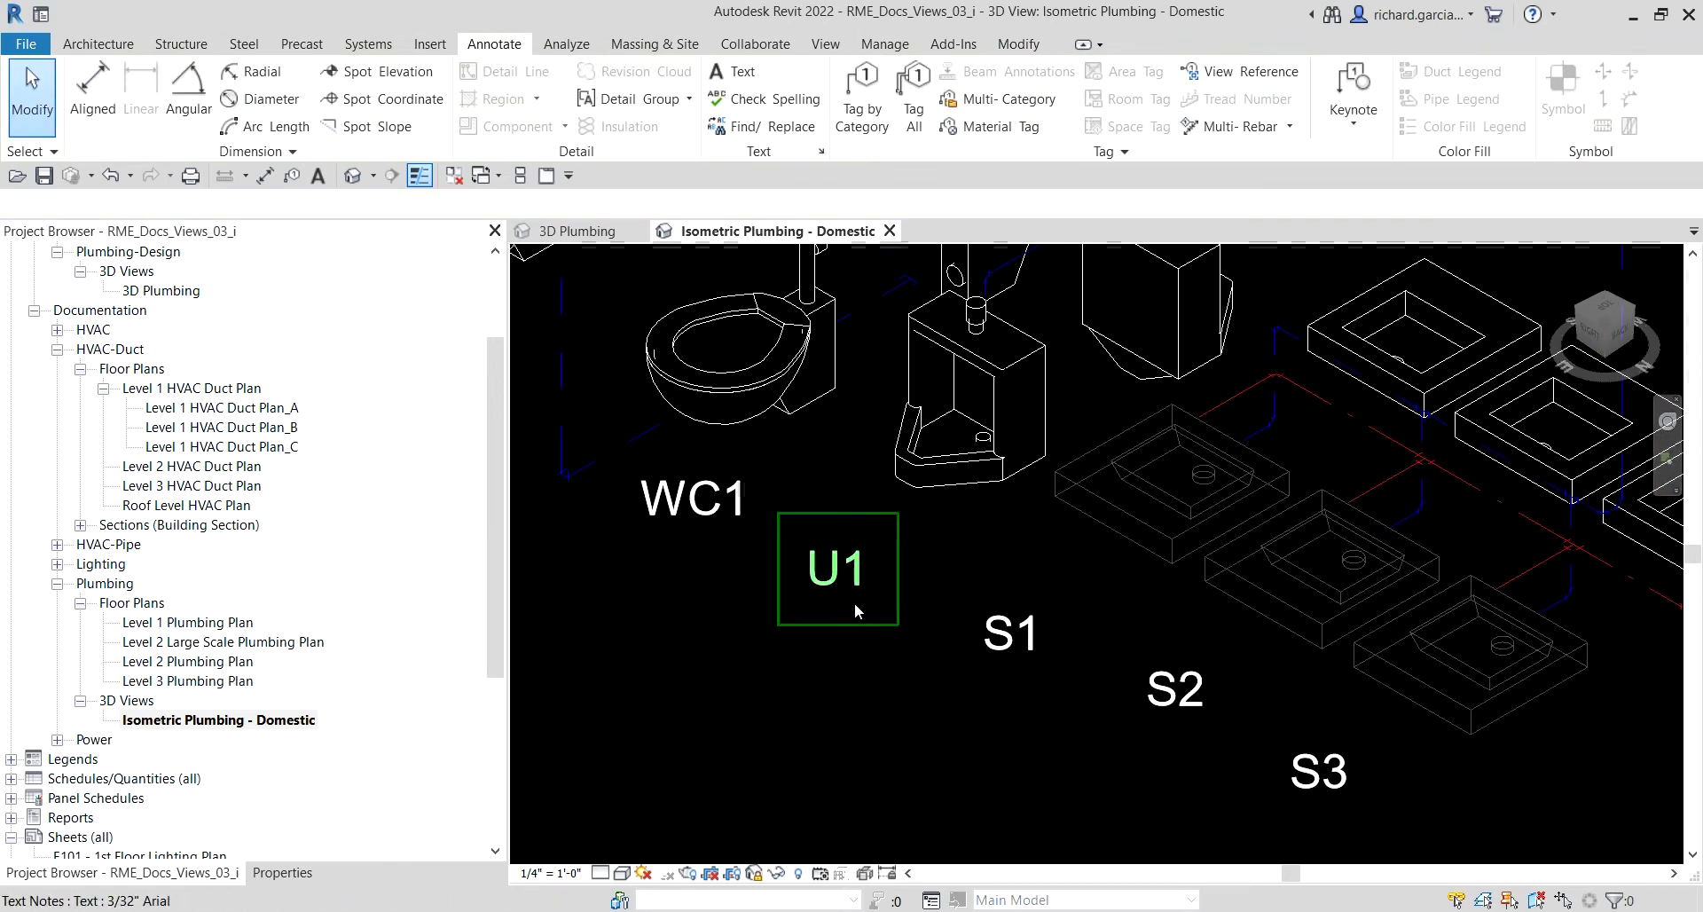
drag(854, 601, 886, 557)
drag(1011, 634, 1078, 571)
drag(1126, 685, 1176, 642)
middle_drag(1357, 731, 1112, 654)
drag(1076, 694, 1084, 680)
click(880, 635)
scroll(880, 635, down, 2)
scroll(880, 636, down, 6)
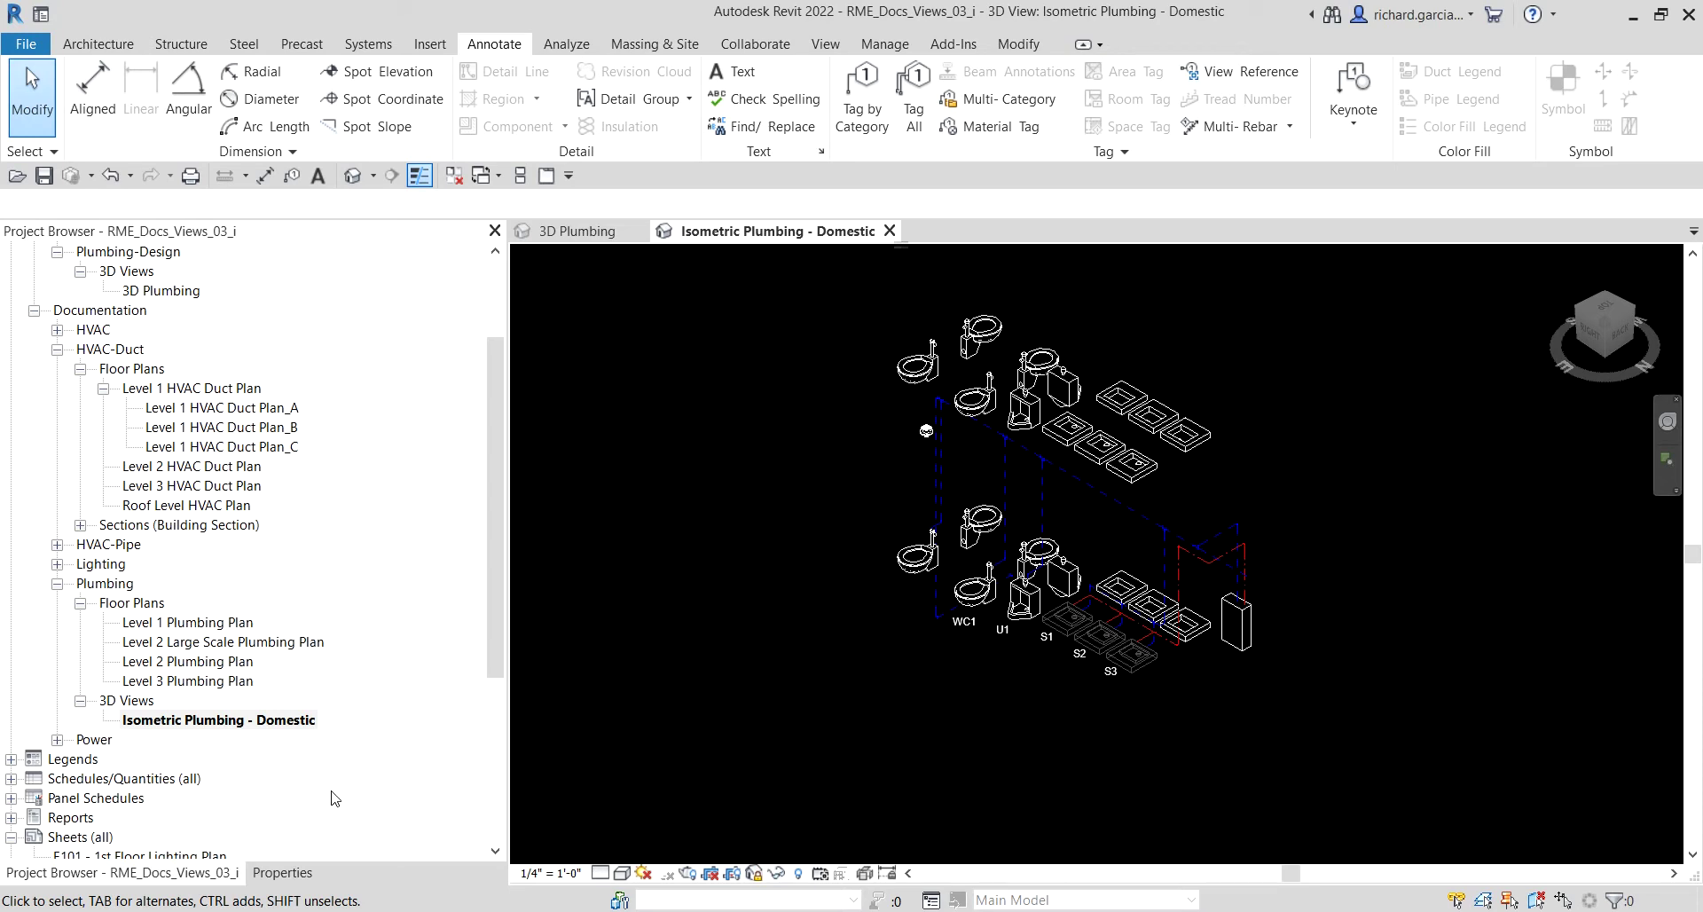
- Duplicate the Isometric Plumbing - Domestic 3D view without its annotations
click(197, 721)
right_click(197, 721)
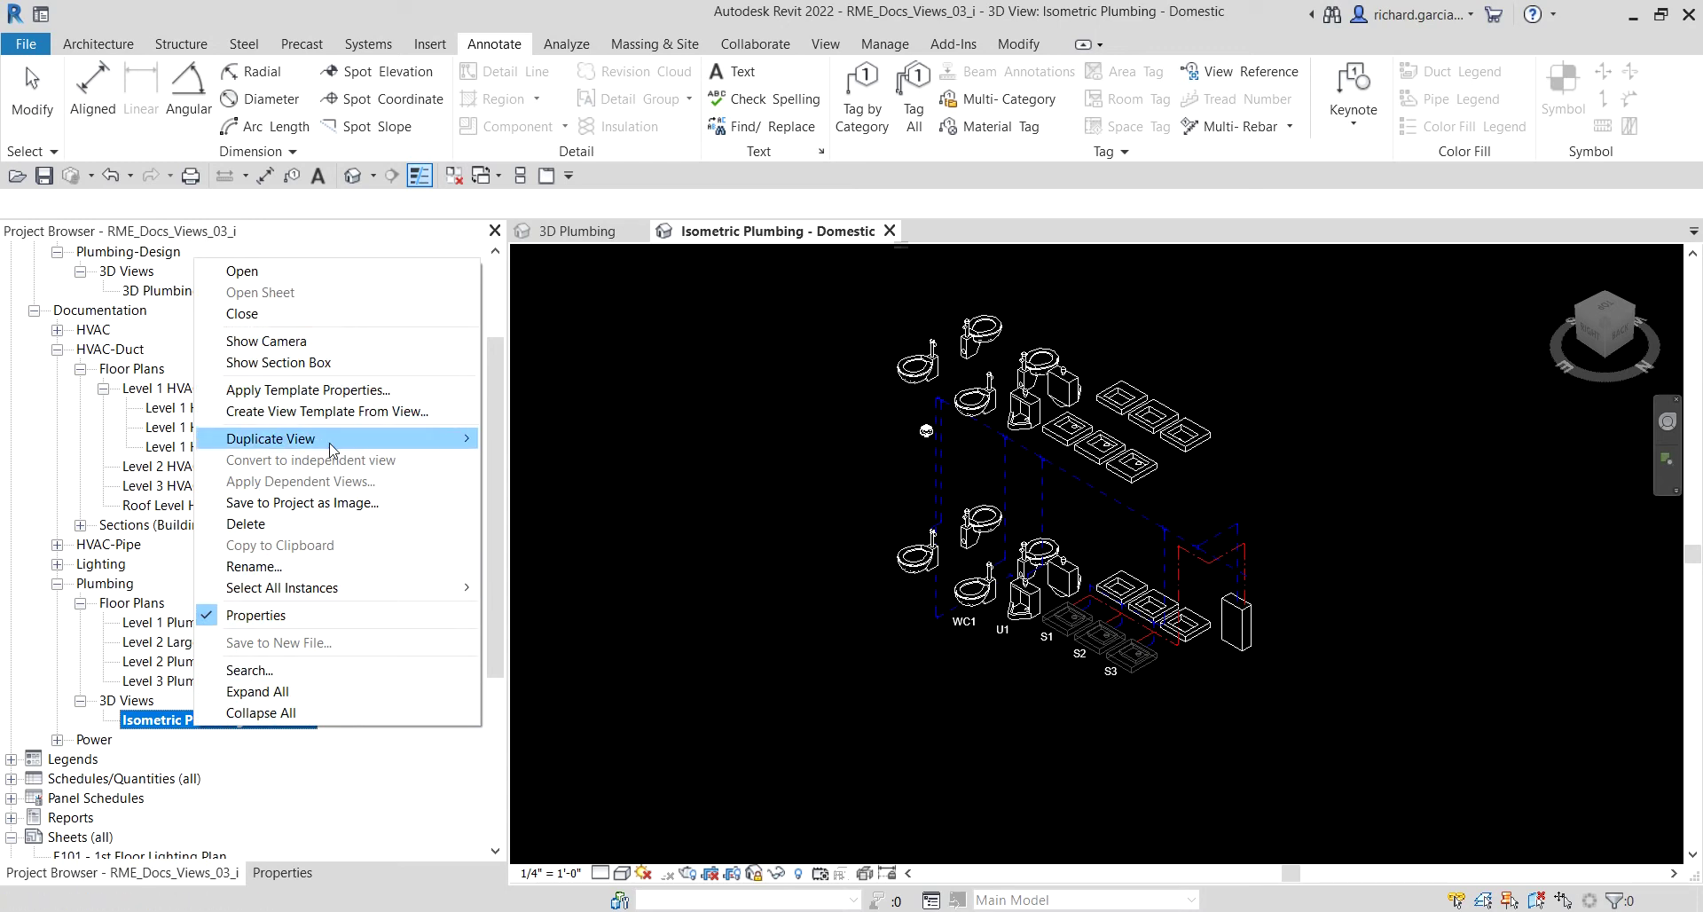
mouse_move(328, 439)
click(541, 444)
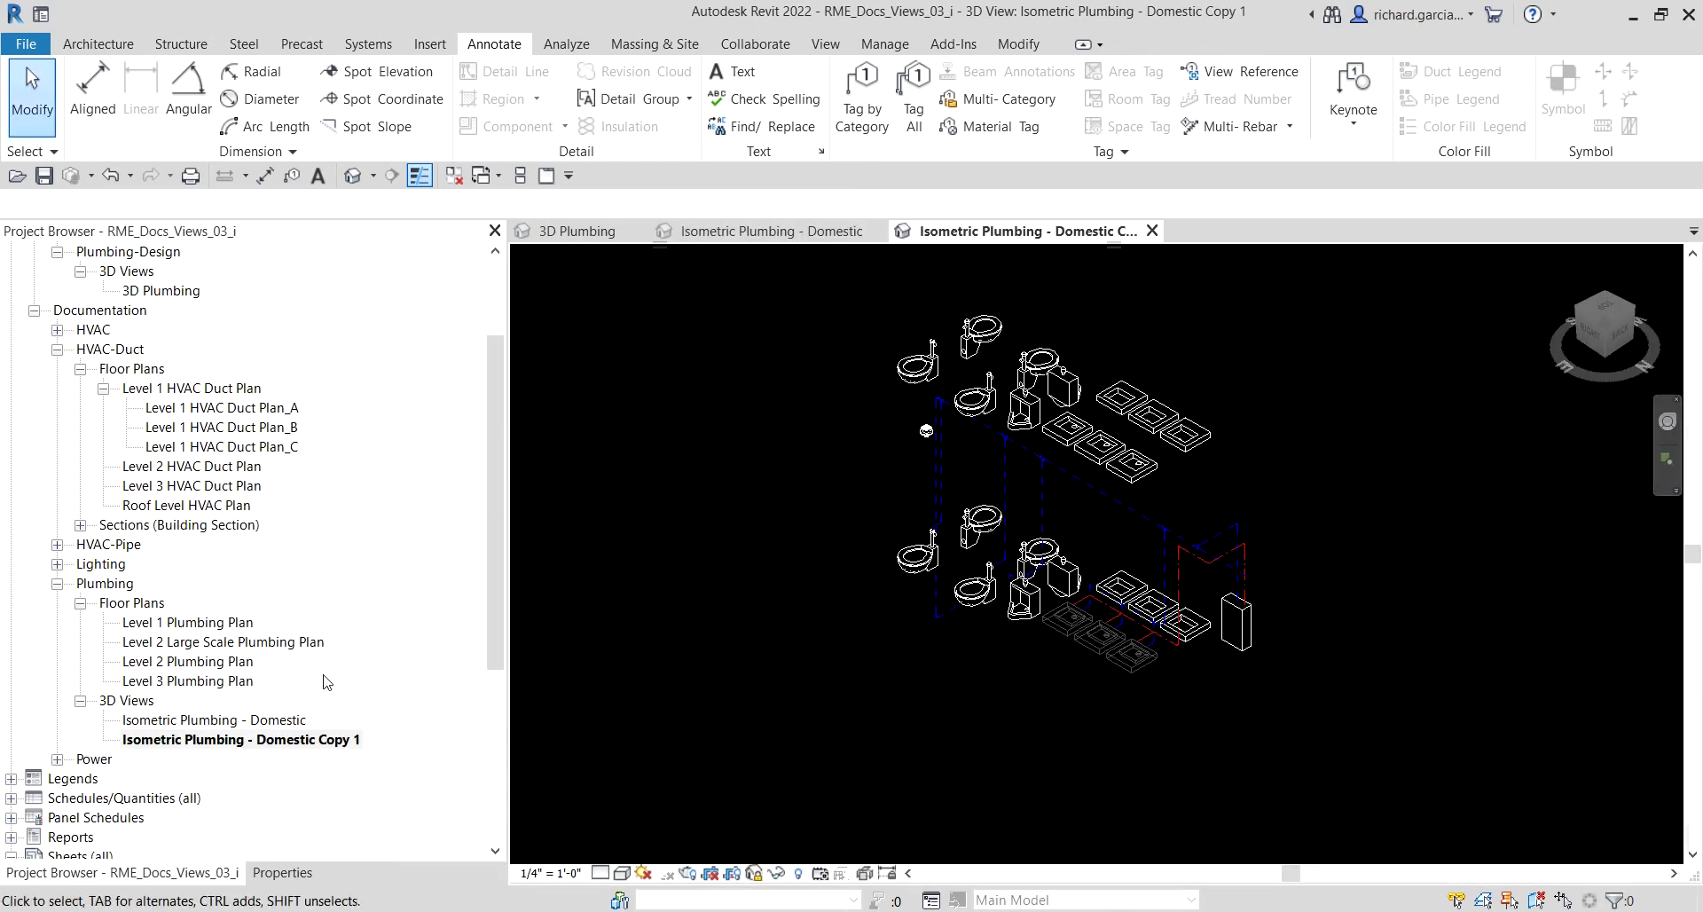
- Rename the duplicated 3D view as Isometric Plumbing - Sanitary Waste
right_click(312, 745)
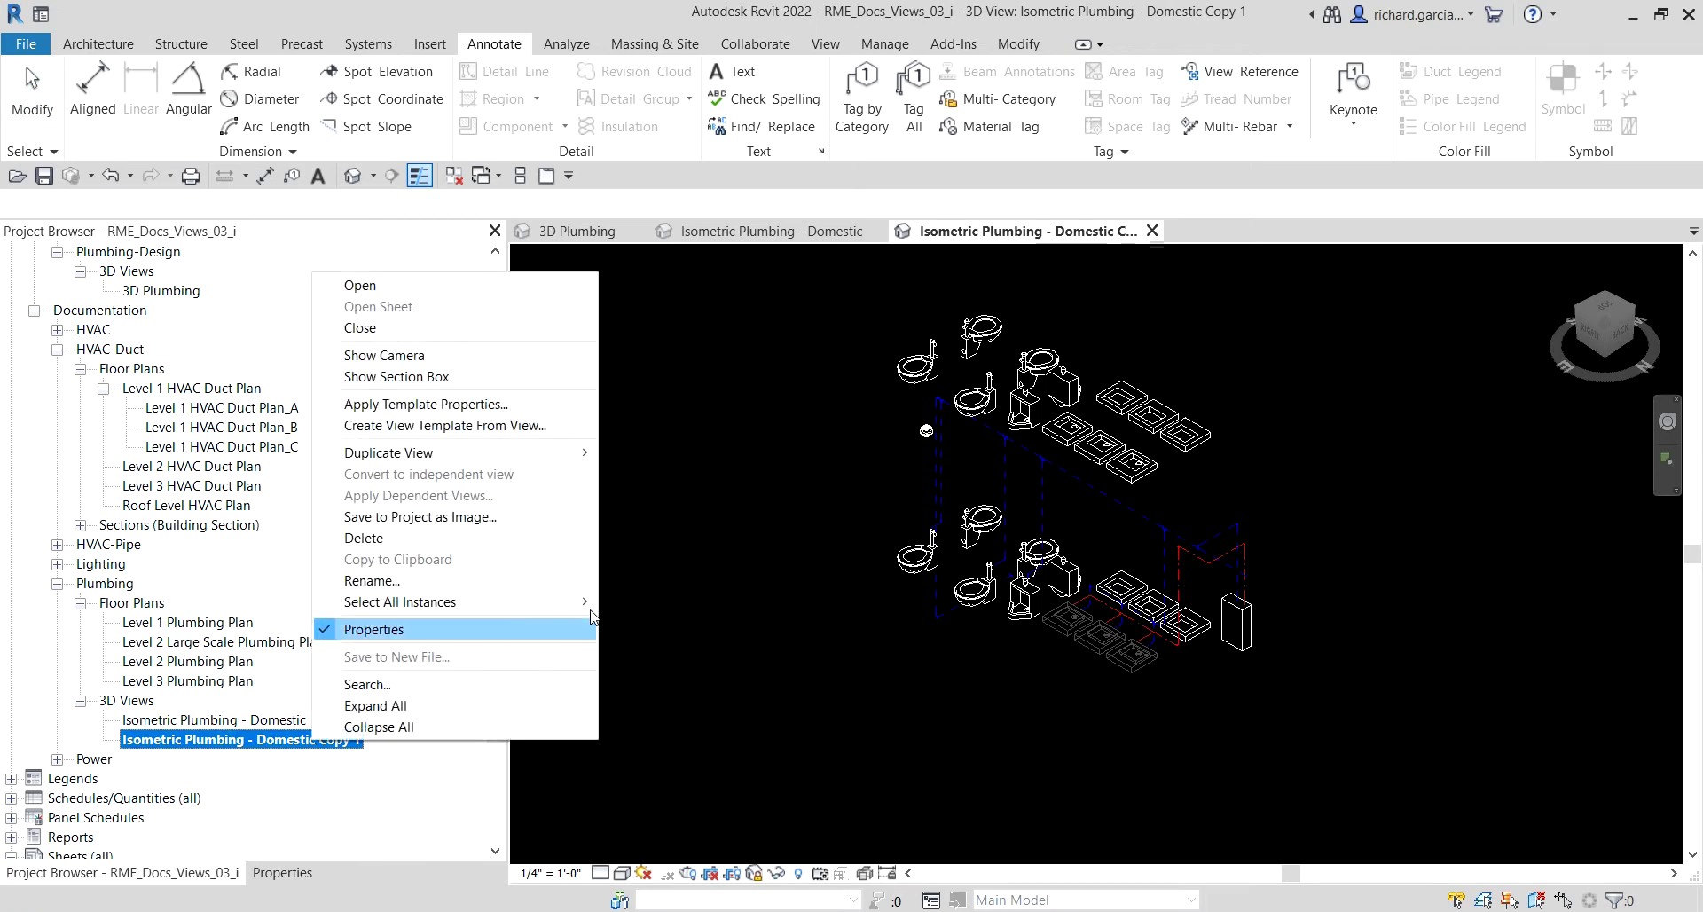
click(395, 582)
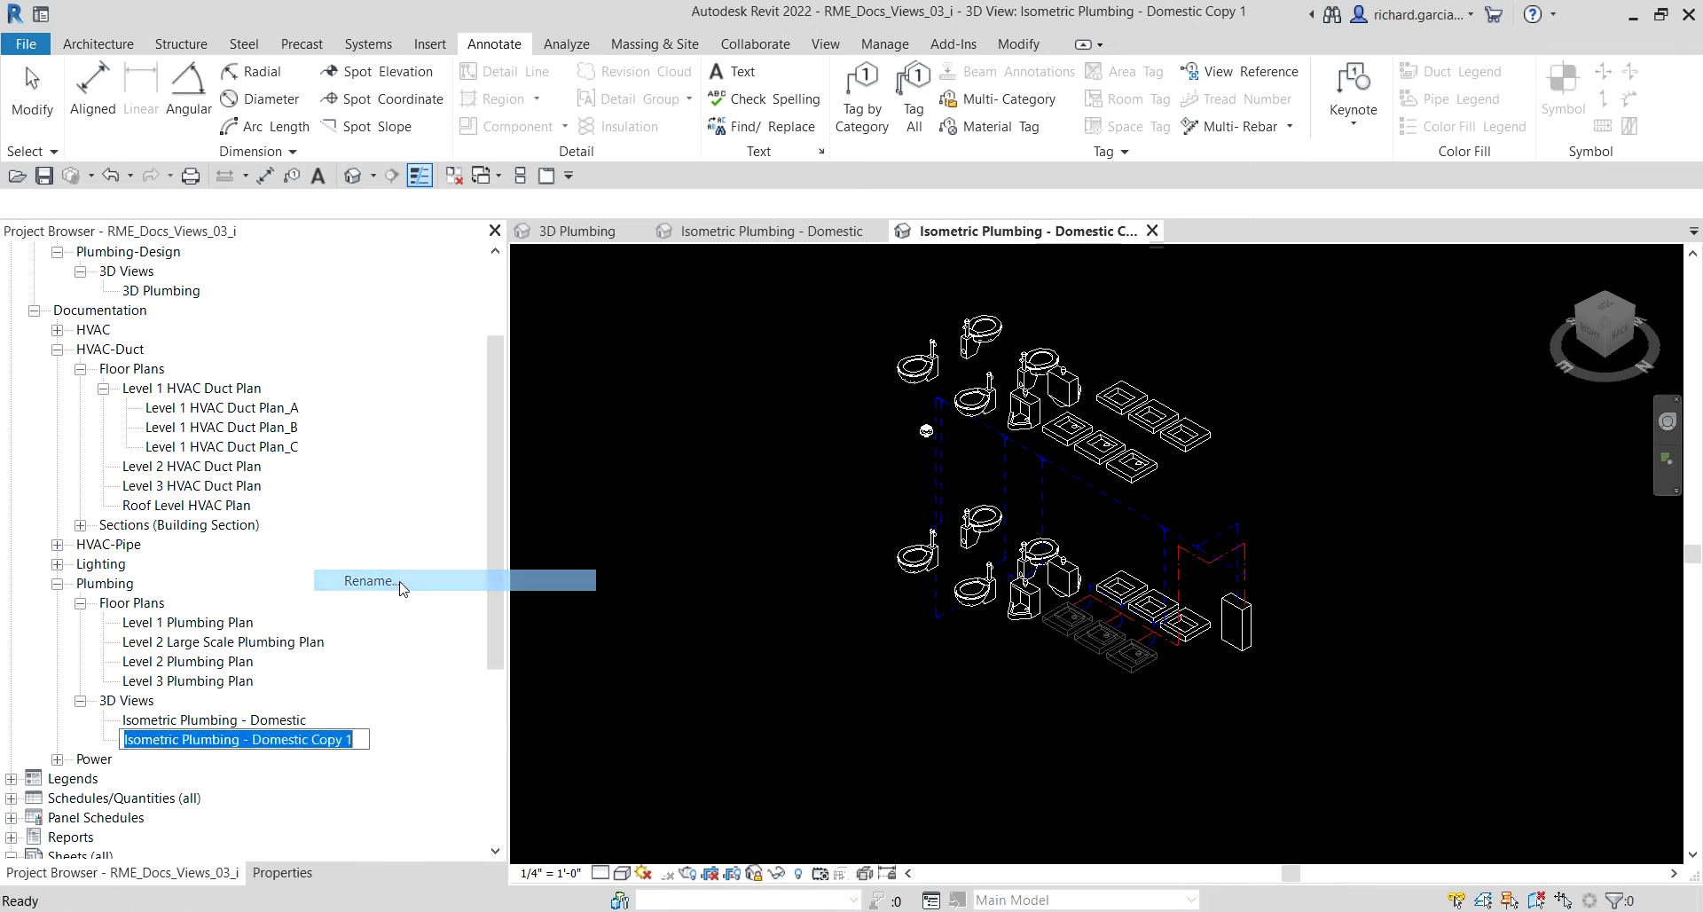
drag(252, 739, 416, 726)
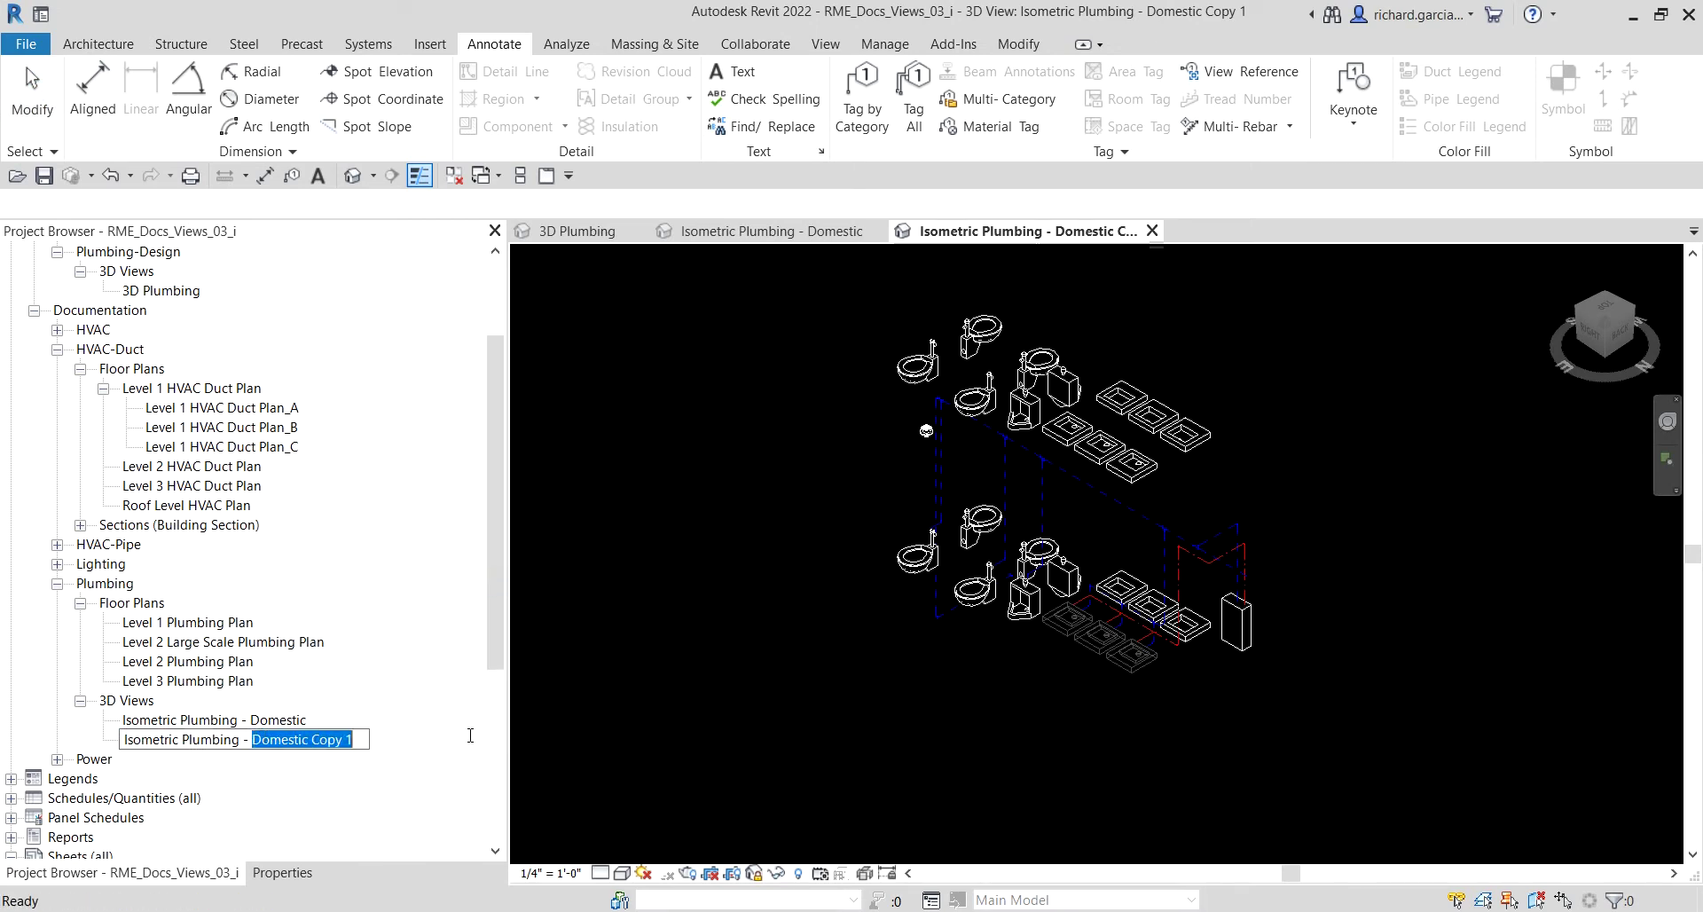
text(Sa)
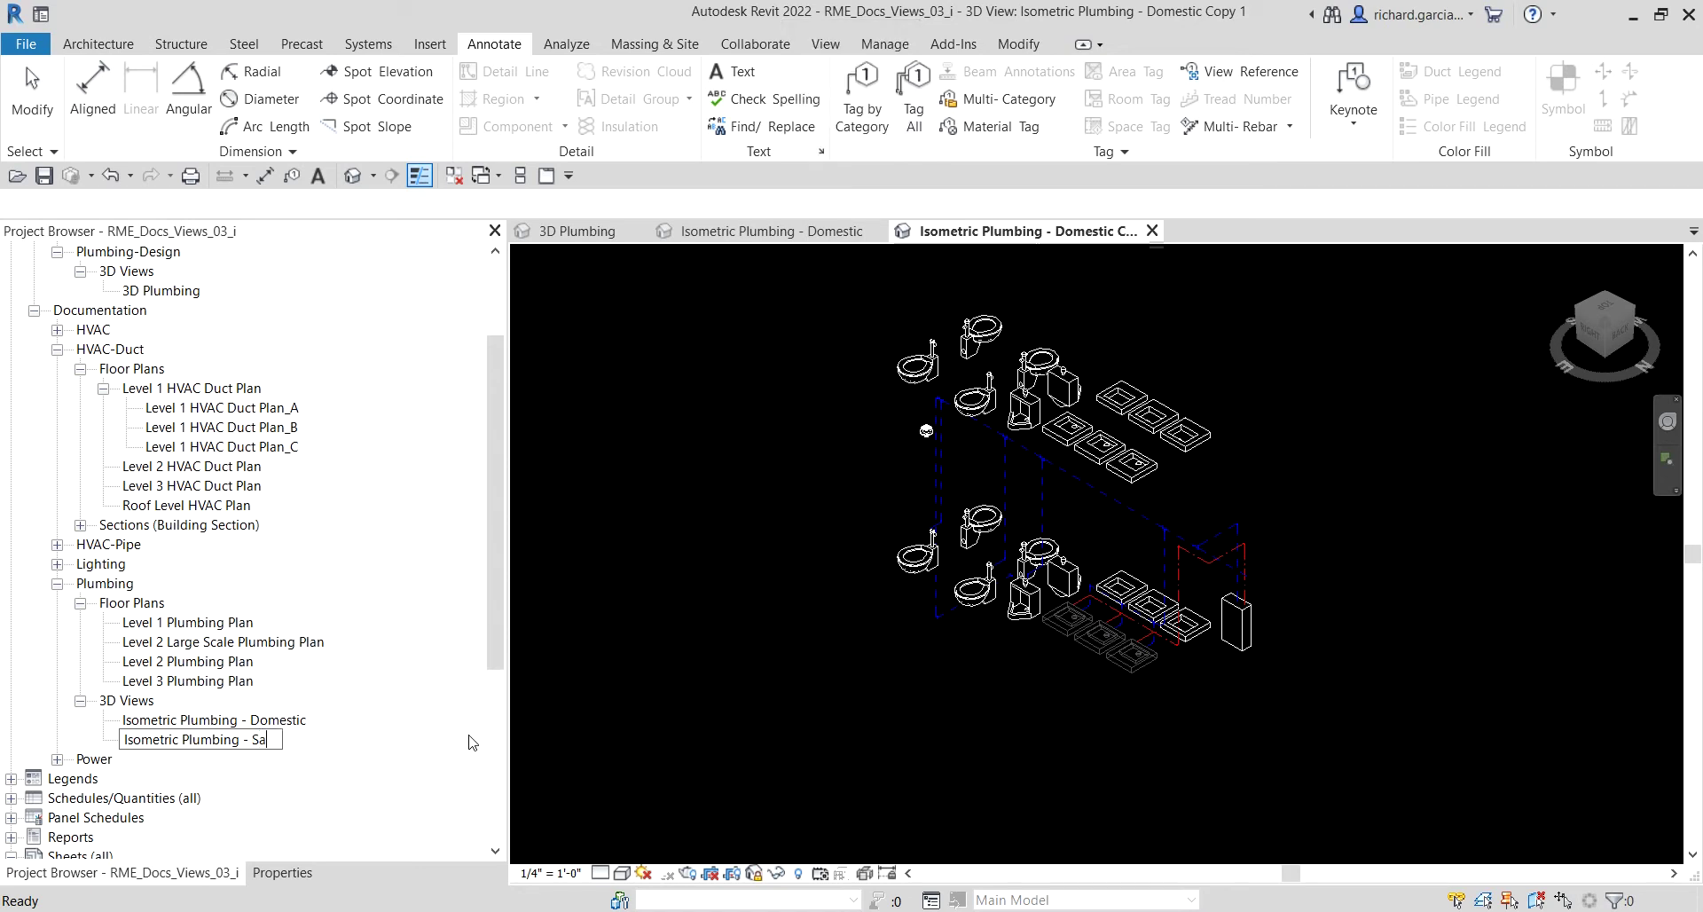
text(nitary Wastwe)
key(Return)
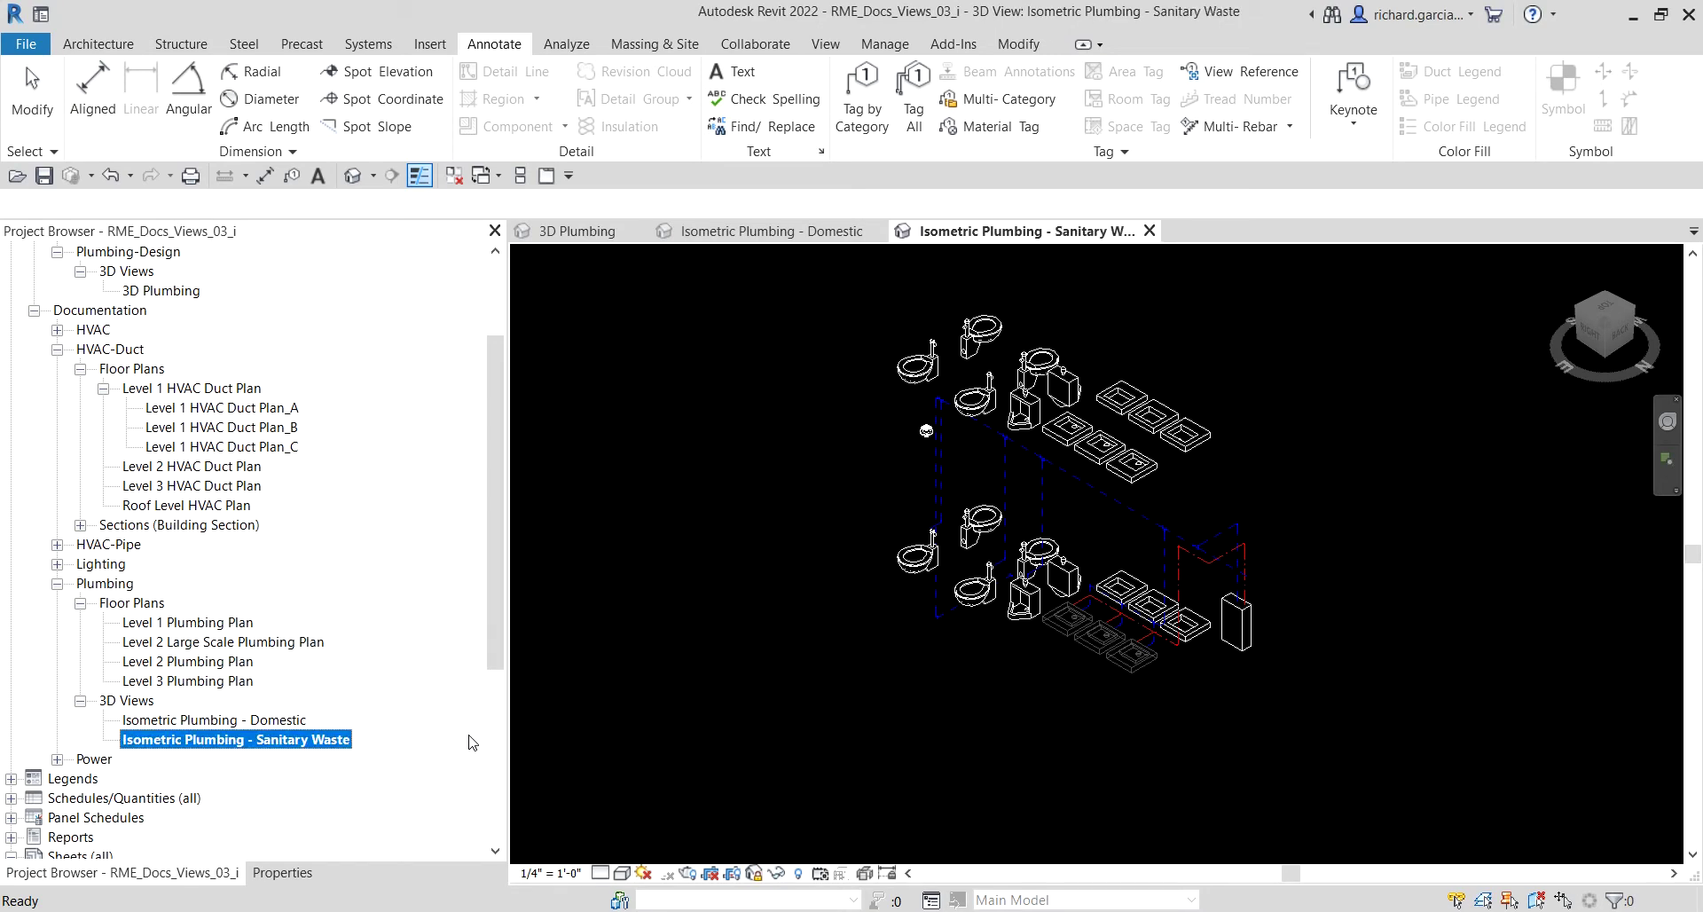
- Select the entire connected blue cold water pipe network and hide its elements in the sanitary waste view
scroll(1105, 567, up, 3)
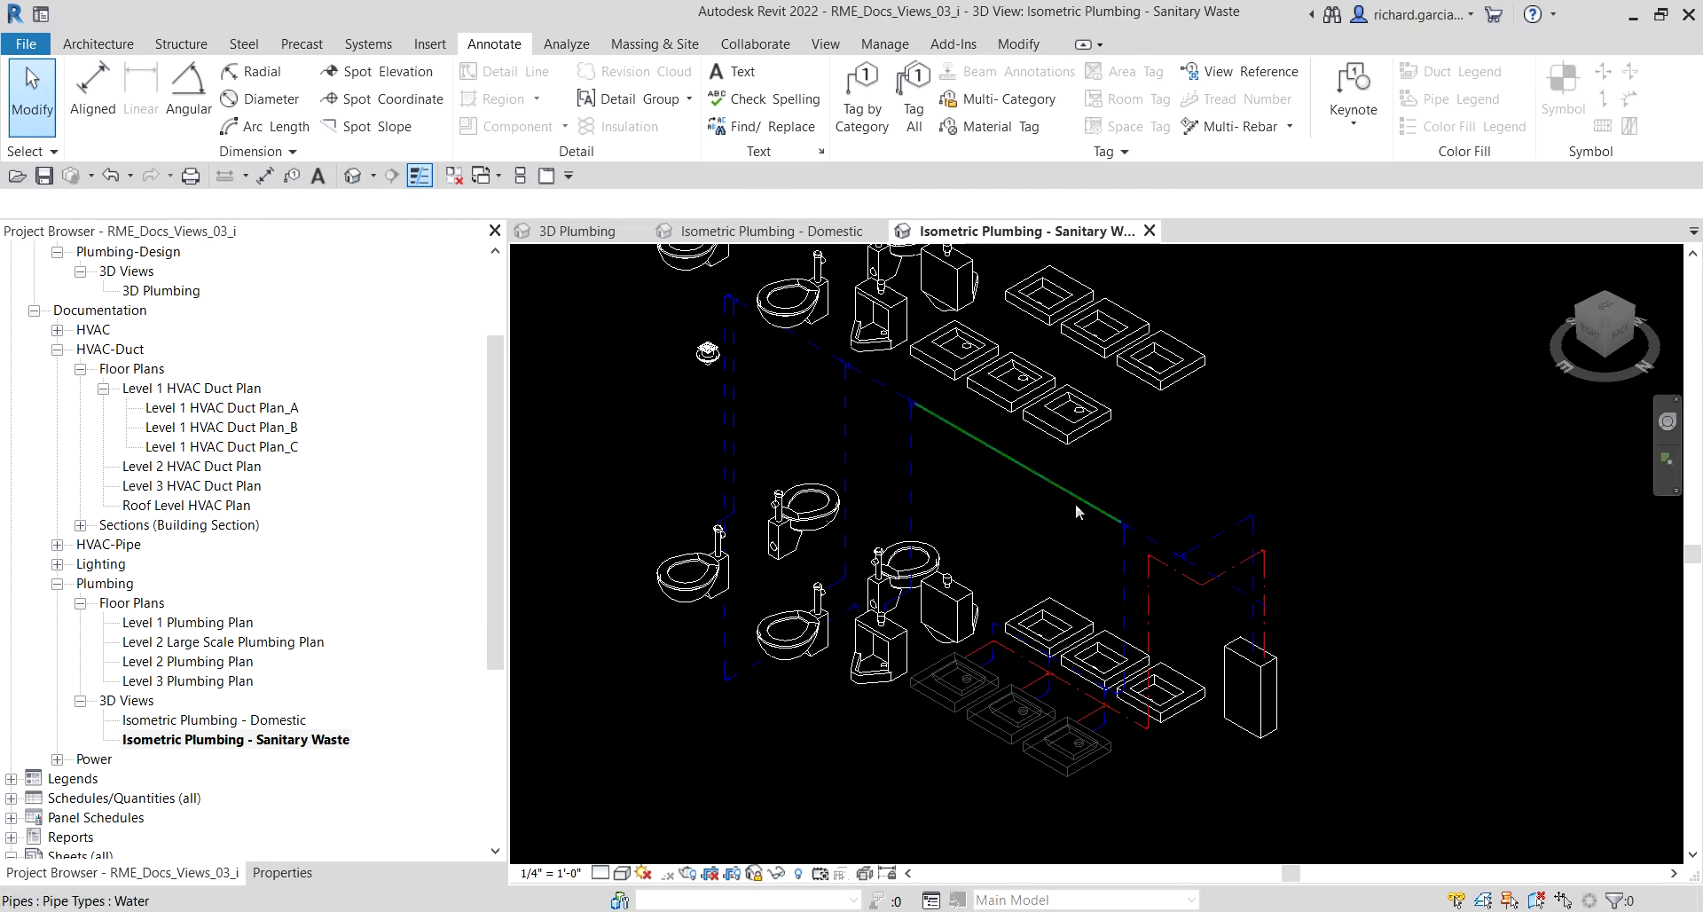
scroll(1140, 566, up, 3)
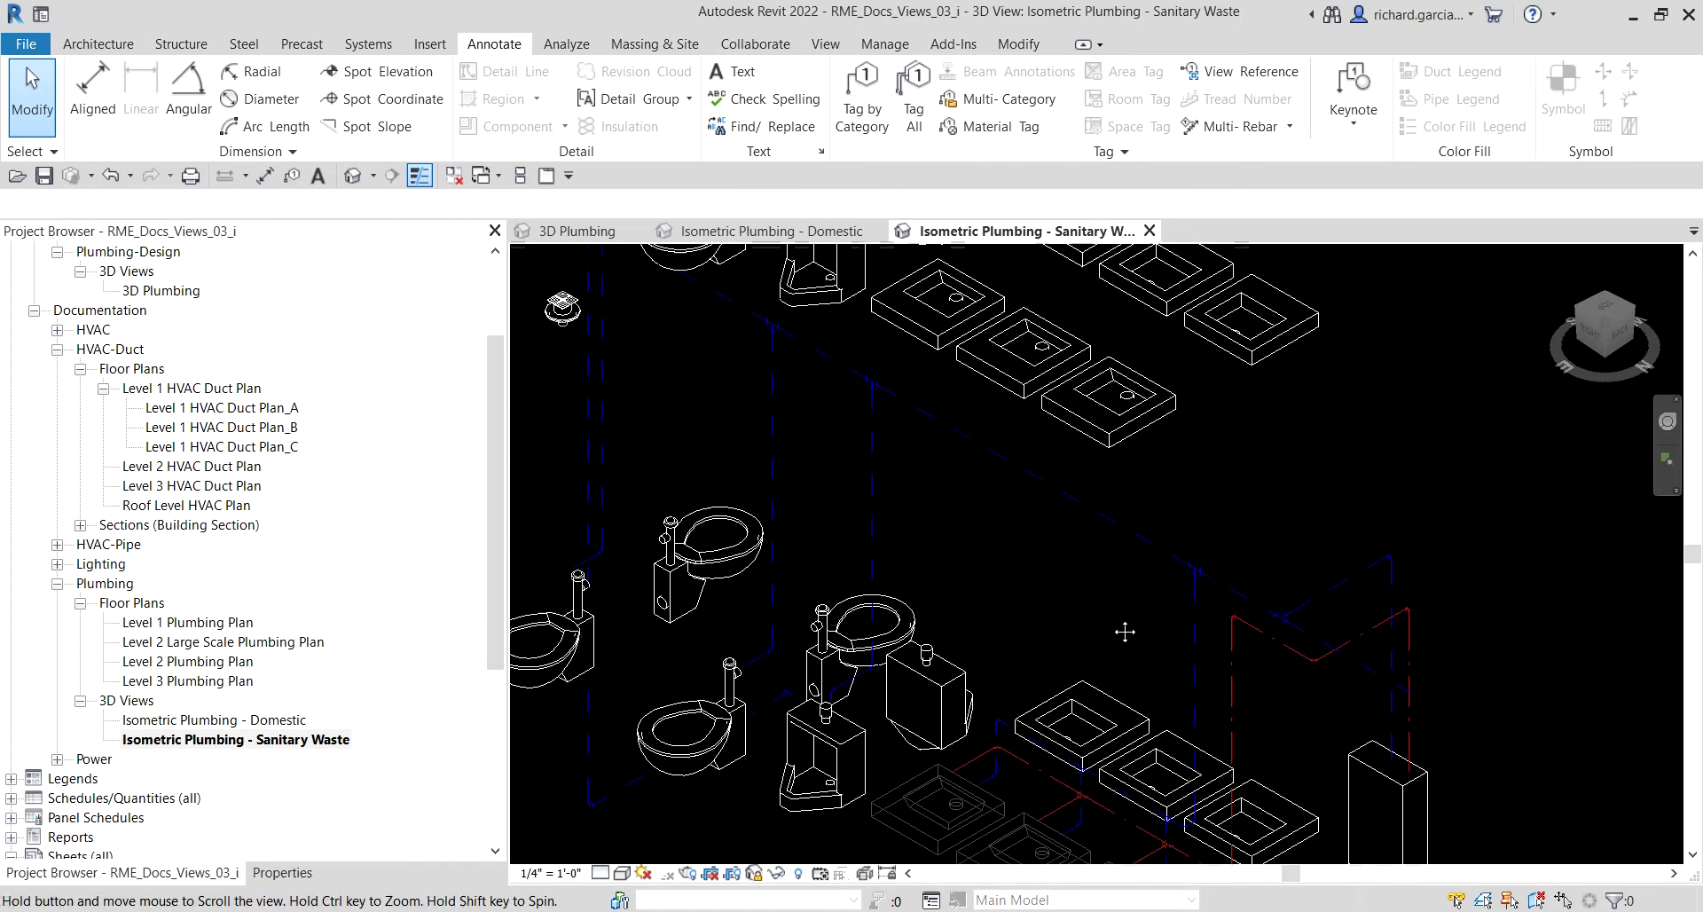
middle_drag(1140, 568, 1127, 633)
scroll(1130, 595, down, 4)
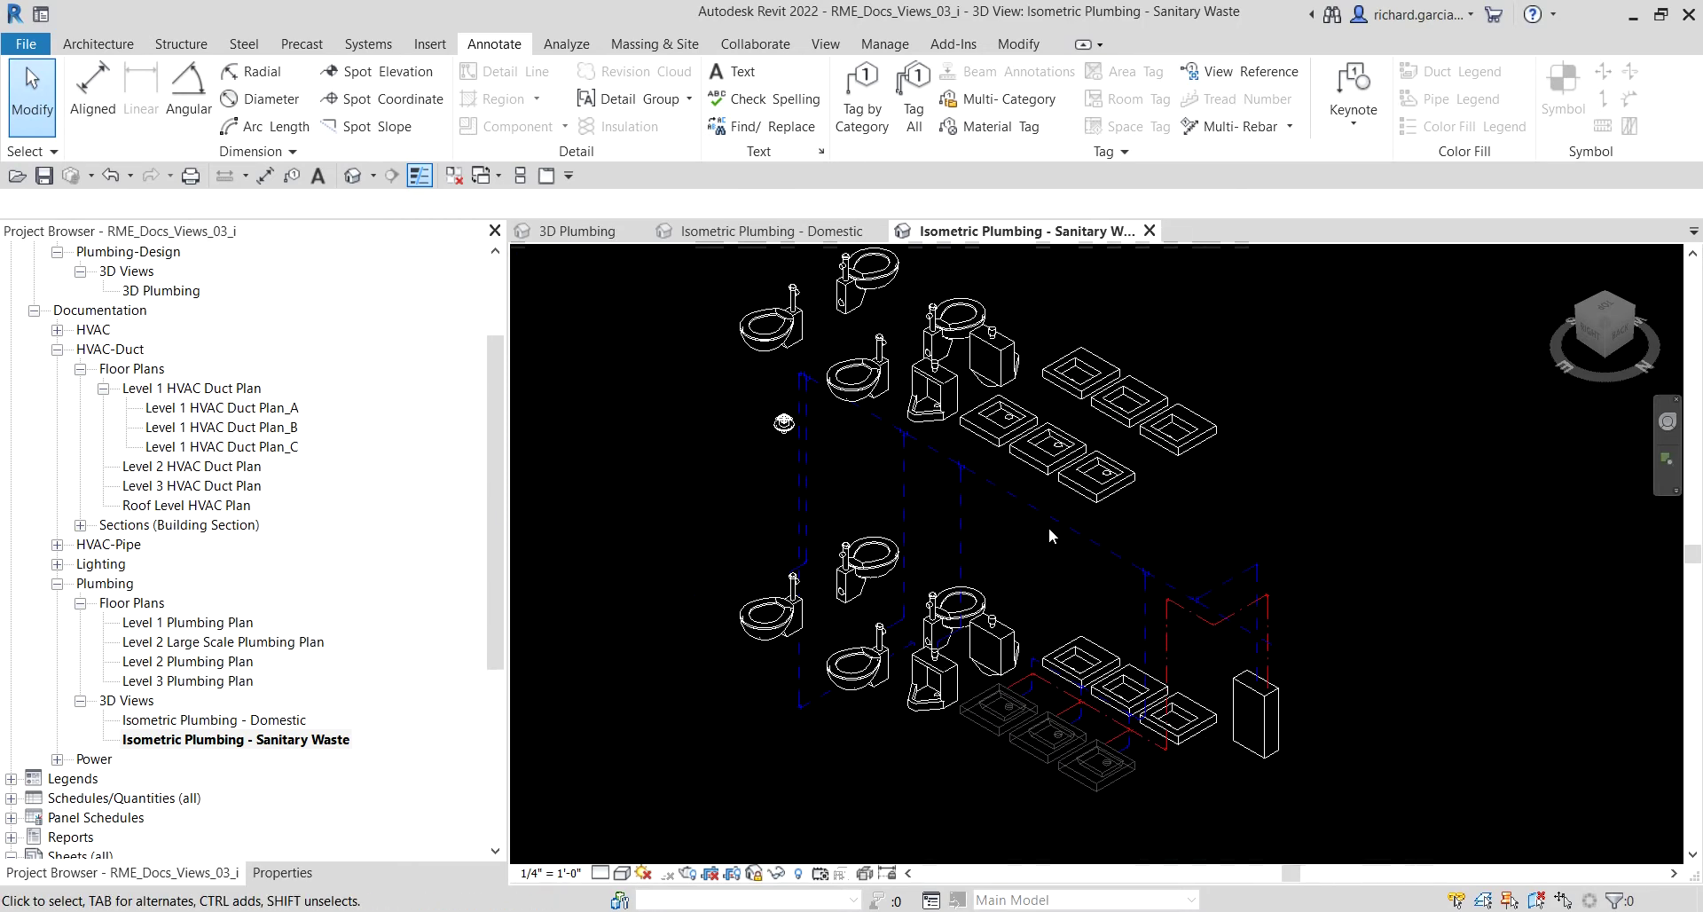
key(Tab)
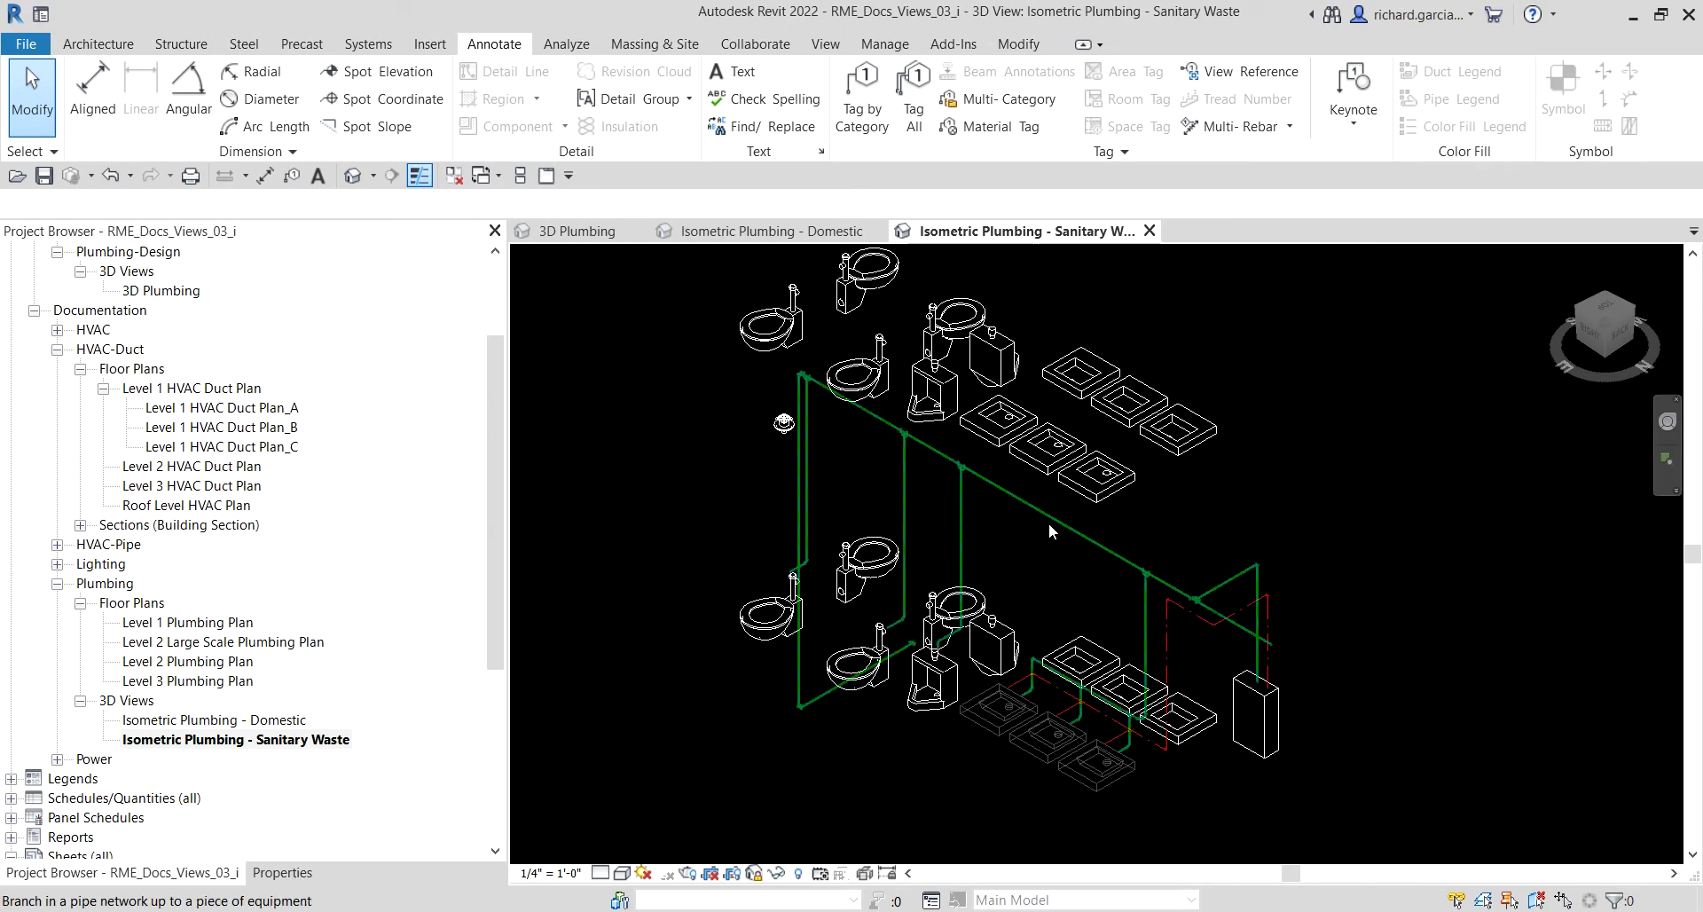
click(1048, 525)
right_click(1049, 525)
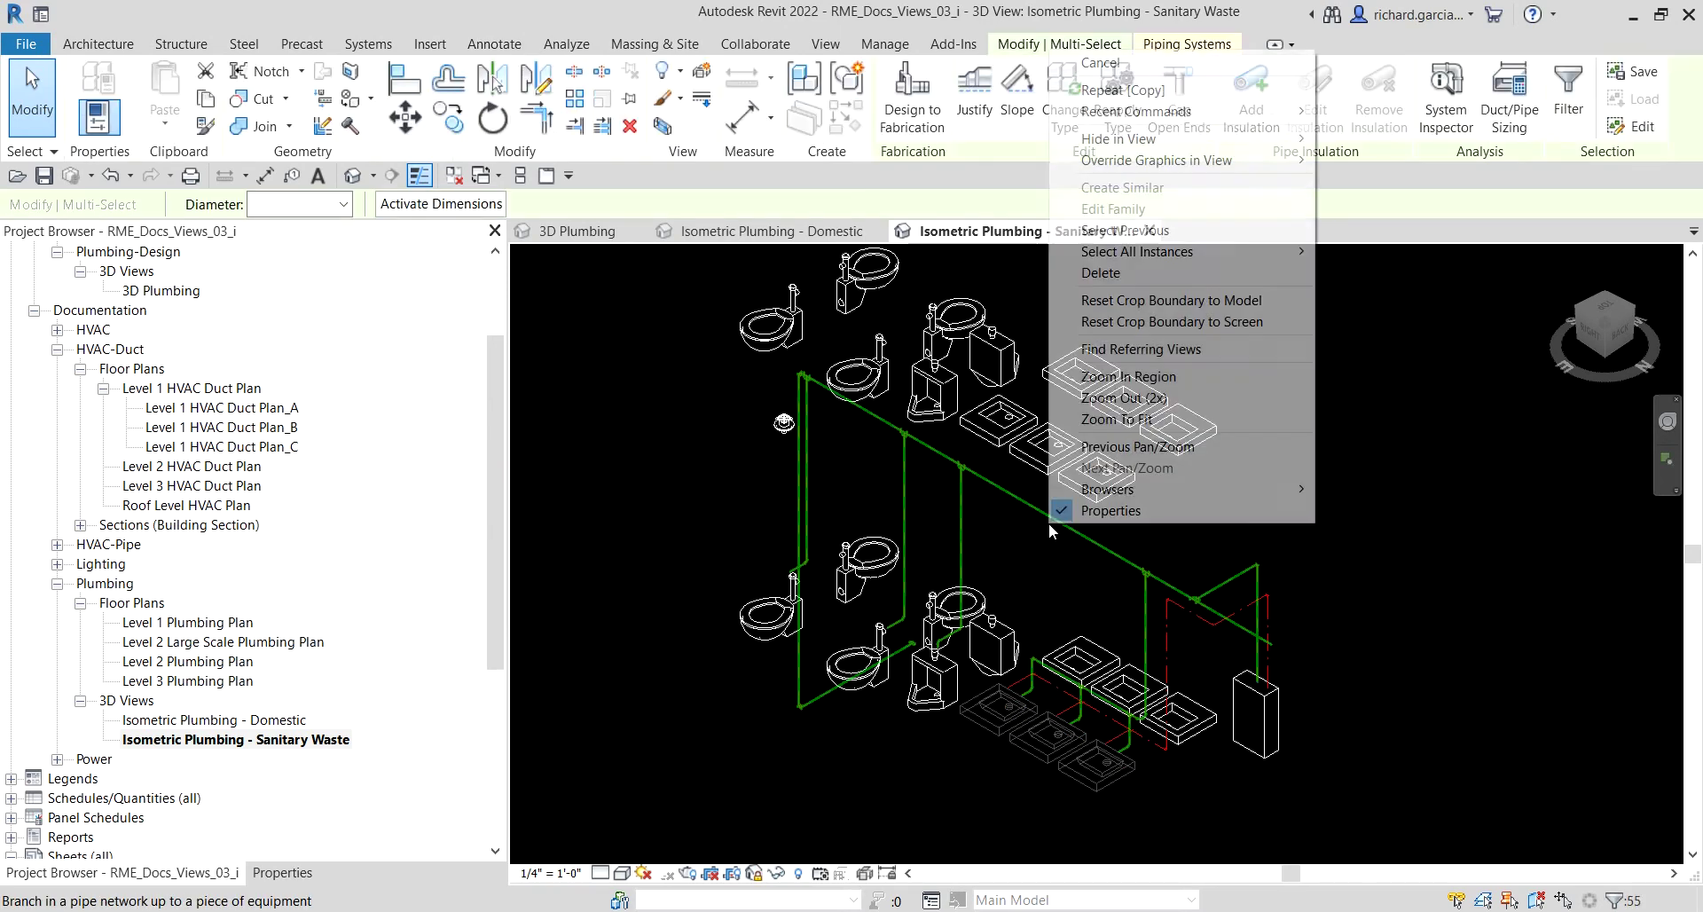
mouse_move(1232, 145)
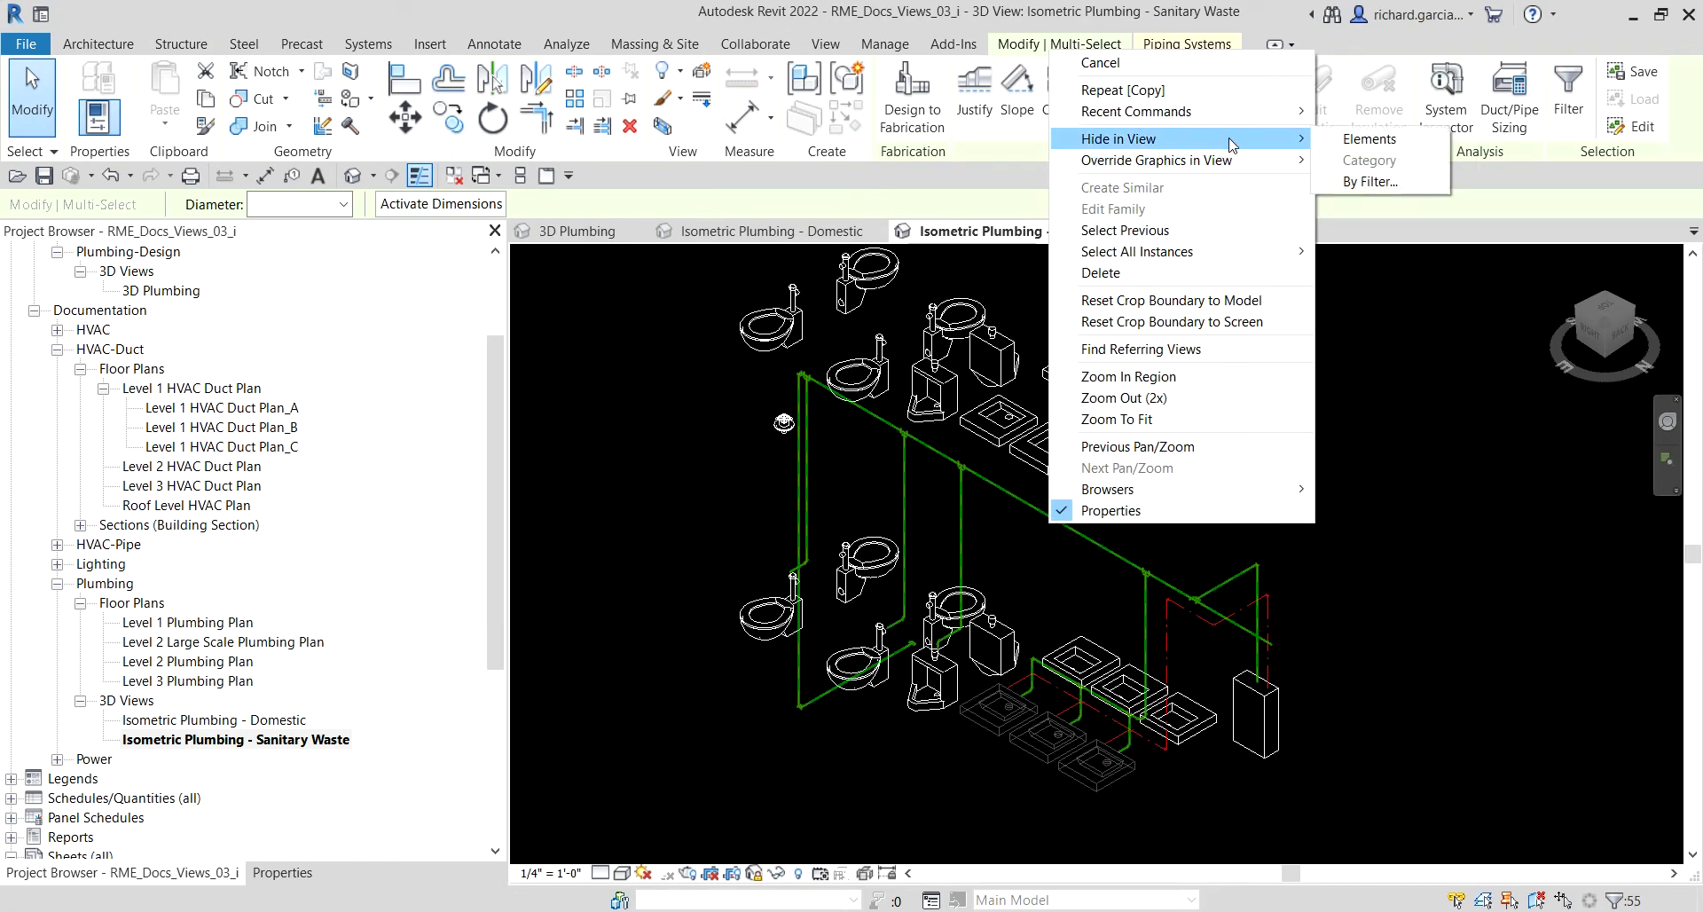
click(1367, 147)
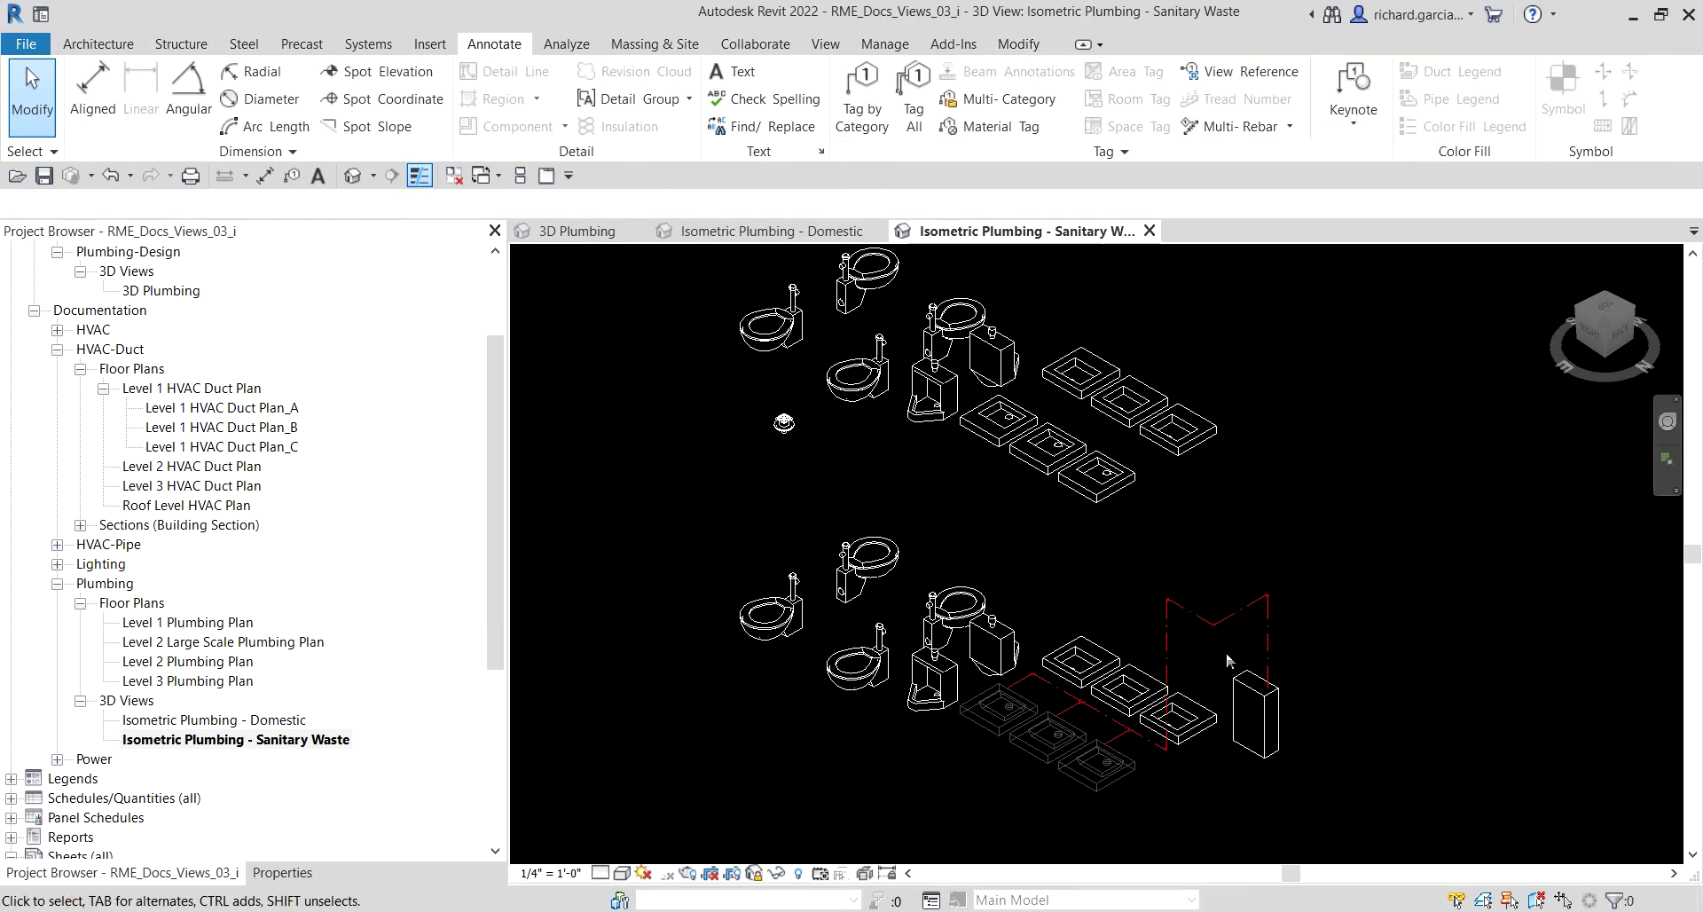
- Select the entire connected red hot water pipe network and hide its elements in the sanitary waste view
scroll(1344, 395, up, 5)
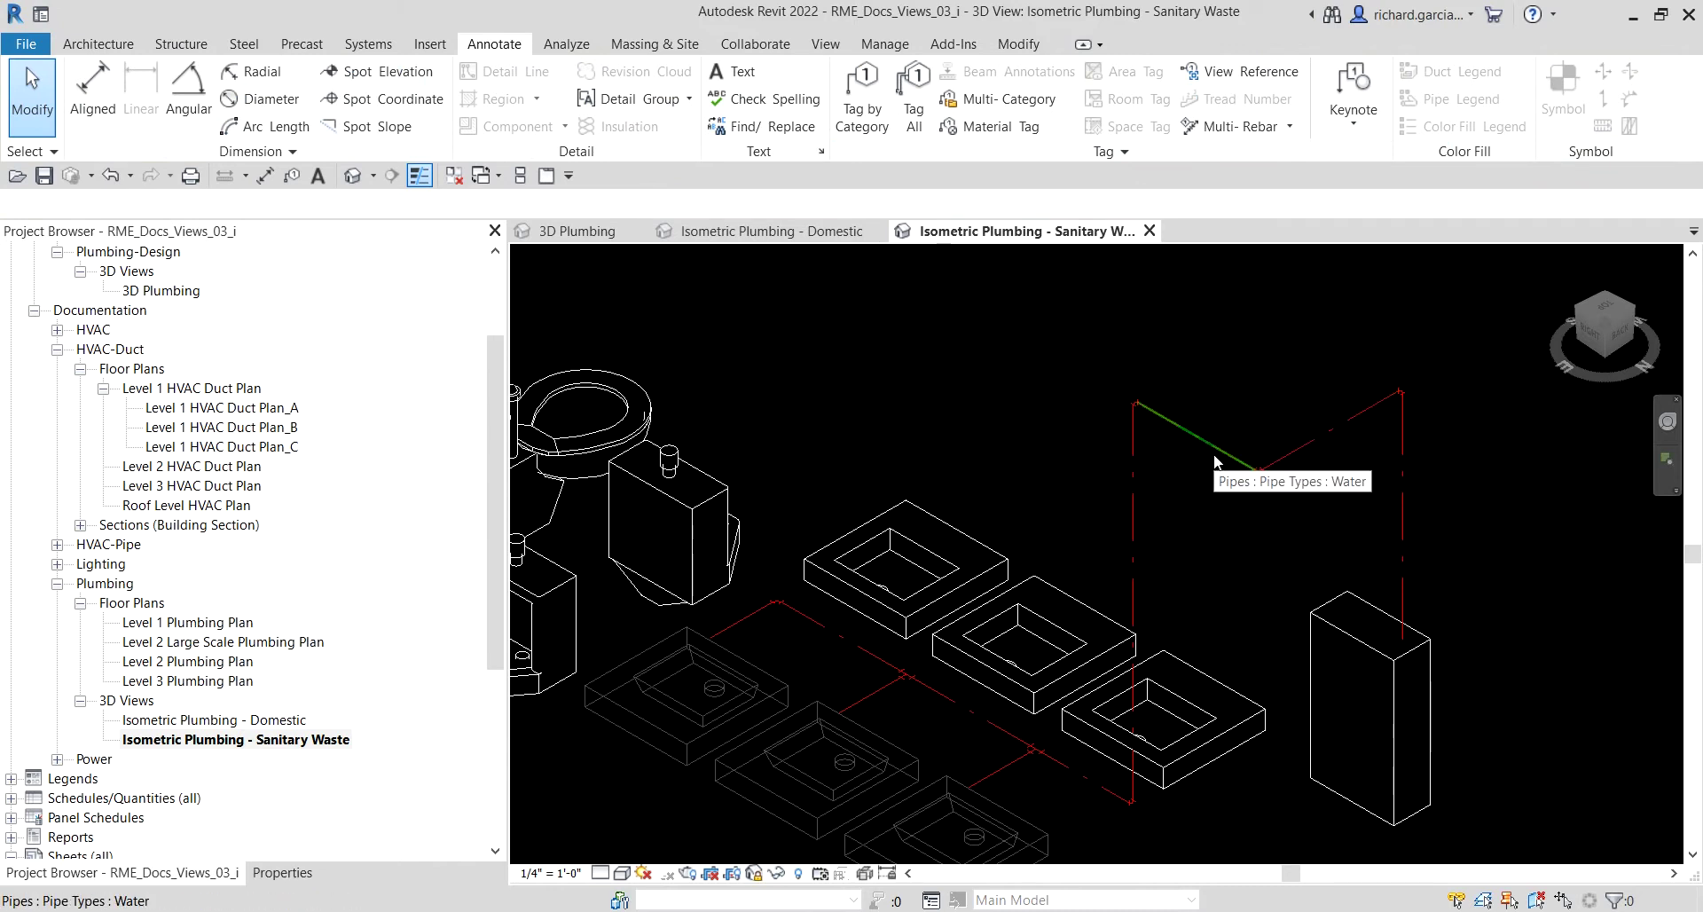
key(Tab)
key(Tab)
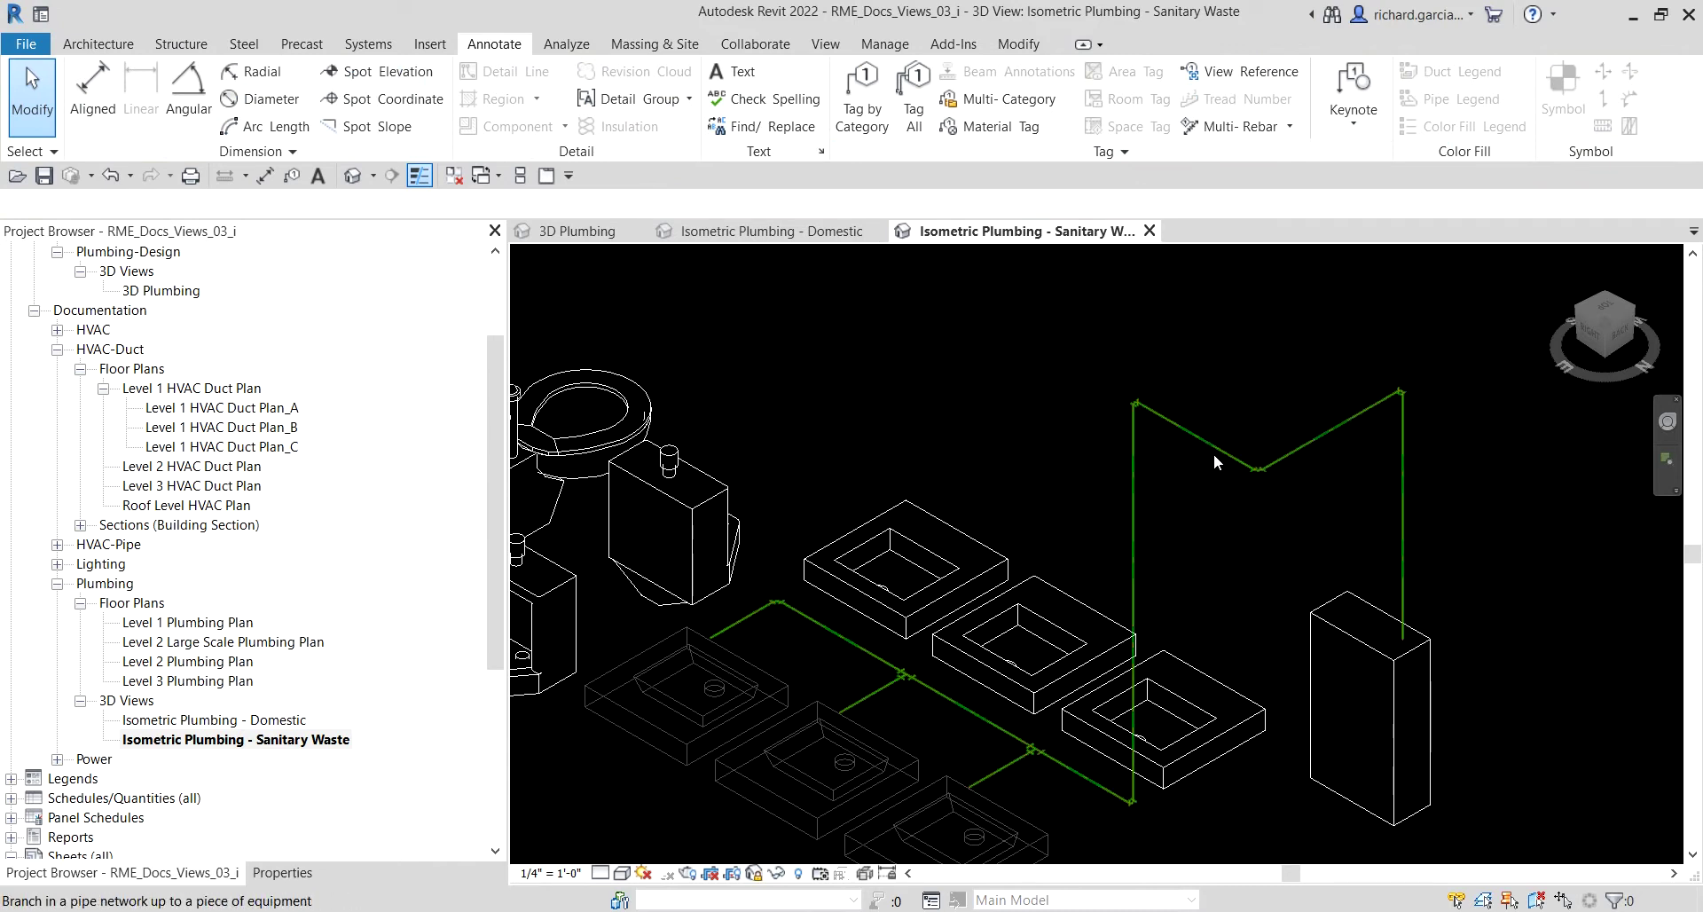
click(1213, 455)
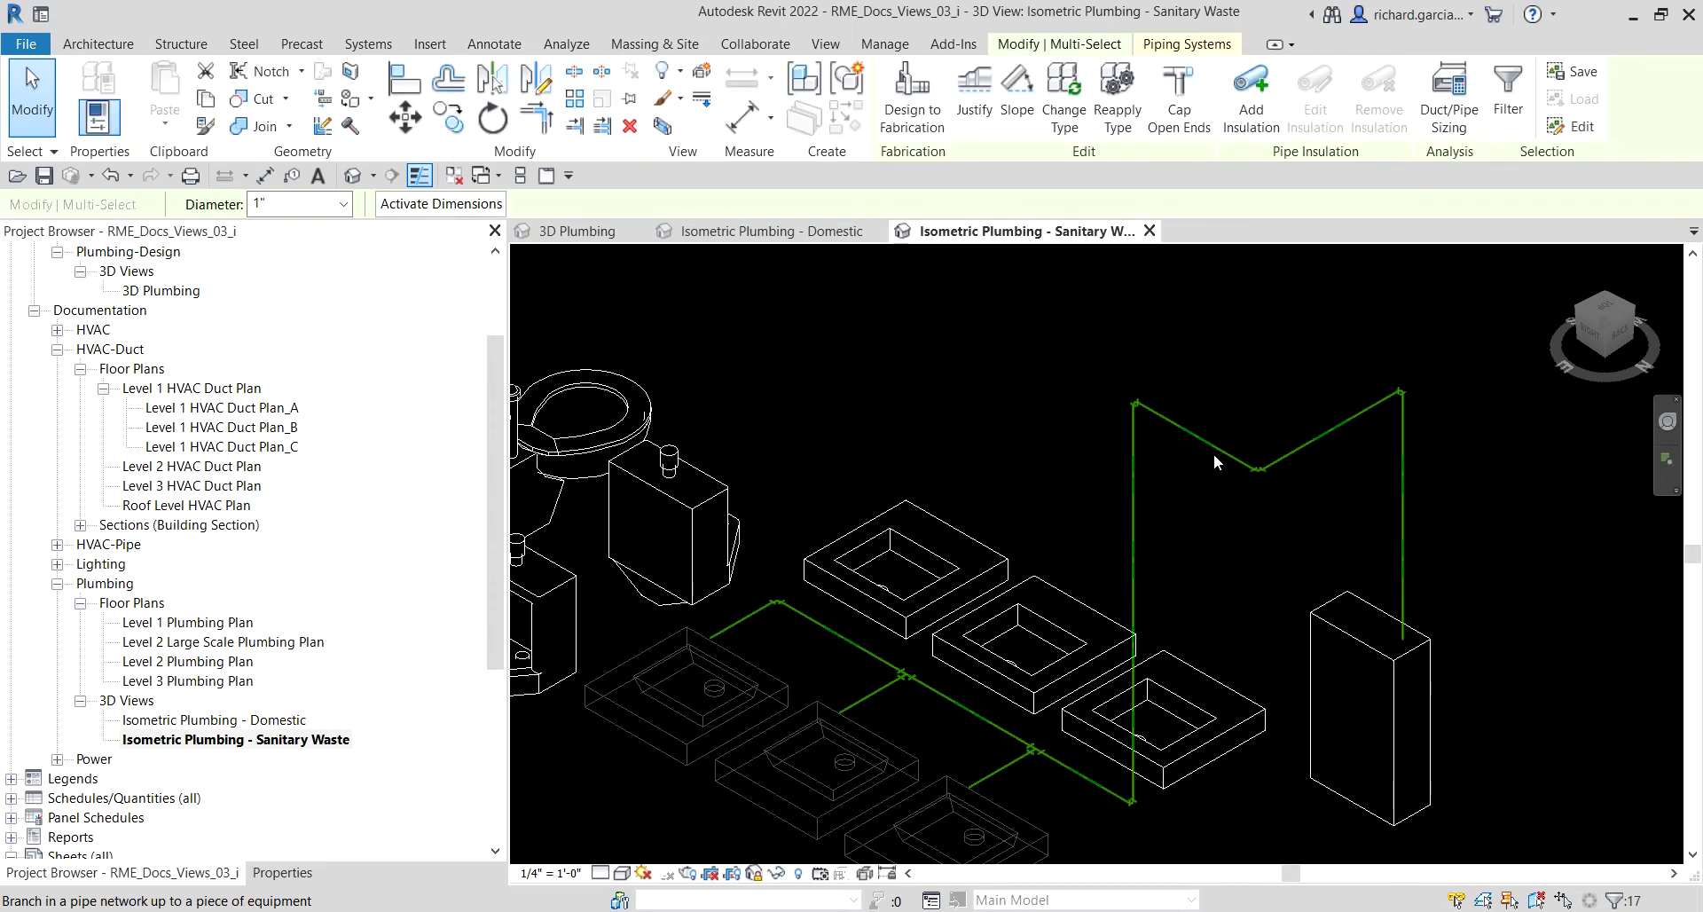
right_click(1213, 454)
mouse_move(1316, 533)
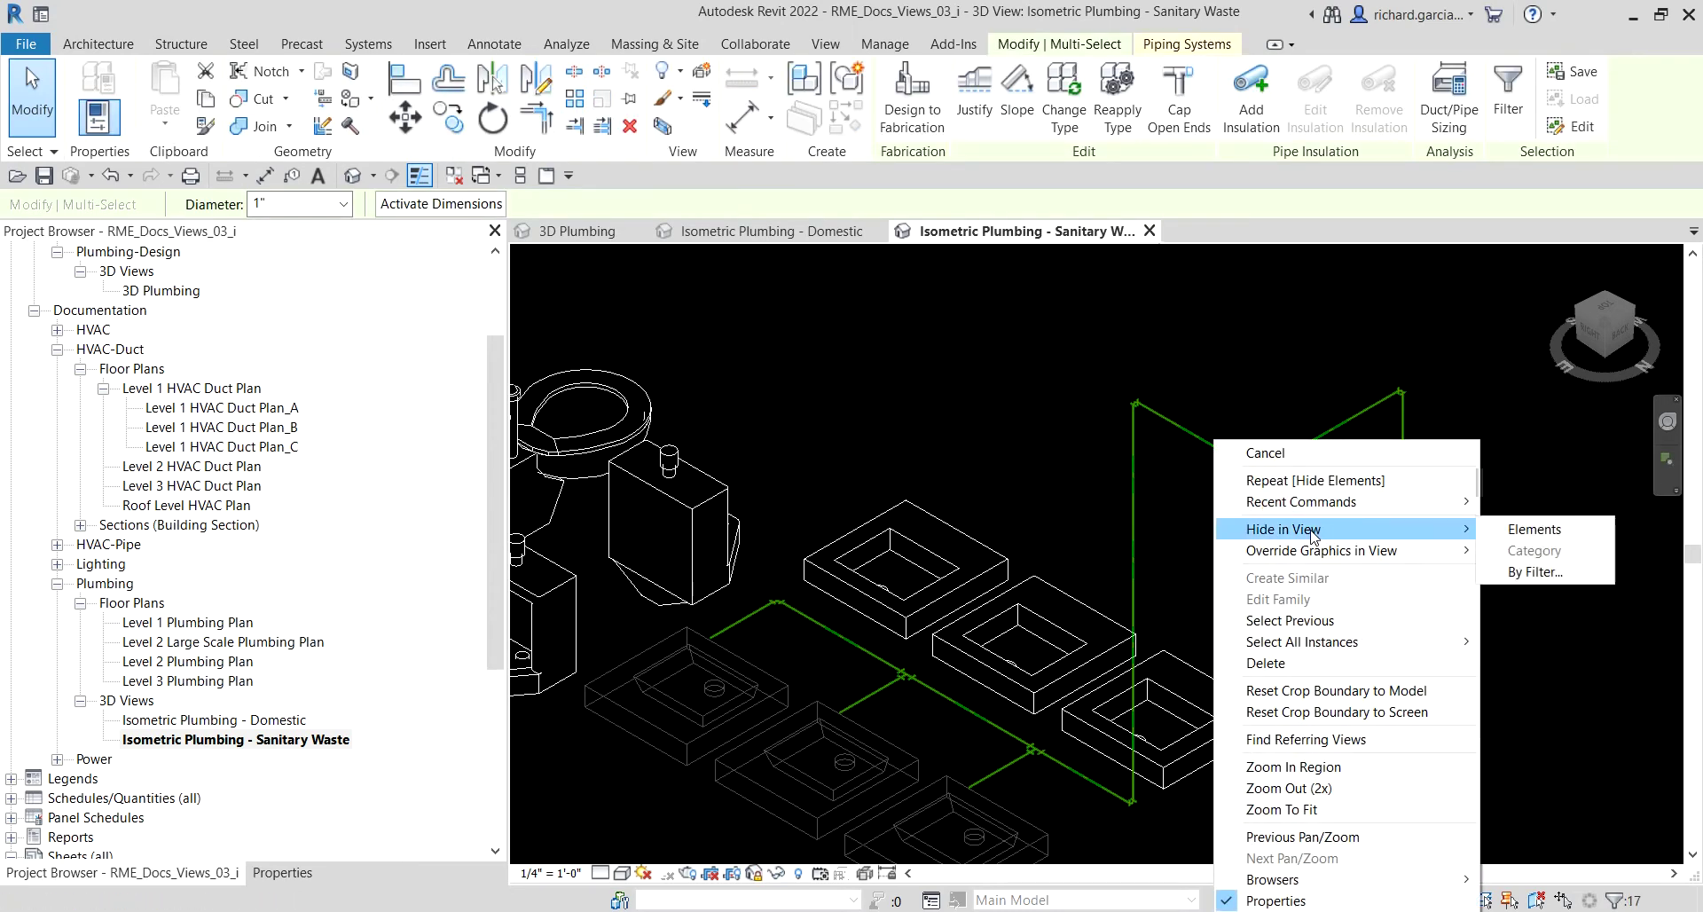
click(1536, 528)
- Reveal the hidden elements in the sanitary waste view and locate the PVC Sanitary piping near the lower floor drain
scroll(1392, 519, down, 3)
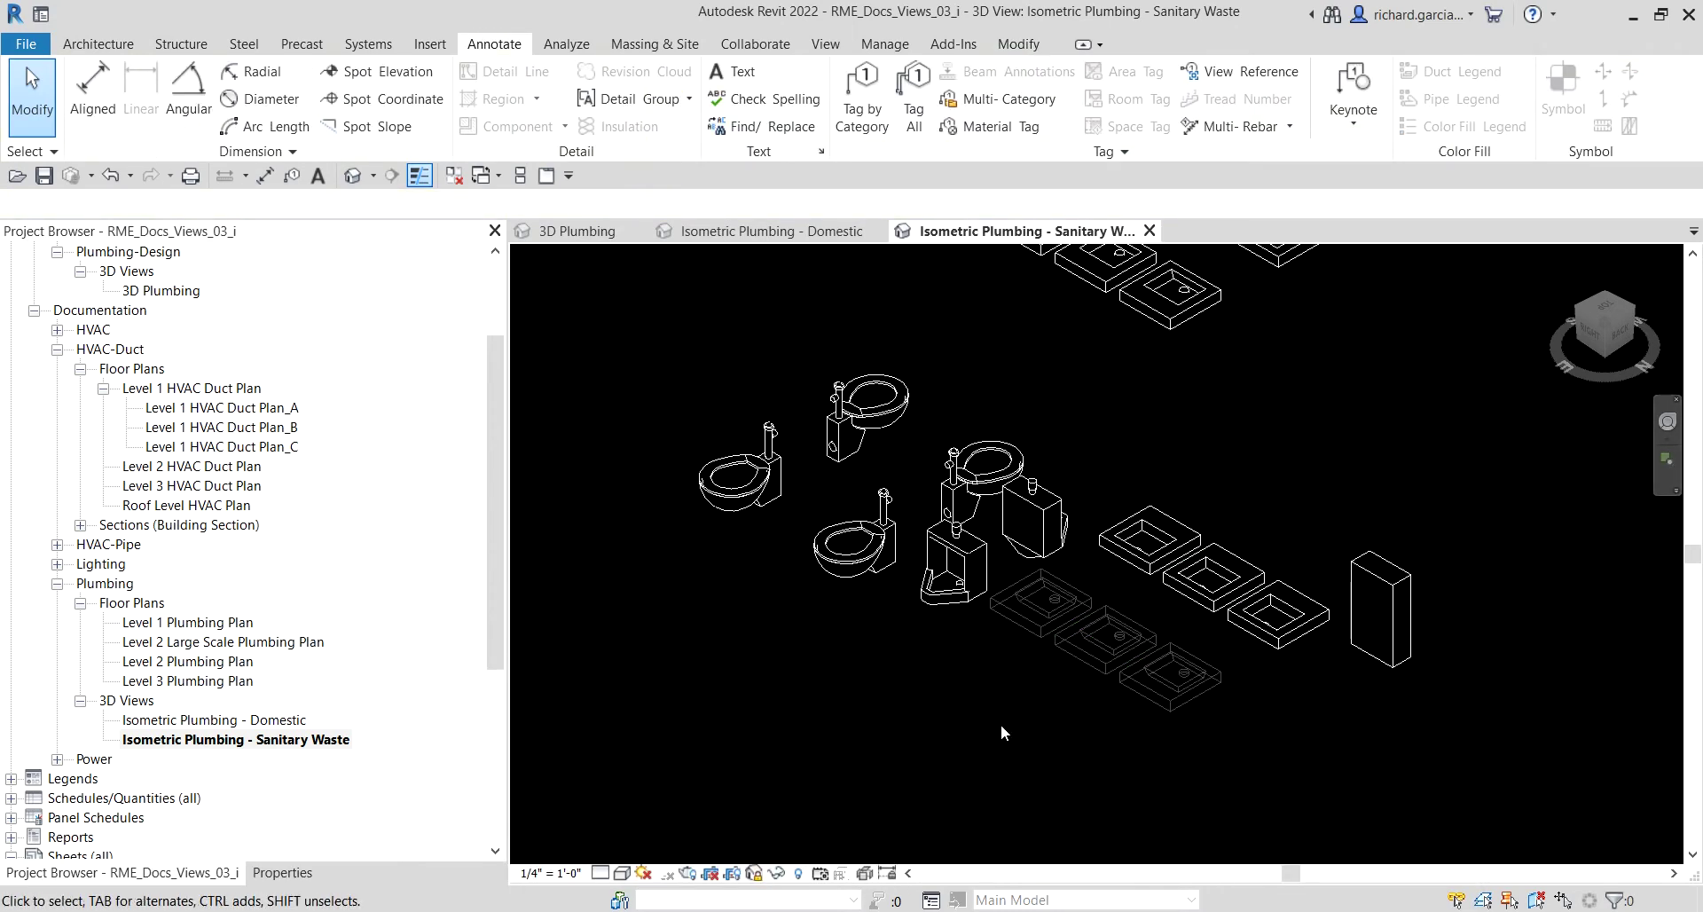
middle_drag(1001, 724, 1103, 572)
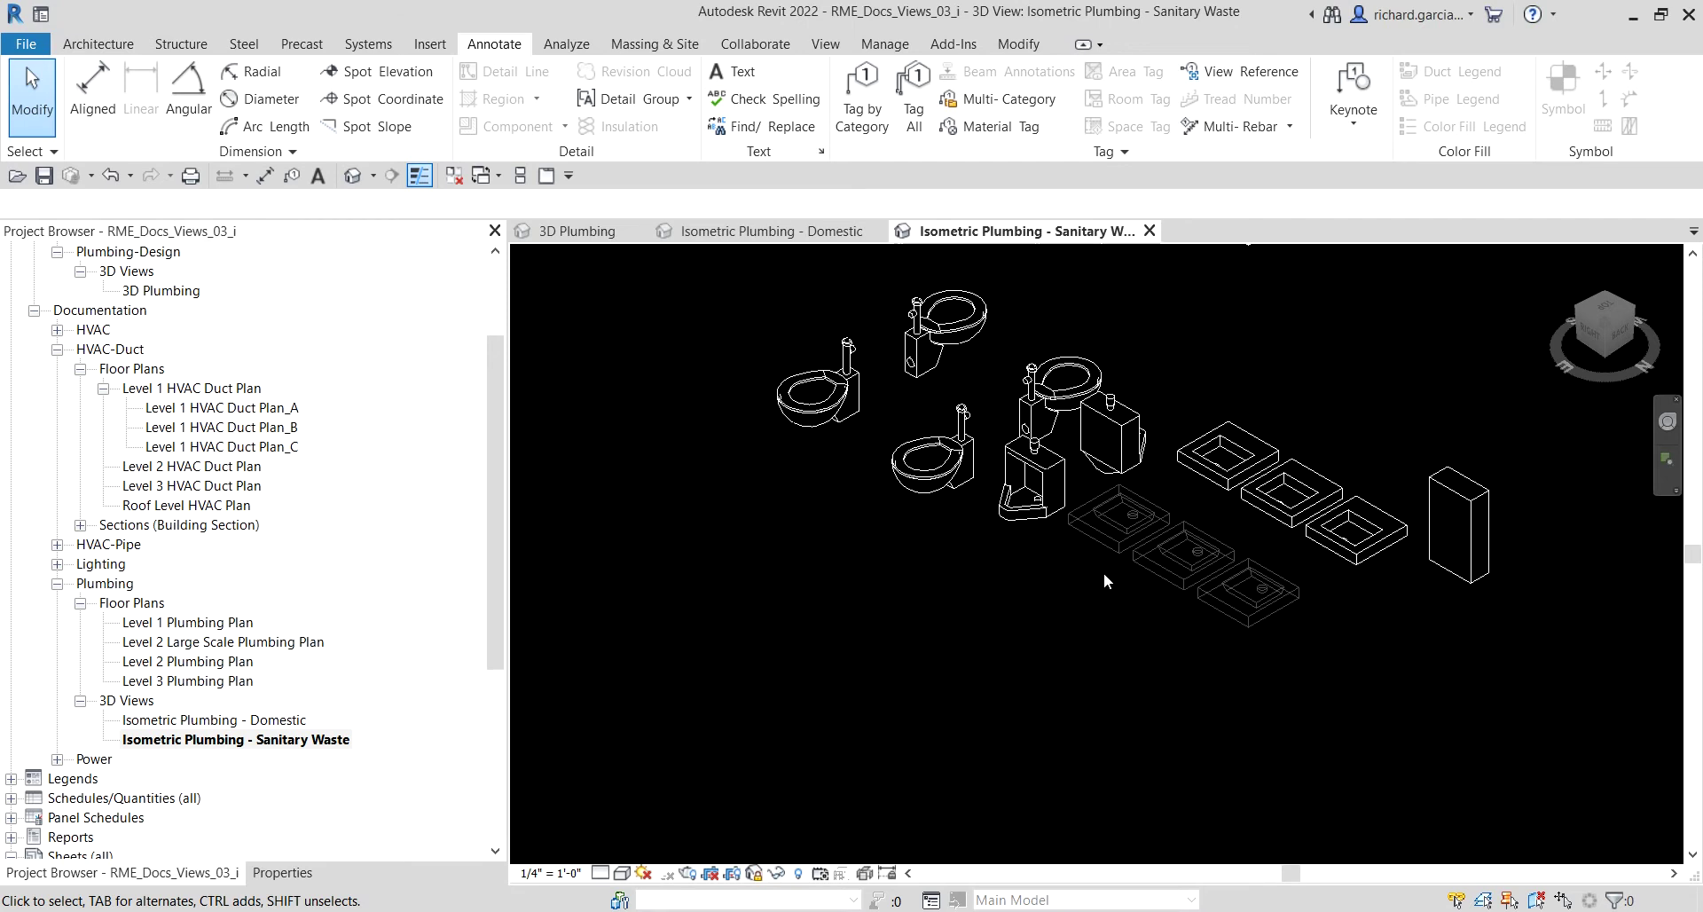
scroll(1103, 572, down, 2)
scroll(1114, 587, up, 2)
middle_drag(1114, 587, 1056, 652)
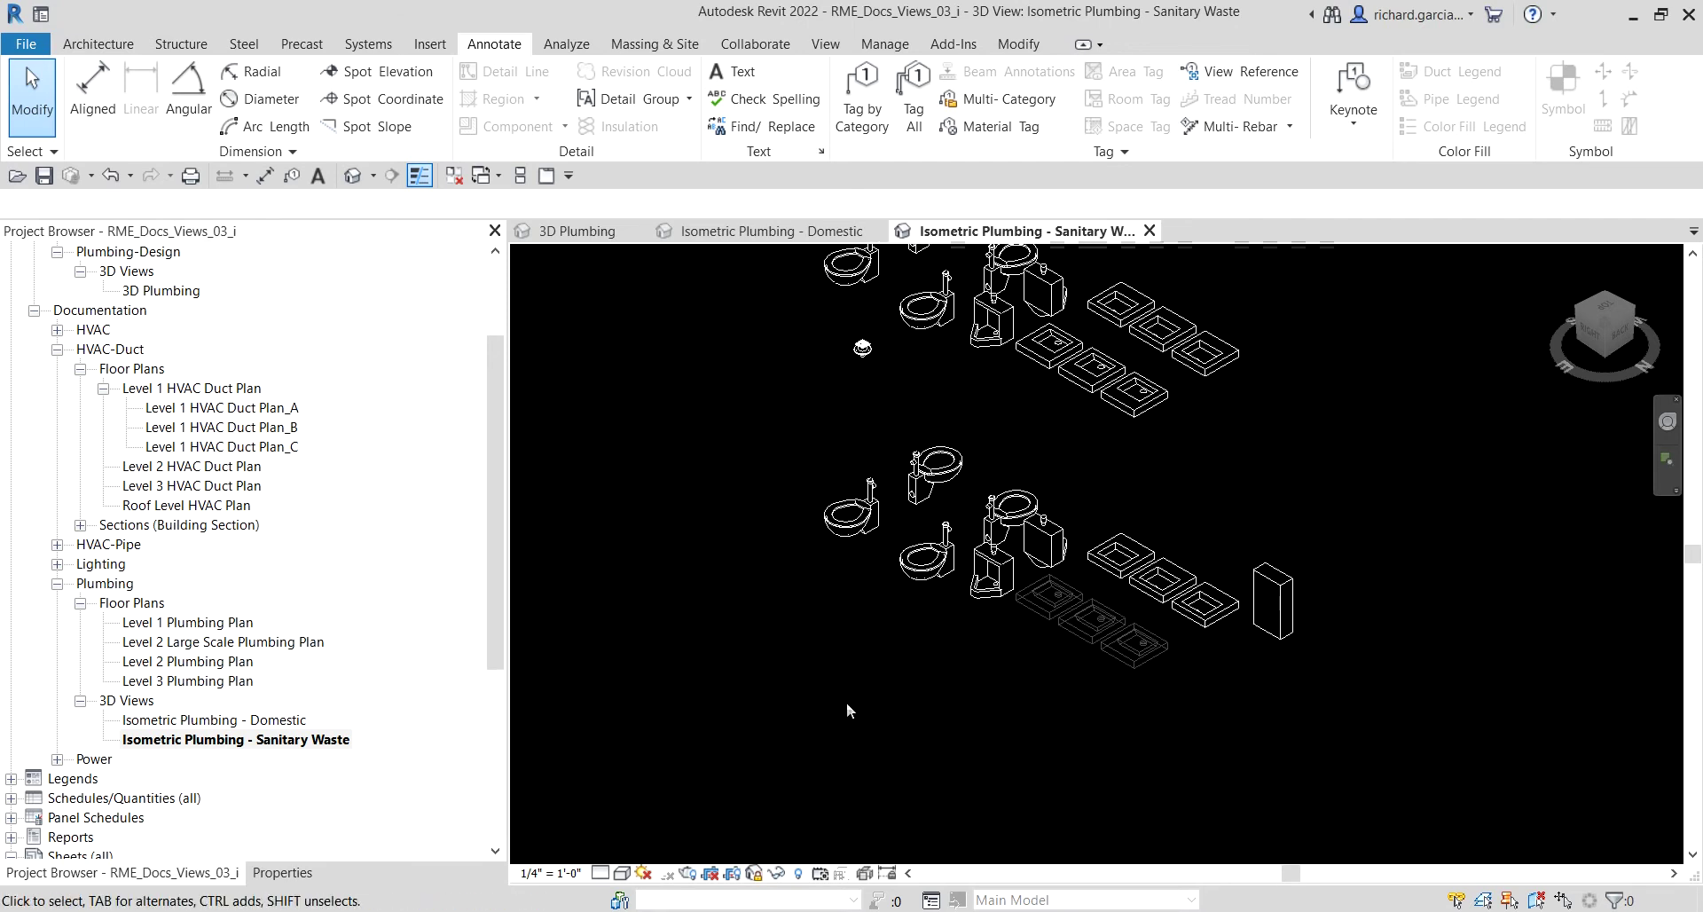
click(799, 878)
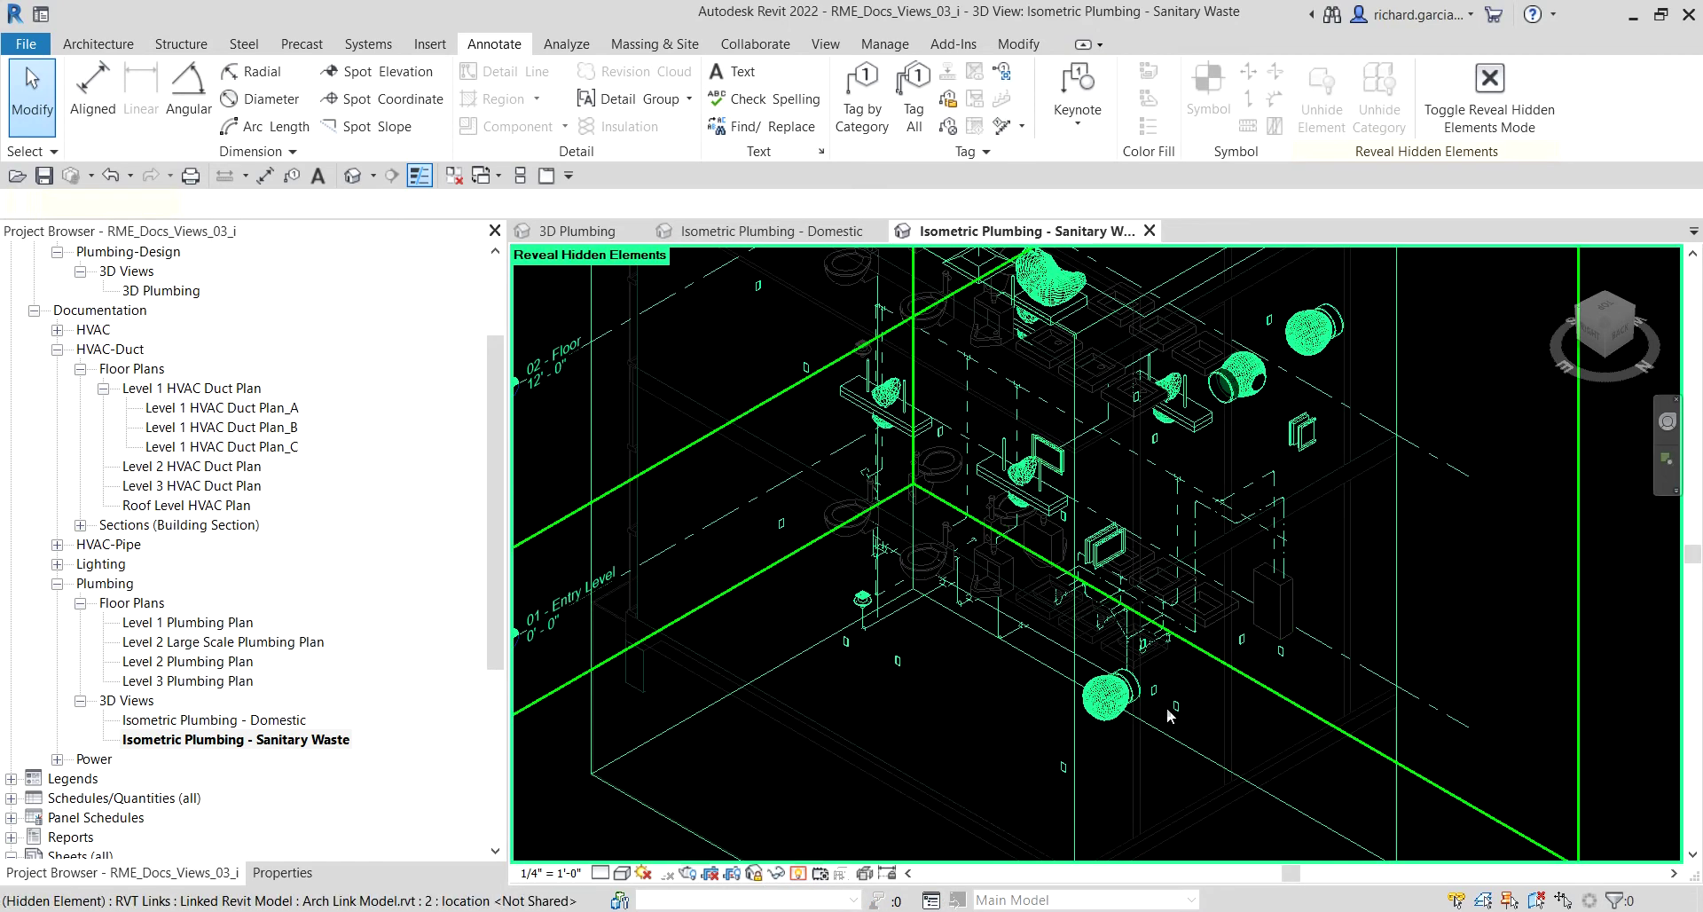
scroll(997, 738, down, 5)
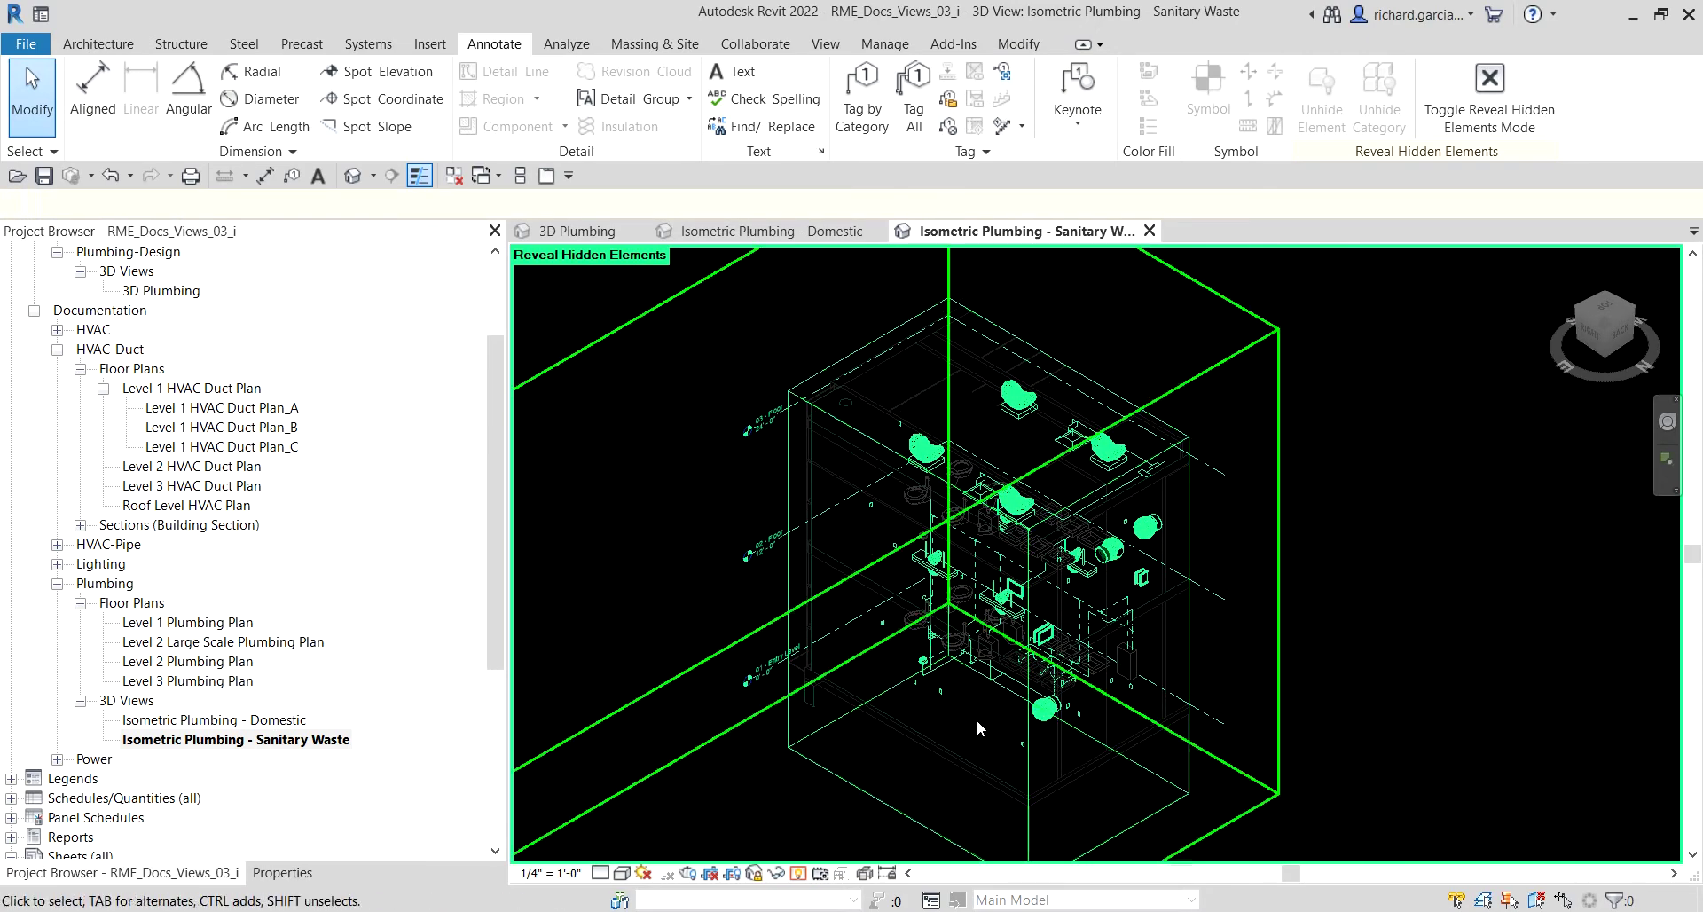
scroll(976, 721, up, 5)
scroll(876, 583, up, 4)
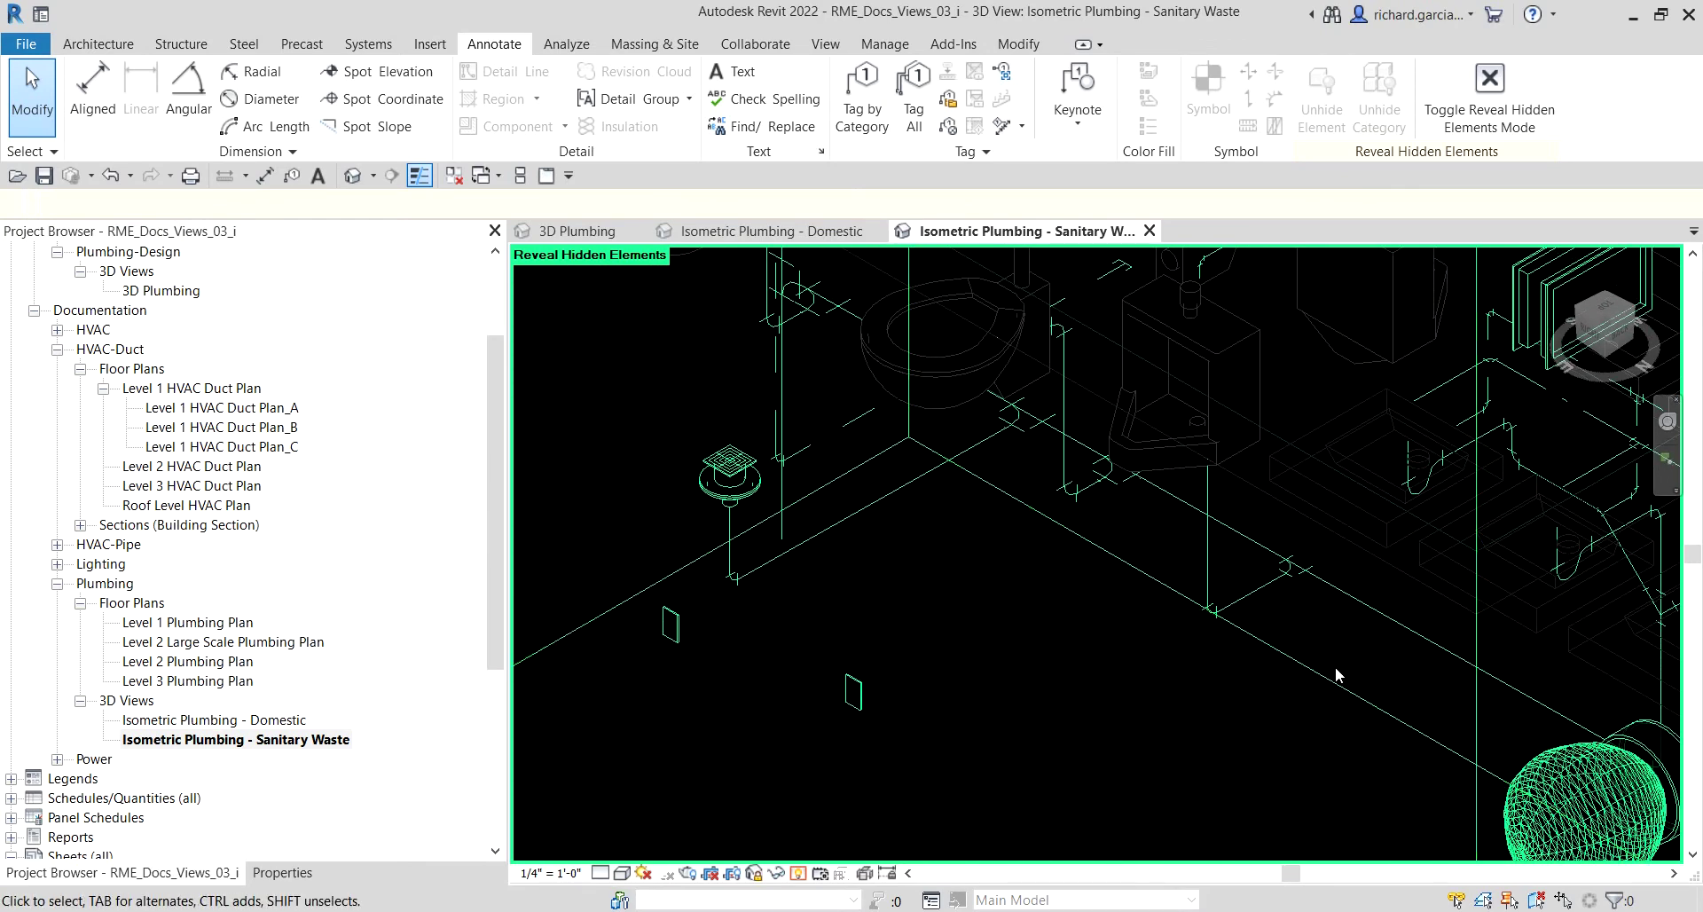
middle_drag(1045, 609, 1027, 575)
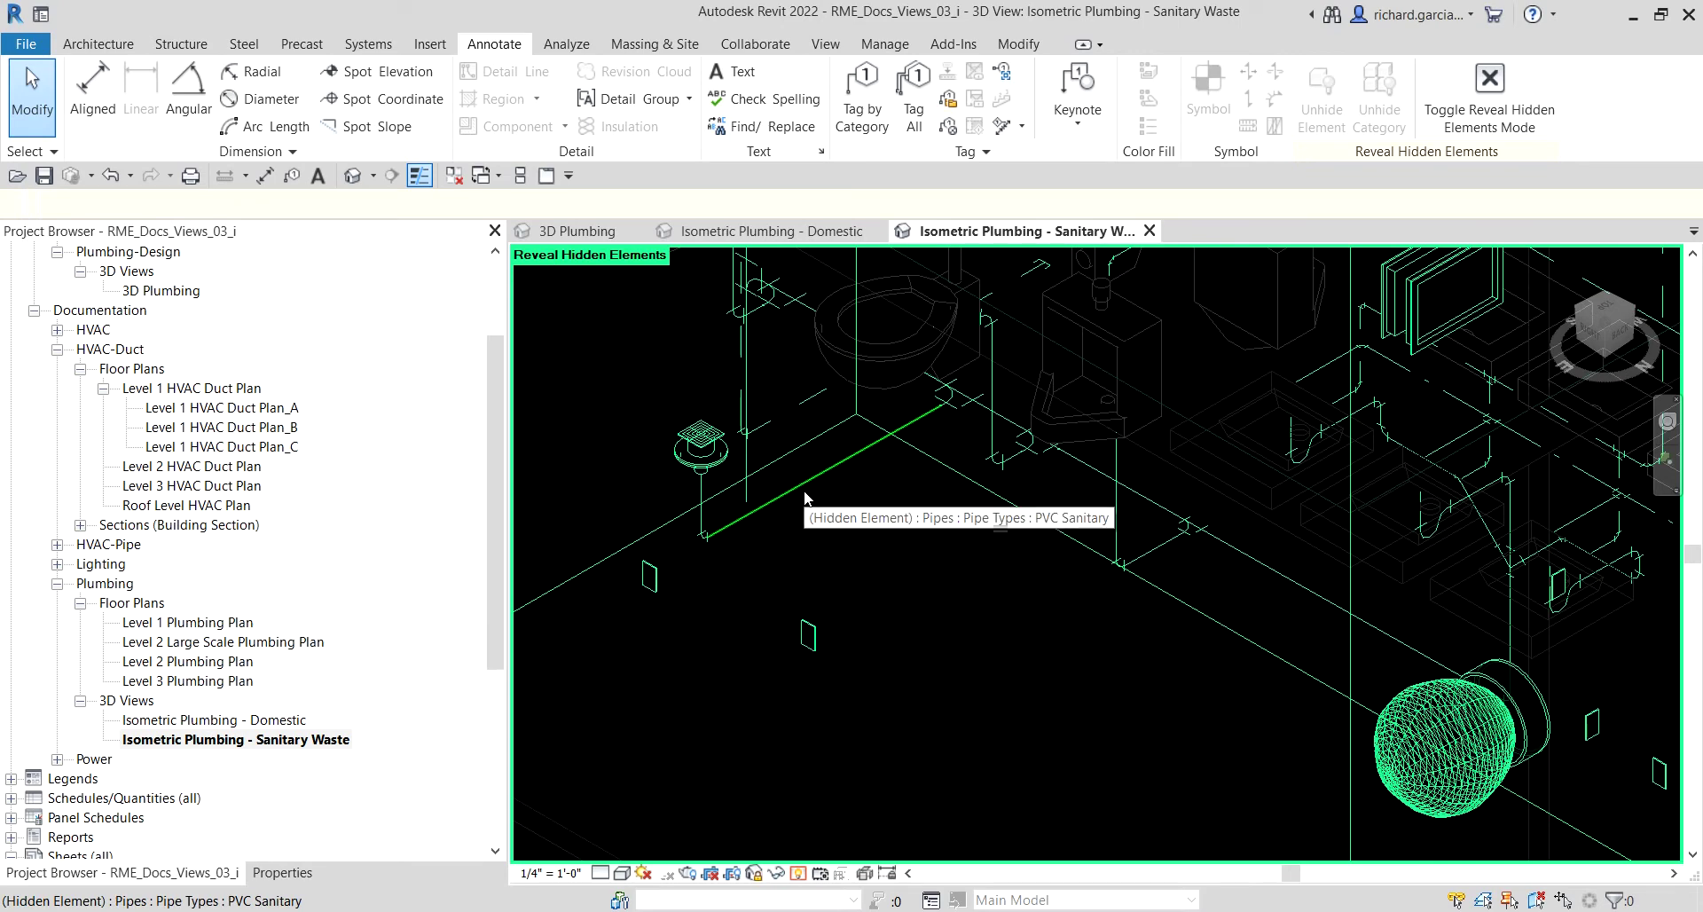
- Unhide the whole PVC Sanitary pipe network connected to the lower floor drain, and leave Reveal Hidden Elements mode without saving the project
key(Tab)
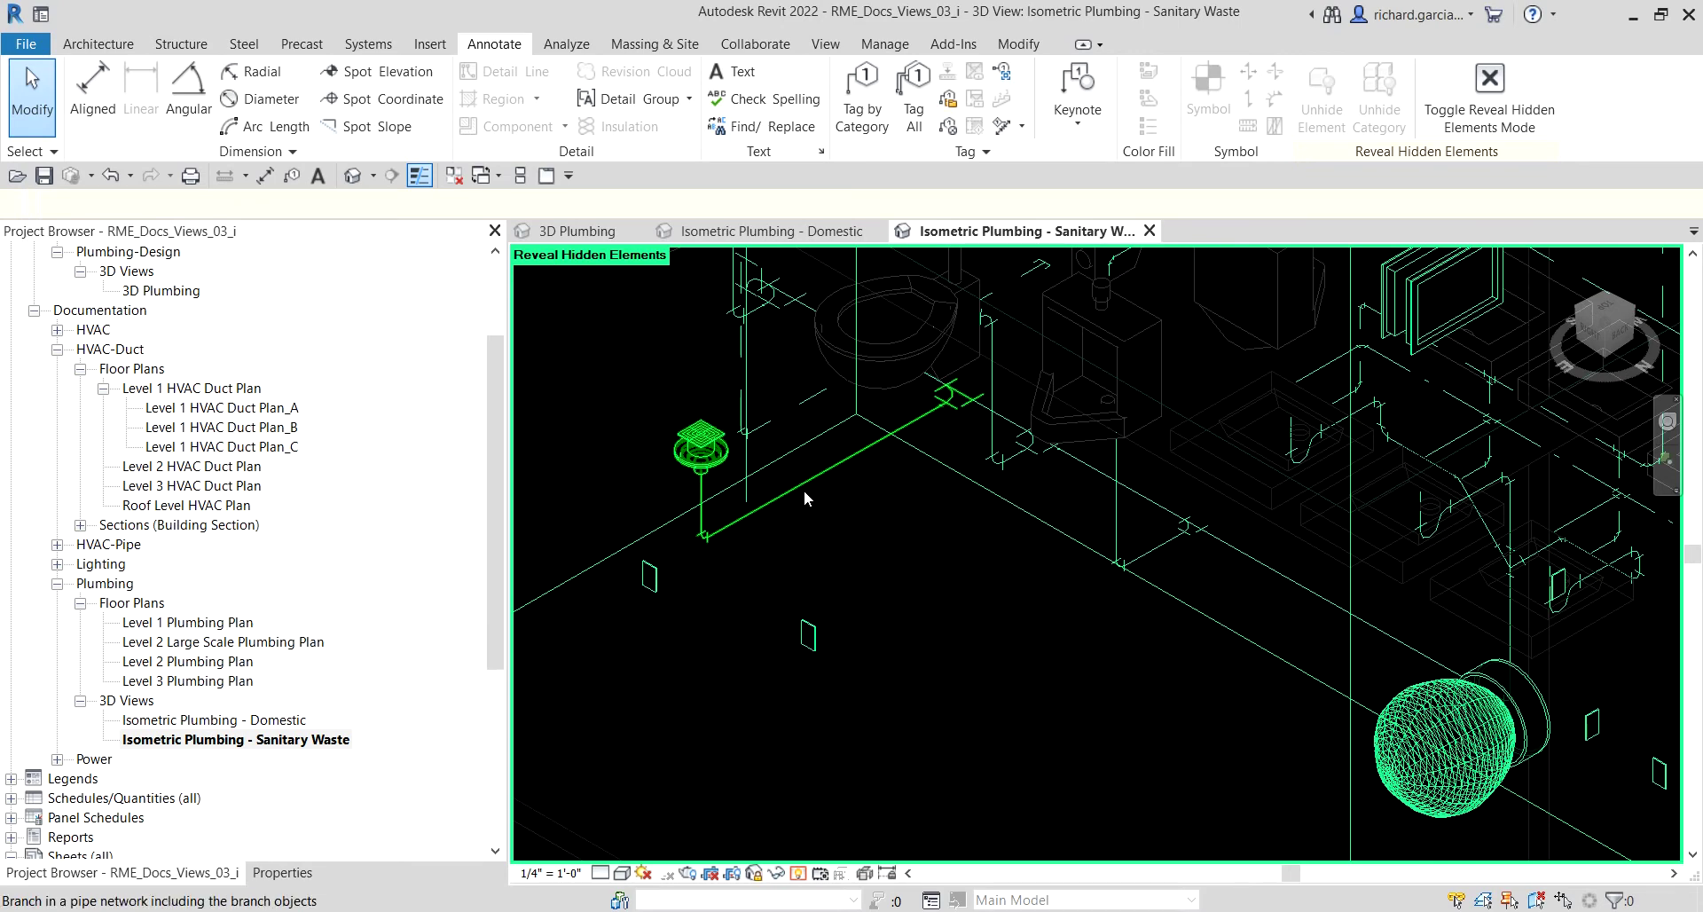
key(Tab)
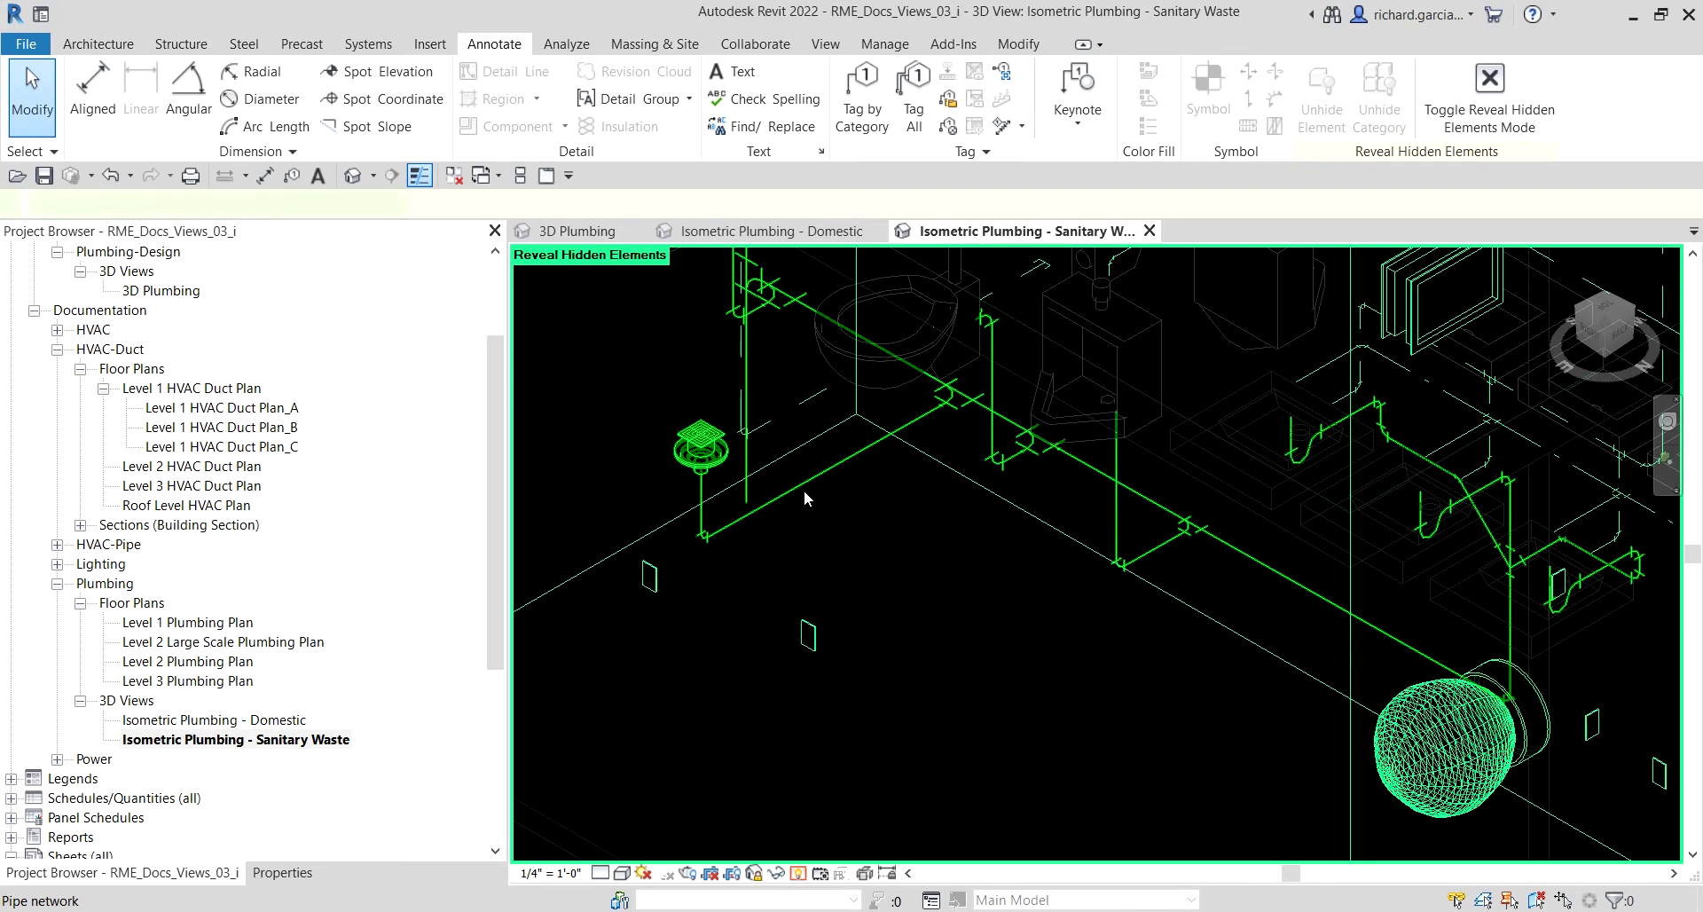
click(804, 489)
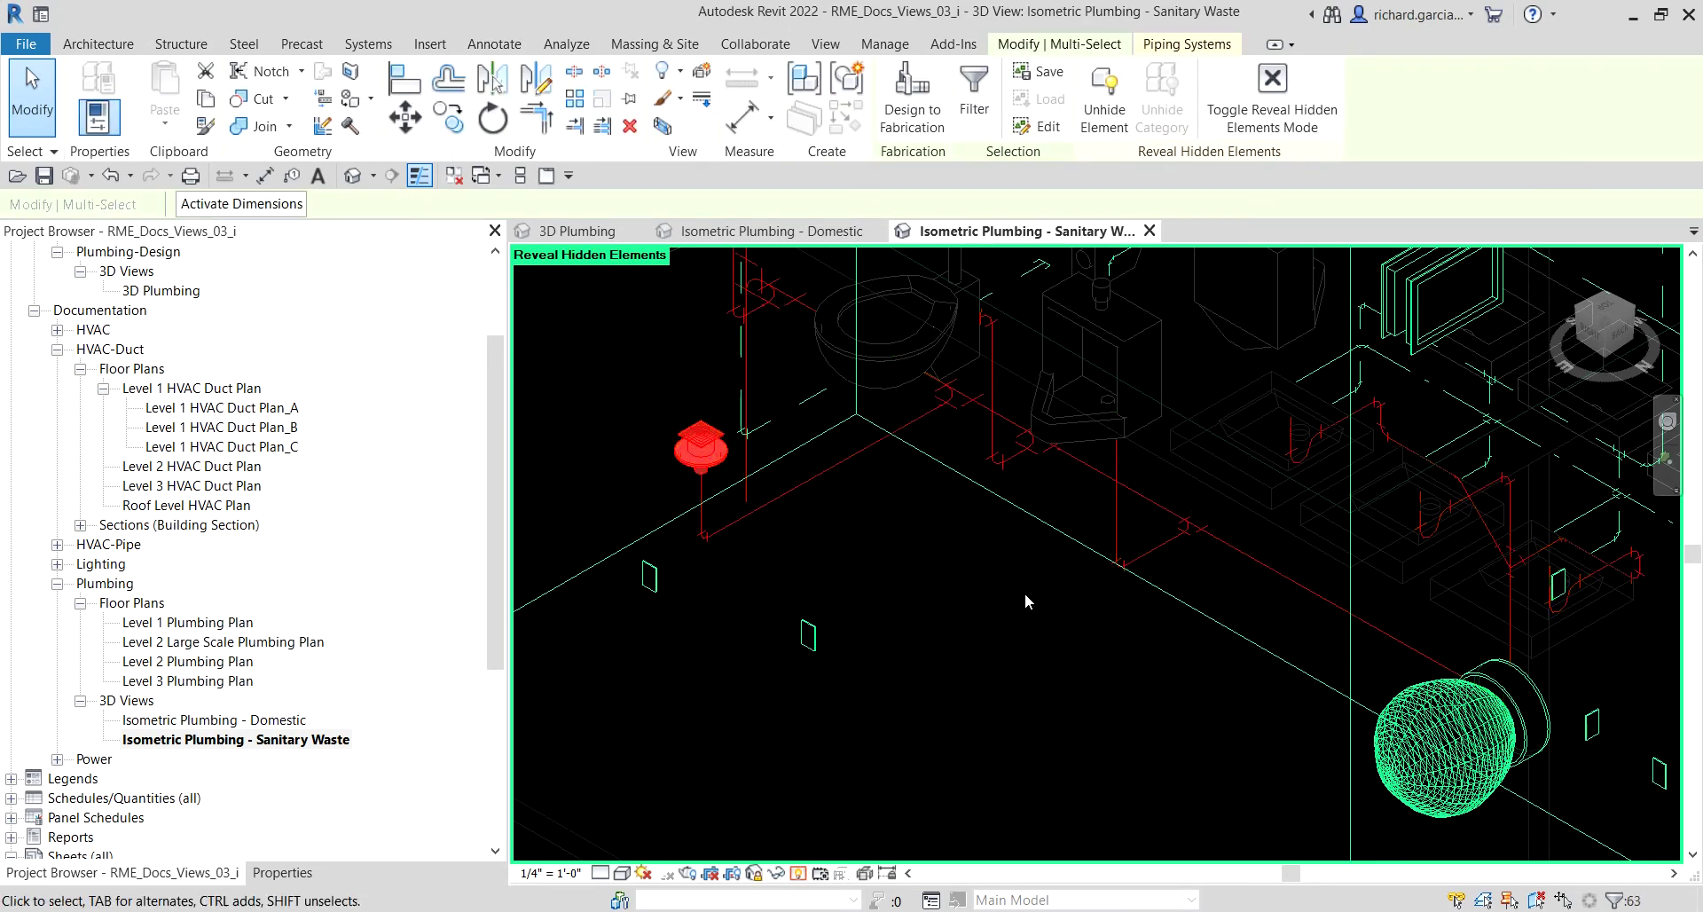
click(1104, 111)
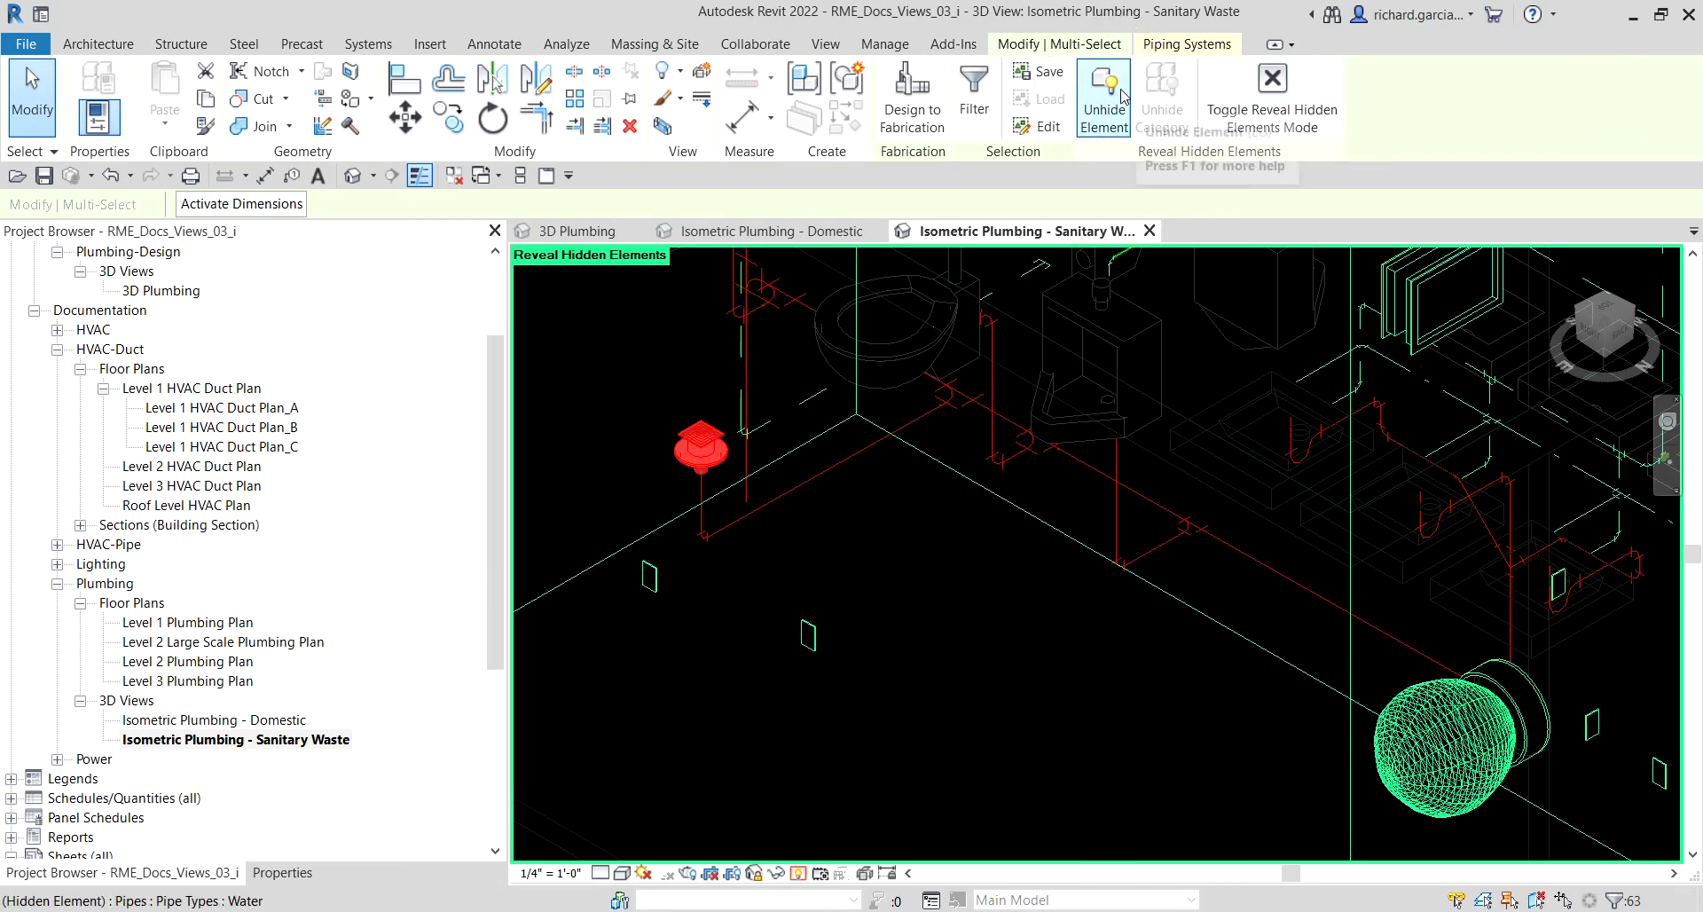
click(1270, 82)
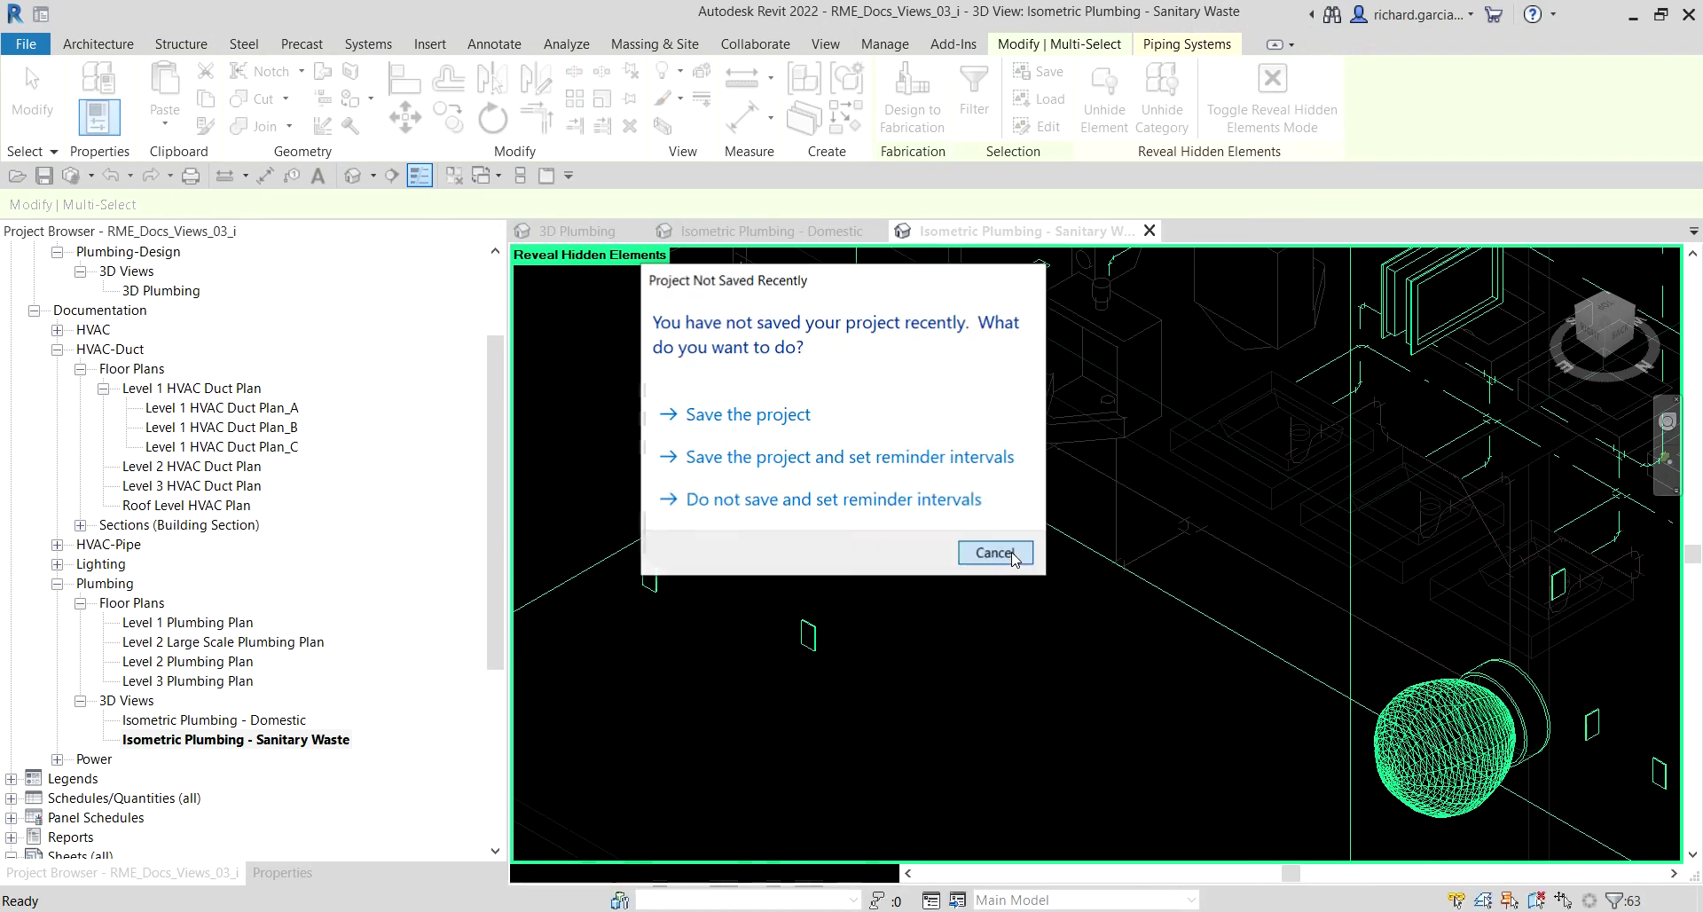
click(993, 553)
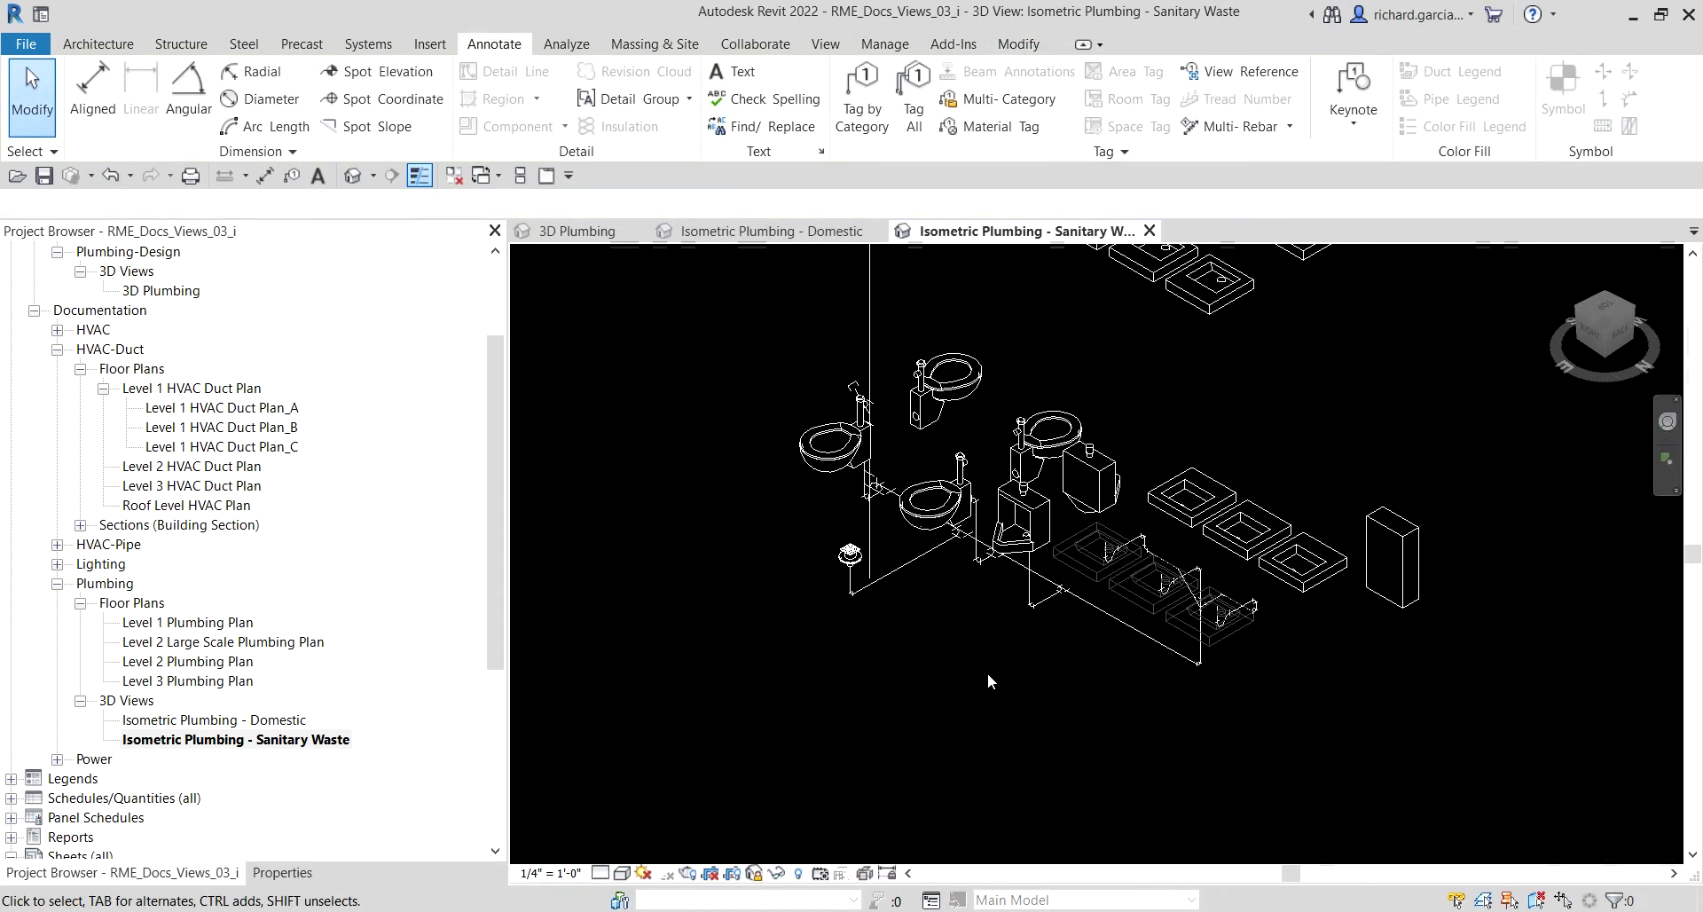
- Examine the sanitary piping and its connections to the lower-level fixtures in the isometric view
scroll(1146, 598, up, 5)
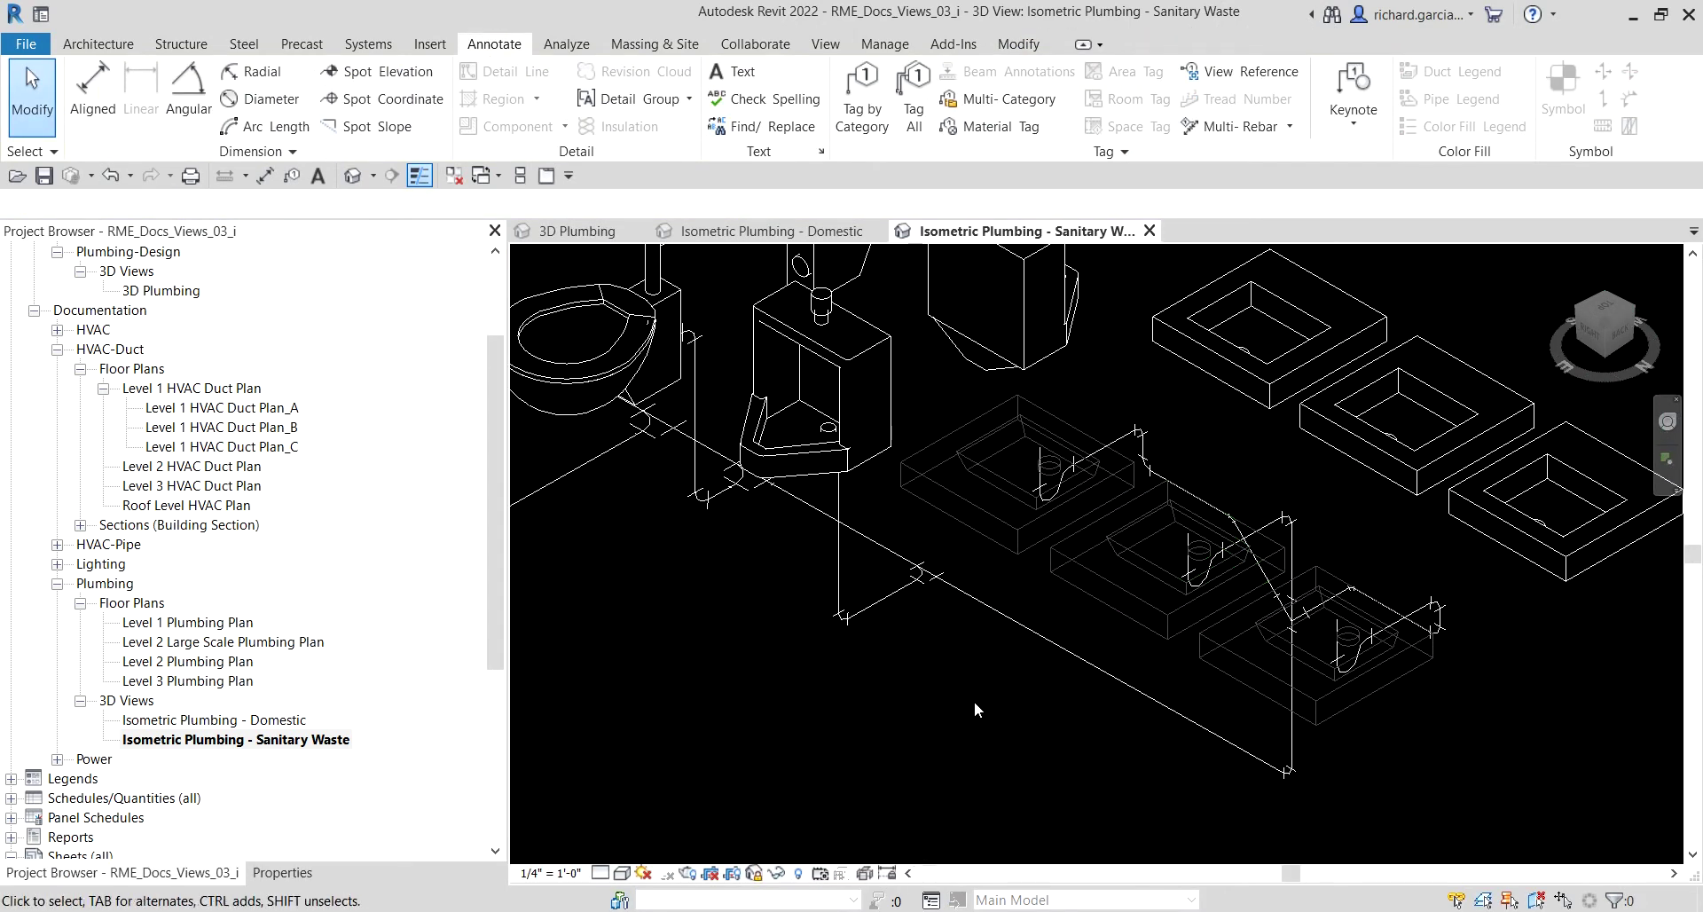
scroll(972, 700, down, 6)
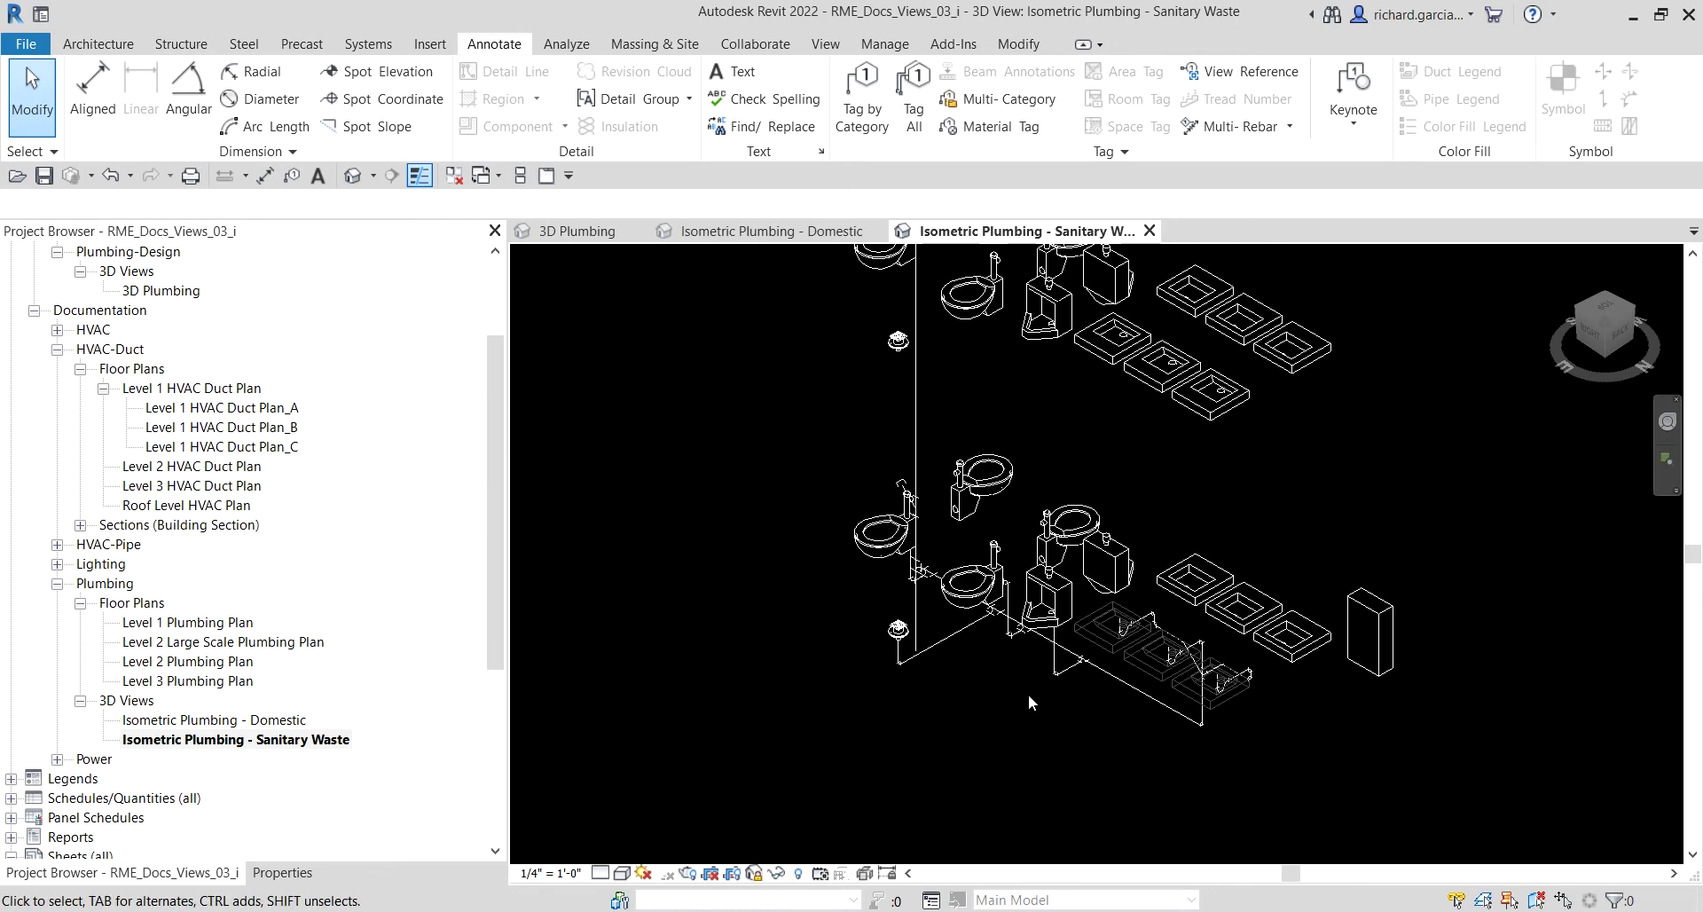
scroll(1025, 692, down, 2)
scroll(1029, 696, up, 4)
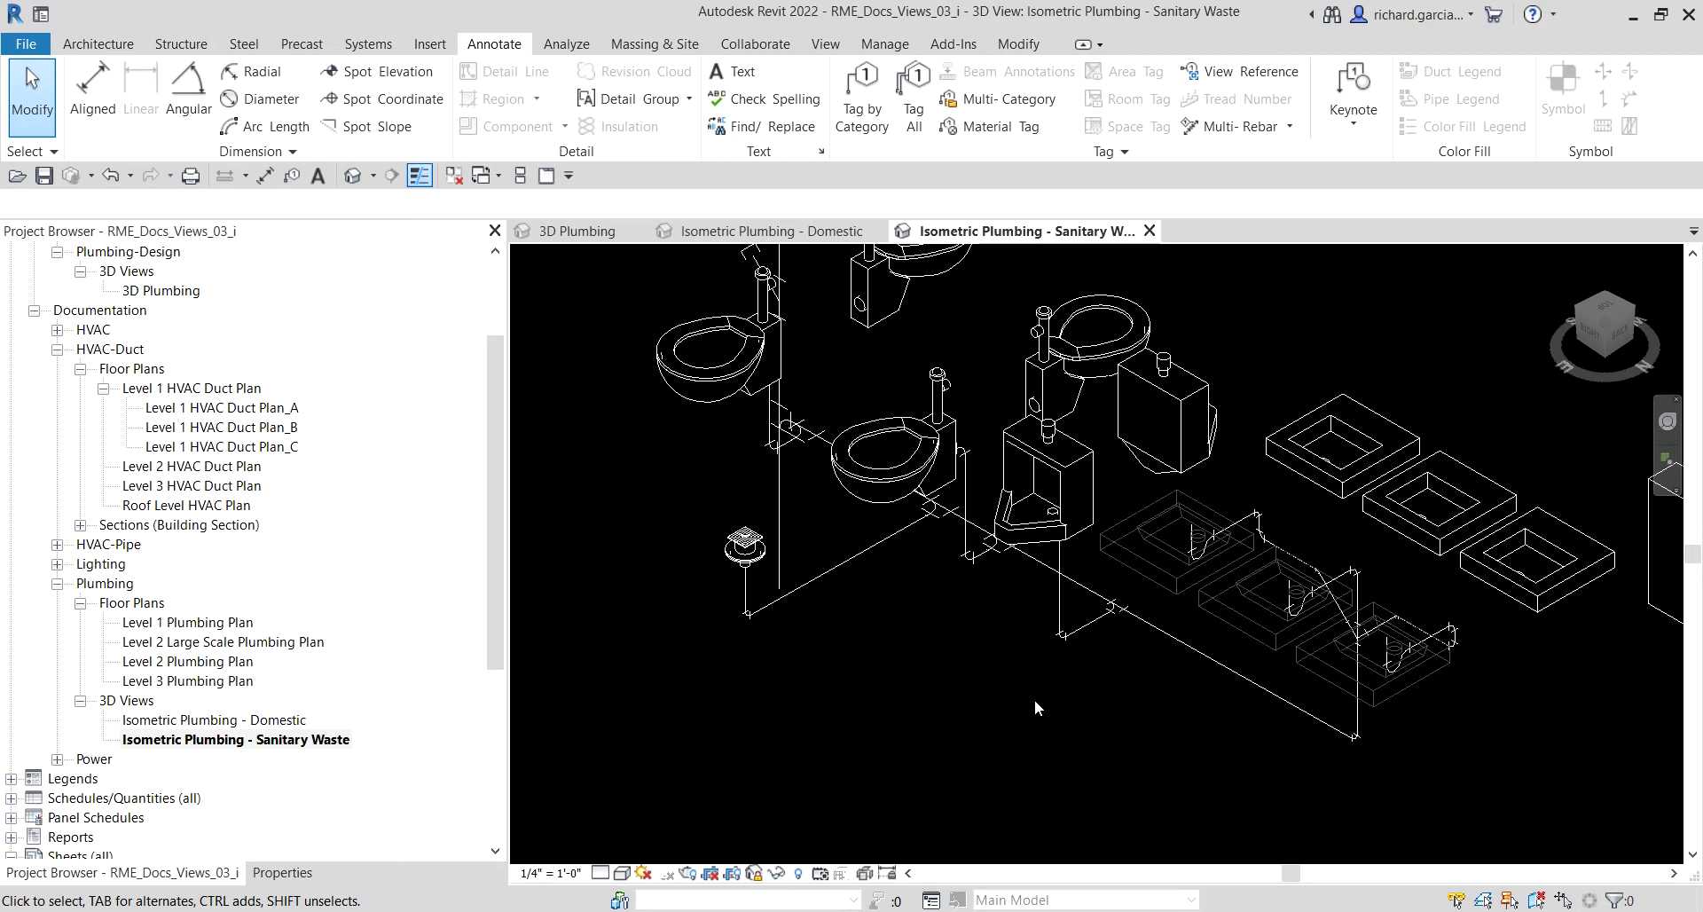
middle_drag(1052, 689, 914, 587)
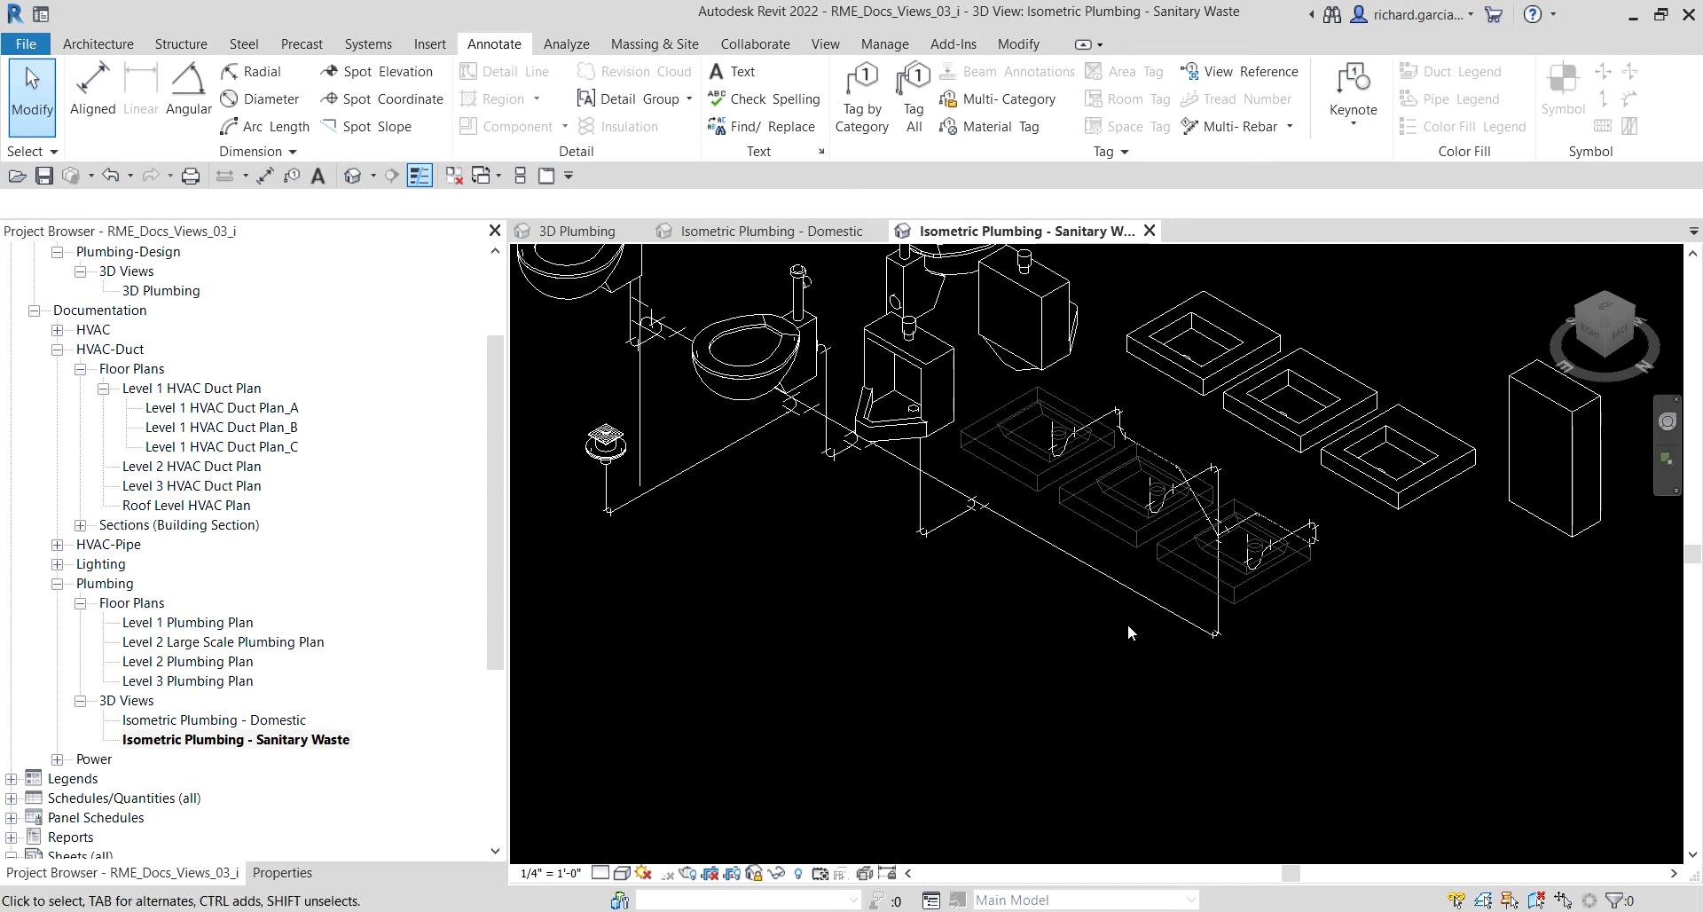
click(269, 722)
scroll(876, 588, down, 2)
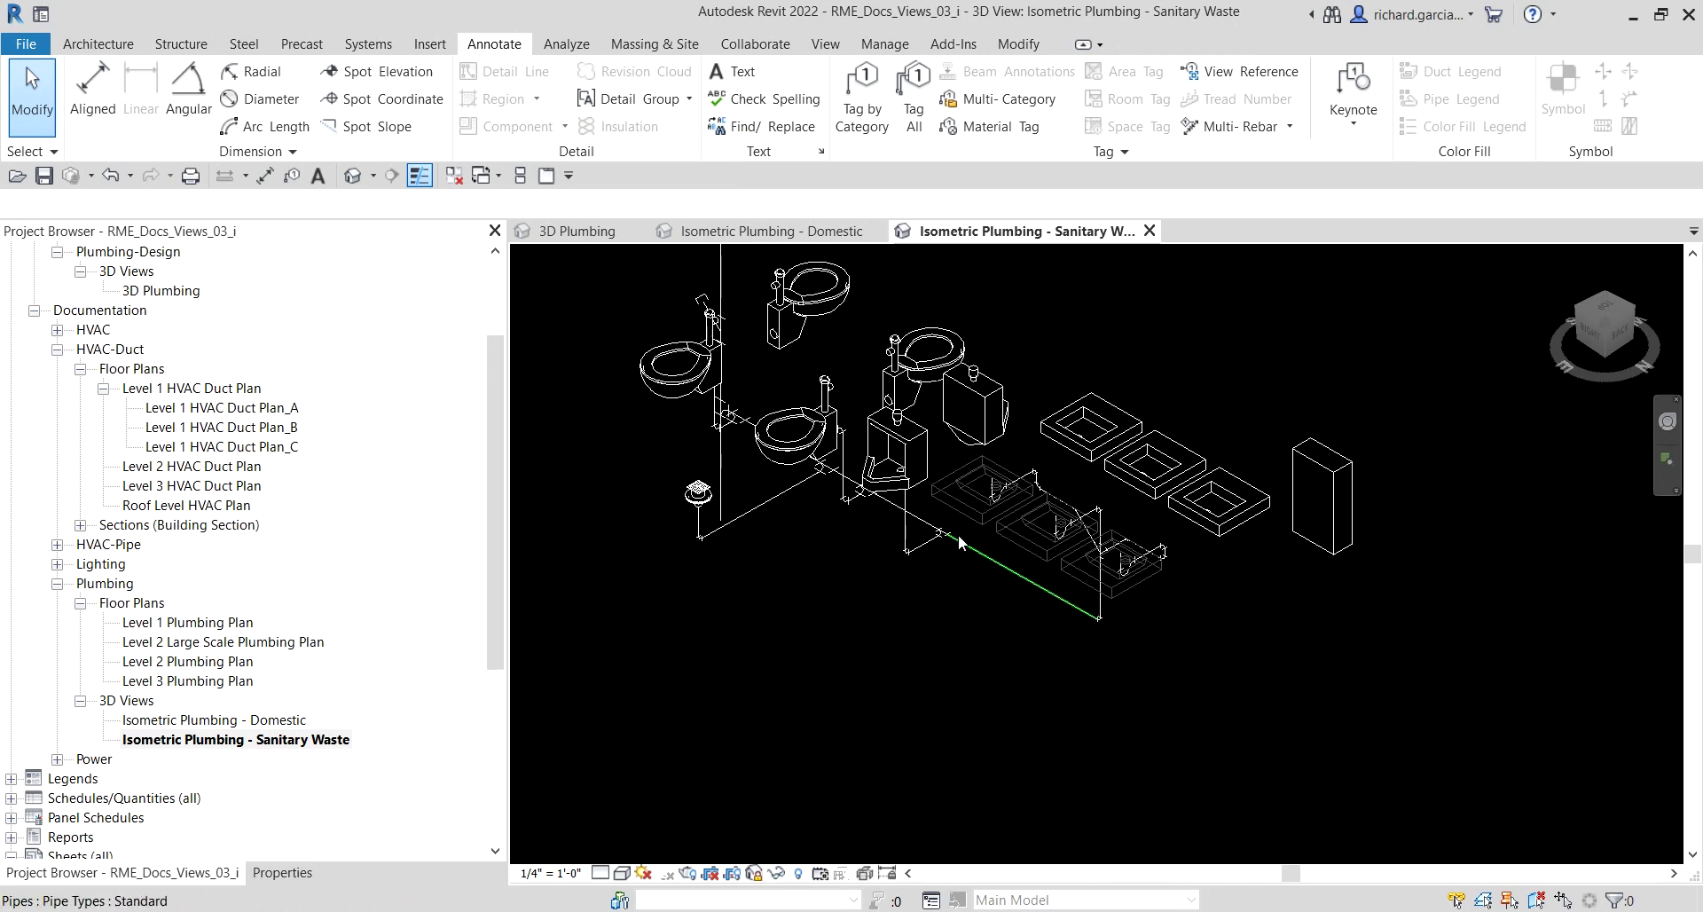
scroll(981, 554, up, 1)
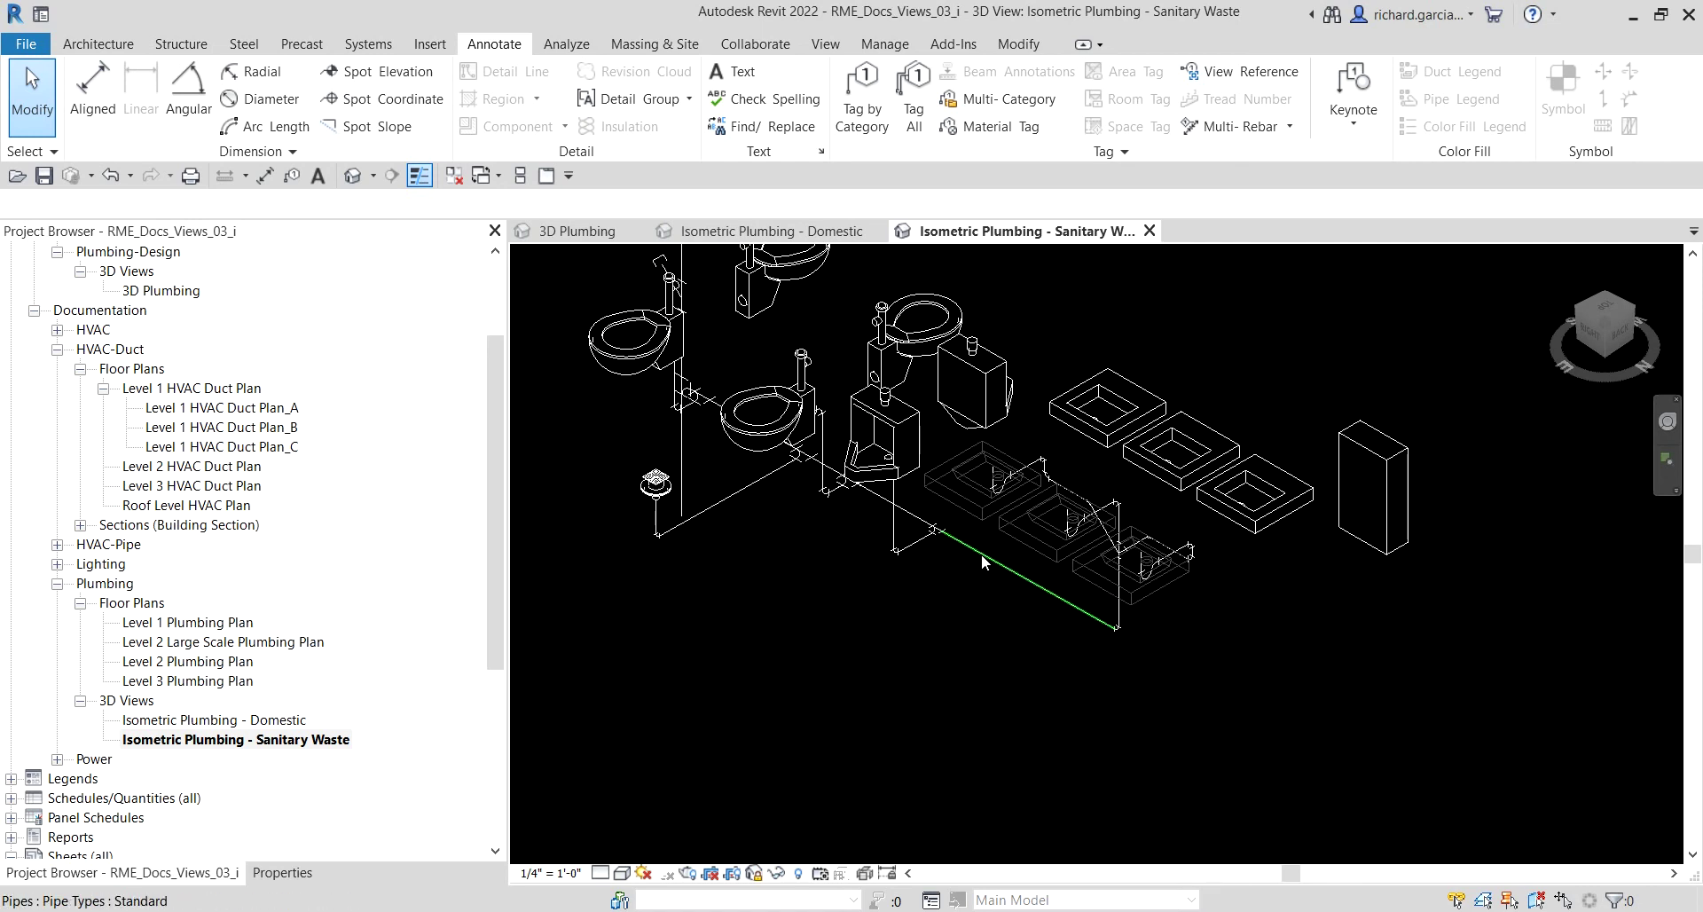
- Close the 3D Plumbing view, leaving only the Domestic and Sanitary Waste isometric views open
scroll(924, 562, up, 2)
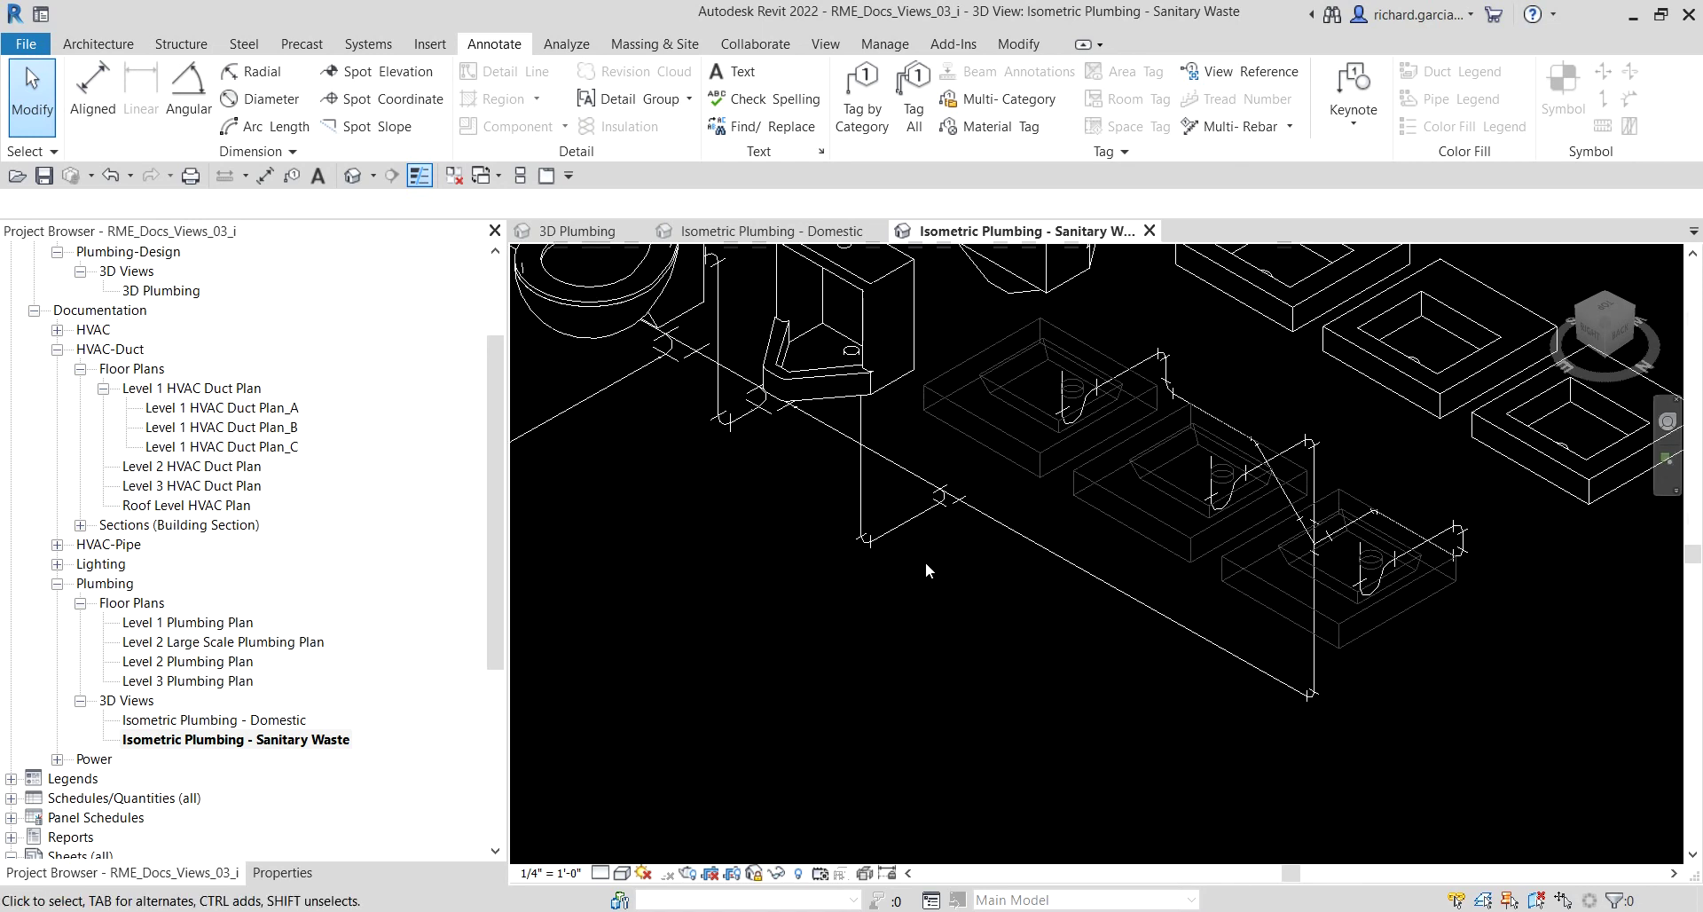
scroll(998, 599, down, 5)
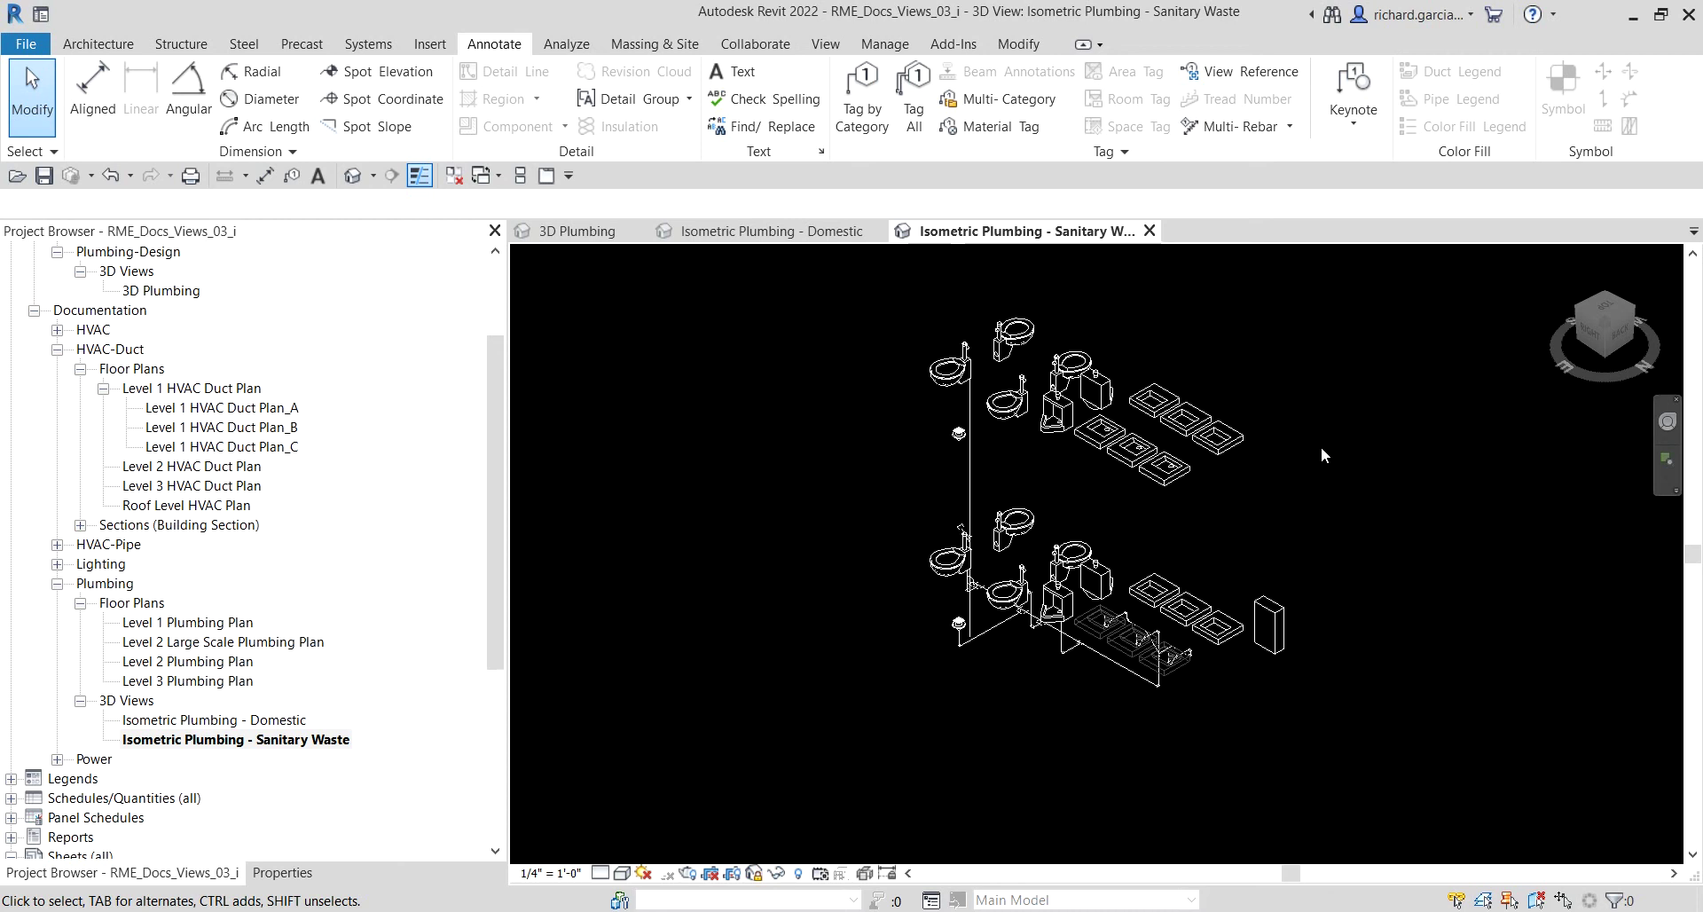
click(626, 233)
click(637, 231)
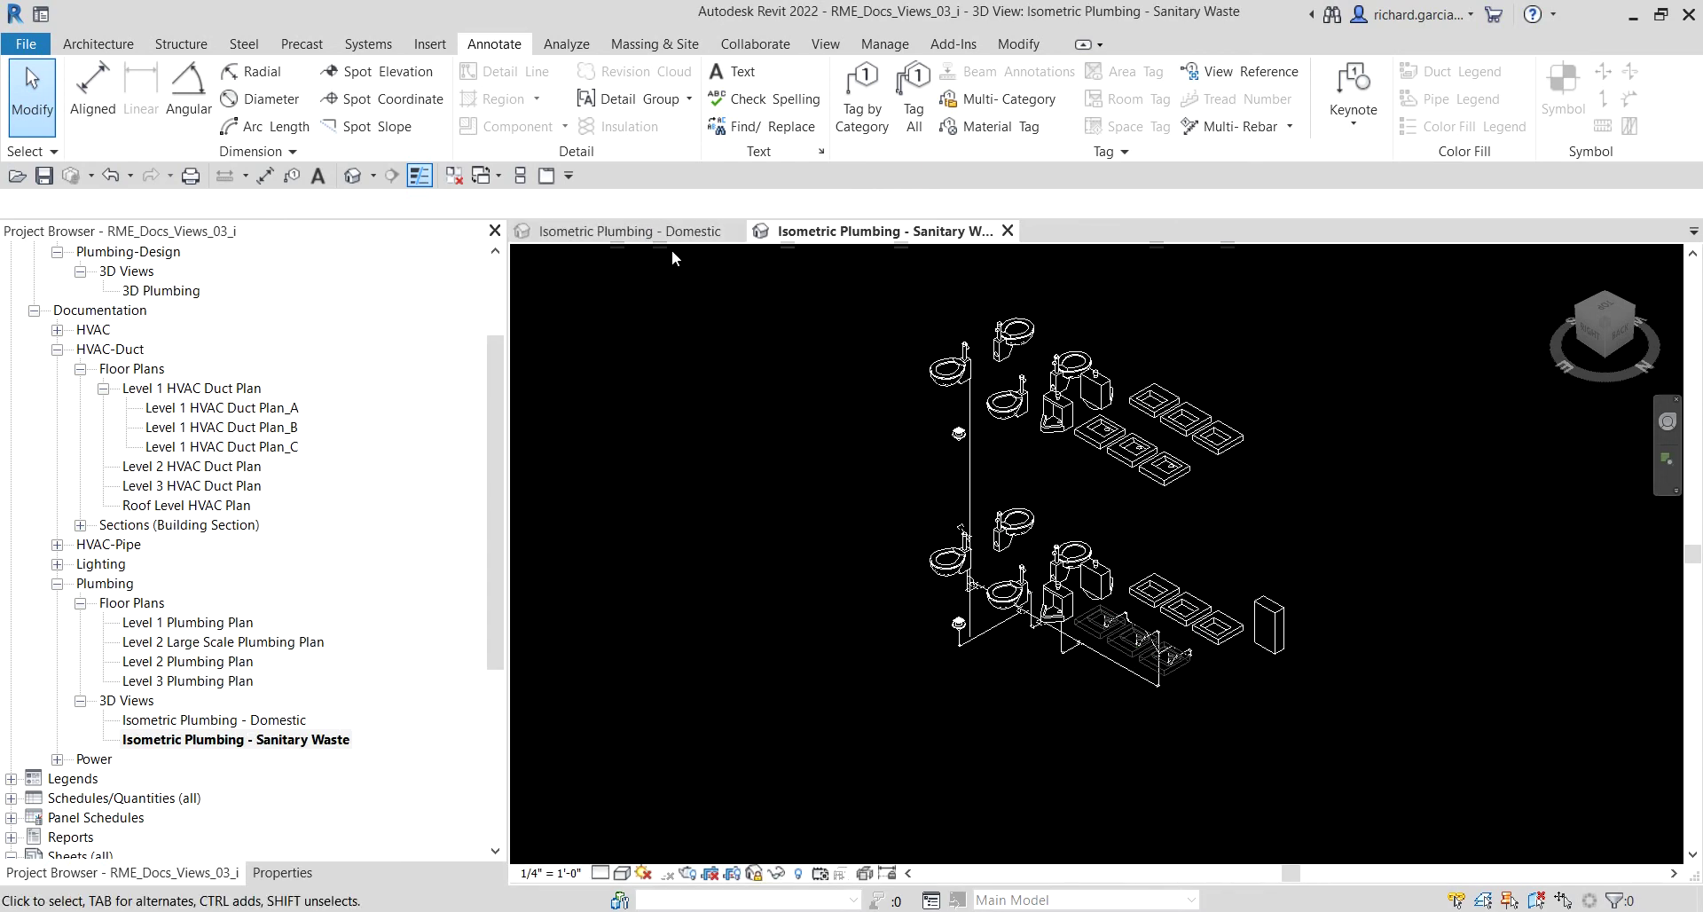
- Tile the Isometric Plumbing - Domestic and Sanitary Waste views side by side and fit the full model in both
click(669, 232)
key(w)
key(t)
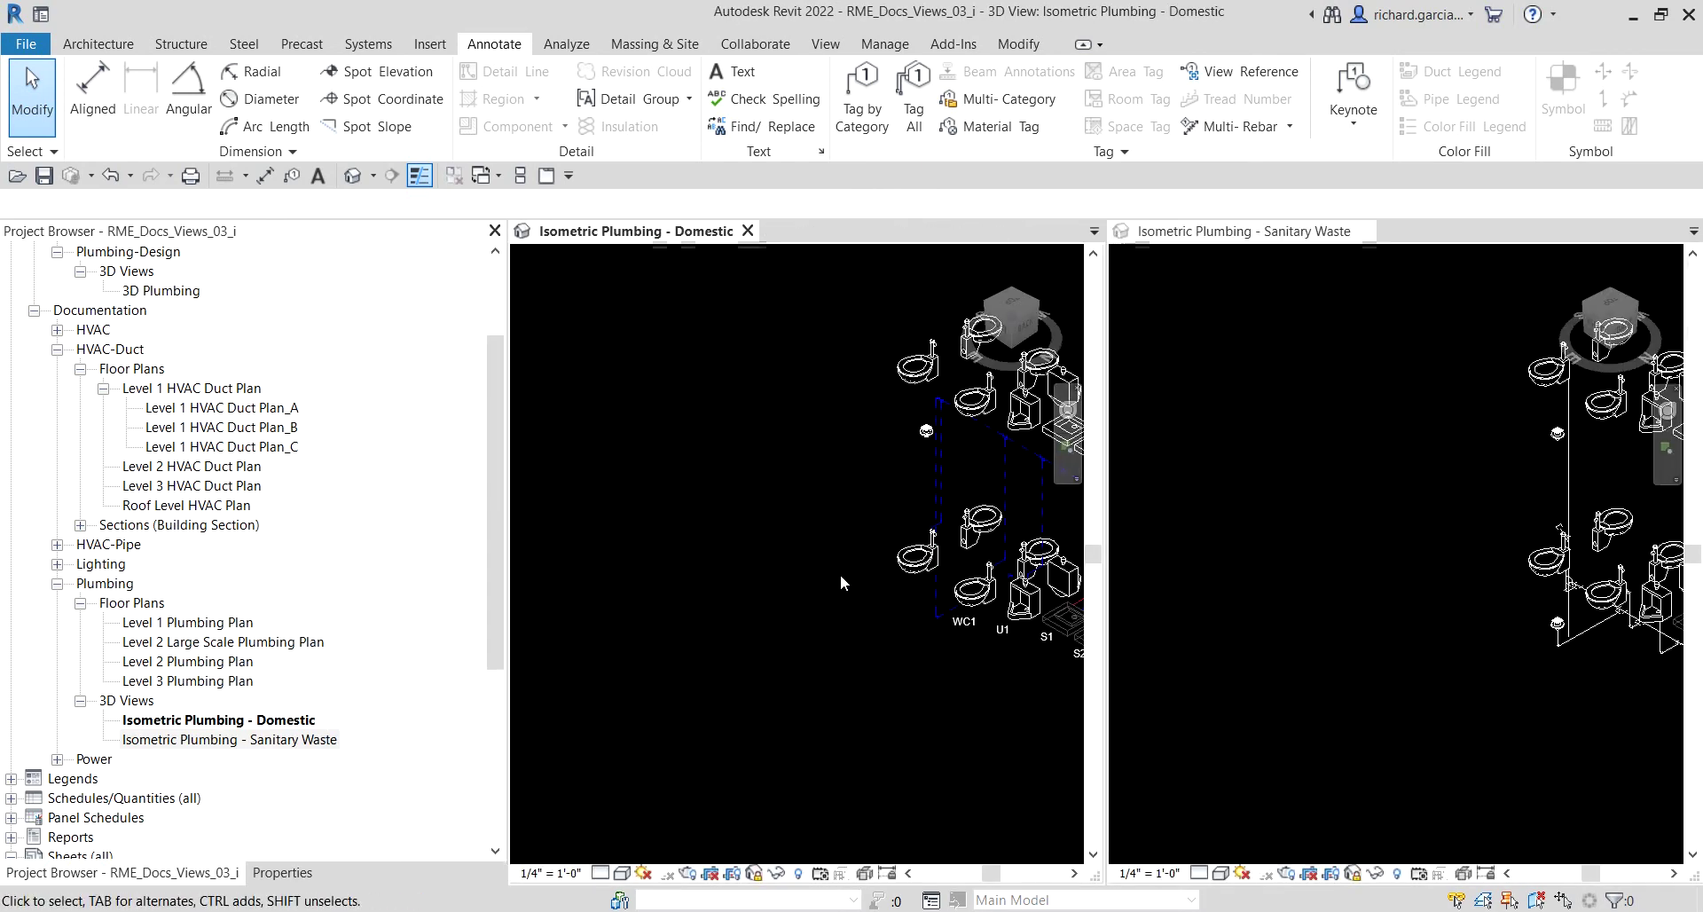
key(z)
key(a)
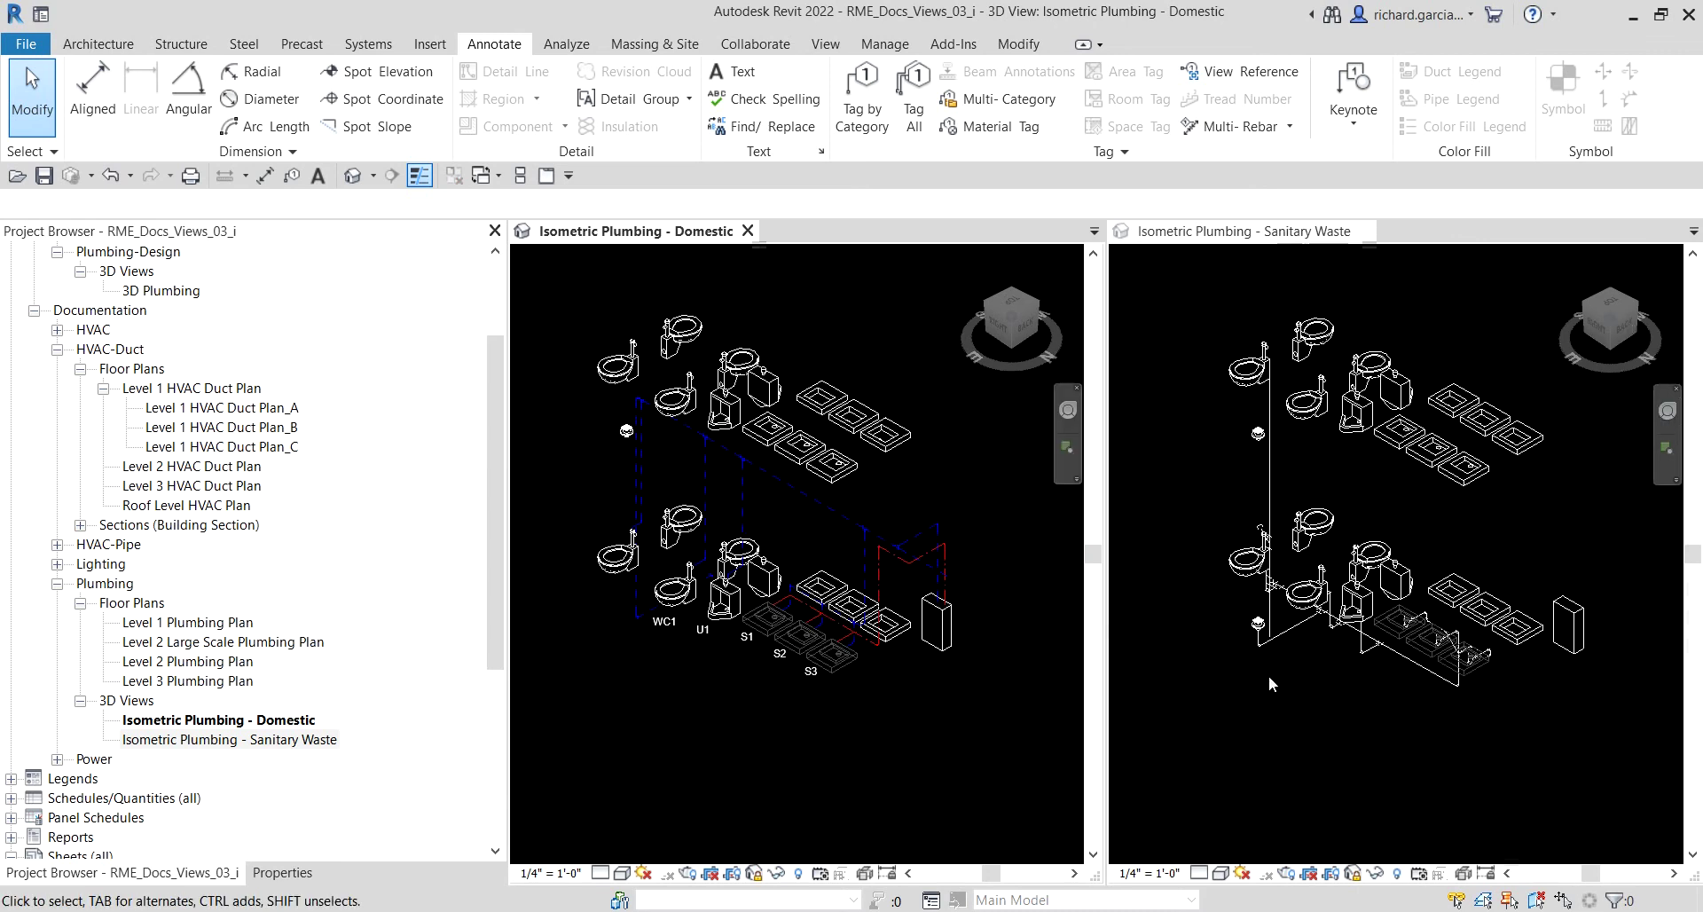
click(1407, 742)
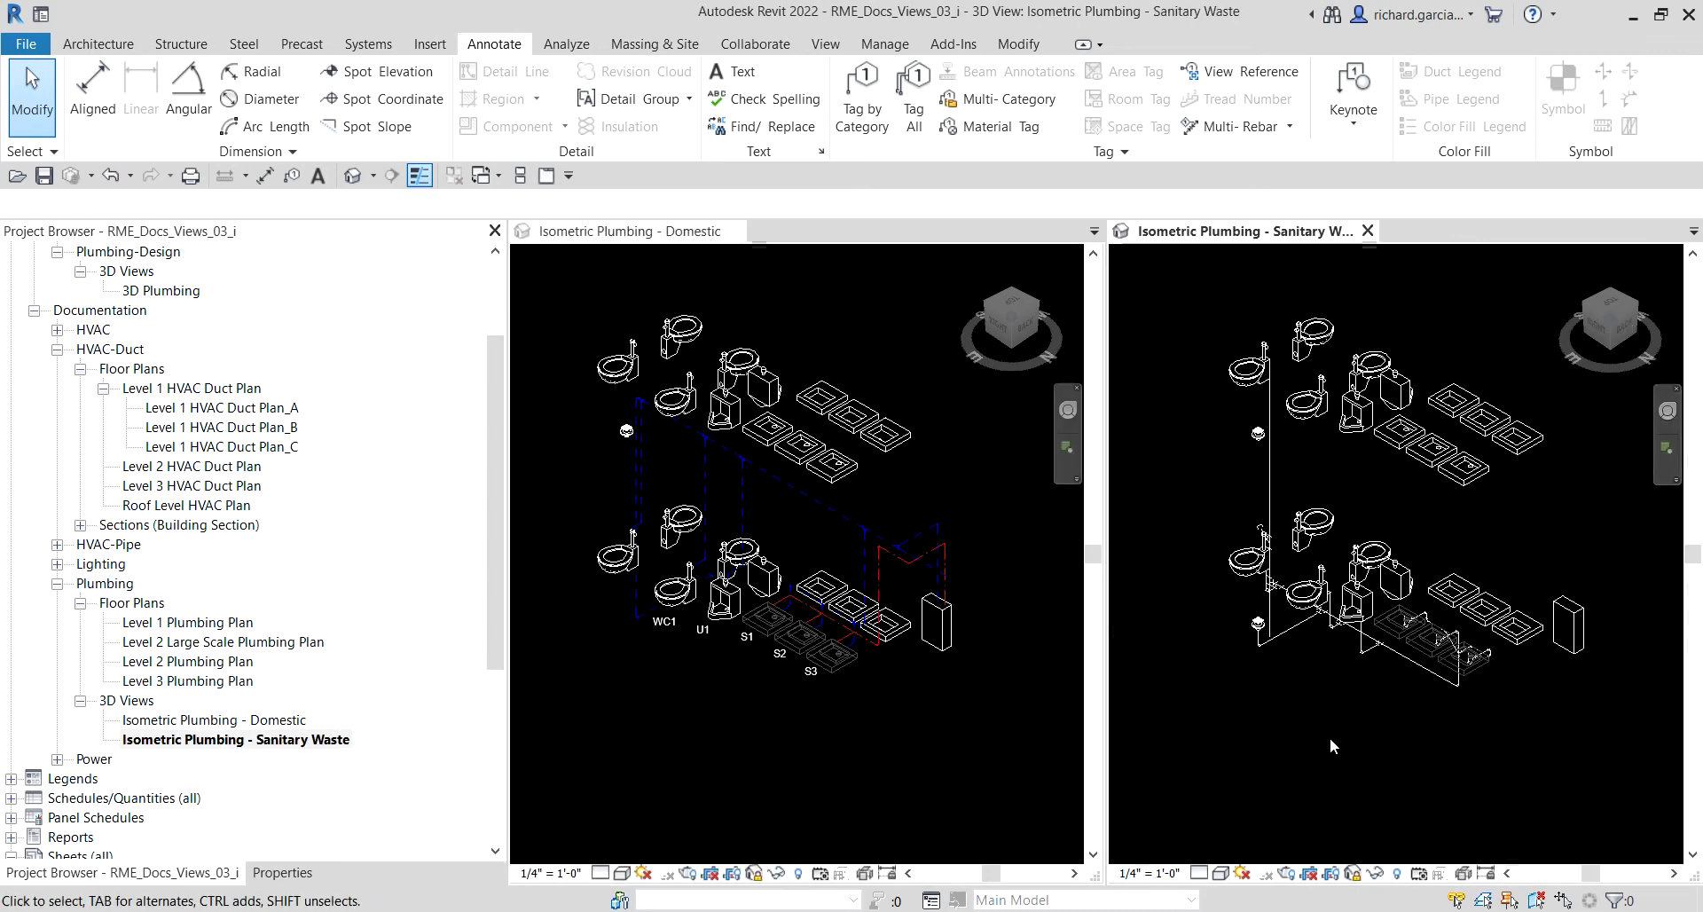
click(949, 711)
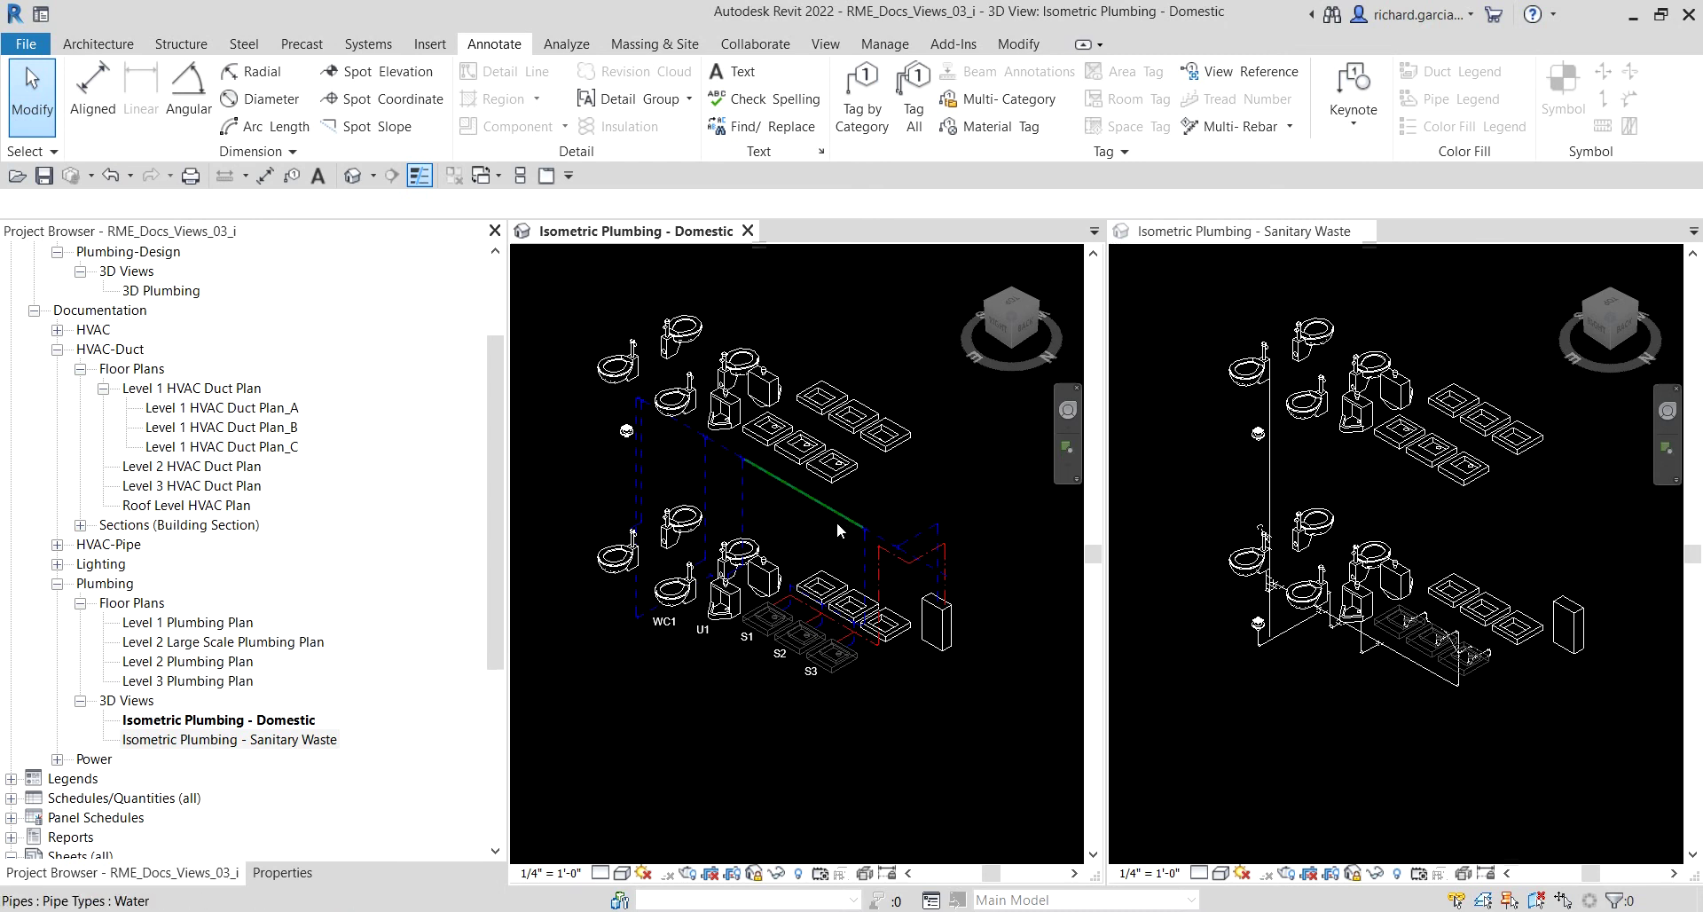
- Turn off Thin Lines and compare the pipe line weights in the Domestic and Sanitary Waste isometric views
click(414, 181)
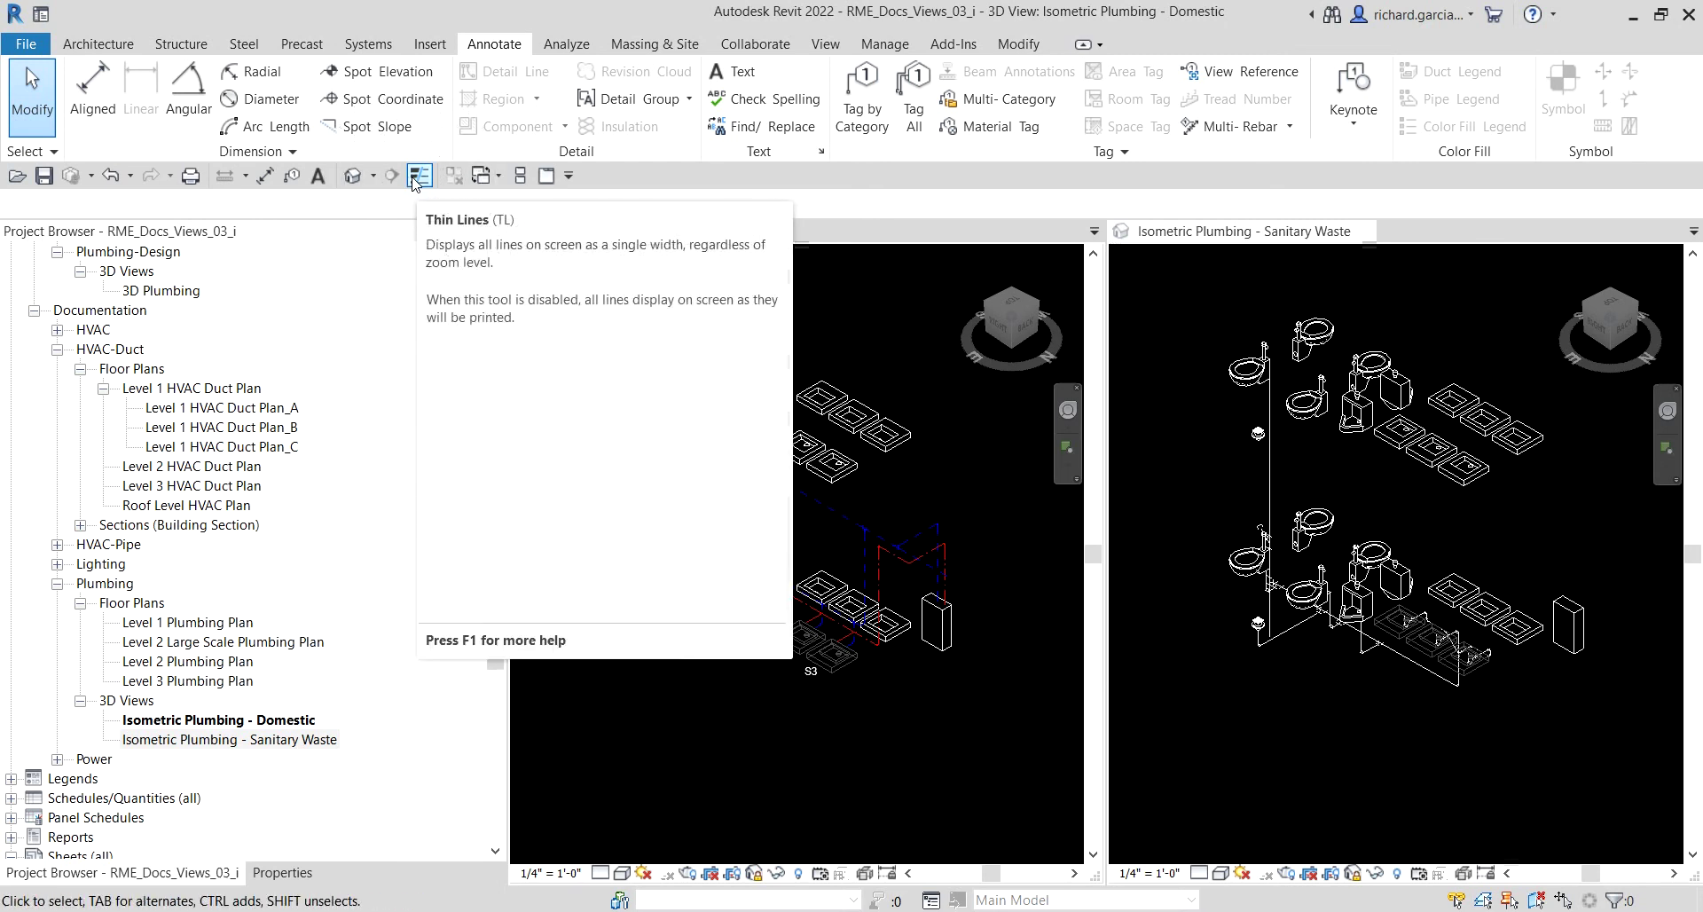
scroll(1419, 666, up, 6)
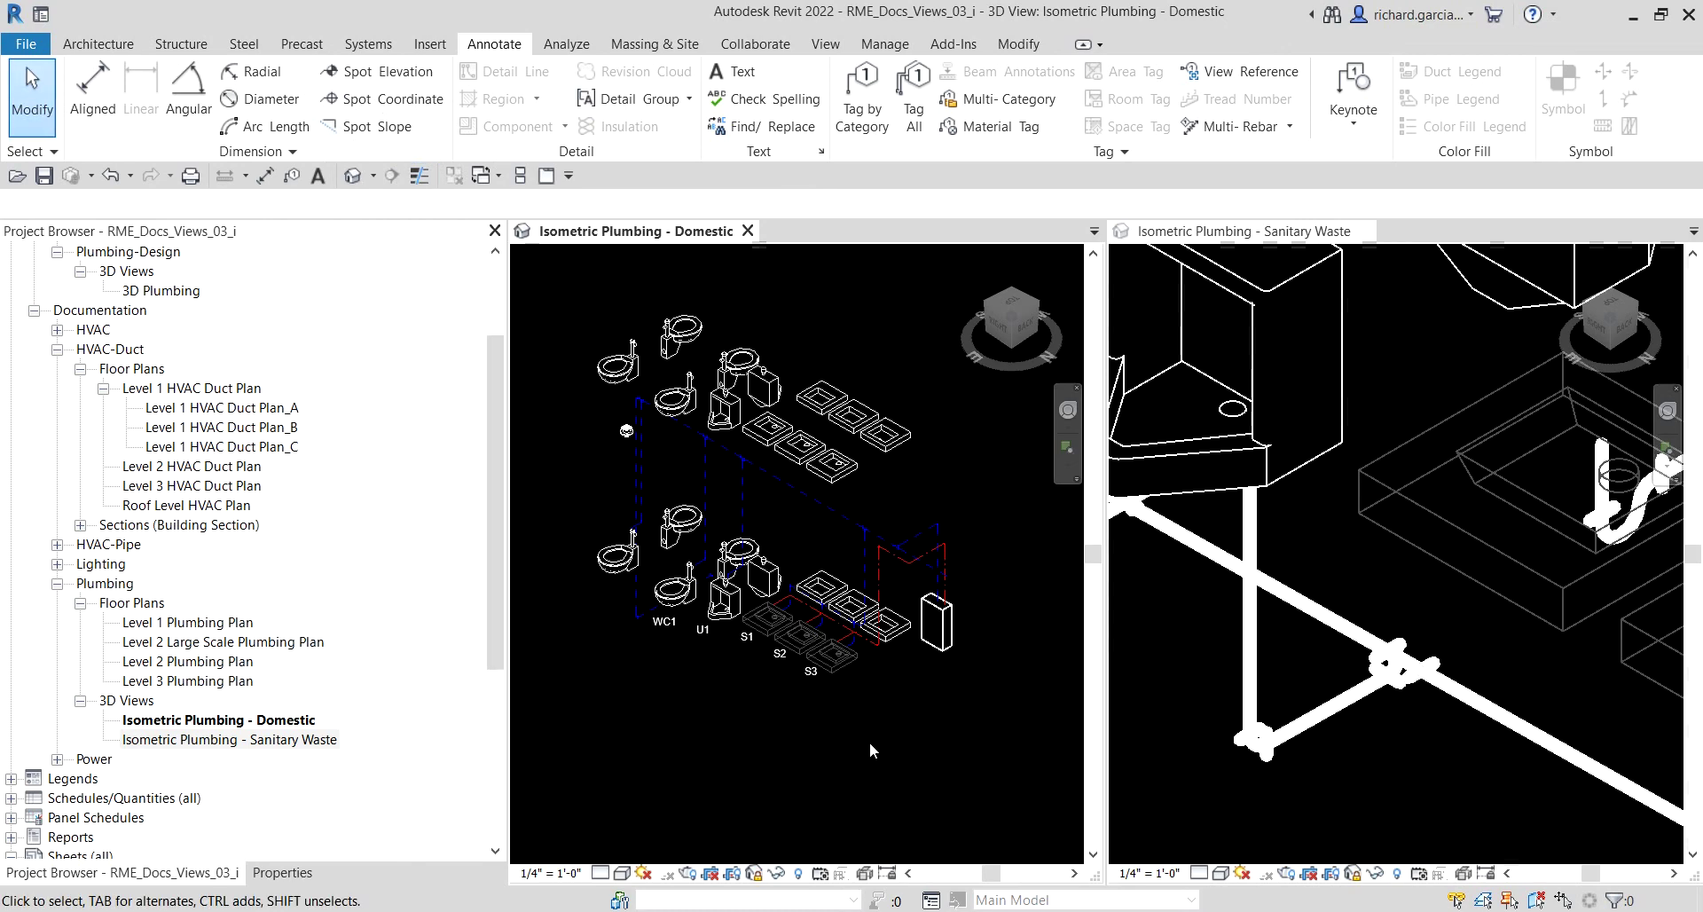
scroll(797, 565, up, 4)
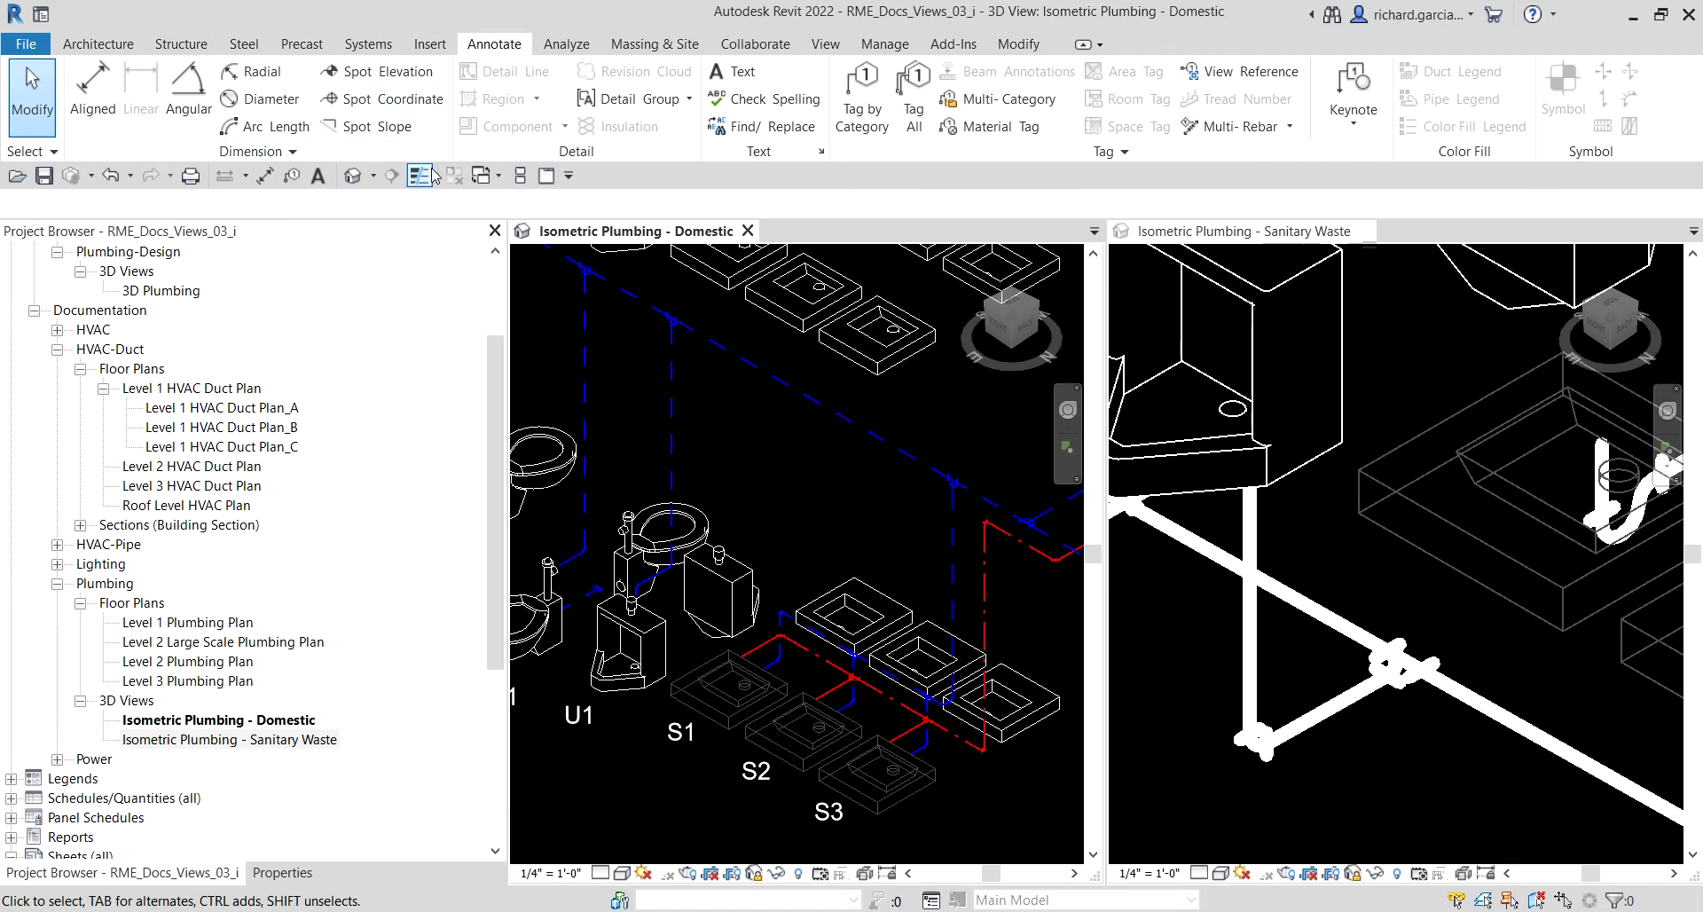
scroll(962, 497, up, 6)
scroll(955, 547, down, 2)
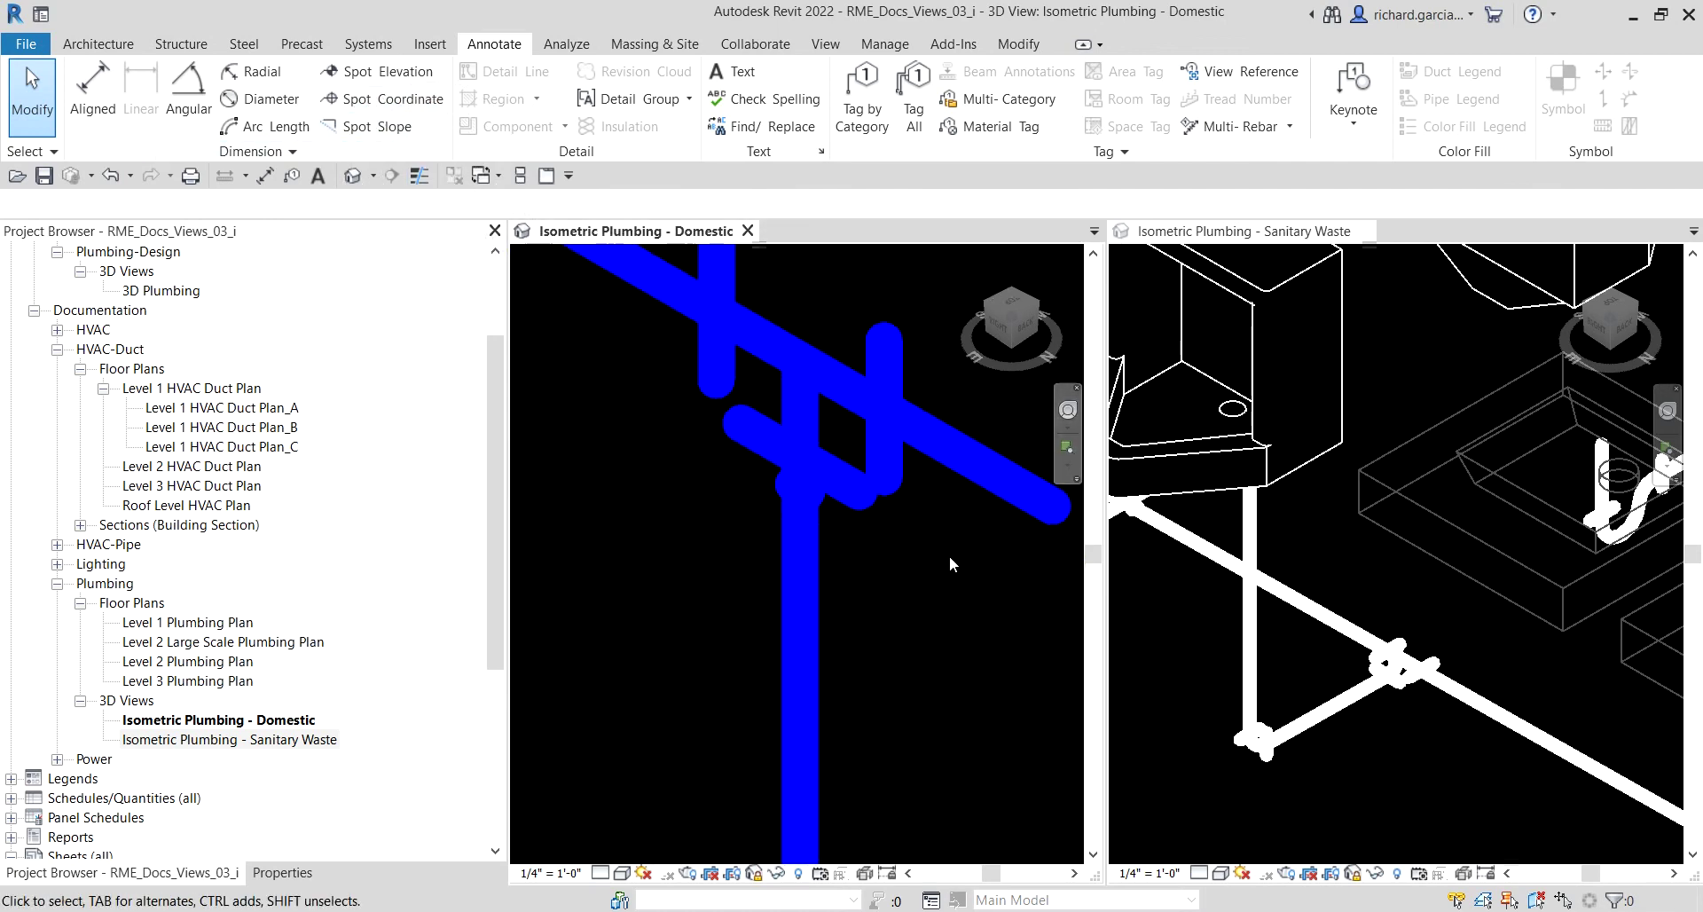
scroll(802, 426, down, 5)
scroll(801, 460, down, 5)
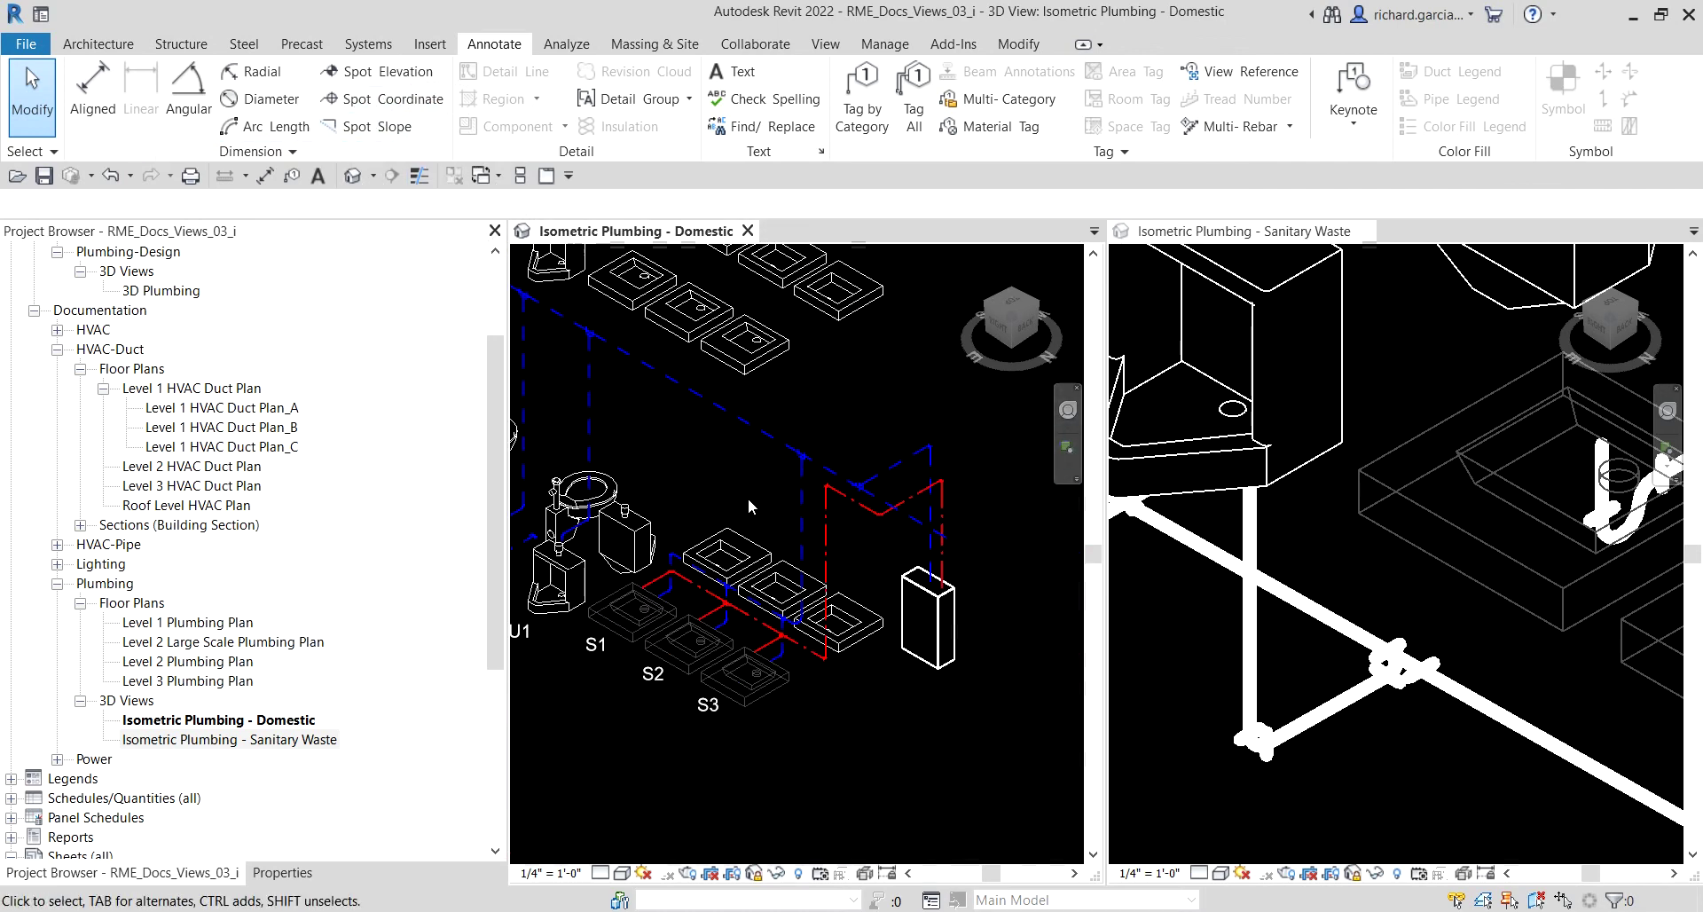
key(a)
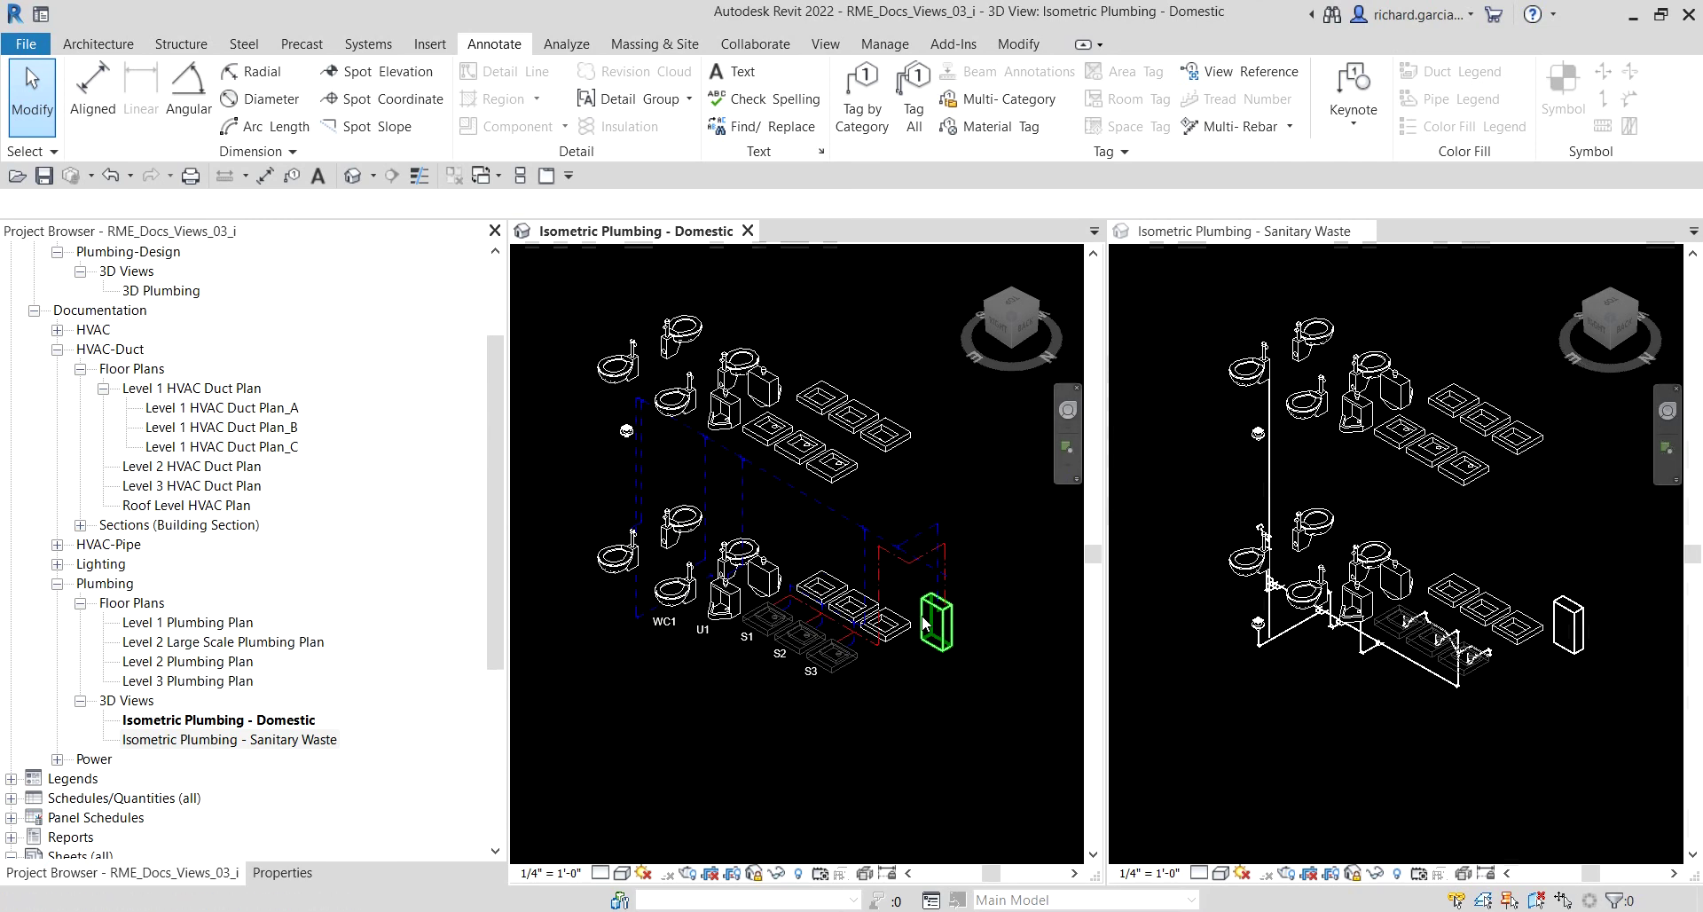
click(1435, 776)
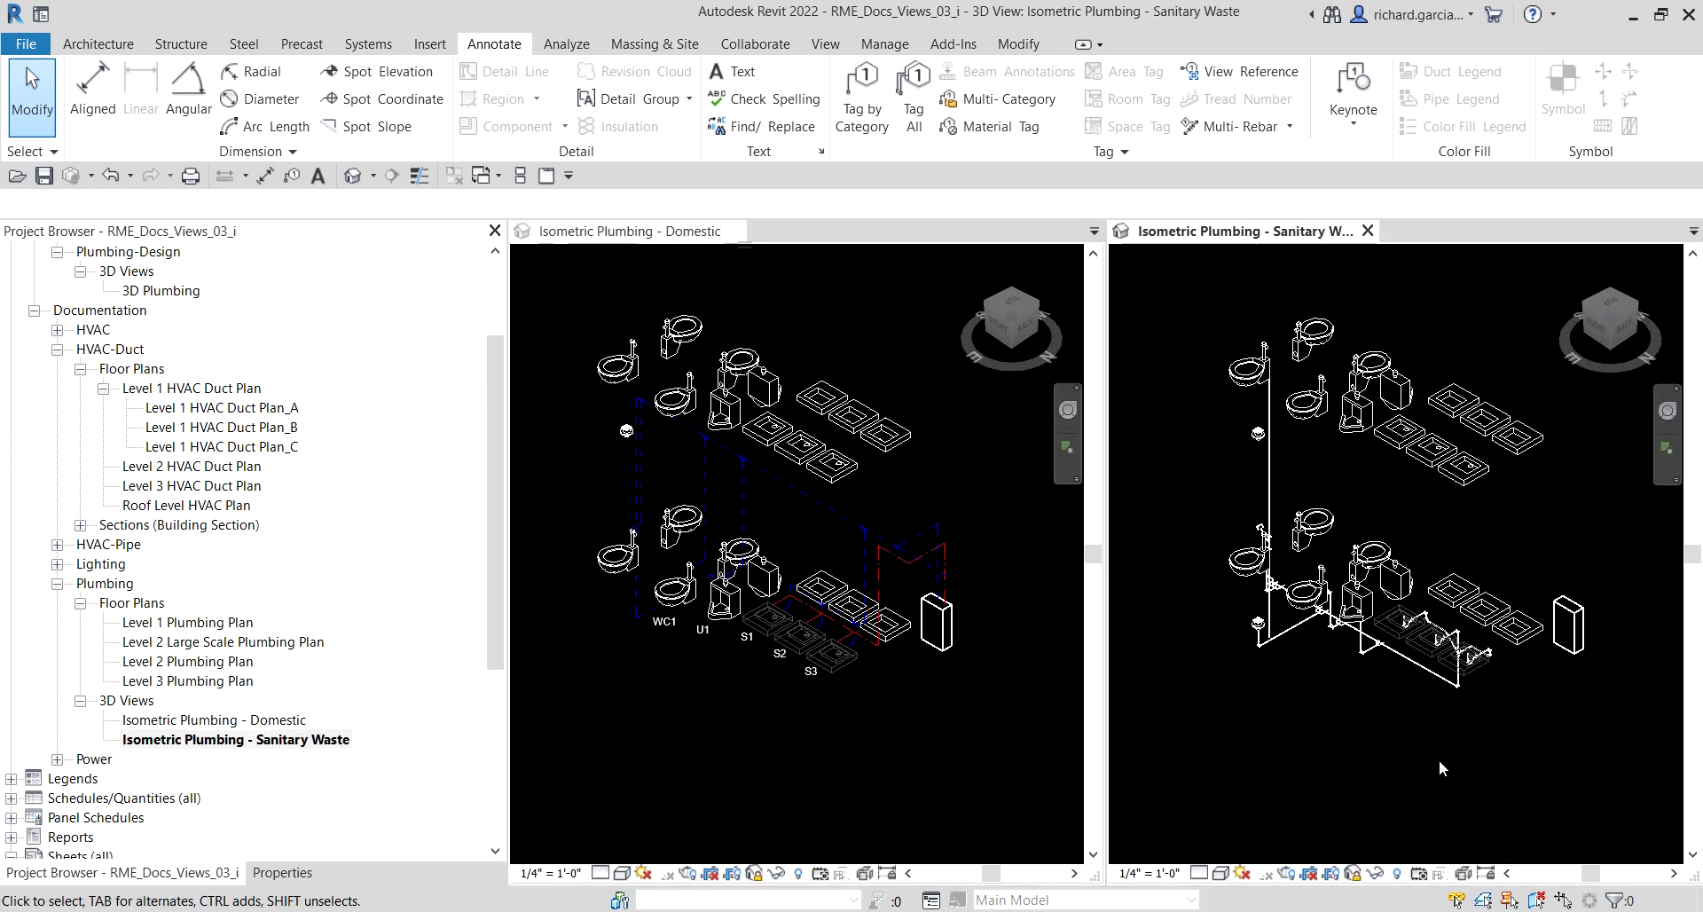